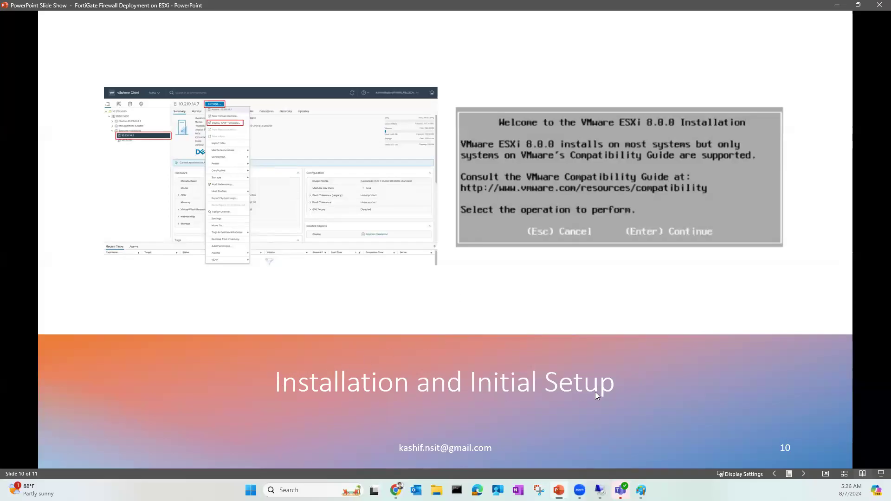
Step: Leave the slide show at slide 10 and bring the Paint window to the front
{"action": "left_click", "coordinate": [645, 490]}
{"action": "left_click", "coordinate": [587, 436]}
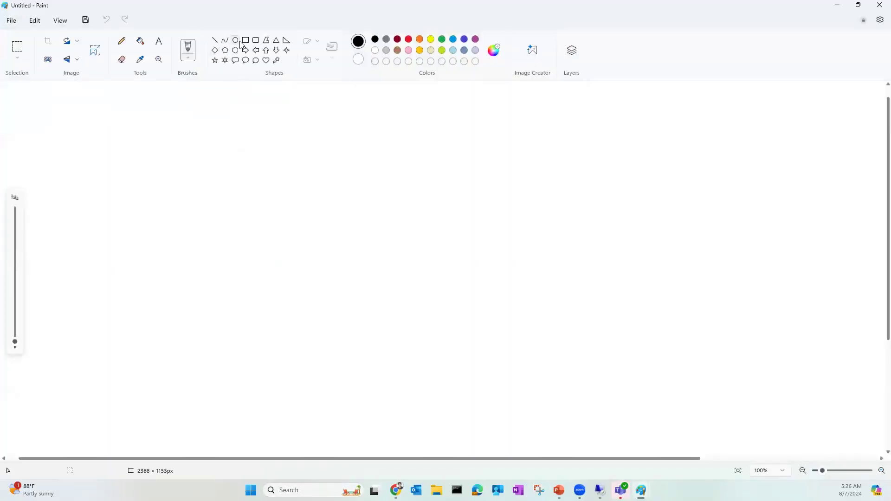
Step: Draw a rectangle and label it 'Hardware'
{"action": "left_click", "coordinate": [246, 40]}
{"action": "mouse_move", "coordinate": [270, 270]}
{"action": "left_mouse_down"}
{"action": "mouse_move", "coordinate": [380, 294]}
{"action": "mouse_move", "coordinate": [359, 293]}
{"action": "left_mouse_up"}
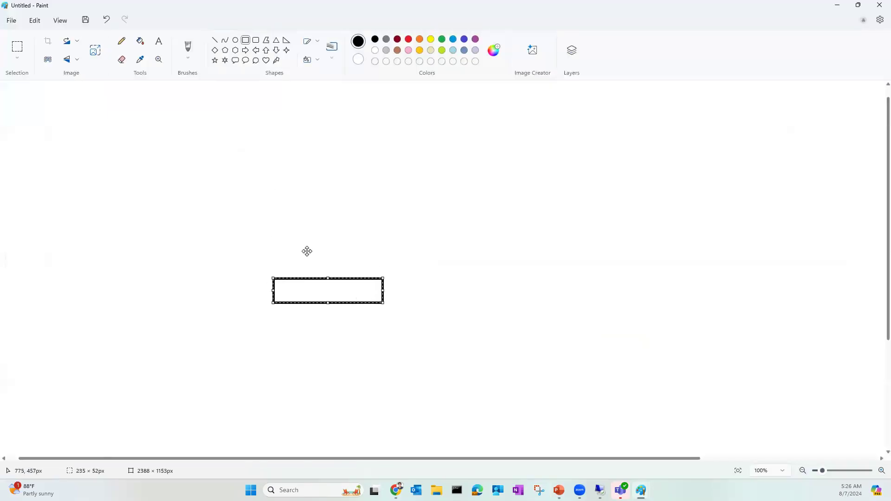
{"action": "left_click", "coordinate": [157, 45]}
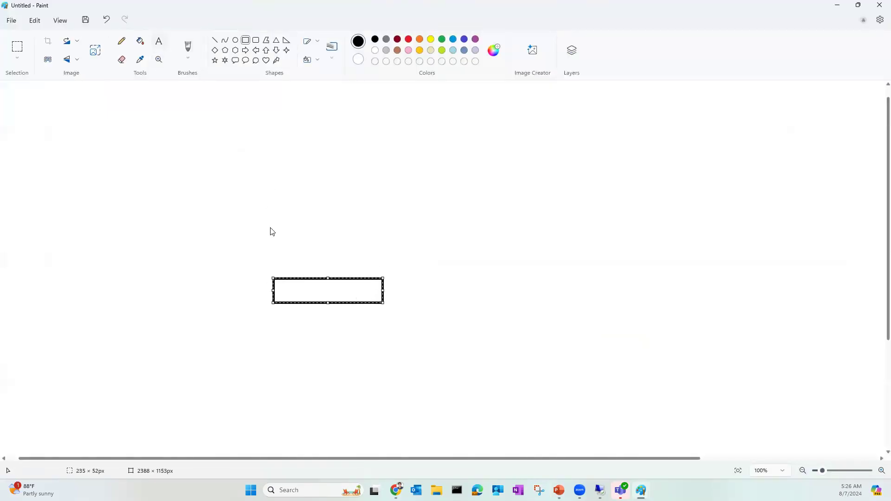
{"action": "left_click", "coordinate": [290, 291]}
{"action": "type", "text": "Hardware"}
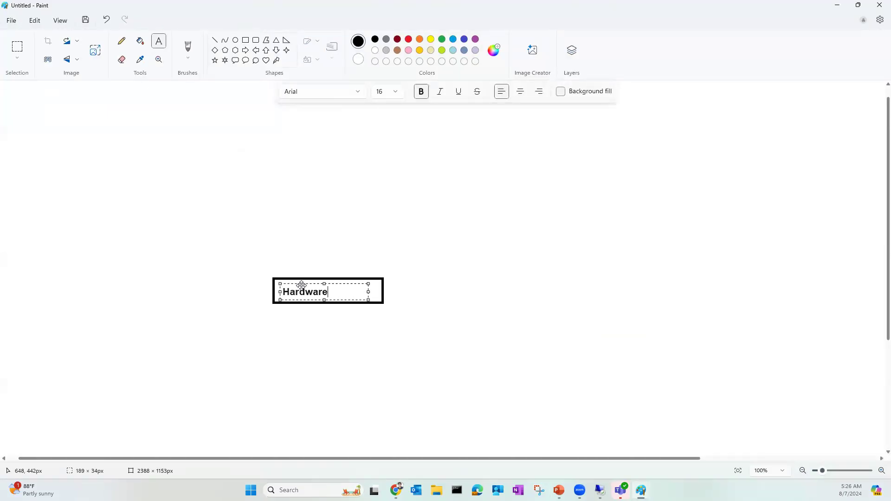
{"action": "left_click_drag", "start_coordinate": [302, 285], "coordinate": [319, 284]}
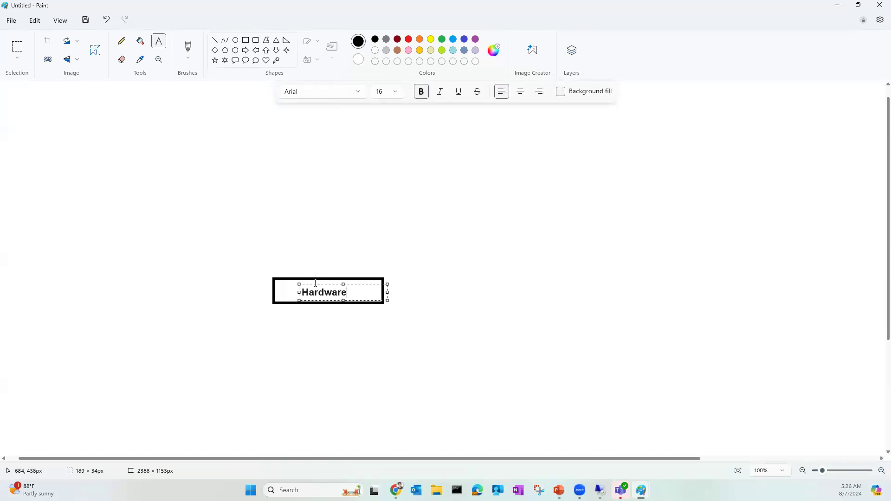
{"action": "left_click", "coordinate": [246, 272]}
Step: Stack a box labelled 'ESXi hypervisor' on top of the Hardware box
{"action": "left_click", "coordinate": [245, 40]}
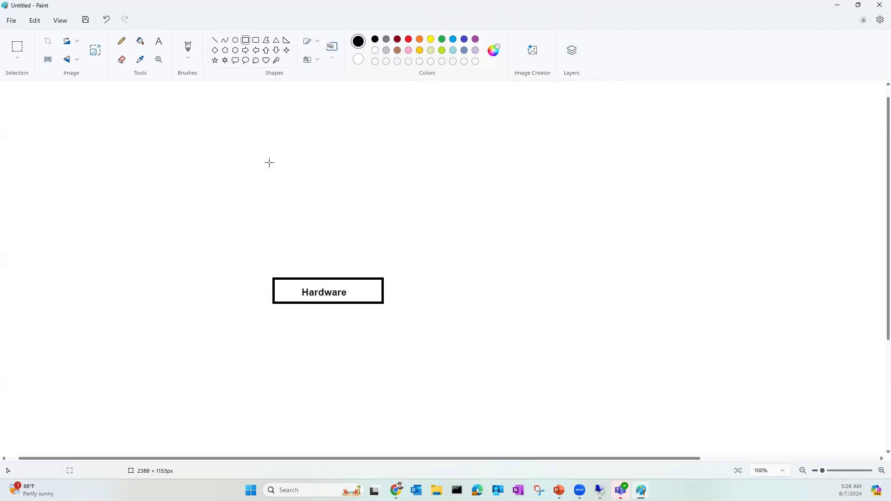
{"action": "left_click_drag", "start_coordinate": [273, 279], "coordinate": [382, 237]}
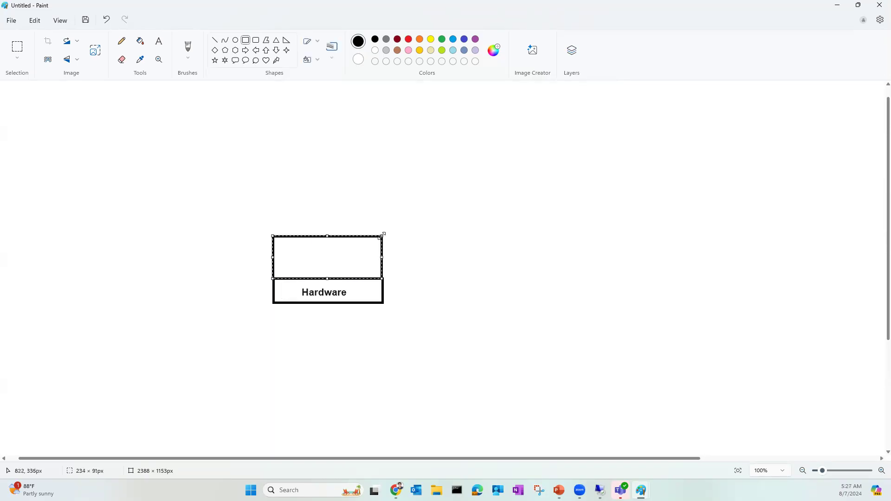
{"action": "left_click", "coordinate": [159, 41]}
{"action": "left_click", "coordinate": [292, 255]}
{"action": "type", "text": "ESXi "}
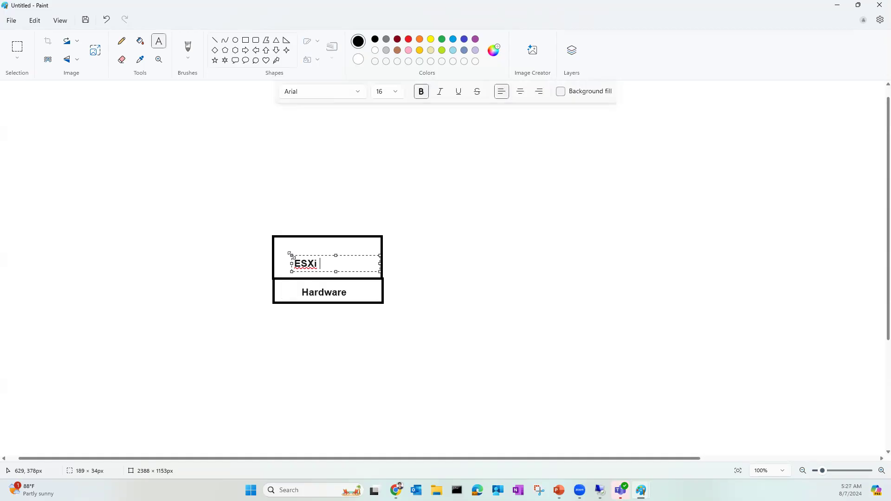
{"action": "type", "text": "hypervisor"}
{"action": "left_click", "coordinate": [478, 229]}
Step: Add the note 'Step 01: Download ESXi iso image' beside the boxes, then switch to Chrome
{"action": "left_click", "coordinate": [478, 229]}
{"action": "type", "text": "Step 01;"}
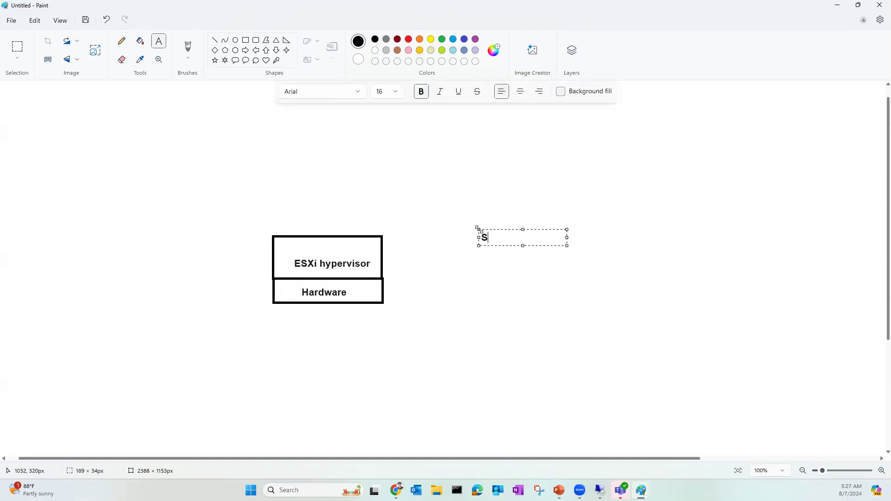
{"action": "key", "text": "BackSpace"}
{"action": "type", "text": ": dOWN"}
{"action": "key", "text": "BackSpace"}
{"action": "key", "text": "BackSpace"}
{"action": "key", "text": "BackSpace"}
{"action": "key", "text": "BackSpace"}
{"action": "type", "text": "Download ESXi iso image"}
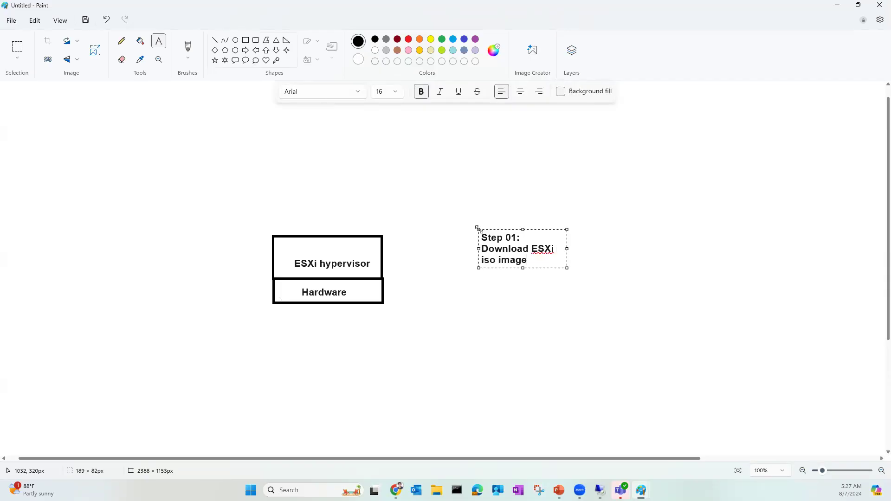
{"action": "left_click_drag", "start_coordinate": [567, 268], "coordinate": [734, 296]}
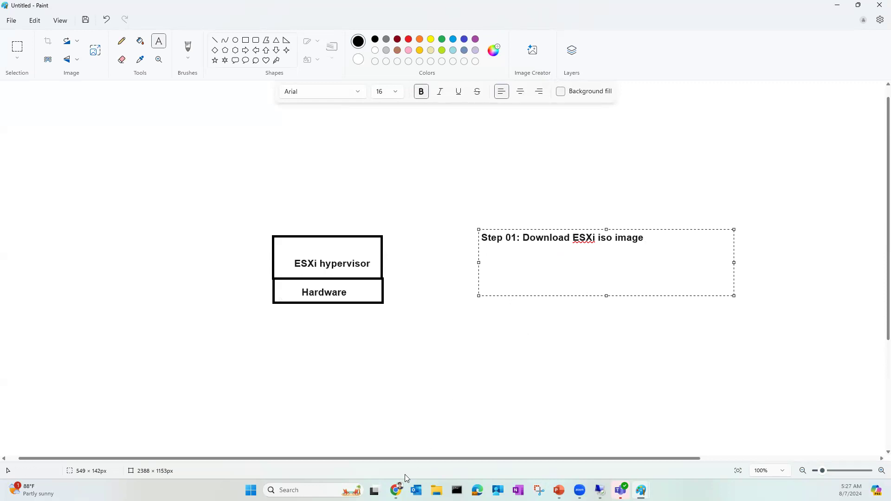
{"action": "mouse_move", "coordinate": [397, 487]}
{"action": "left_click", "coordinate": [424, 450]}
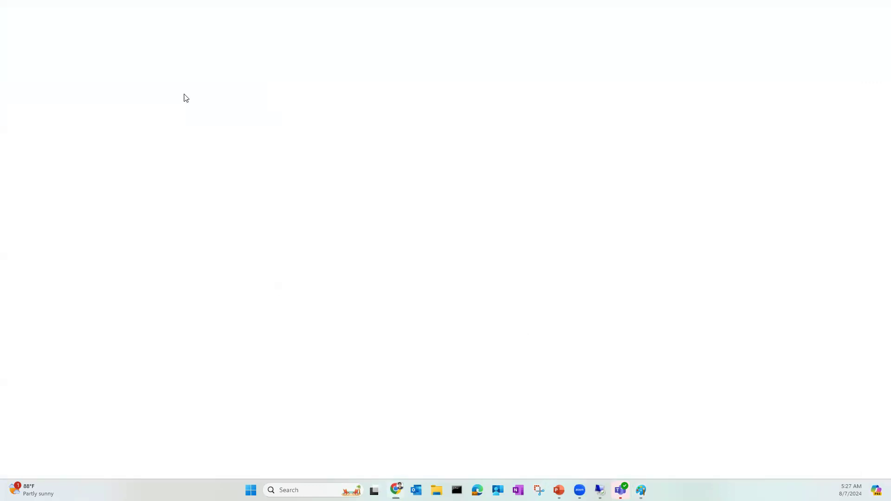
Step: Google 'vmware esxi download', open the Broadcom article, then bring up the Drive isoimages folder
{"action": "key", "text": "ctrl+t"}
{"action": "left_click", "coordinate": [74, 46]}
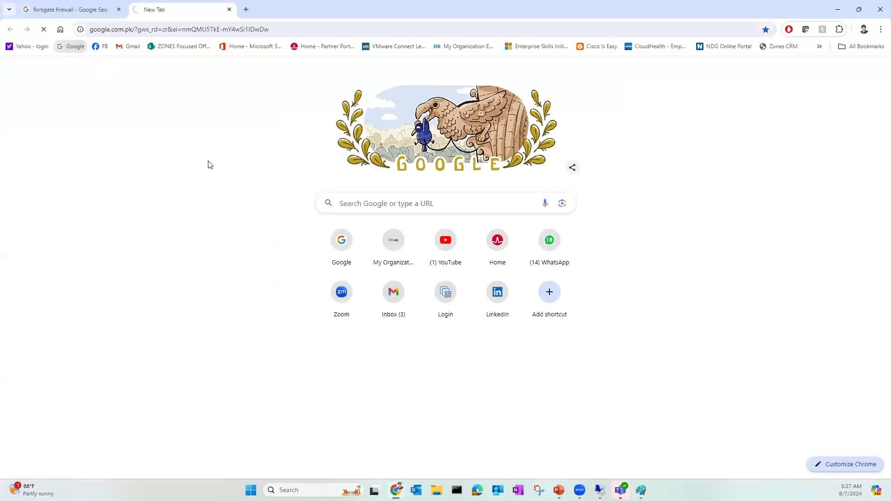
{"action": "type", "text": "vmware esxi download"}
{"action": "key", "text": "Return"}
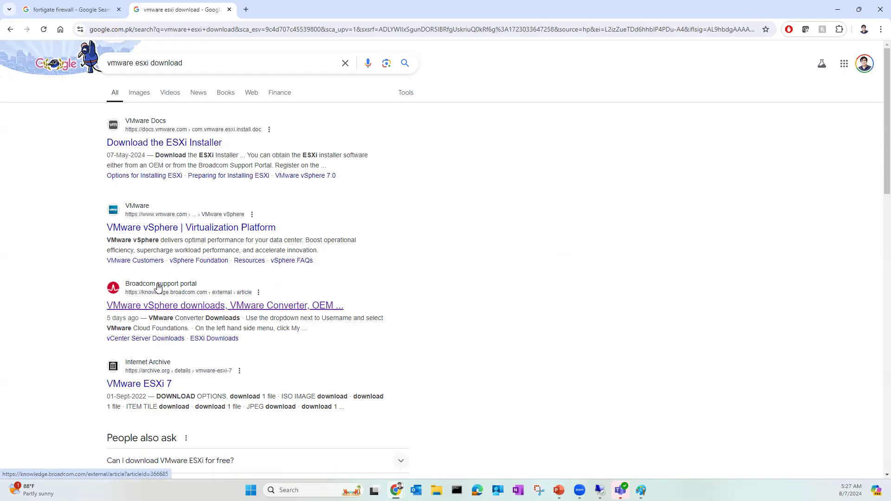
{"action": "left_click", "coordinate": [149, 308]}
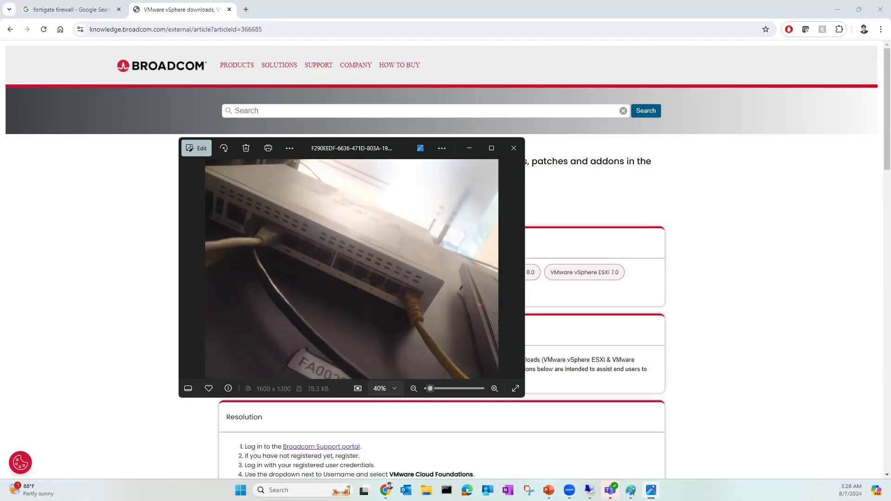
{"action": "key", "text": "alt+Tab"}
{"action": "key", "text": "alt+Tab"}
{"action": "double_click", "coordinate": [320, 184]}
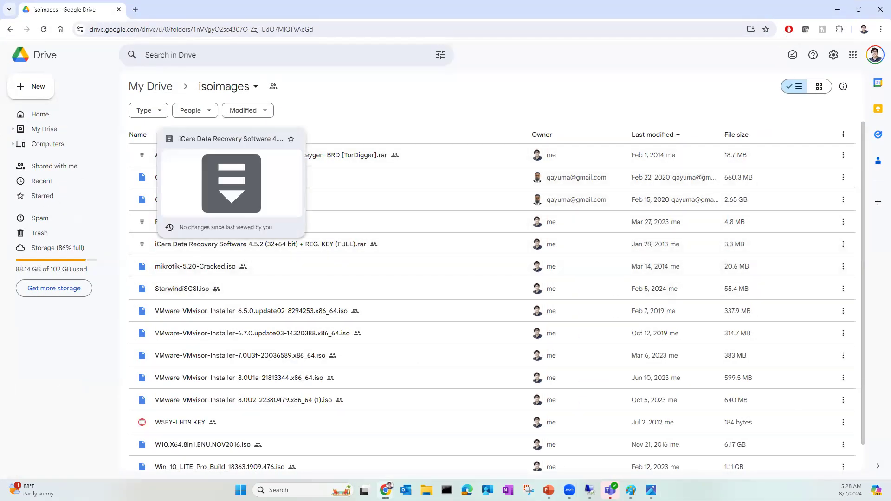
Step: Mark the 8.0U2 ESXi installer ISO with on-screen annotations, then clear them
{"action": "key", "text": "ctrl+2"}
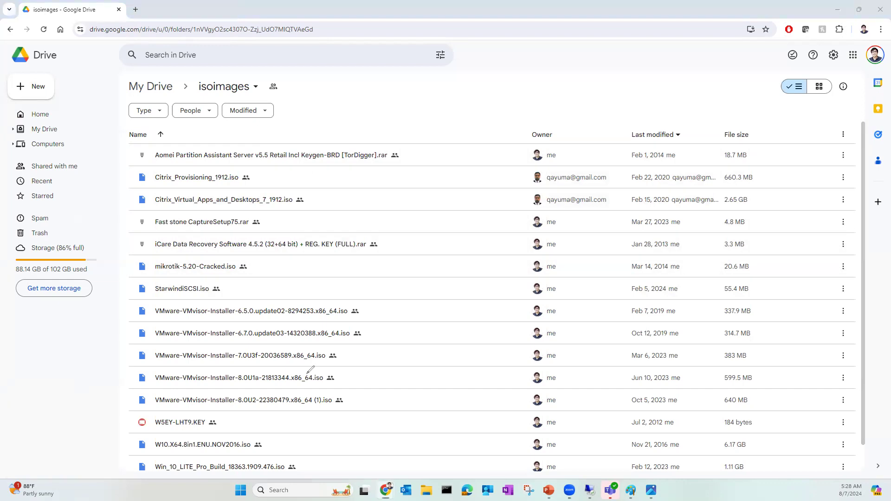
{"action": "left_click_drag", "start_coordinate": [351, 397], "coordinate": [392, 379]}
{"action": "mouse_move", "coordinate": [153, 393]}
{"action": "left_mouse_down"}
{"action": "mouse_move", "coordinate": [359, 392]}
{"action": "mouse_move", "coordinate": [355, 408]}
{"action": "mouse_move", "coordinate": [169, 410]}
{"action": "mouse_move", "coordinate": [136, 397]}
{"action": "mouse_move", "coordinate": [160, 392]}
{"action": "left_mouse_up"}
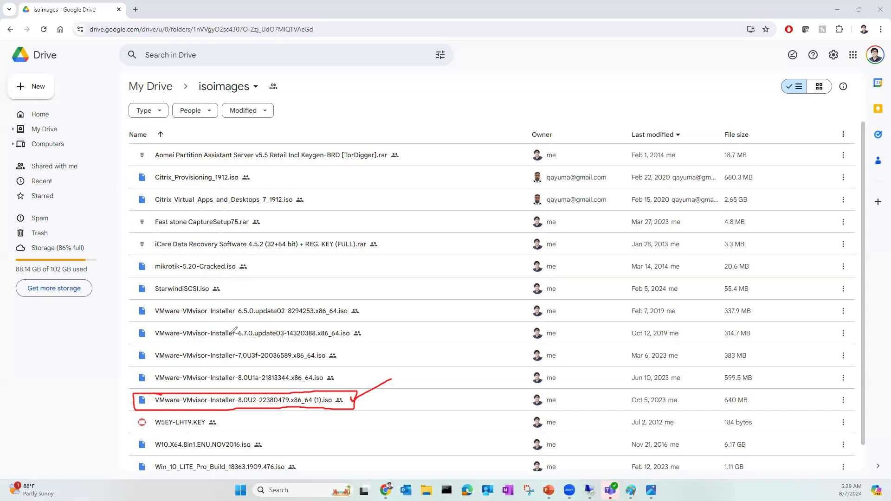
{"action": "mouse_move", "coordinate": [272, 438]}
{"action": "left_mouse_down"}
{"action": "mouse_move", "coordinate": [296, 434]}
{"action": "mouse_move", "coordinate": [331, 452]}
{"action": "left_mouse_up"}
{"action": "left_click", "coordinate": [16, 383]}
Step: Upload the VMware Workstation zip from the Desktop to the folder and minimize Drive
{"action": "right_click", "coordinate": [387, 132]}
{"action": "left_click", "coordinate": [417, 164]}
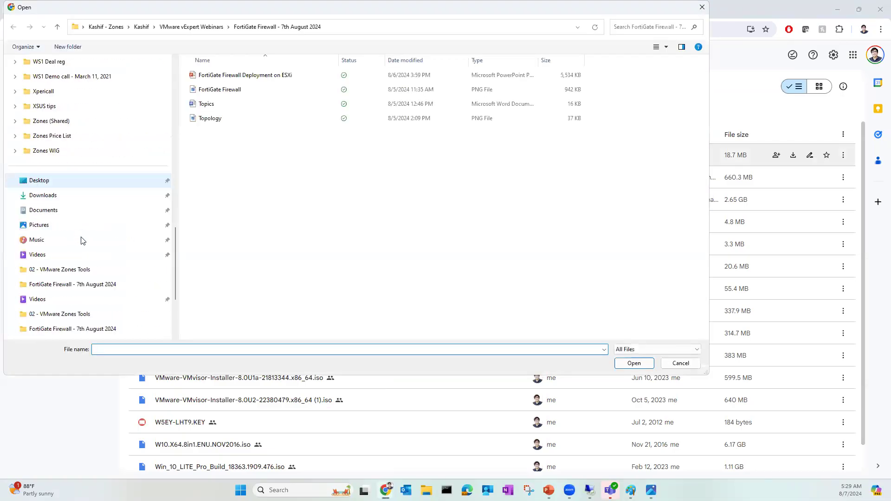
{"action": "left_click", "coordinate": [54, 184]}
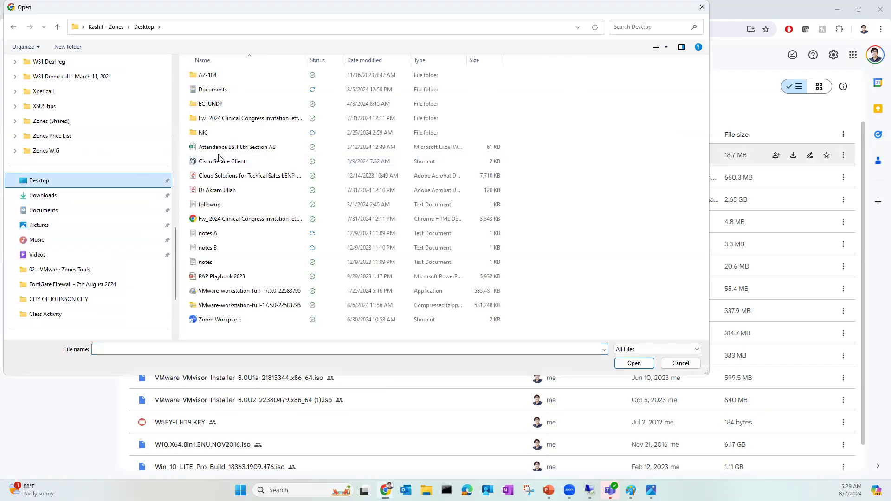
{"action": "double_click", "coordinate": [238, 308]}
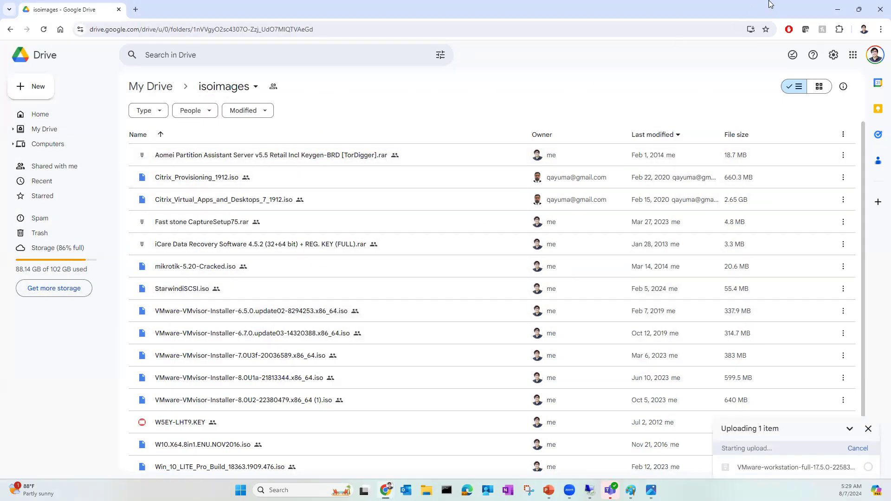
{"action": "left_click", "coordinate": [838, 9]}
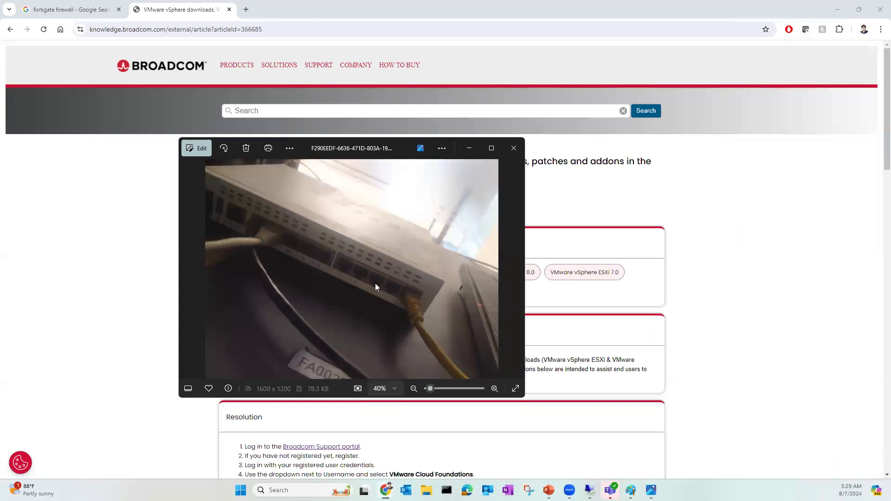
Step: Close the photo viewer over the Broadcom article and return to the Untitled Paint diagram
{"action": "left_click", "coordinate": [514, 148]}
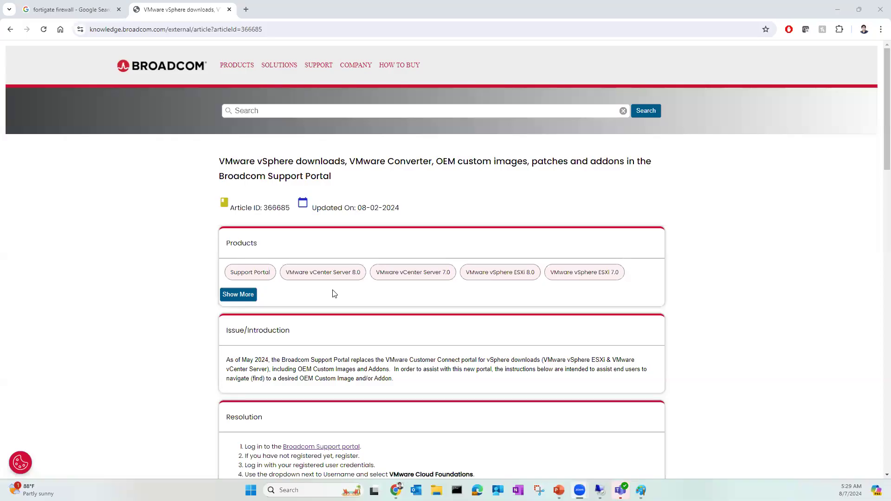
{"action": "mouse_move", "coordinate": [637, 489]}
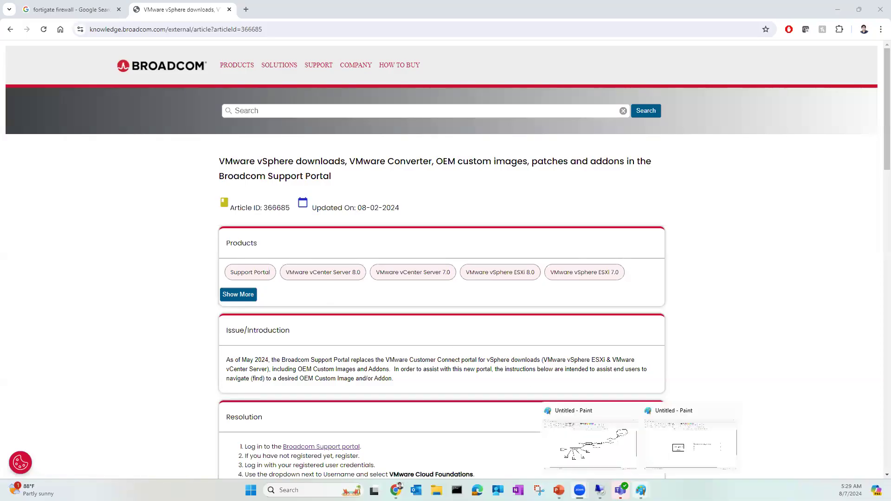
{"action": "left_click", "coordinate": [676, 448]}
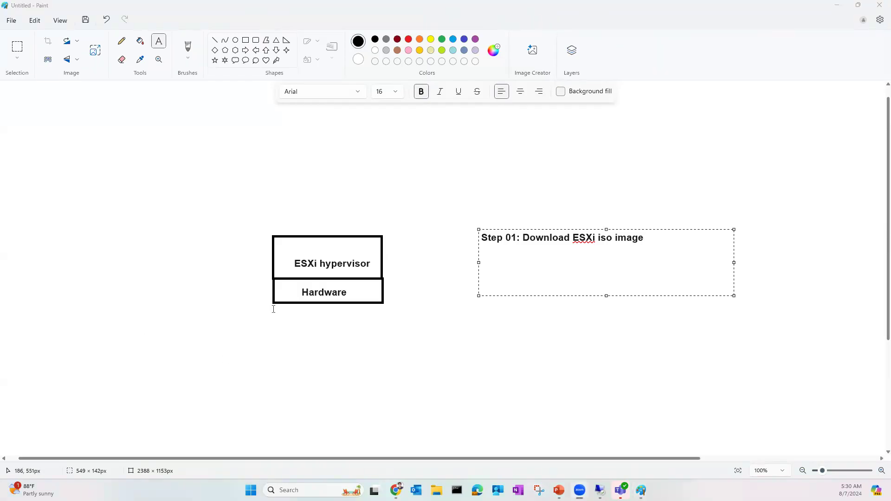
Step: Draw a box left of the ESXi stack and label it 'hardware'
{"action": "left_click", "coordinate": [244, 41]}
{"action": "left_click_drag", "start_coordinate": [97, 287], "coordinate": [202, 312]}
{"action": "left_click", "coordinate": [158, 41]}
{"action": "left_click", "coordinate": [114, 295]}
{"action": "type", "text": "hardware"}
{"action": "left_click", "coordinate": [219, 161]}
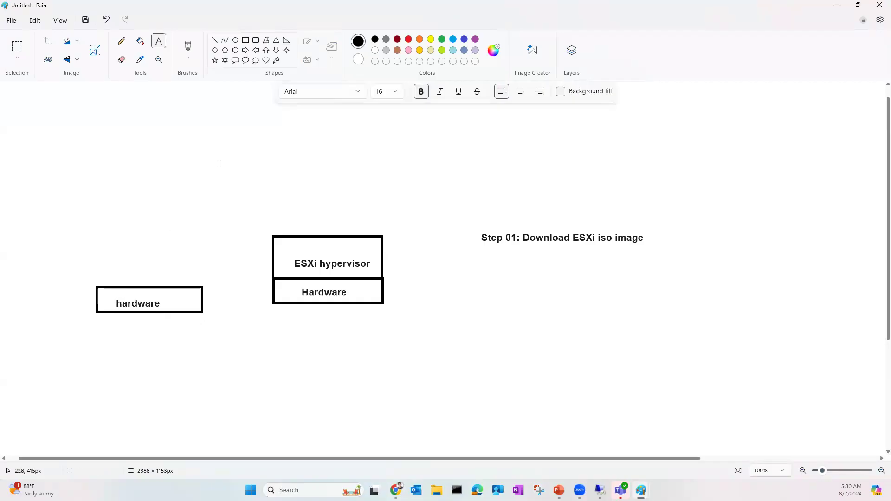
Step: Stack a box labelled 'Windows 10/11' on top of the hardware box
{"action": "left_click", "coordinate": [245, 40]}
{"action": "left_click_drag", "start_coordinate": [98, 287], "coordinate": [201, 250]}
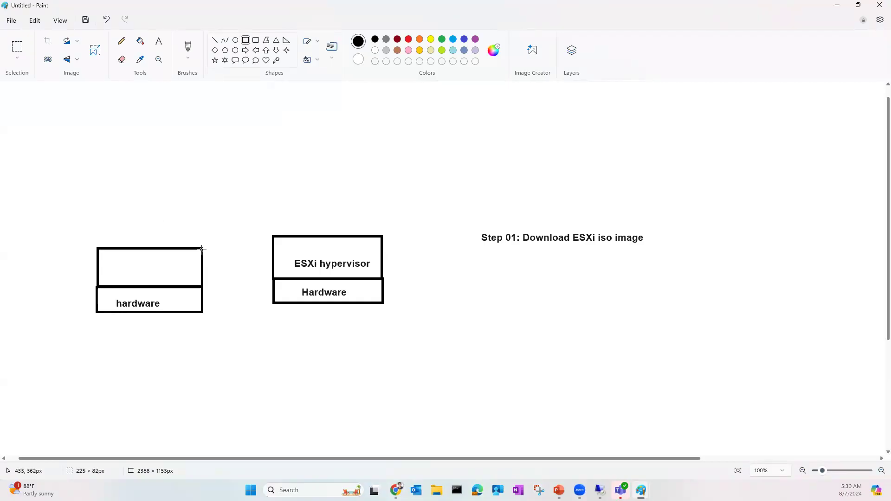
{"action": "left_click", "coordinate": [159, 41]}
{"action": "left_click", "coordinate": [122, 259]}
{"action": "type", "text": "Windows 10/11"}
{"action": "left_click", "coordinate": [106, 225]}
Step: Add a 'VMware Workstation' box above Windows 10/11 and a small empty box above it
{"action": "left_click", "coordinate": [245, 40]}
{"action": "left_click_drag", "start_coordinate": [97, 249], "coordinate": [201, 205]}
{"action": "left_click", "coordinate": [158, 41]}
{"action": "left_click", "coordinate": [114, 222]}
{"action": "type", "text": "VMware Workstation"}
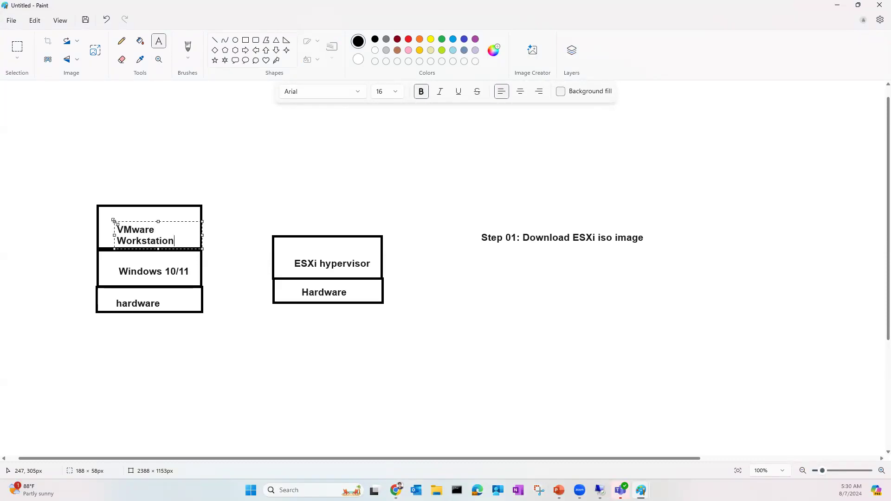
{"action": "left_click_drag", "start_coordinate": [123, 222], "coordinate": [124, 218]}
{"action": "left_click", "coordinate": [125, 181]}
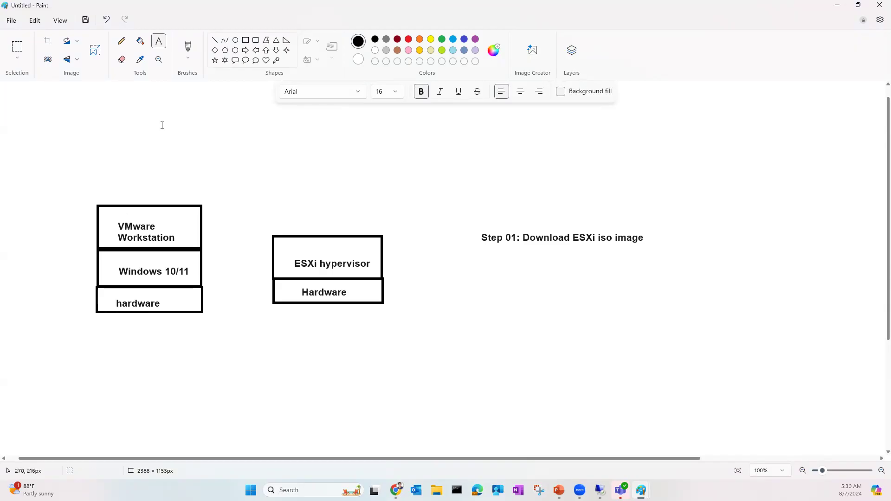
{"action": "left_click", "coordinate": [245, 40]}
{"action": "left_click_drag", "start_coordinate": [149, 175], "coordinate": [198, 197]}
Step: Label the small box 'VM'
{"action": "left_click", "coordinate": [158, 41]}
{"action": "left_click", "coordinate": [160, 181]}
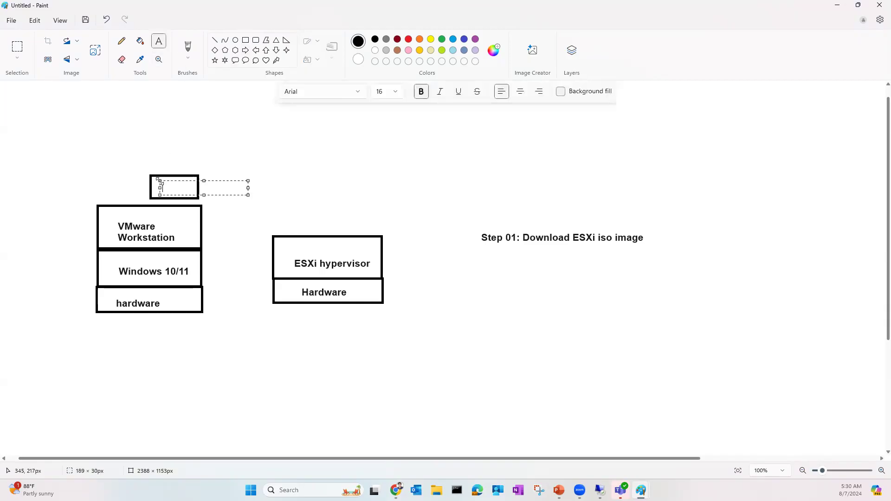
{"action": "type", "text": "VM"}
{"action": "left_click", "coordinate": [245, 40]}
Step: Add an 'ESXi' box above VM and circle both boxes in red with a check mark
{"action": "left_click_drag", "start_coordinate": [151, 175], "coordinate": [198, 141]}
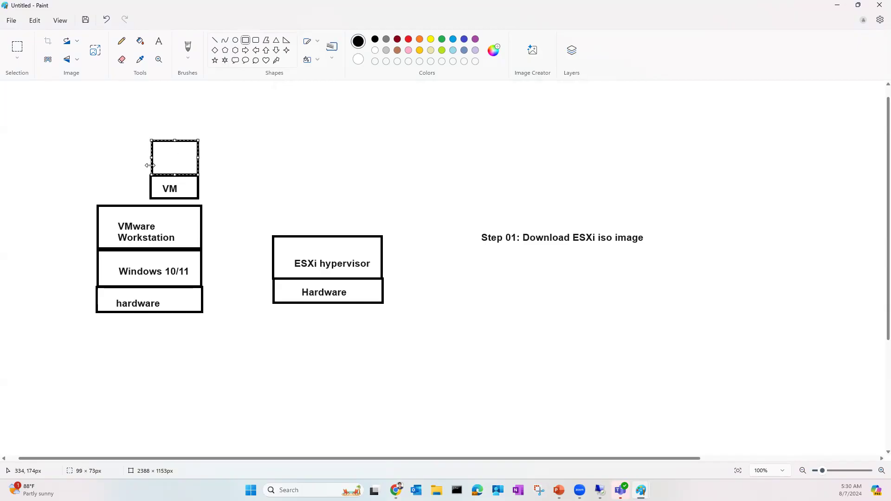
{"action": "left_click_drag", "start_coordinate": [151, 174], "coordinate": [151, 171]}
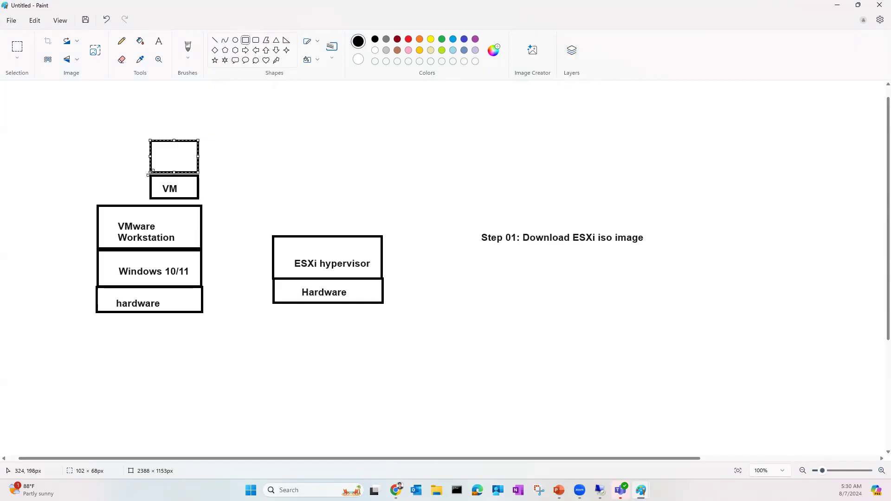
{"action": "left_click", "coordinate": [158, 41]}
{"action": "left_click", "coordinate": [155, 153]}
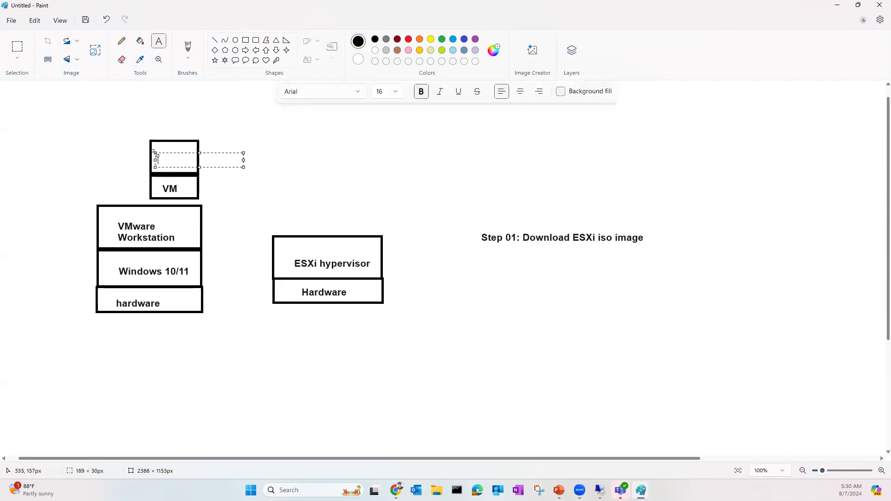
{"action": "type", "text": "ESXi"}
{"action": "left_click", "coordinate": [207, 194]}
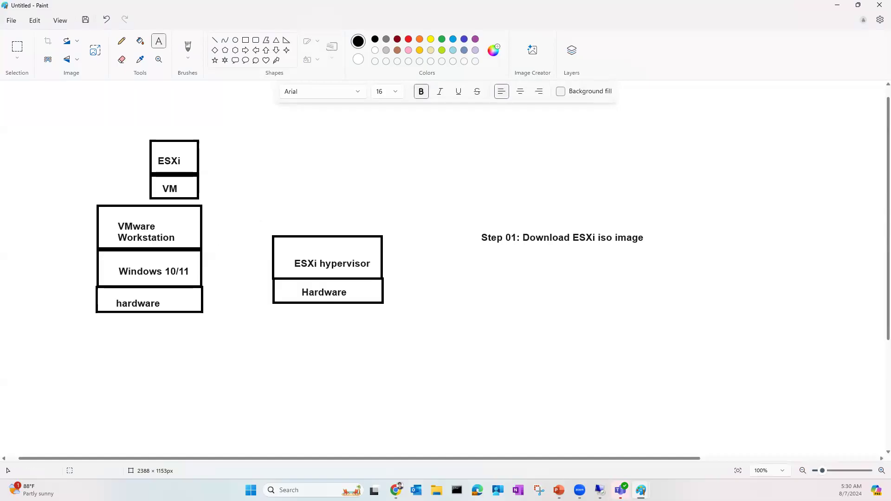
{"action": "mouse_move", "coordinate": [173, 126]}
{"action": "left_mouse_down"}
{"action": "mouse_move", "coordinate": [136, 161]}
{"action": "mouse_move", "coordinate": [164, 198]}
{"action": "mouse_move", "coordinate": [219, 153]}
{"action": "mouse_move", "coordinate": [168, 121]}
{"action": "left_mouse_up"}
{"action": "left_click_drag", "start_coordinate": [222, 135], "coordinate": [258, 127]}
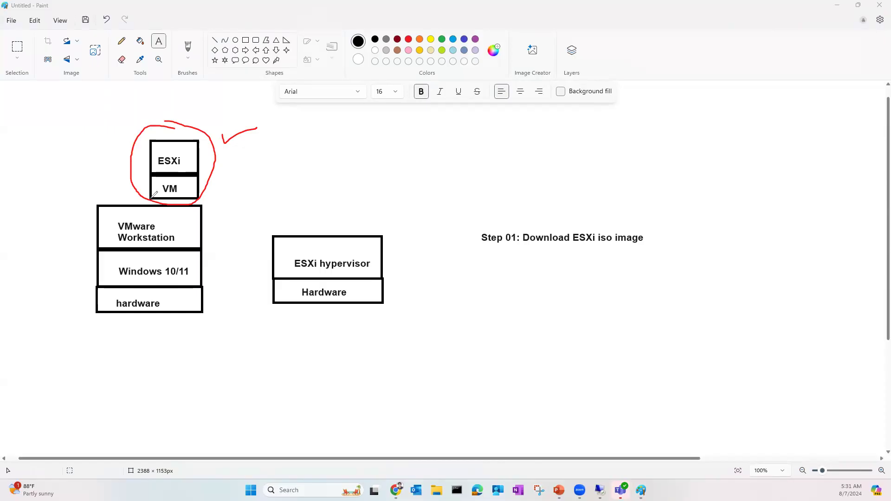
Step: Sketch red vmnet arrows and notes plus a WAN line to a DSL cloud
{"action": "mouse_move", "coordinate": [109, 229]}
{"action": "left_mouse_down"}
{"action": "mouse_move", "coordinate": [76, 234]}
{"action": "mouse_move", "coordinate": [56, 217]}
{"action": "mouse_move", "coordinate": [86, 199]}
{"action": "mouse_move", "coordinate": [97, 210]}
{"action": "mouse_move", "coordinate": [38, 203]}
{"action": "mouse_move", "coordinate": [107, 210]}
{"action": "left_mouse_up"}
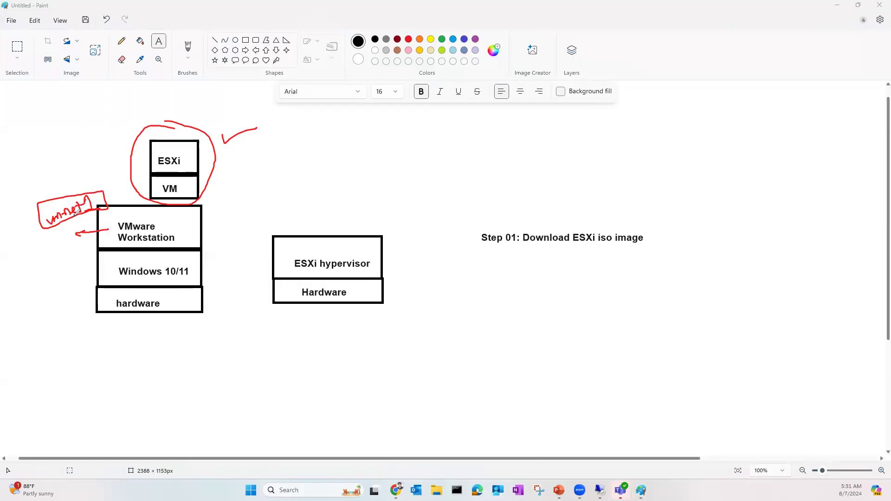
{"action": "left_click_drag", "start_coordinate": [205, 193], "coordinate": [224, 201]}
{"action": "mouse_move", "coordinate": [224, 201]}
{"action": "left_mouse_down"}
{"action": "mouse_move", "coordinate": [214, 206]}
{"action": "mouse_move", "coordinate": [241, 212]}
{"action": "mouse_move", "coordinate": [280, 191]}
{"action": "mouse_move", "coordinate": [232, 184]}
{"action": "mouse_move", "coordinate": [268, 226]}
{"action": "mouse_move", "coordinate": [274, 183]}
{"action": "left_mouse_up"}
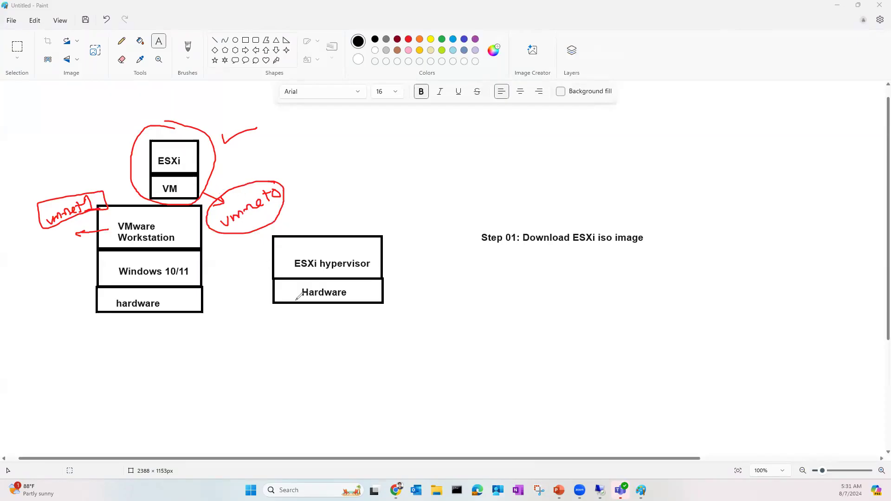
{"action": "mouse_move", "coordinate": [378, 303]}
{"action": "left_mouse_down"}
{"action": "mouse_move", "coordinate": [476, 321]}
{"action": "mouse_move", "coordinate": [464, 330]}
{"action": "mouse_move", "coordinate": [608, 344]}
{"action": "mouse_move", "coordinate": [515, 309]}
{"action": "mouse_move", "coordinate": [502, 340]}
{"action": "mouse_move", "coordinate": [527, 339]}
{"action": "left_mouse_up"}
{"action": "left_click_drag", "start_coordinate": [542, 325], "coordinate": [562, 335]}
{"action": "mouse_move", "coordinate": [390, 300]}
{"action": "left_mouse_down"}
{"action": "mouse_move", "coordinate": [429, 281]}
{"action": "mouse_move", "coordinate": [442, 287]}
{"action": "left_mouse_up"}
Step: Draw a red LAN link below Hardware, then clear all the red annotations
{"action": "left_click_drag", "start_coordinate": [272, 302], "coordinate": [209, 375]}
{"action": "mouse_move", "coordinate": [153, 383]}
{"action": "left_mouse_down"}
{"action": "mouse_move", "coordinate": [158, 393]}
{"action": "mouse_move", "coordinate": [261, 402]}
{"action": "mouse_move", "coordinate": [150, 415]}
{"action": "mouse_move", "coordinate": [220, 401]}
{"action": "mouse_move", "coordinate": [172, 408]}
{"action": "mouse_move", "coordinate": [190, 413]}
{"action": "left_mouse_up"}
{"action": "mouse_move", "coordinate": [277, 309]}
{"action": "left_mouse_down"}
{"action": "mouse_move", "coordinate": [288, 326]}
{"action": "mouse_move", "coordinate": [272, 333]}
{"action": "mouse_move", "coordinate": [297, 345]}
{"action": "left_mouse_up"}
{"action": "left_click_drag", "start_coordinate": [301, 347], "coordinate": [312, 335]}
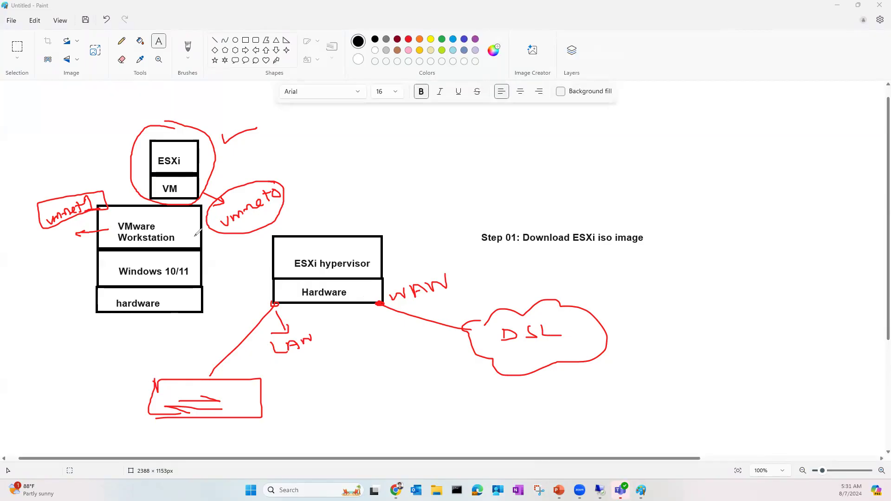
{"action": "left_click", "coordinate": [21, 303]}
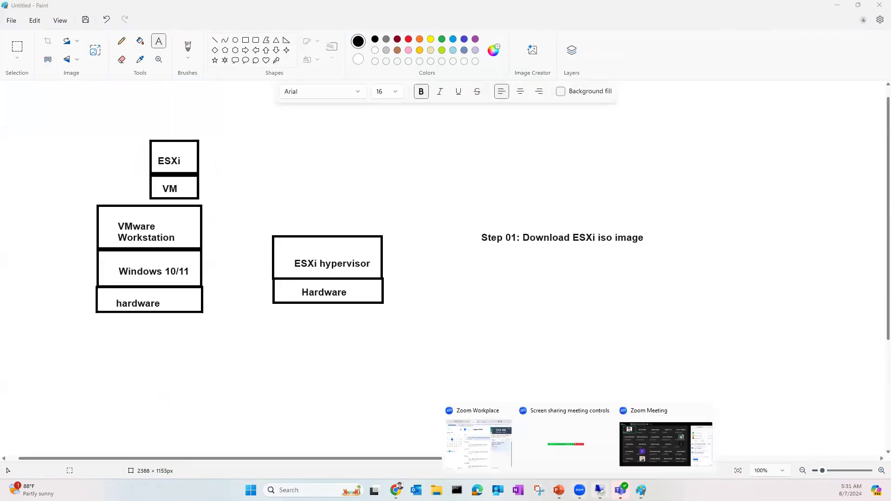
{"action": "left_click", "coordinate": [599, 491]}
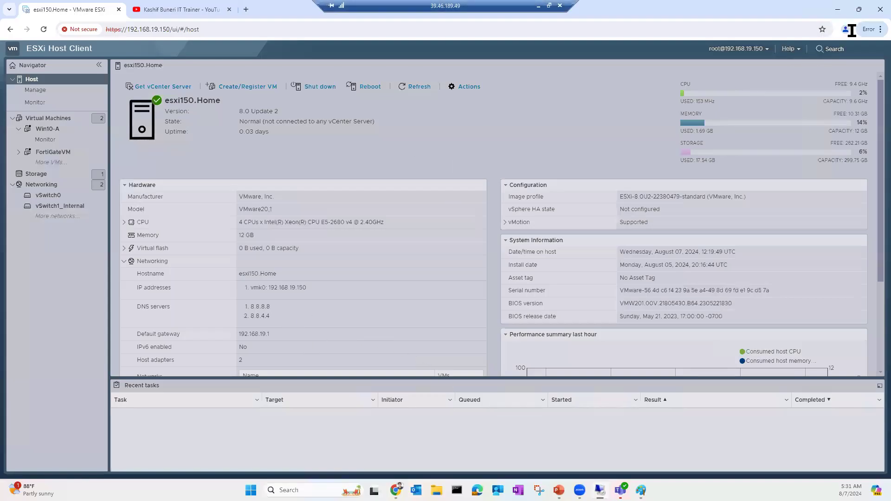
Step: Close the remote ESXi Host Client and bring up the ESXi-Workshop VM in Workstation
{"action": "left_click", "coordinate": [872, 13]}
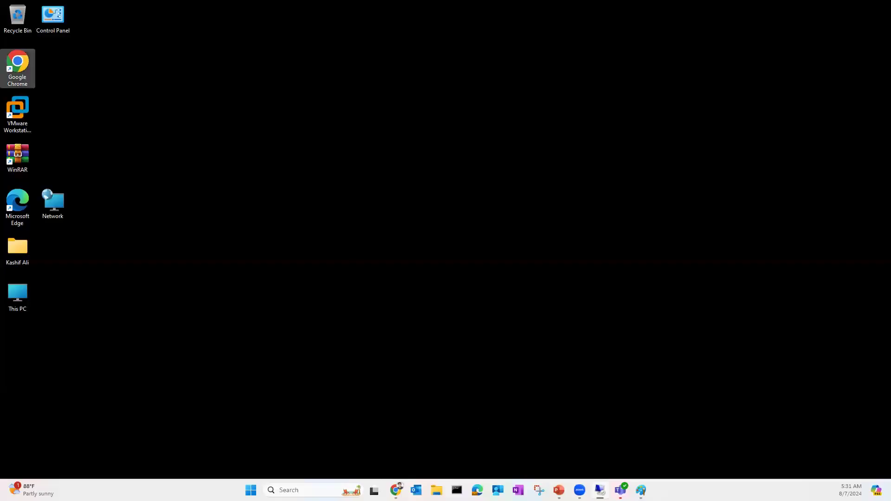
{"action": "key", "text": "alt+Tab"}
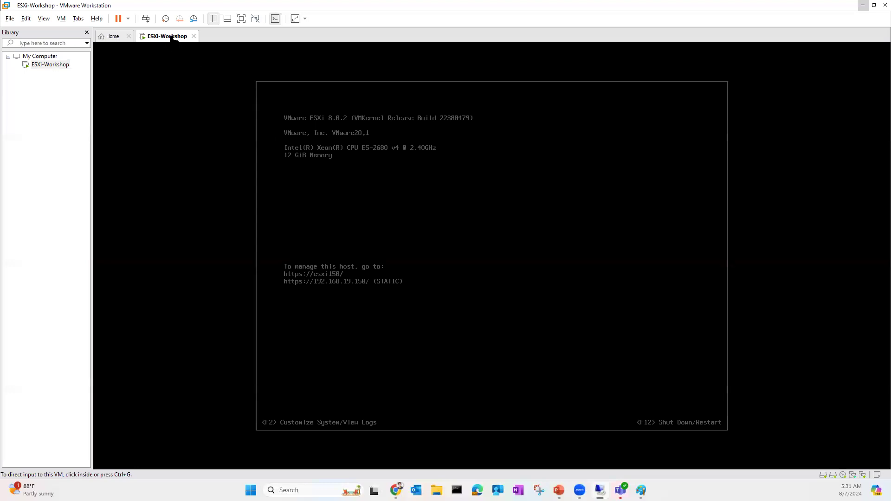
{"action": "right_click", "coordinate": [172, 38]}
Step: Shut down the ESXi-Workshop guest with Power > Shut Down Guest and go to the Home tab
{"action": "mouse_move", "coordinate": [200, 58]}
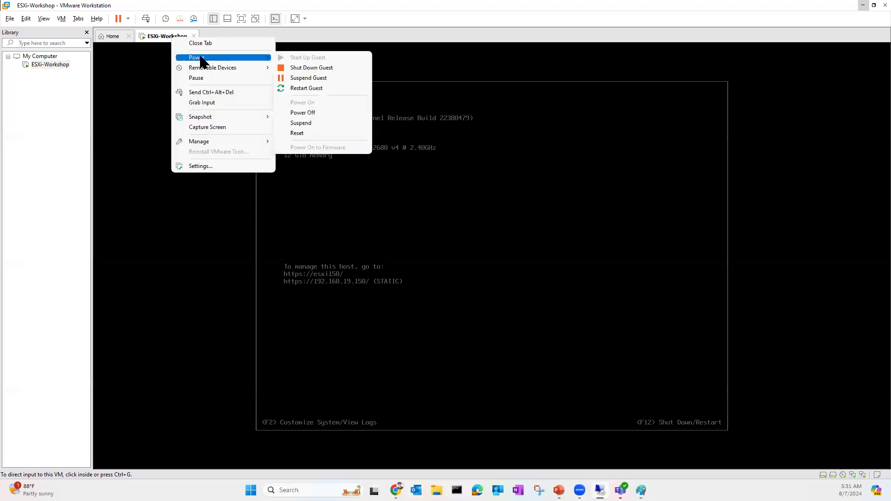
{"action": "left_click", "coordinate": [309, 70]}
{"action": "left_click", "coordinate": [467, 261]}
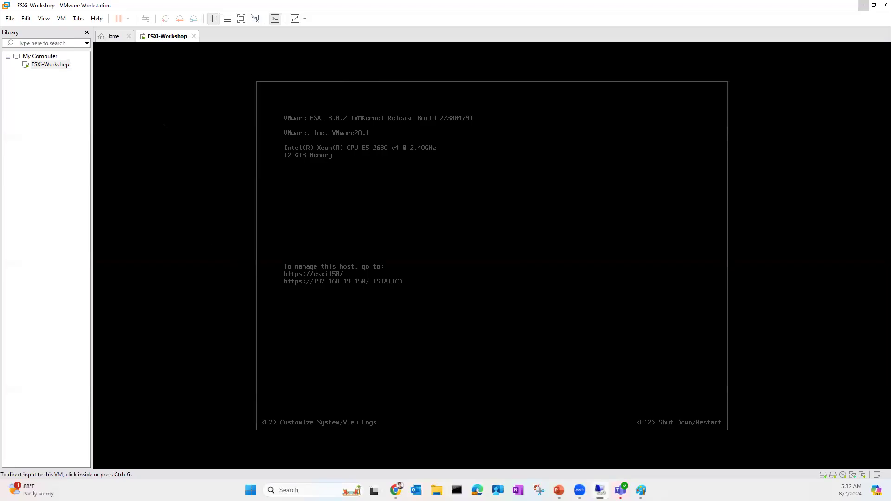
{"action": "left_click", "coordinate": [112, 36]}
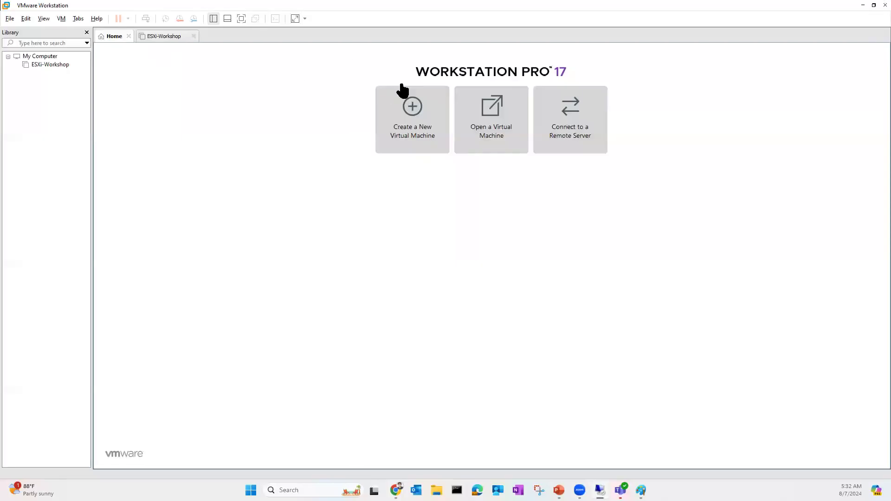
Step: Start a custom new virtual machine with VMware ESX 8 as the guest, named ESXi-FortiGateWorkshop
{"action": "left_click", "coordinate": [409, 139]}
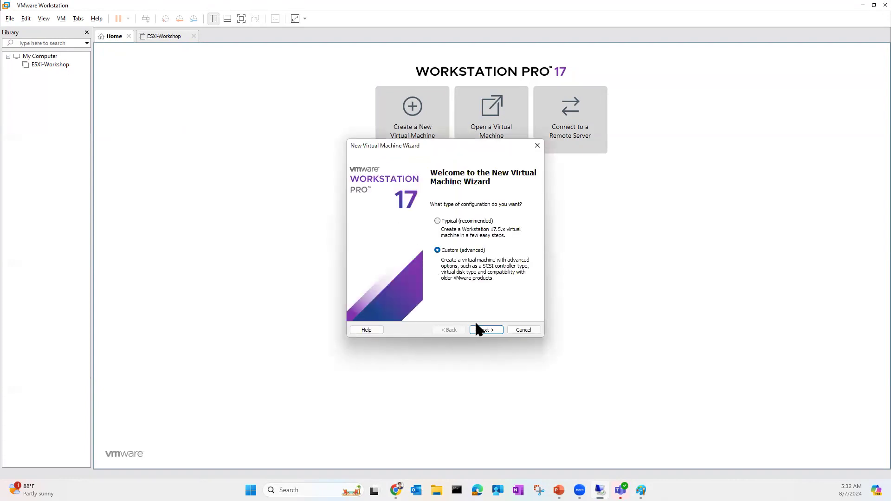
{"action": "left_click", "coordinate": [481, 329]}
{"action": "left_click", "coordinate": [498, 329]}
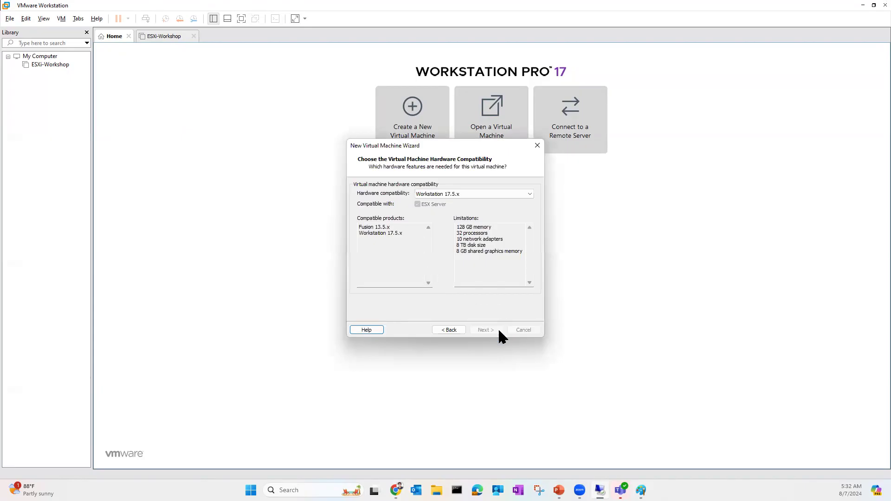
{"action": "left_click", "coordinate": [486, 330]}
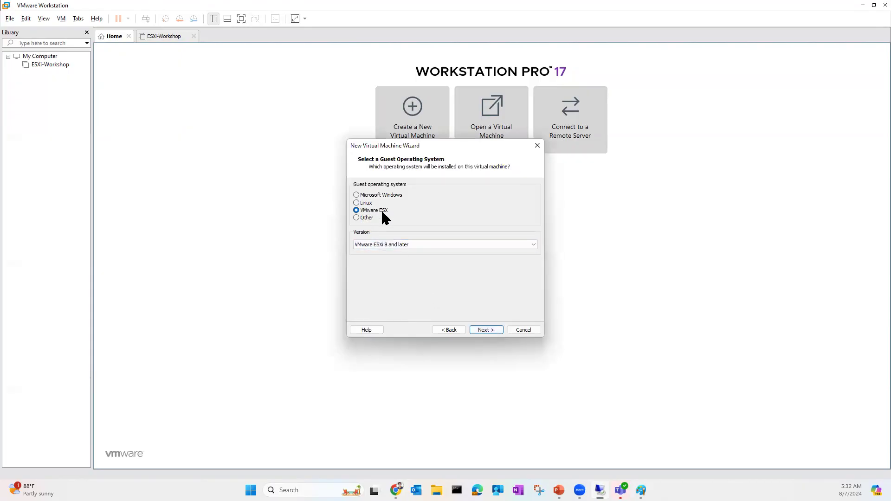
{"action": "left_click", "coordinate": [483, 331]}
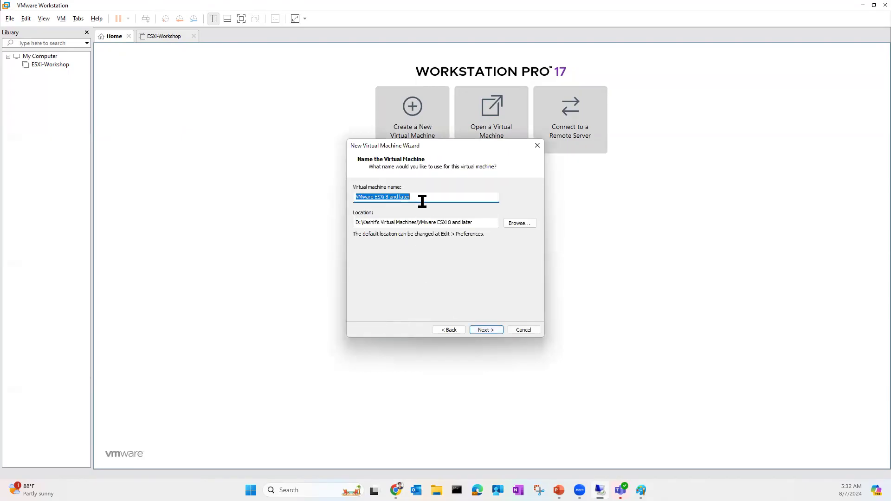
{"action": "type", "text": "ESX"}
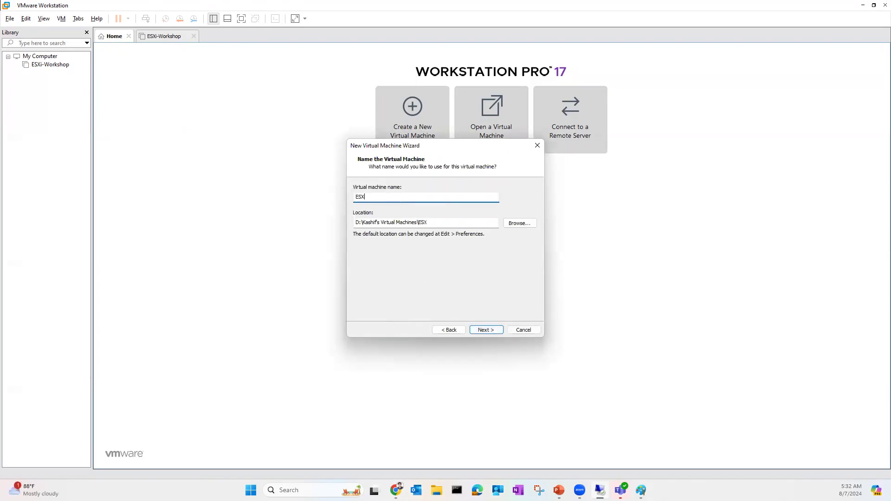
{"action": "type", "text": "i-FortiGateWorkshop"}
{"action": "left_click", "coordinate": [483, 329]}
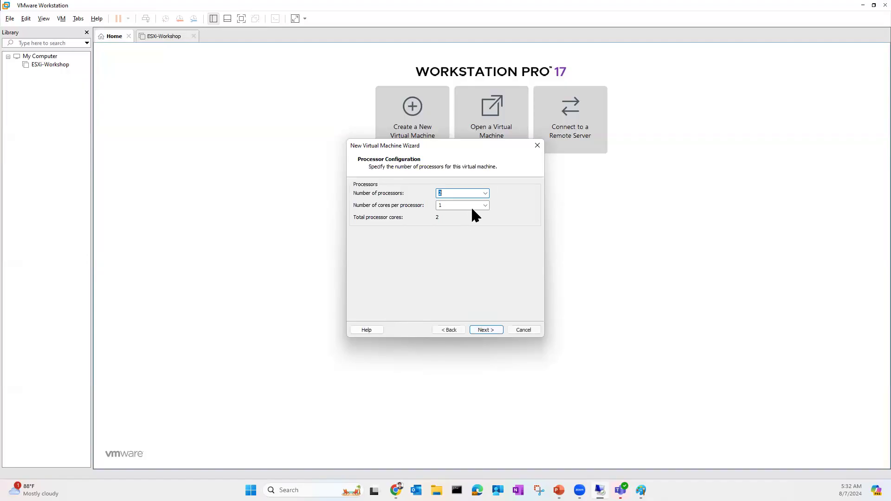
Step: Give the VM 1 processor with 4 cores and 12288 MB of memory
{"action": "type", "text": "1"}
{"action": "key", "text": "Tab"}
{"action": "type", "text": "4"}
{"action": "left_click_drag", "start_coordinate": [447, 206], "coordinate": [422, 214]}
{"action": "left_click", "coordinate": [481, 330]}
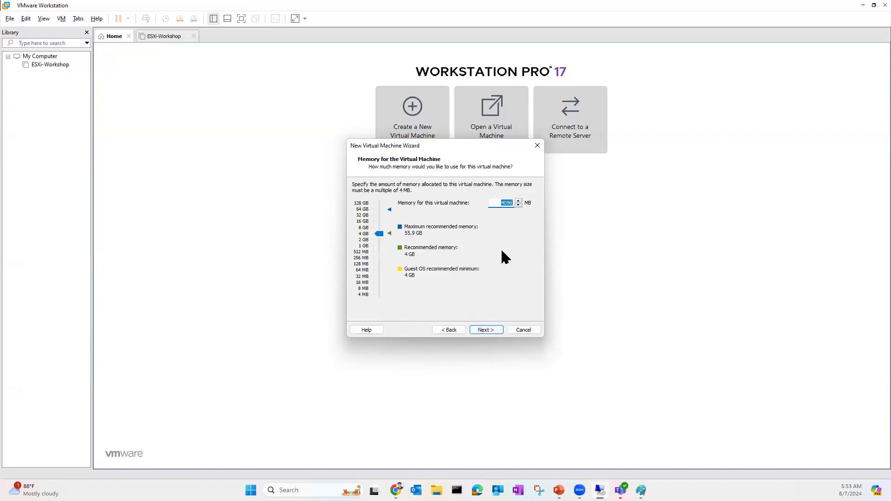
{"action": "type", "text": "1288"}
{"action": "key", "text": "BackSpace"}
{"action": "key", "text": "BackSpace"}
{"action": "type", "text": "288"}
Step: Use bridged networking and keep the default controller and disk type
{"action": "left_click", "coordinate": [481, 330]}
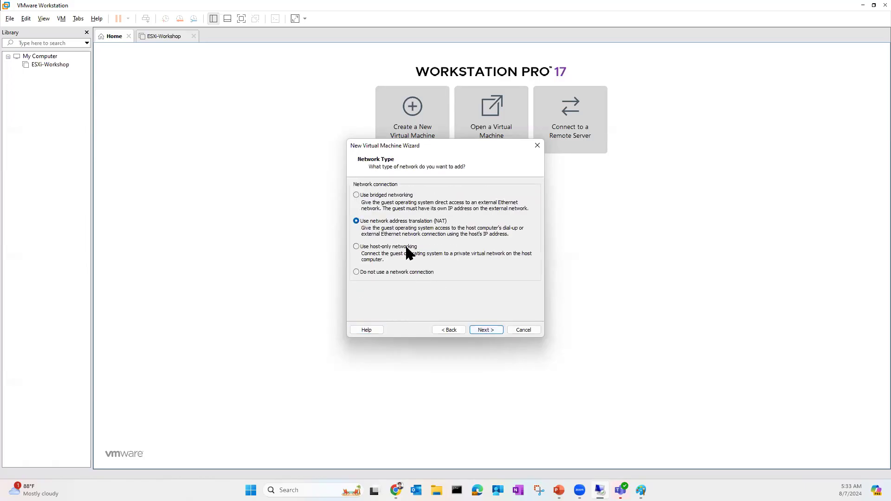
{"action": "left_click", "coordinate": [356, 195]}
{"action": "left_click", "coordinate": [483, 330]}
{"action": "left_click", "coordinate": [482, 327]}
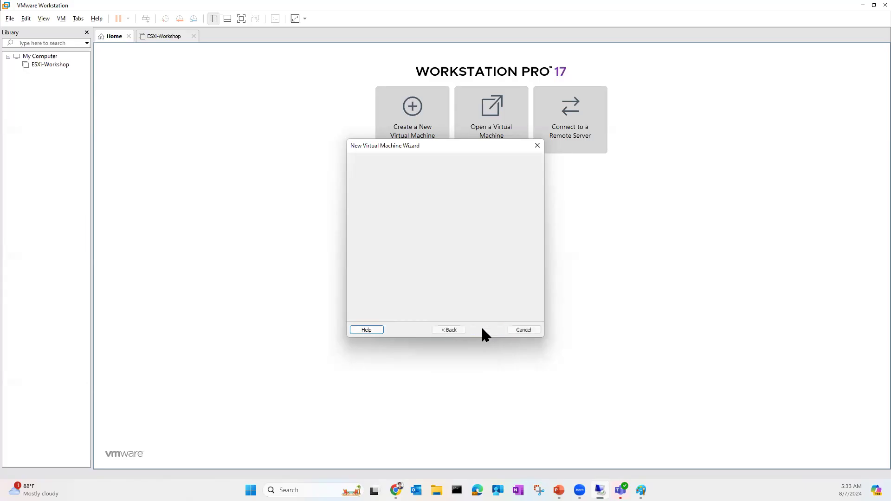
{"action": "left_click", "coordinate": [483, 330]}
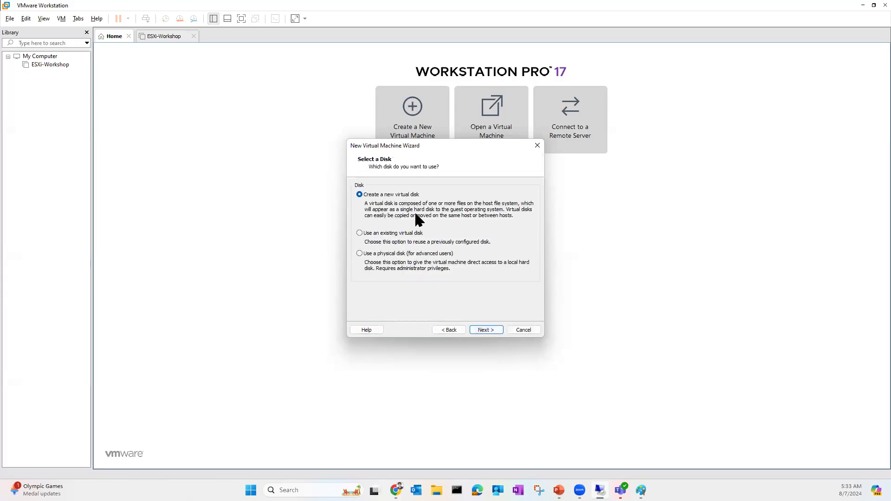
Step: Create a new 40 GB virtual disk stored as a single file and finish the VM
{"action": "left_click", "coordinate": [492, 331]}
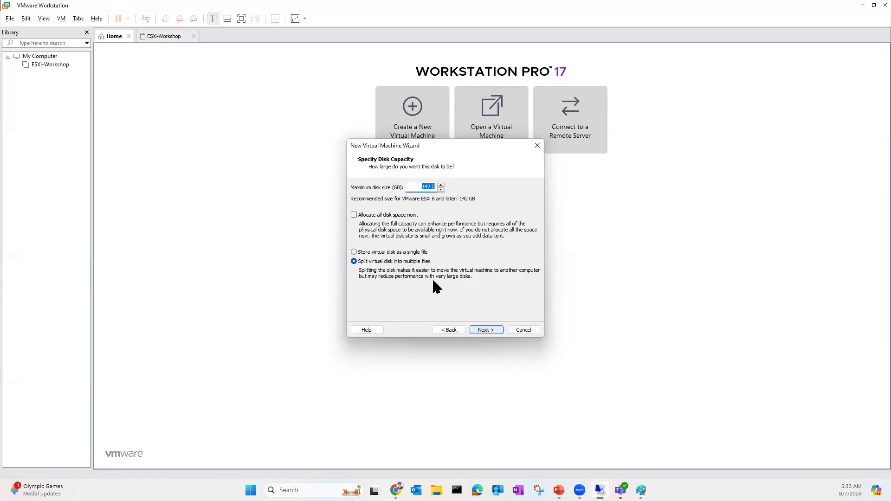
{"action": "left_click", "coordinate": [395, 251]}
{"action": "type", "text": "40"}
{"action": "left_click", "coordinate": [492, 331]}
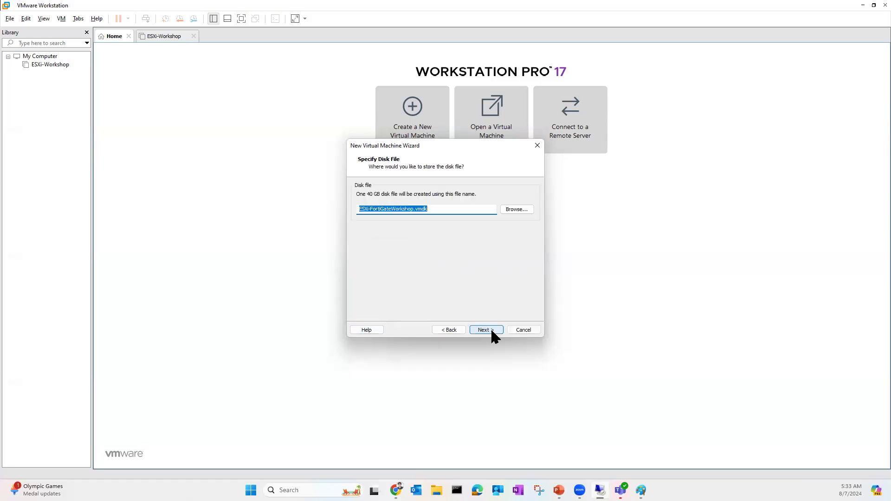
{"action": "left_click", "coordinate": [492, 331]}
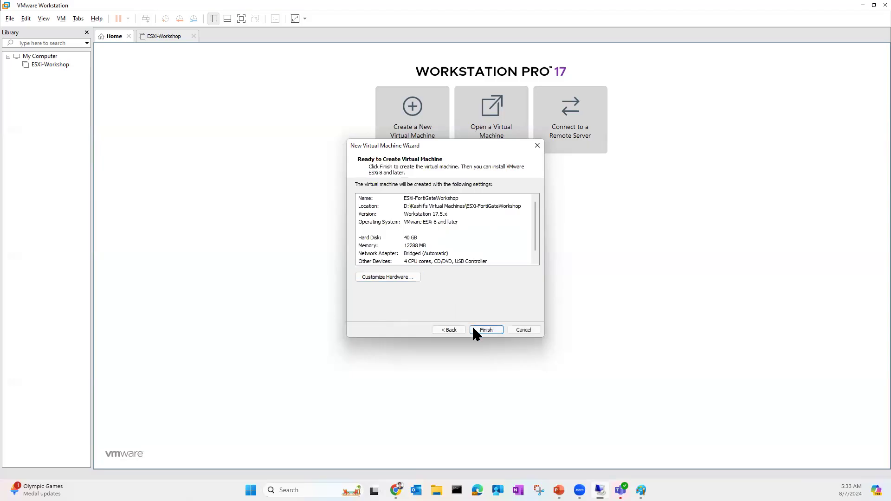
{"action": "left_click", "coordinate": [480, 328]}
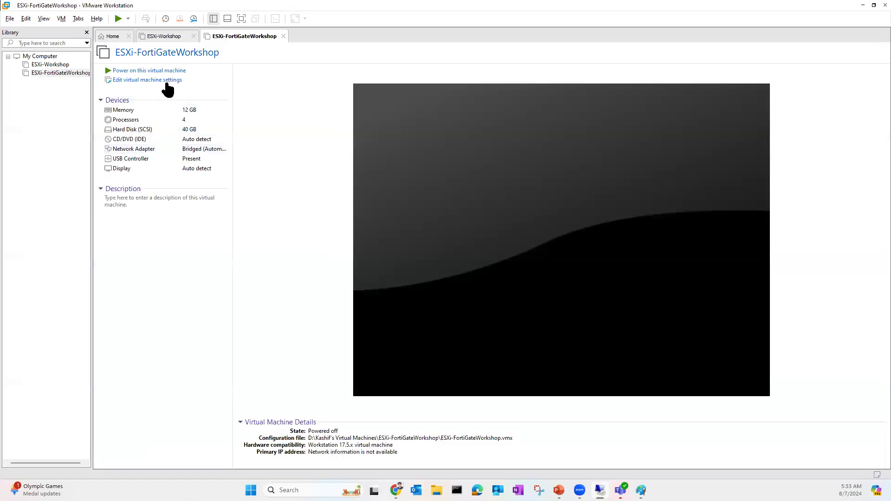
{"action": "left_click", "coordinate": [166, 81]}
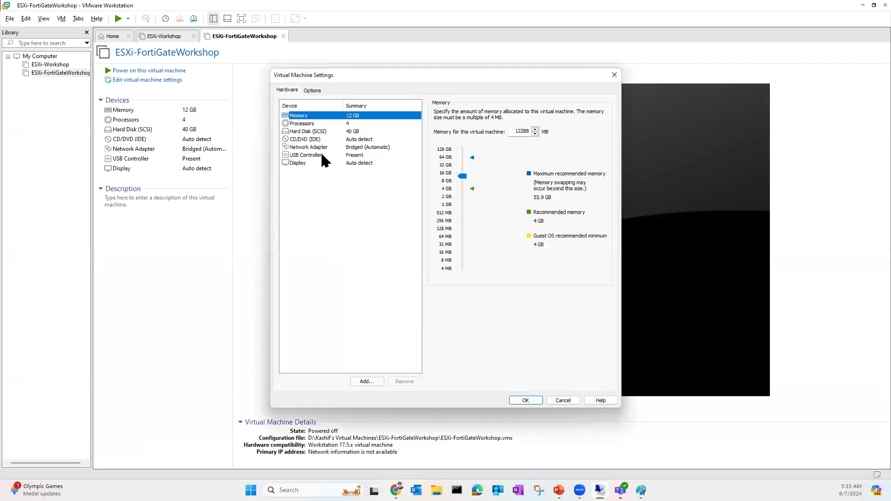
Step: Add a second 200 GB SCSI virtual disk stored as a single file
{"action": "left_click", "coordinate": [366, 382]}
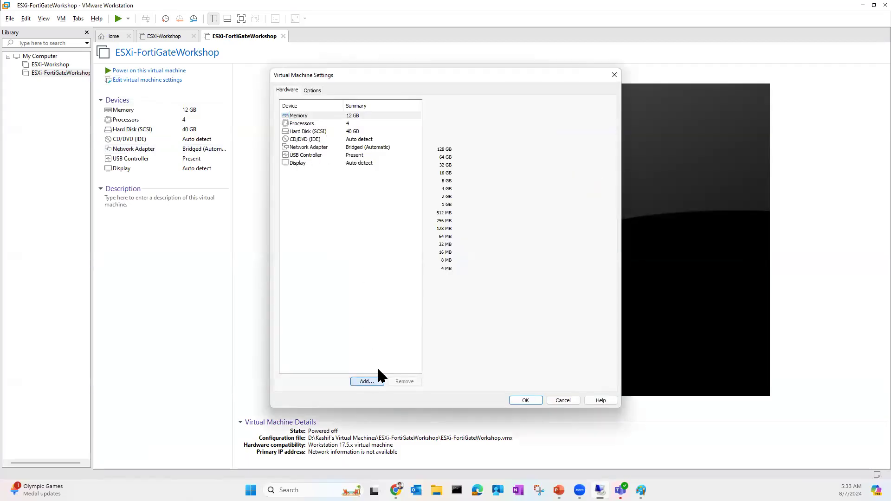
{"action": "left_click", "coordinate": [482, 333]}
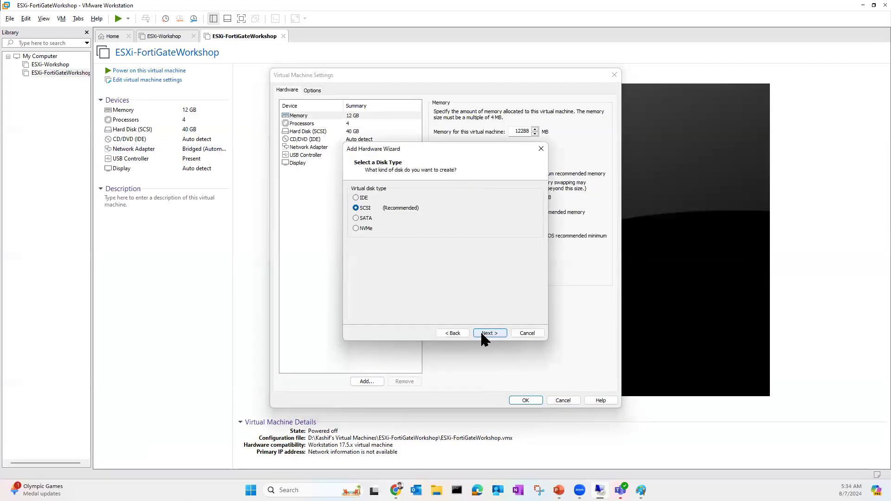
{"action": "left_click", "coordinate": [480, 331]}
{"action": "left_click", "coordinate": [481, 330]}
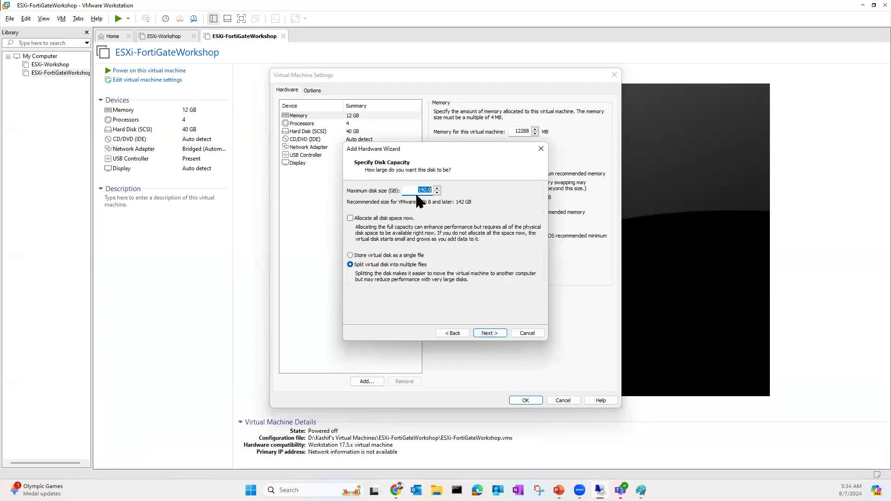
{"action": "type", "text": "200"}
{"action": "left_click", "coordinate": [408, 255]}
{"action": "left_click", "coordinate": [483, 330]}
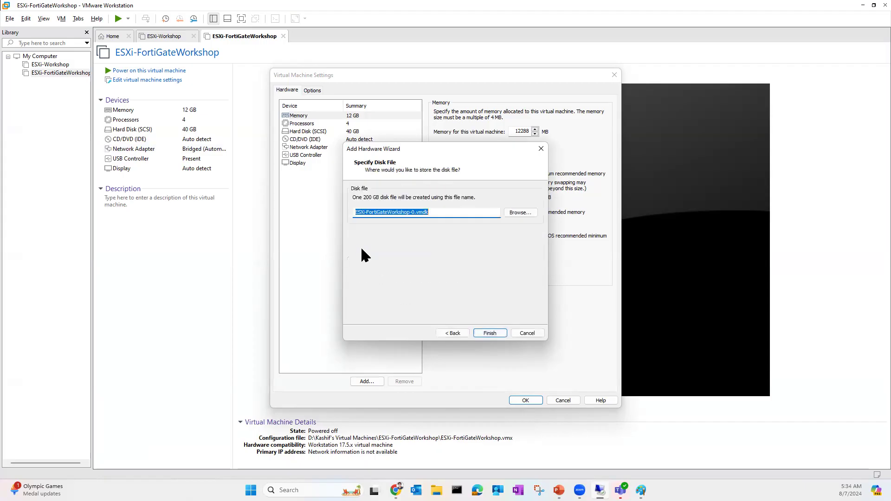
{"action": "left_click", "coordinate": [491, 333]}
Step: Put the first network adapter on VMnet0 and add a second adapter on VMnet1 (Host-only)
{"action": "left_click", "coordinate": [333, 156]}
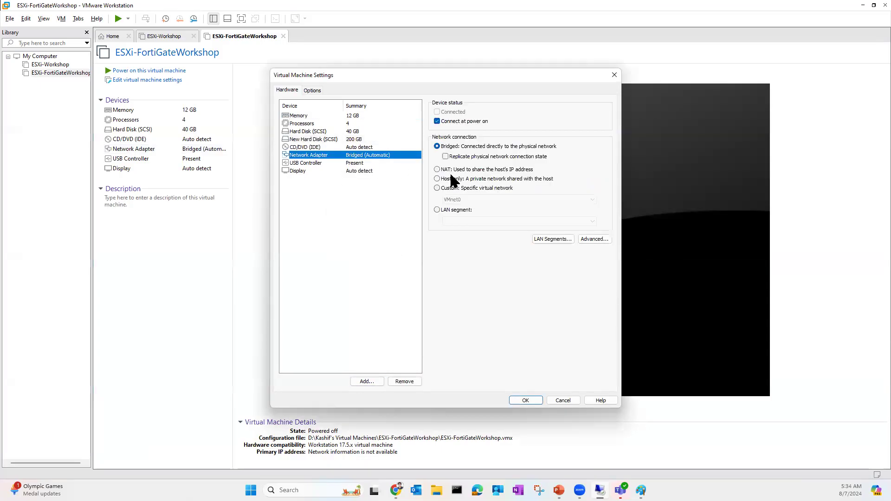
{"action": "left_click", "coordinate": [457, 189]}
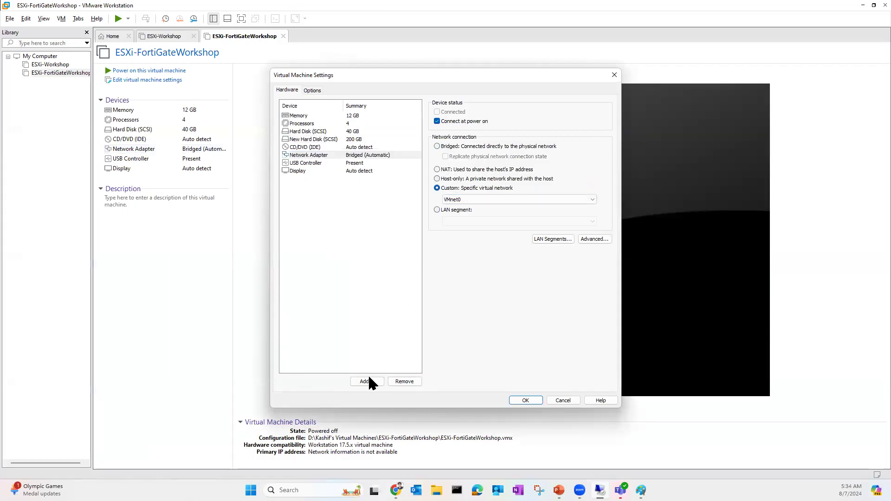
{"action": "left_click", "coordinate": [366, 381]}
{"action": "left_click", "coordinate": [377, 224]}
{"action": "left_click", "coordinate": [490, 333]}
{"action": "left_click", "coordinate": [439, 188]}
{"action": "left_click", "coordinate": [457, 198]}
{"action": "left_click", "coordinate": [452, 219]}
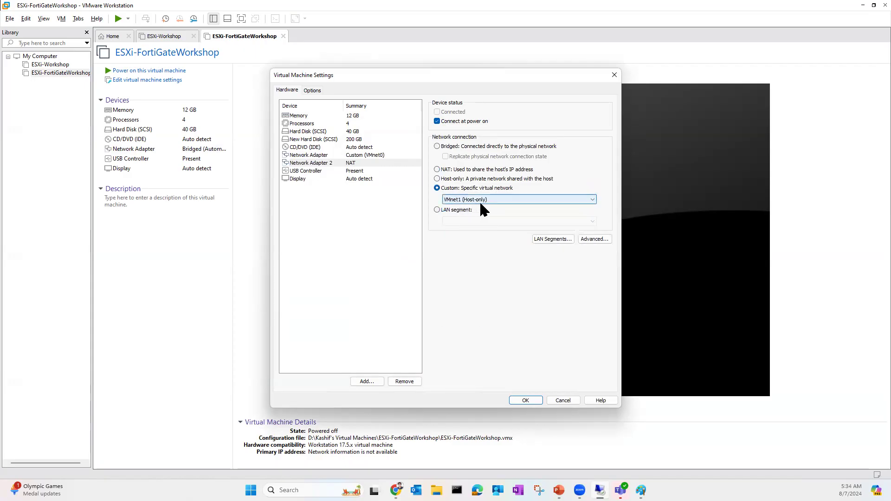
Step: Remove the USB controller from the VM
{"action": "left_click", "coordinate": [331, 170]}
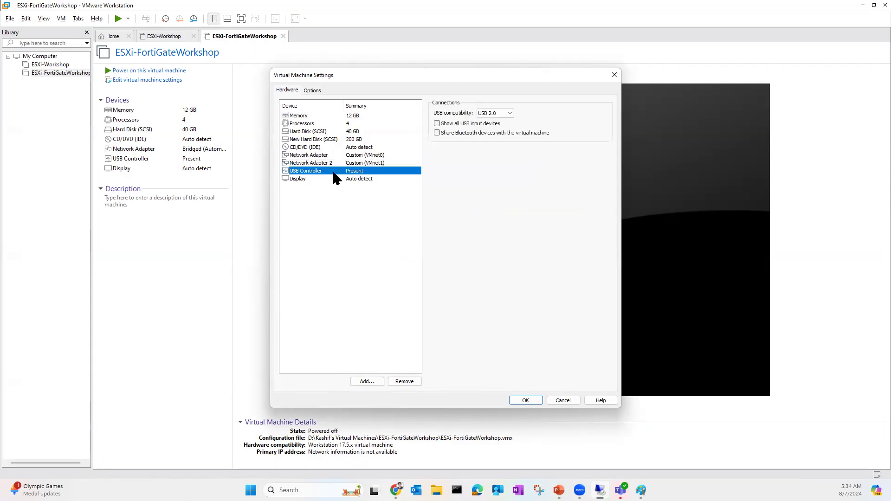
{"action": "left_click", "coordinate": [396, 381]}
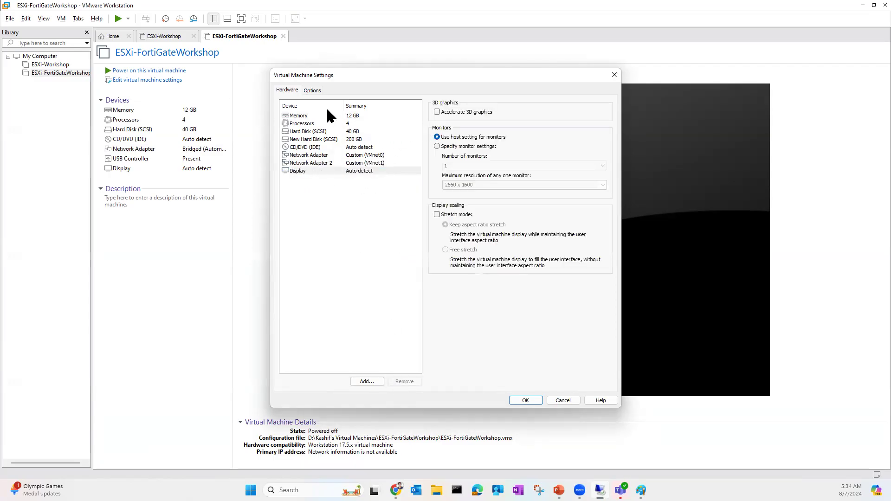
{"action": "left_click", "coordinate": [322, 148]}
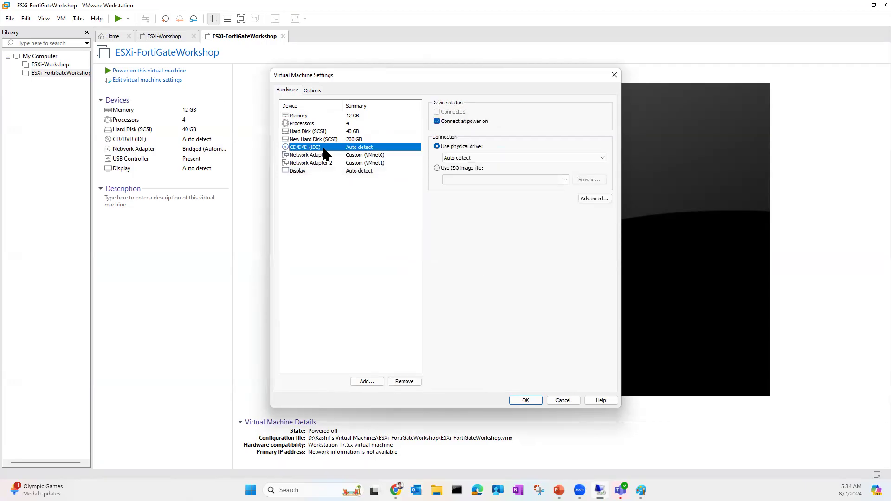
Step: Load the VMvisor-Installer-8.0U2 ISO from E:\VMWARE STUFF\vSphere 8.0 into the CD/DVD drive and save
{"action": "left_click", "coordinate": [438, 169]}
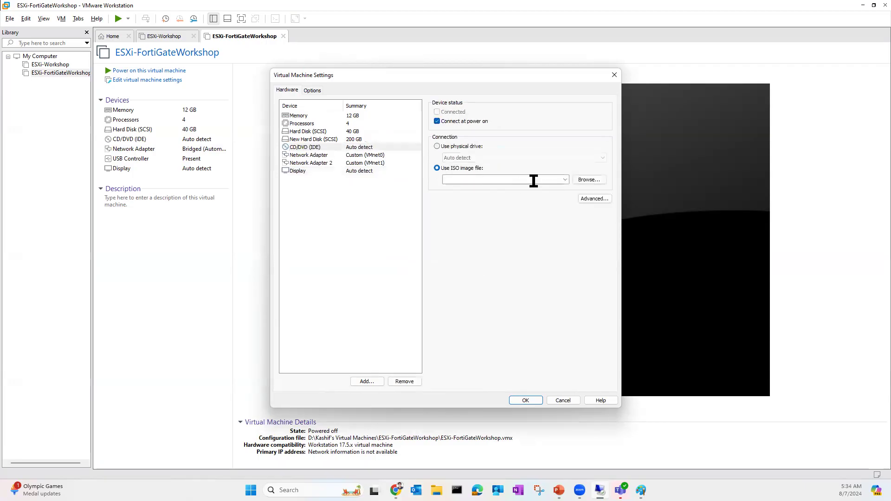
{"action": "left_click", "coordinate": [583, 182]}
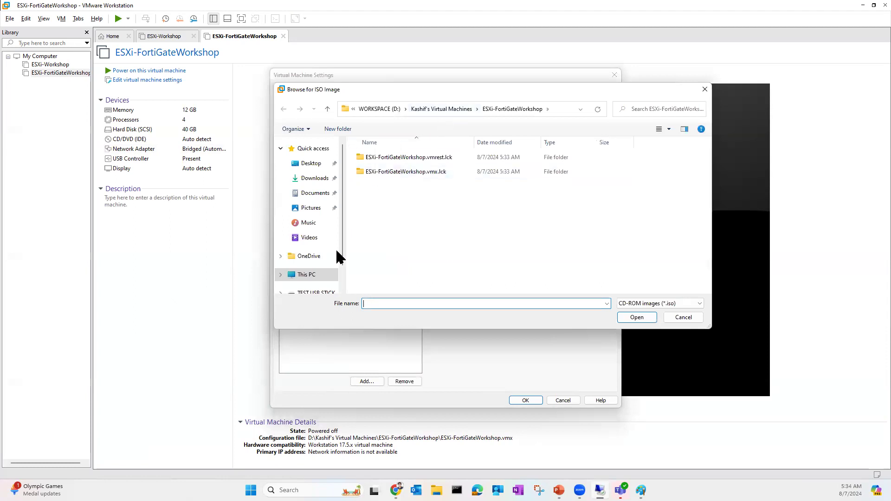
{"action": "left_click", "coordinate": [317, 277]}
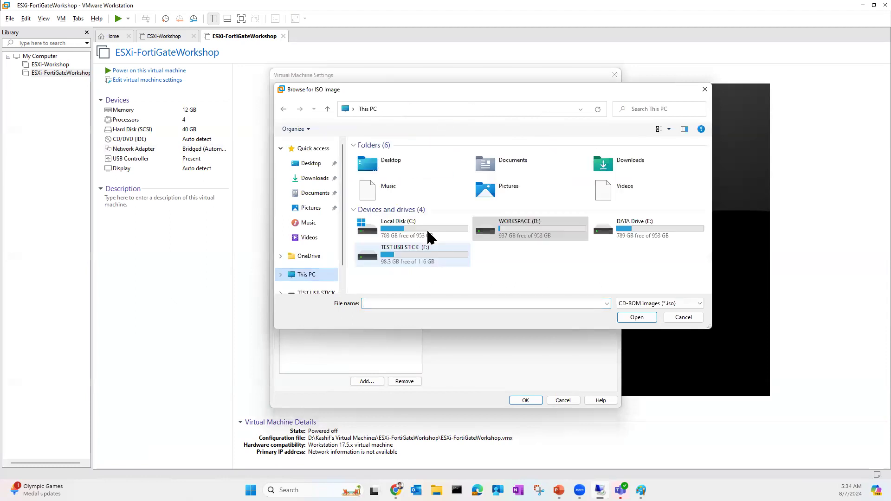
{"action": "double_click", "coordinate": [620, 230]}
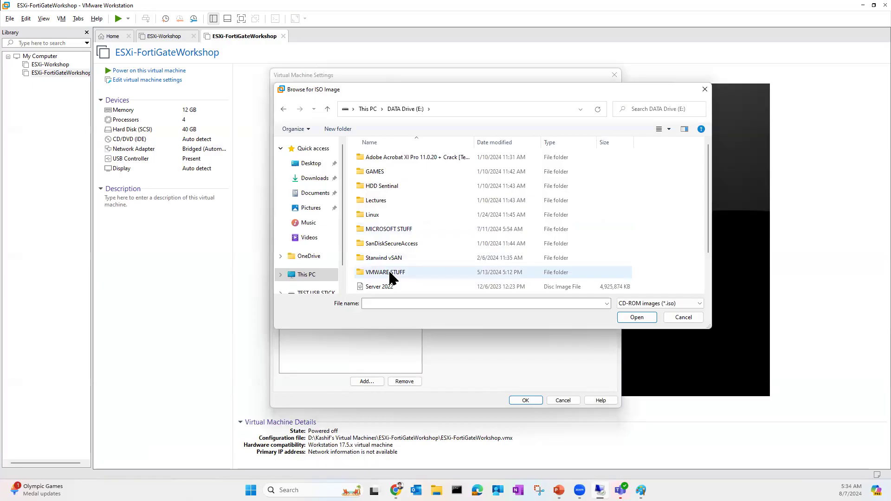
{"action": "double_click", "coordinate": [390, 272]}
{"action": "double_click", "coordinate": [391, 227]}
{"action": "double_click", "coordinate": [419, 171]}
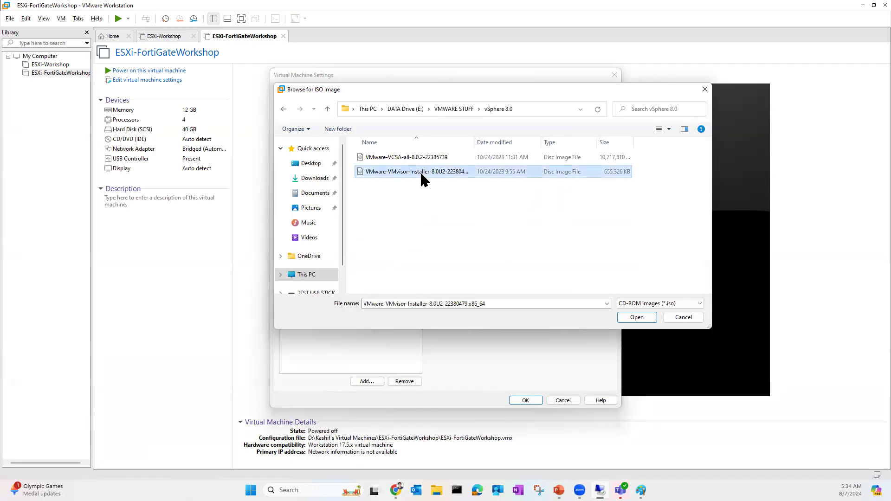
{"action": "left_click", "coordinate": [537, 402]}
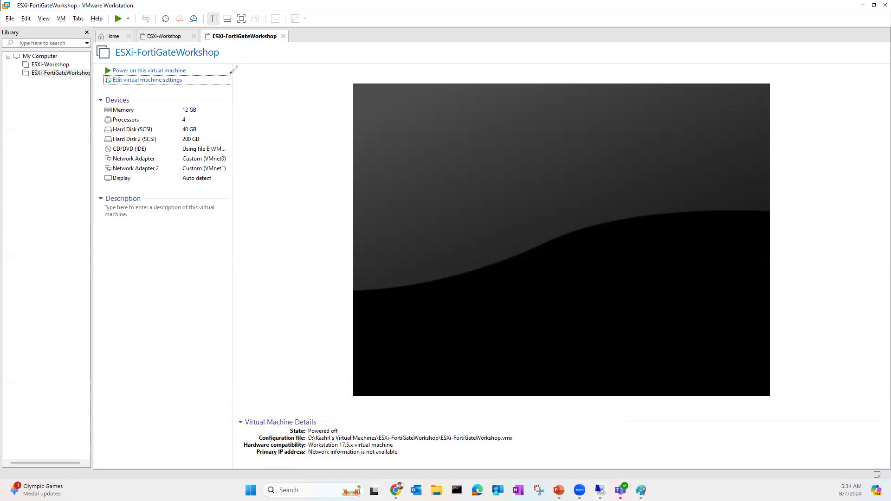
{"action": "mouse_move", "coordinate": [239, 56]}
{"action": "left_mouse_down"}
{"action": "mouse_move", "coordinate": [192, 41]}
{"action": "mouse_move", "coordinate": [109, 40]}
{"action": "mouse_move", "coordinate": [80, 168]}
{"action": "left_mouse_up"}
{"action": "mouse_move", "coordinate": [85, 200]}
{"action": "left_mouse_down"}
{"action": "mouse_move", "coordinate": [253, 93]}
{"action": "mouse_move", "coordinate": [237, 57]}
{"action": "left_mouse_up"}
{"action": "mouse_move", "coordinate": [202, 337]}
{"action": "left_mouse_down"}
{"action": "mouse_move", "coordinate": [200, 309]}
{"action": "mouse_move", "coordinate": [316, 343]}
{"action": "mouse_move", "coordinate": [226, 358]}
{"action": "left_mouse_up"}
{"action": "mouse_move", "coordinate": [201, 315]}
{"action": "left_mouse_down"}
{"action": "mouse_move", "coordinate": [203, 357]}
{"action": "mouse_move", "coordinate": [230, 358]}
{"action": "left_mouse_up"}
{"action": "left_click_drag", "start_coordinate": [230, 321], "coordinate": [231, 342]}
{"action": "left_click_drag", "start_coordinate": [239, 321], "coordinate": [253, 343]}
{"action": "mouse_move", "coordinate": [263, 322]}
{"action": "left_mouse_down"}
{"action": "mouse_move", "coordinate": [274, 333]}
{"action": "mouse_move", "coordinate": [285, 319]}
{"action": "left_mouse_up"}
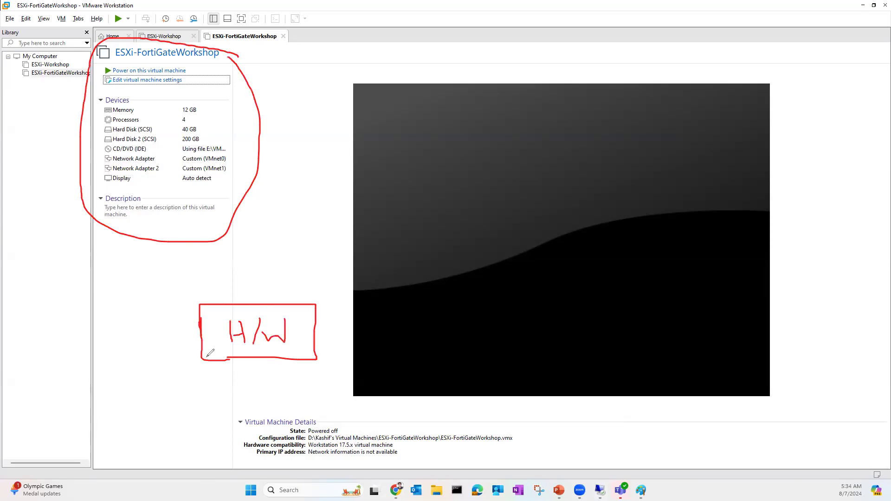
{"action": "mouse_move", "coordinate": [201, 359]}
{"action": "left_mouse_down"}
{"action": "mouse_move", "coordinate": [112, 371]}
{"action": "mouse_move", "coordinate": [28, 363]}
{"action": "mouse_move", "coordinate": [122, 418]}
{"action": "left_mouse_up"}
{"action": "left_click_drag", "start_coordinate": [115, 388], "coordinate": [122, 418]}
{"action": "left_click_drag", "start_coordinate": [52, 382], "coordinate": [97, 382]}
{"action": "mouse_move", "coordinate": [109, 391]}
{"action": "left_mouse_down"}
{"action": "mouse_move", "coordinate": [56, 392]}
{"action": "mouse_move", "coordinate": [70, 402]}
{"action": "left_mouse_up"}
{"action": "mouse_move", "coordinate": [48, 410]}
{"action": "left_mouse_down"}
{"action": "mouse_move", "coordinate": [19, 427]}
{"action": "mouse_move", "coordinate": [115, 439]}
{"action": "left_mouse_up"}
{"action": "left_click_drag", "start_coordinate": [119, 402], "coordinate": [142, 415]}
{"action": "mouse_move", "coordinate": [320, 349]}
{"action": "left_mouse_down"}
{"action": "mouse_move", "coordinate": [528, 357]}
{"action": "mouse_move", "coordinate": [436, 348]}
{"action": "mouse_move", "coordinate": [432, 365]}
{"action": "left_mouse_up"}
{"action": "left_click_drag", "start_coordinate": [439, 370], "coordinate": [452, 368]}
{"action": "left_click_drag", "start_coordinate": [457, 343], "coordinate": [481, 354]}
{"action": "mouse_move", "coordinate": [497, 339]}
{"action": "left_mouse_down"}
{"action": "mouse_move", "coordinate": [514, 349]}
{"action": "mouse_move", "coordinate": [626, 293]}
{"action": "left_mouse_up"}
{"action": "mouse_move", "coordinate": [676, 211]}
{"action": "left_mouse_down"}
{"action": "mouse_move", "coordinate": [784, 297]}
{"action": "mouse_move", "coordinate": [725, 184]}
{"action": "mouse_move", "coordinate": [697, 204]}
{"action": "left_mouse_up"}
{"action": "mouse_move", "coordinate": [707, 201]}
{"action": "left_mouse_down"}
{"action": "mouse_move", "coordinate": [684, 103]}
{"action": "mouse_move", "coordinate": [720, 94]}
{"action": "mouse_move", "coordinate": [678, 69]}
{"action": "left_mouse_up"}
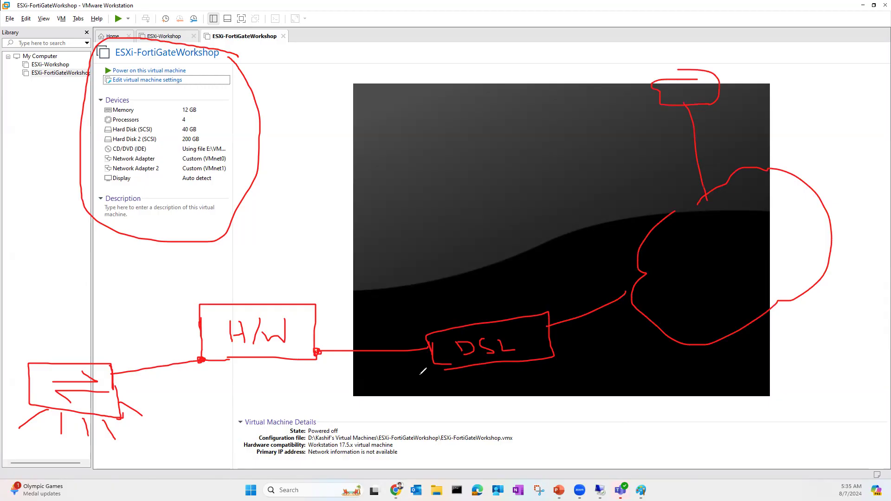
{"action": "mouse_move", "coordinate": [447, 356]}
{"action": "left_mouse_down"}
{"action": "mouse_move", "coordinate": [405, 430]}
{"action": "mouse_move", "coordinate": [457, 412]}
{"action": "mouse_move", "coordinate": [477, 423]}
{"action": "mouse_move", "coordinate": [491, 405]}
{"action": "mouse_move", "coordinate": [500, 420]}
{"action": "mouse_move", "coordinate": [519, 420]}
{"action": "left_mouse_up"}
{"action": "left_click", "coordinate": [510, 416]}
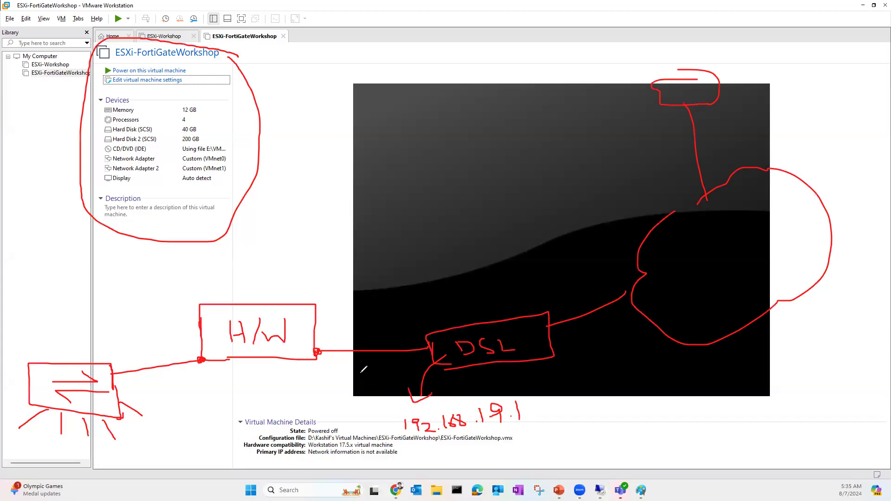
{"action": "left_click_drag", "start_coordinate": [321, 356], "coordinate": [324, 377]}
{"action": "left_click_drag", "start_coordinate": [404, 438], "coordinate": [509, 427]}
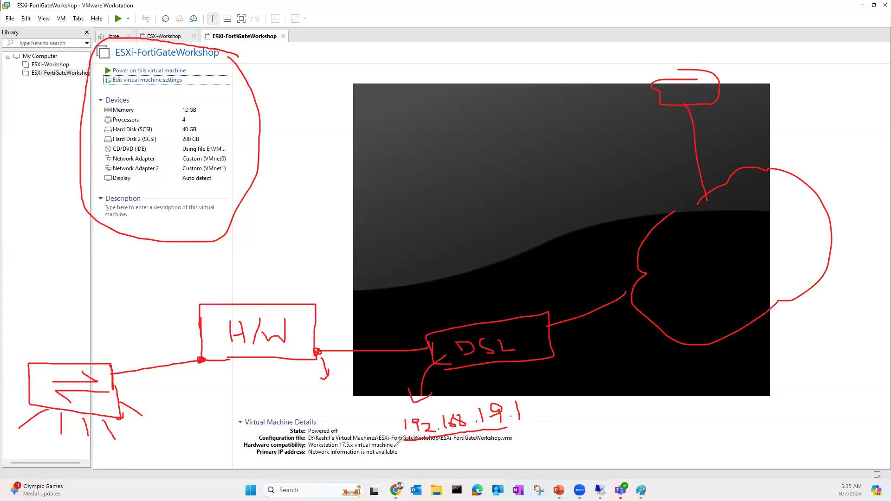
{"action": "mouse_move", "coordinate": [197, 369]}
{"action": "left_mouse_down"}
{"action": "mouse_move", "coordinate": [177, 383]}
{"action": "mouse_move", "coordinate": [202, 385]}
{"action": "mouse_move", "coordinate": [156, 410]}
{"action": "left_mouse_up"}
{"action": "mouse_move", "coordinate": [164, 399]}
{"action": "left_mouse_down"}
{"action": "mouse_move", "coordinate": [172, 399]}
{"action": "mouse_move", "coordinate": [171, 411]}
{"action": "mouse_move", "coordinate": [201, 409]}
{"action": "mouse_move", "coordinate": [218, 393]}
{"action": "mouse_move", "coordinate": [223, 402]}
{"action": "left_mouse_up"}
{"action": "left_click", "coordinate": [194, 407]}
{"action": "left_click_drag", "start_coordinate": [226, 392], "coordinate": [254, 400]}
{"action": "mouse_move", "coordinate": [11, 430]}
{"action": "left_mouse_down"}
{"action": "mouse_move", "coordinate": [110, 445]}
{"action": "mouse_move", "coordinate": [141, 415]}
{"action": "mouse_move", "coordinate": [266, 407]}
{"action": "left_mouse_up"}
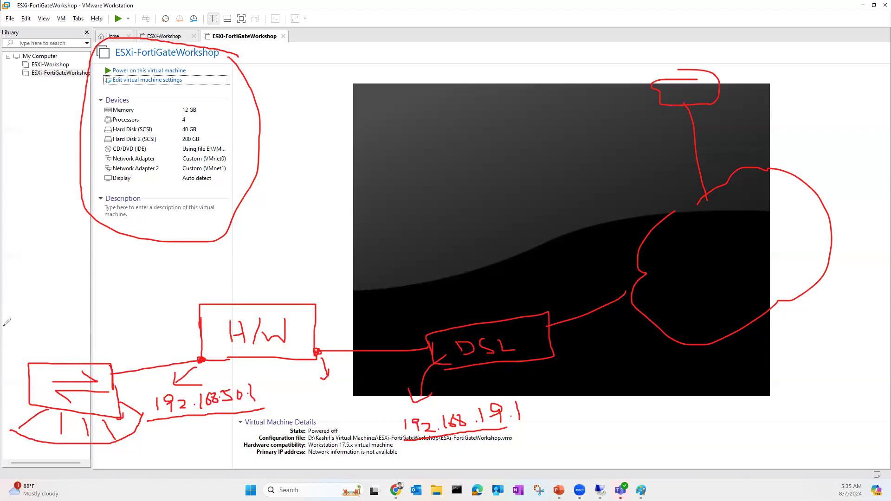
{"action": "mouse_move", "coordinate": [199, 305]}
{"action": "left_mouse_down"}
{"action": "mouse_move", "coordinate": [232, 261]}
{"action": "mouse_move", "coordinate": [309, 305]}
{"action": "left_mouse_up"}
{"action": "mouse_move", "coordinate": [225, 274]}
{"action": "left_mouse_down"}
{"action": "mouse_move", "coordinate": [228, 286]}
{"action": "mouse_move", "coordinate": [256, 286]}
{"action": "left_mouse_up"}
{"action": "mouse_move", "coordinate": [255, 272]}
{"action": "left_mouse_down"}
{"action": "mouse_move", "coordinate": [243, 286]}
{"action": "mouse_move", "coordinate": [258, 286]}
{"action": "left_mouse_up"}
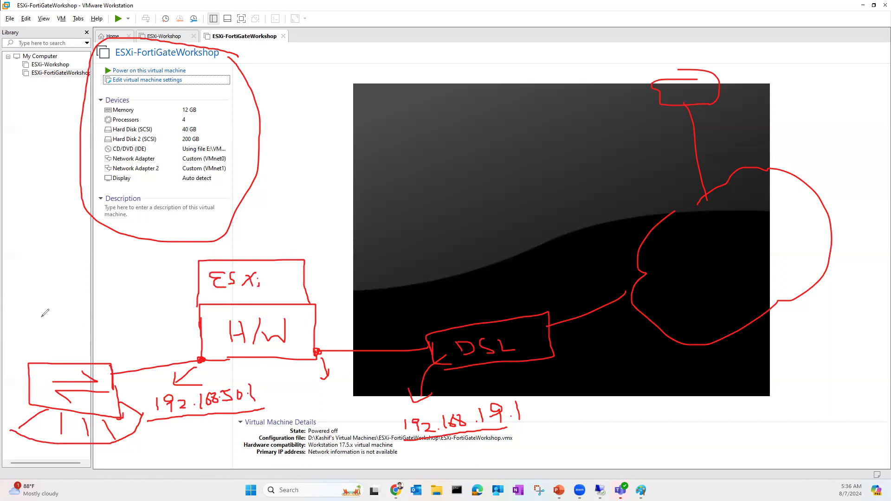
{"action": "left_click", "coordinate": [21, 302]}
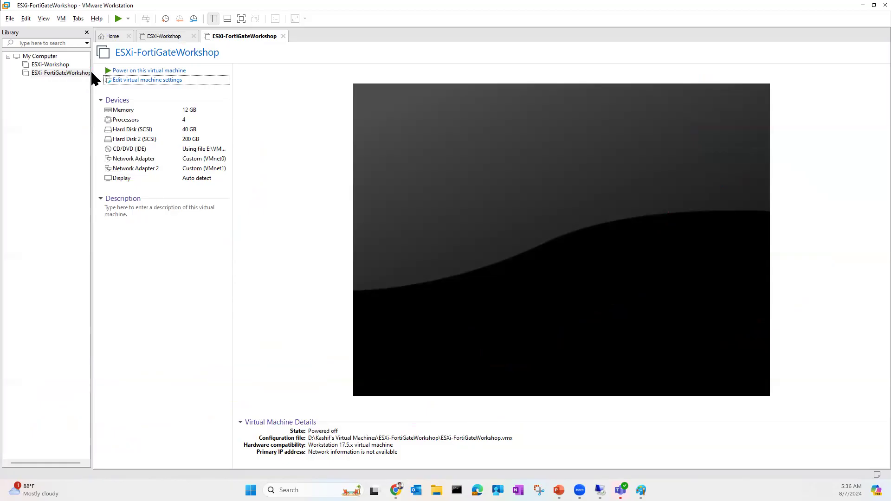
{"action": "left_click", "coordinate": [26, 20]}
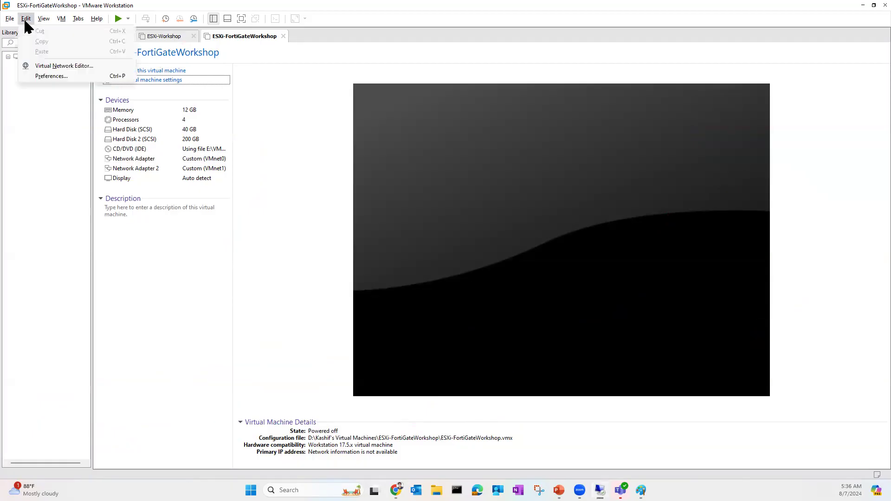
{"action": "left_click", "coordinate": [103, 67]}
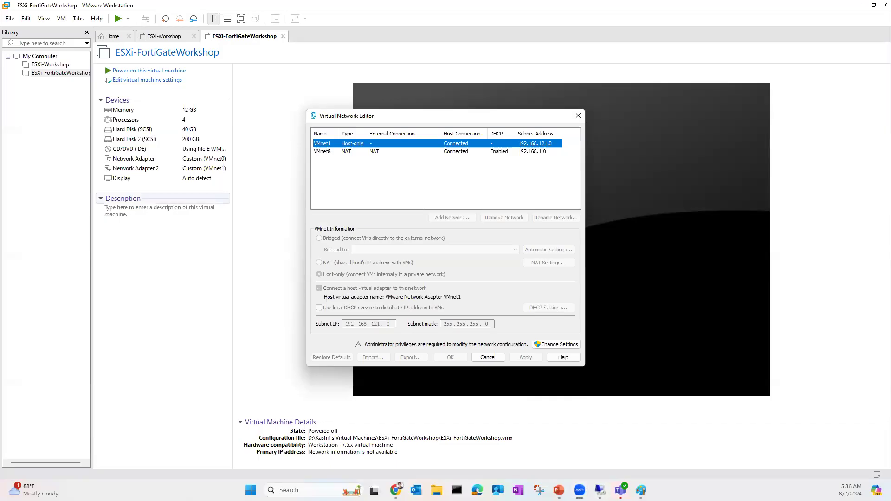
{"action": "left_click", "coordinate": [544, 344]}
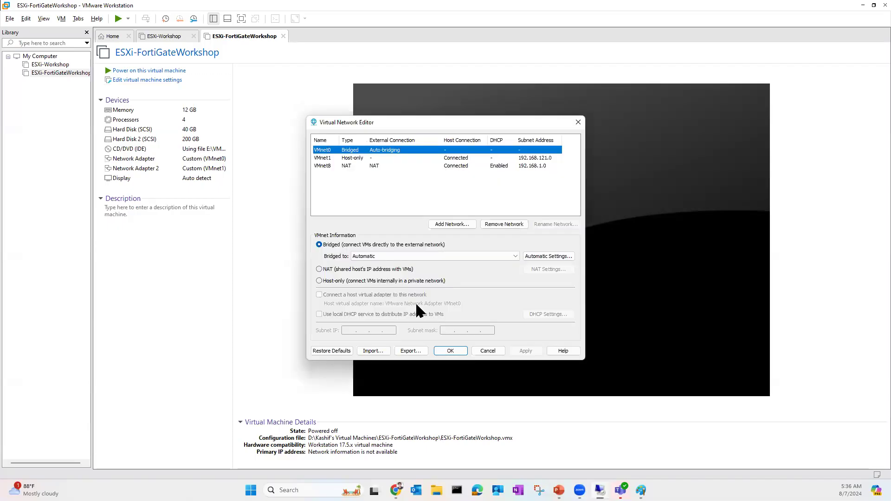
{"action": "left_click", "coordinate": [337, 158]}
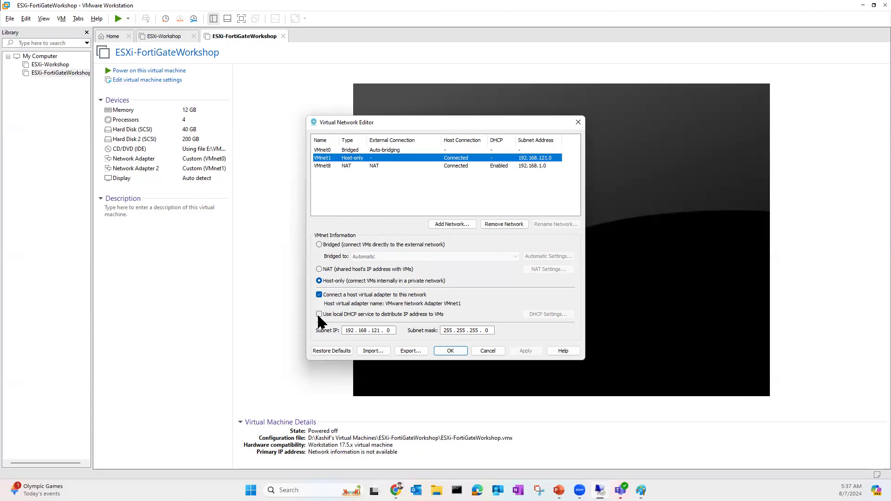
{"action": "left_click", "coordinate": [451, 351]}
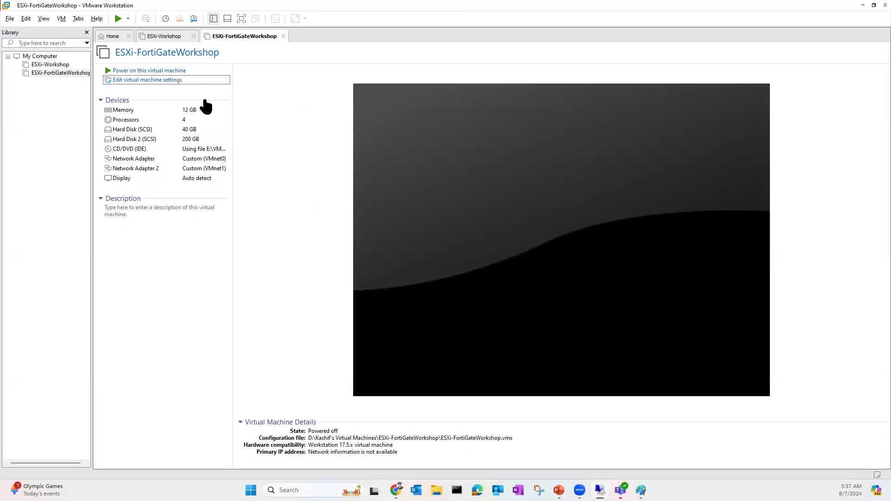
{"action": "left_click", "coordinate": [175, 71]}
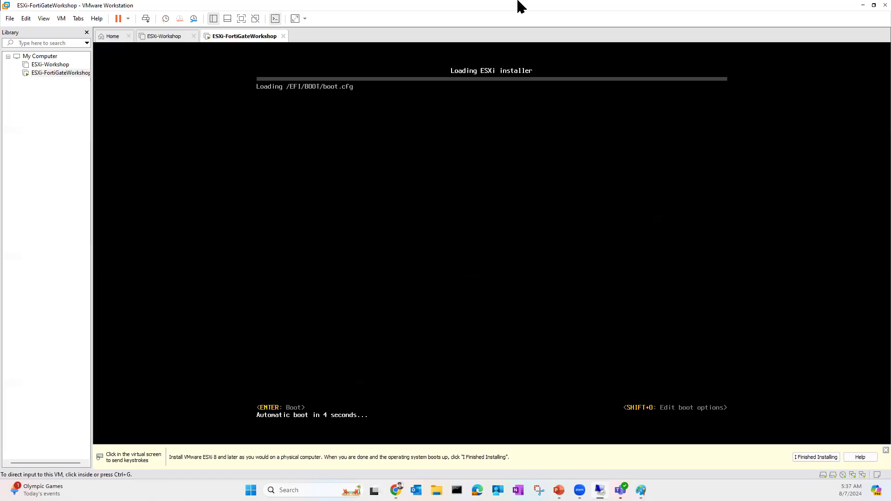
Step: Minimize the remote session so Paint is back on screen
{"action": "left_click", "coordinate": [540, 6]}
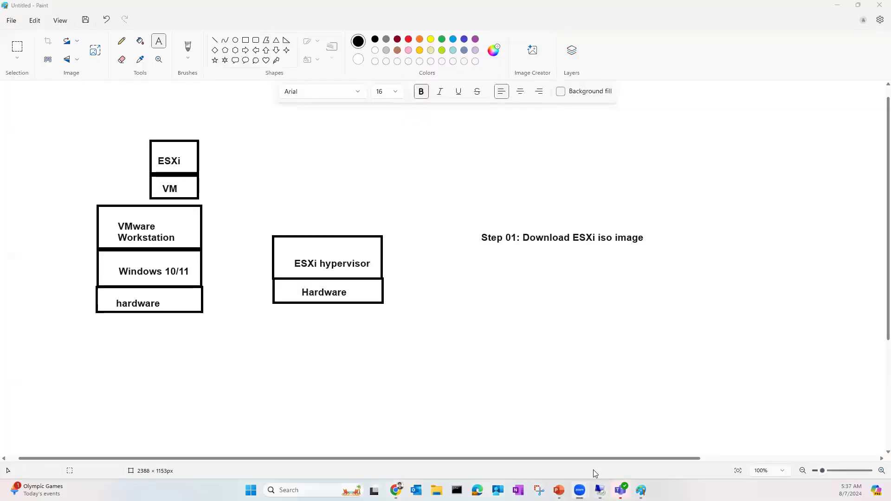
Step: In a fresh Paint window, draw a rectangle labelled Cisco Switch
{"action": "mouse_move", "coordinate": [643, 484]}
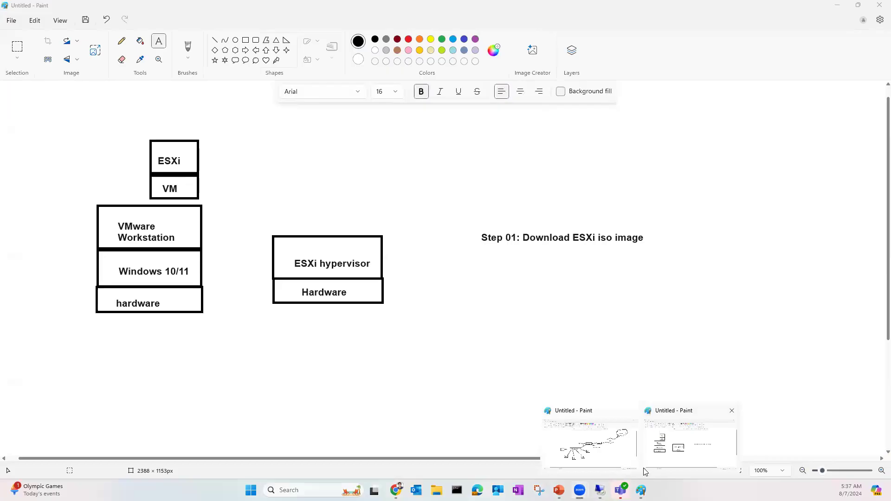
{"action": "right_click", "coordinate": [641, 491]}
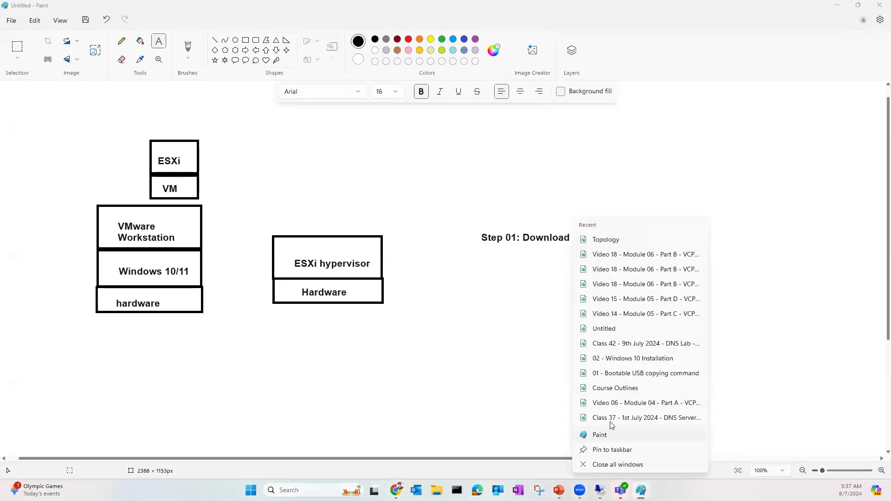
{"action": "left_click", "coordinate": [612, 435]}
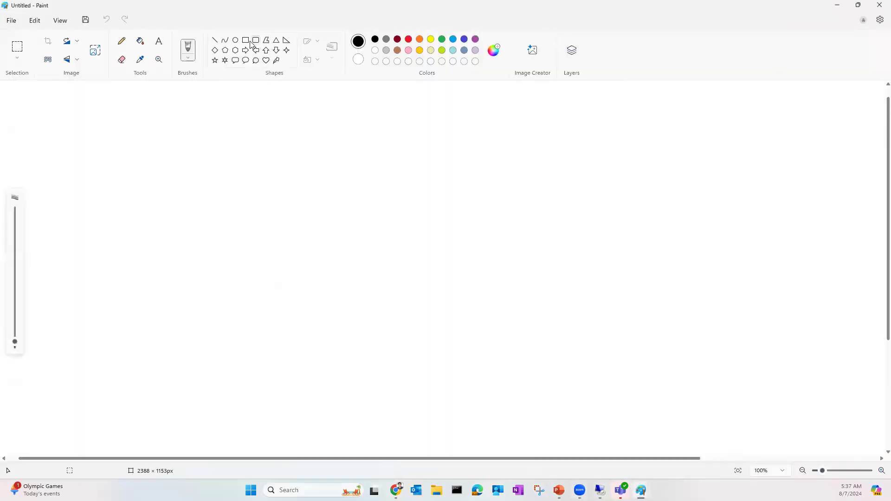
{"action": "left_click", "coordinate": [246, 40]}
{"action": "mouse_move", "coordinate": [169, 261]}
{"action": "left_mouse_down"}
{"action": "mouse_move", "coordinate": [283, 283]}
{"action": "mouse_move", "coordinate": [255, 283]}
{"action": "left_mouse_up"}
{"action": "left_click", "coordinate": [159, 41]}
{"action": "left_click", "coordinate": [183, 272]}
{"action": "left_click", "coordinate": [184, 273]}
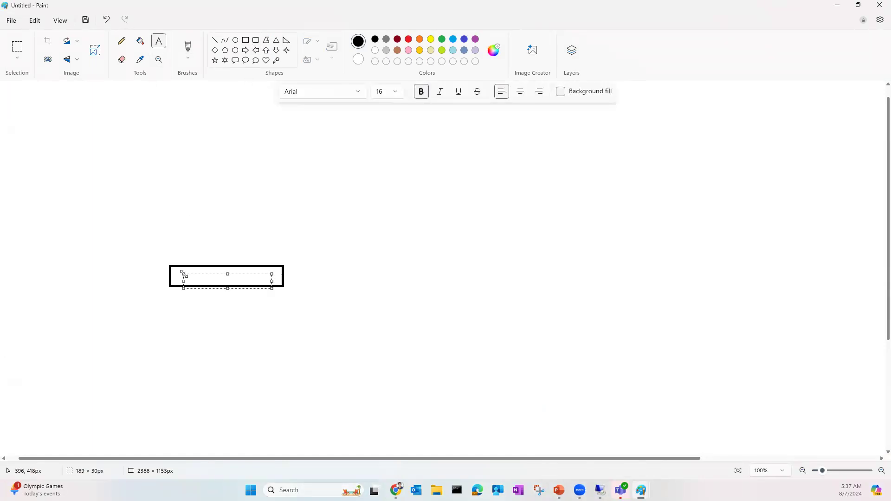
{"action": "type", "text": "Cisco Swit"}
{"action": "left_click_drag", "start_coordinate": [197, 275], "coordinate": [202, 268]}
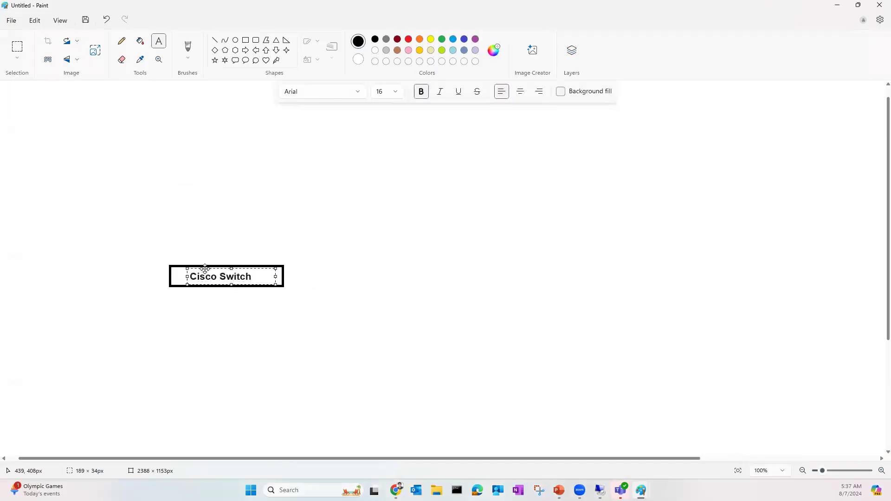
{"action": "left_click", "coordinate": [245, 40]}
Step: Draw a smaller box below Cisco Switch labelled PC
{"action": "left_click_drag", "start_coordinate": [123, 343], "coordinate": [158, 371]}
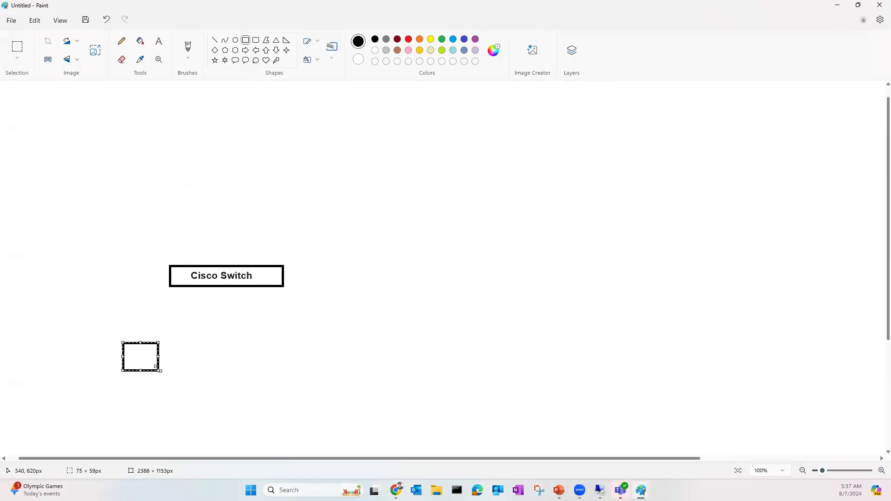
{"action": "left_click", "coordinate": [159, 41]}
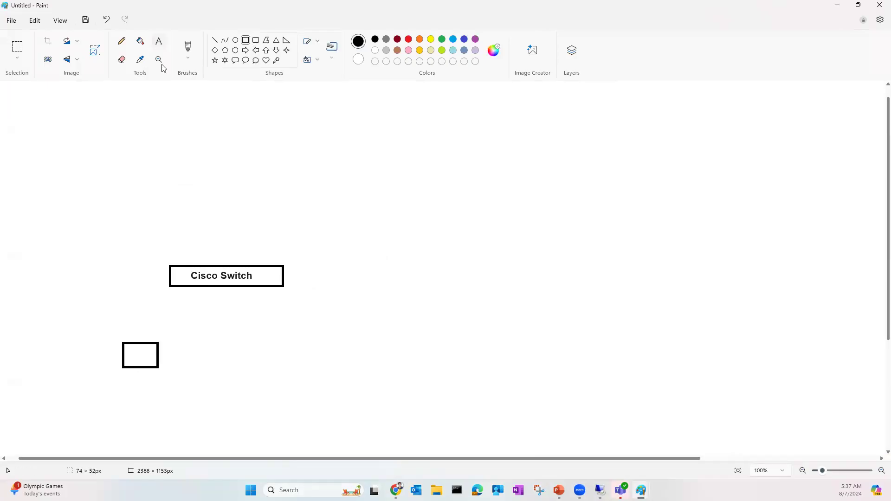
{"action": "left_click", "coordinate": [128, 348]}
{"action": "type", "text": "PC"}
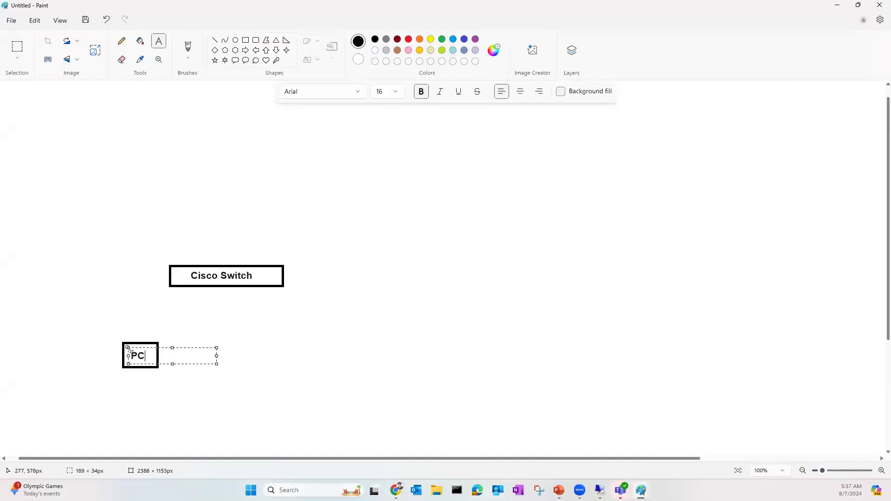
{"action": "left_click", "coordinate": [21, 48]}
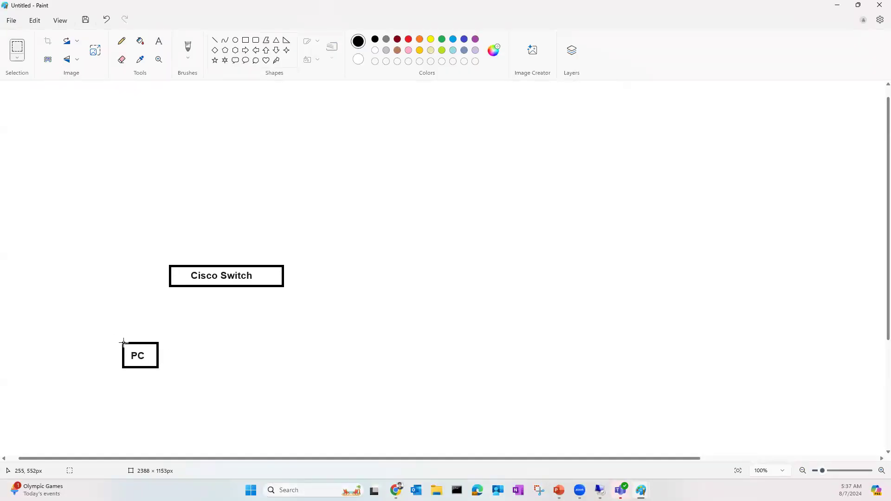
Step: Duplicate the PC box twice and wire the PC boxes to Cisco Switch with lines
{"action": "left_click_drag", "start_coordinate": [121, 341], "coordinate": [158, 370]}
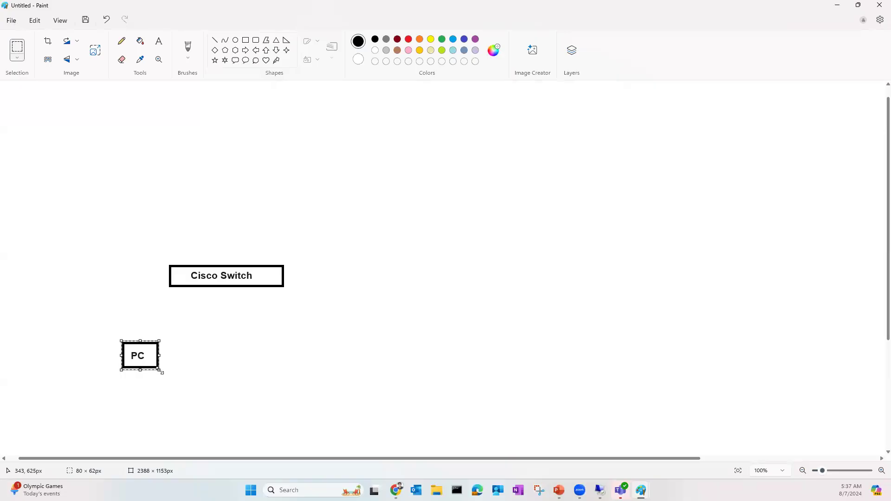
{"action": "key", "text": "ctrl+c"}
{"action": "key", "text": "ctrl+v"}
{"action": "left_click_drag", "start_coordinate": [18, 96], "coordinate": [211, 359]}
{"action": "key", "text": "ctrl+v"}
{"action": "left_click_drag", "start_coordinate": [21, 102], "coordinate": [285, 360]}
{"action": "left_click", "coordinate": [215, 40]}
{"action": "mouse_move", "coordinate": [157, 341]}
{"action": "left_mouse_down"}
{"action": "mouse_move", "coordinate": [188, 288]}
{"action": "mouse_move", "coordinate": [208, 346]}
{"action": "left_mouse_up"}
{"action": "left_click_drag", "start_coordinate": [253, 288], "coordinate": [278, 342]}
Step: Draw a box right of Cisco Switch labelled server hardware
{"action": "left_click", "coordinate": [246, 40]}
{"action": "left_click_drag", "start_coordinate": [357, 253], "coordinate": [436, 263]}
{"action": "left_click", "coordinate": [159, 42]}
{"action": "left_click", "coordinate": [377, 258]}
{"action": "type", "text": "server hardwa"}
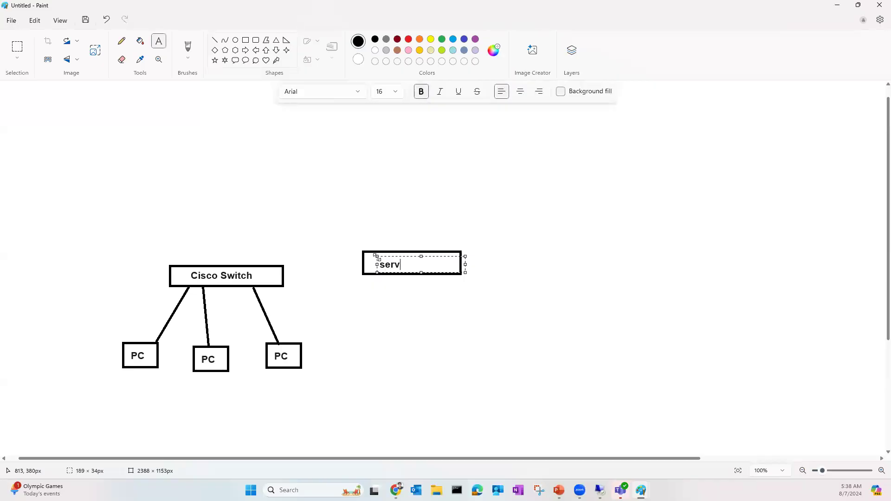
{"action": "left_click", "coordinate": [214, 40]}
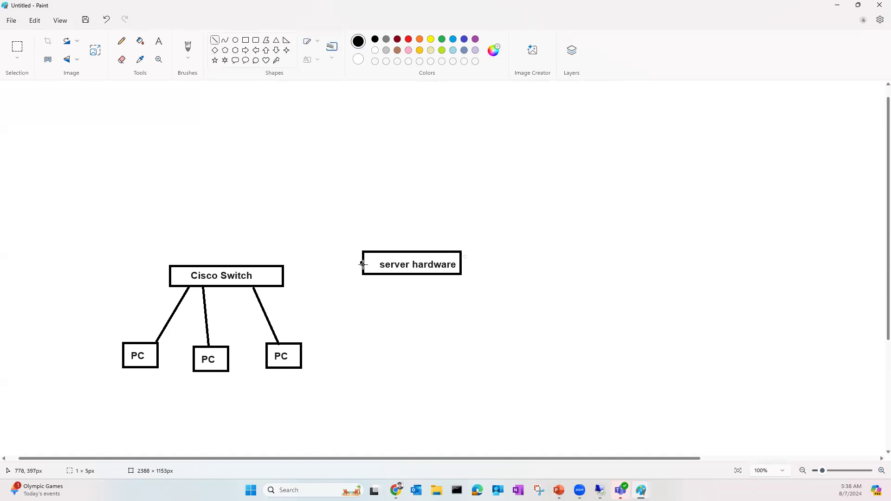
Step: Link server hardware to Cisco Switch and add a DSL box on its right
{"action": "left_click_drag", "start_coordinate": [362, 263], "coordinate": [284, 275]}
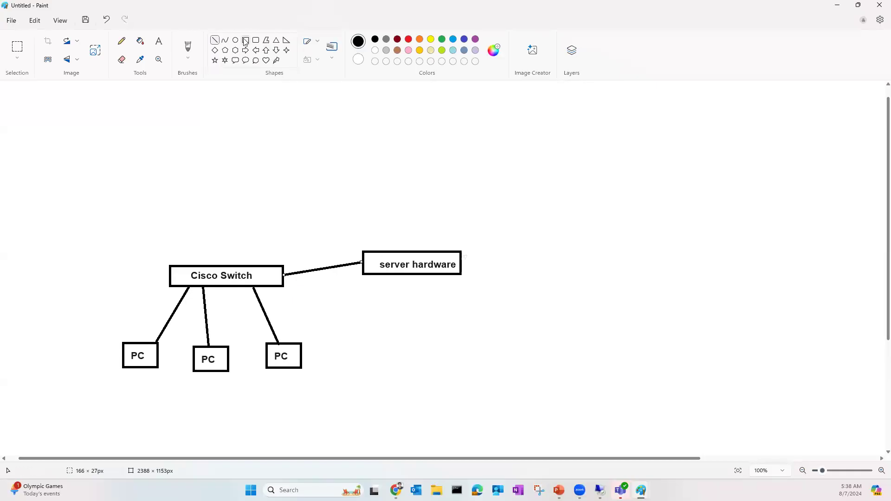
{"action": "left_click_drag", "start_coordinate": [462, 264], "coordinate": [618, 272]}
{"action": "left_click", "coordinate": [158, 40]}
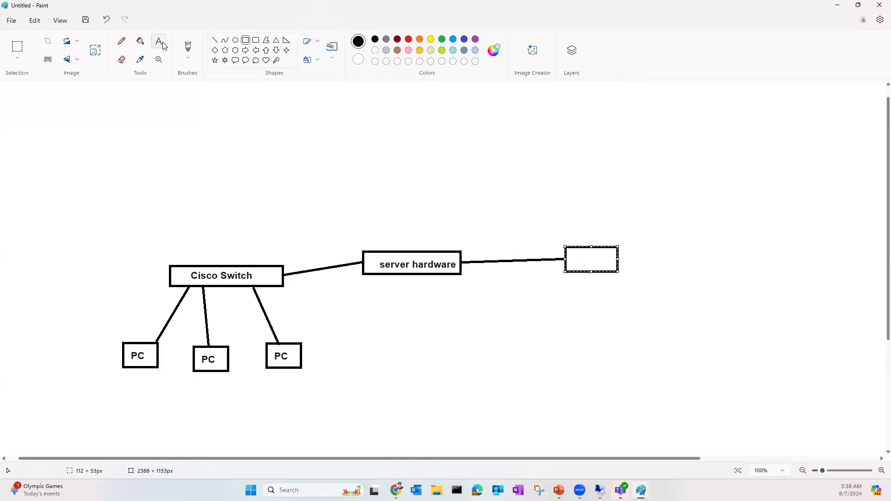
{"action": "left_click", "coordinate": [575, 255]}
{"action": "type", "text": "S"}
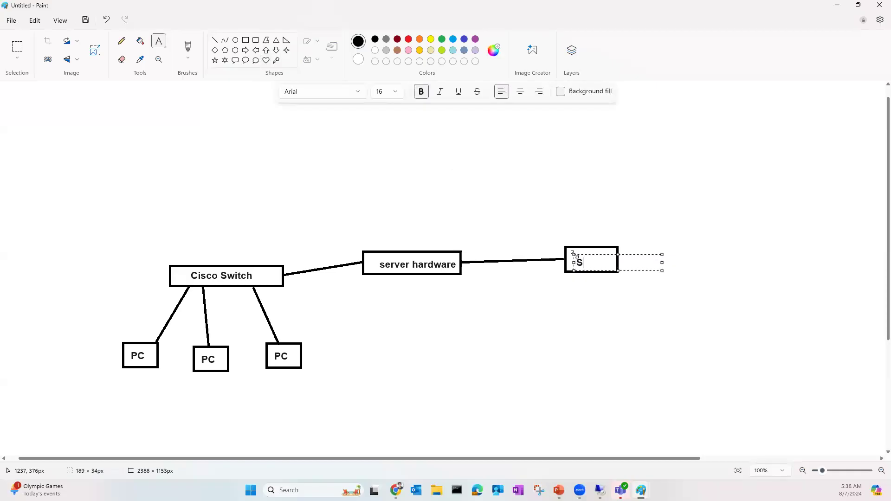
{"action": "type", "text": "DSL"}
{"action": "left_click", "coordinate": [554, 297]}
Step: Draw a hexagon labelled ISP and connect it to the DSL box
{"action": "left_click", "coordinate": [234, 51]}
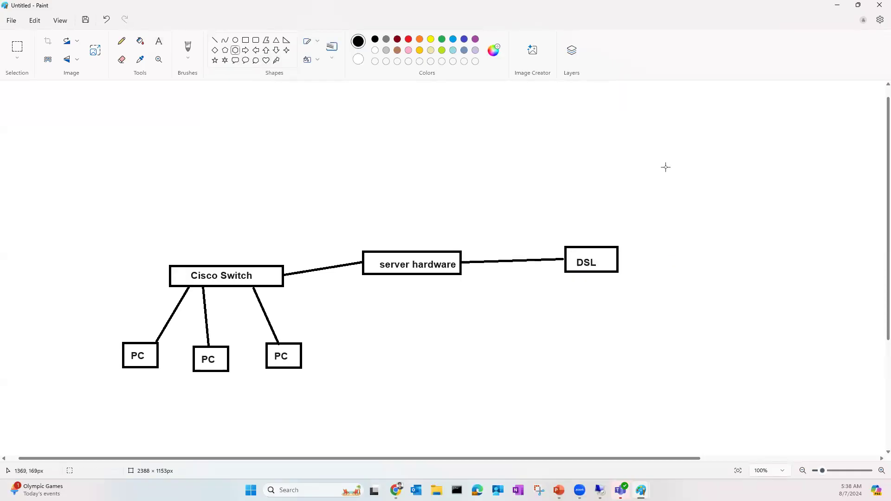
{"action": "left_click_drag", "start_coordinate": [678, 143], "coordinate": [735, 185]}
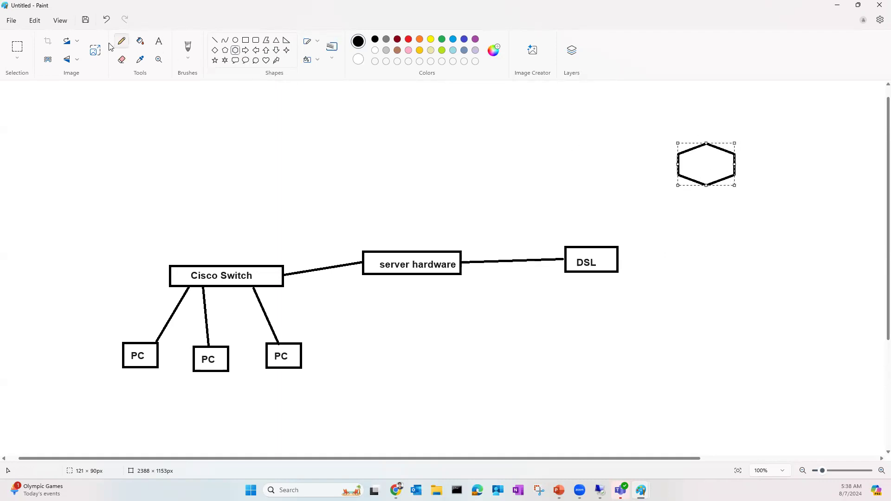
{"action": "left_click", "coordinate": [159, 41]}
{"action": "left_click", "coordinate": [691, 161]}
{"action": "type", "text": "ISP"}
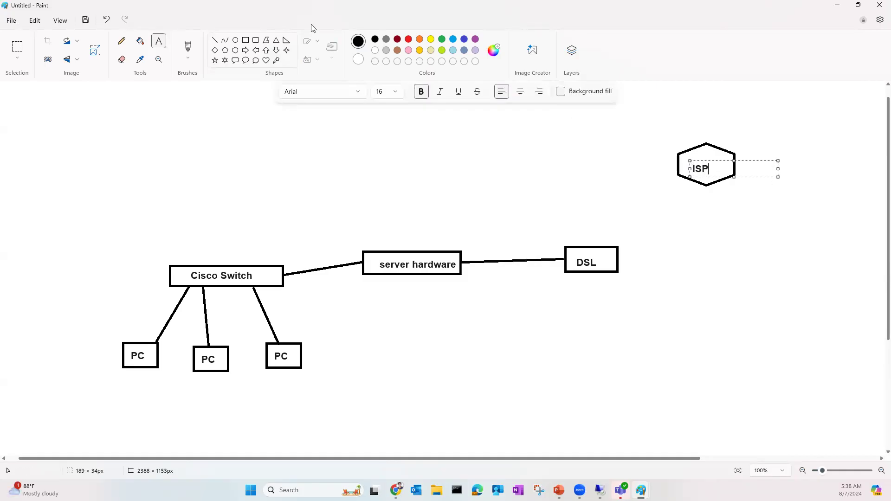
{"action": "left_click", "coordinate": [215, 40]}
{"action": "left_click_drag", "start_coordinate": [679, 175], "coordinate": [620, 247]}
Step: Add a cloud shape beyond ISP and connect them with a line
{"action": "left_click", "coordinate": [256, 61]}
{"action": "left_click_drag", "start_coordinate": [792, 93], "coordinate": [858, 156]}
{"action": "left_click", "coordinate": [215, 40]}
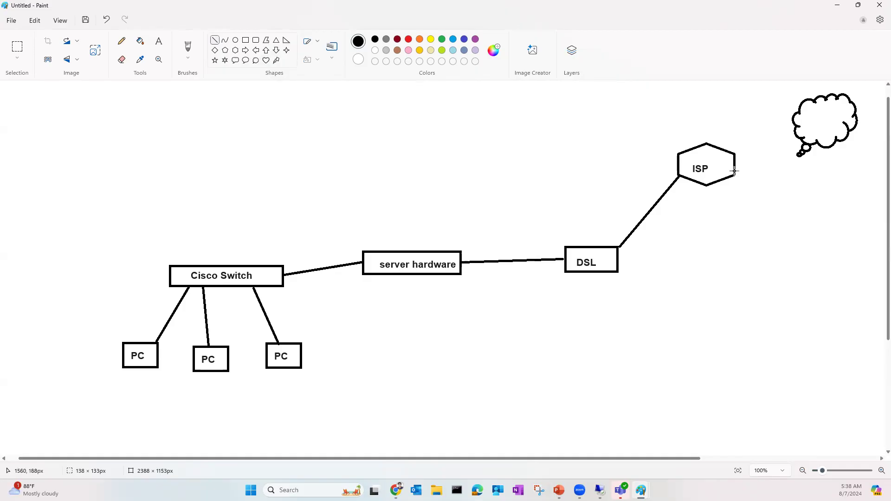
{"action": "left_click_drag", "start_coordinate": [736, 170], "coordinate": [801, 155]}
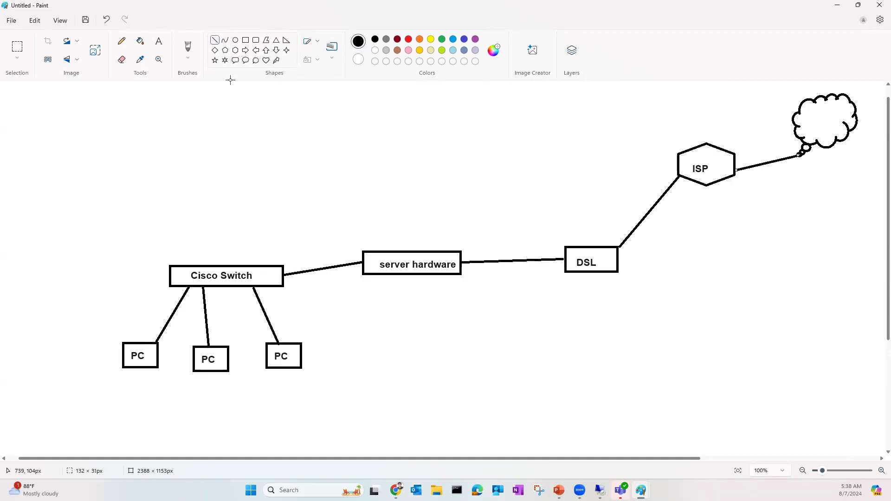
{"action": "left_click", "coordinate": [245, 40]}
Step: Draw a box above server hardware labelled ESXi
{"action": "left_click_drag", "start_coordinate": [362, 251], "coordinate": [461, 199]}
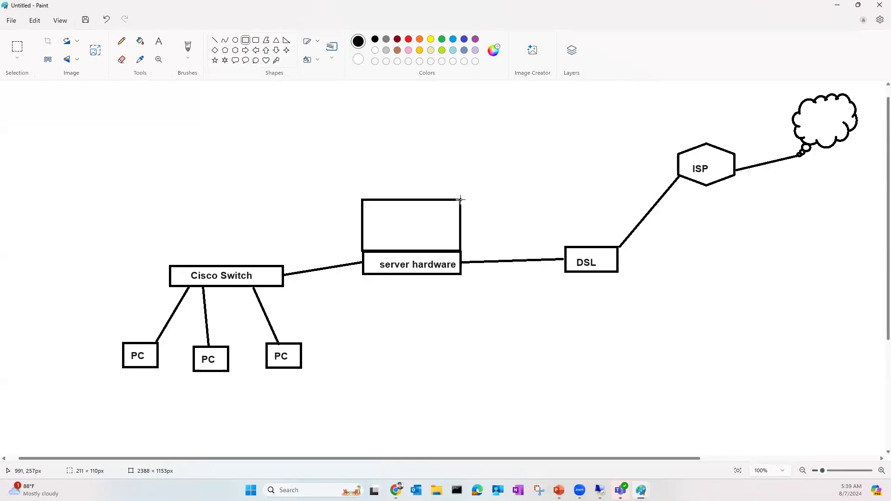
{"action": "left_click", "coordinate": [158, 41]}
{"action": "left_click", "coordinate": [379, 240]}
{"action": "type", "text": "ESXoi"}
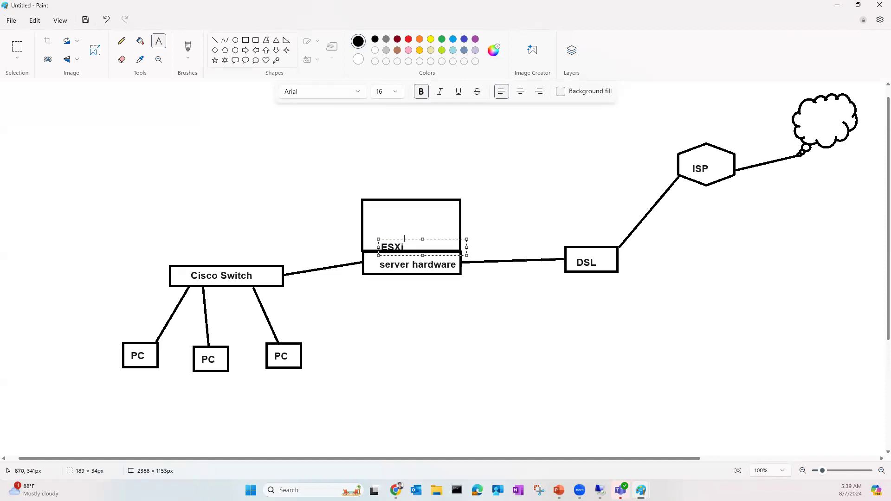
{"action": "left_click_drag", "start_coordinate": [412, 239], "coordinate": [423, 237]}
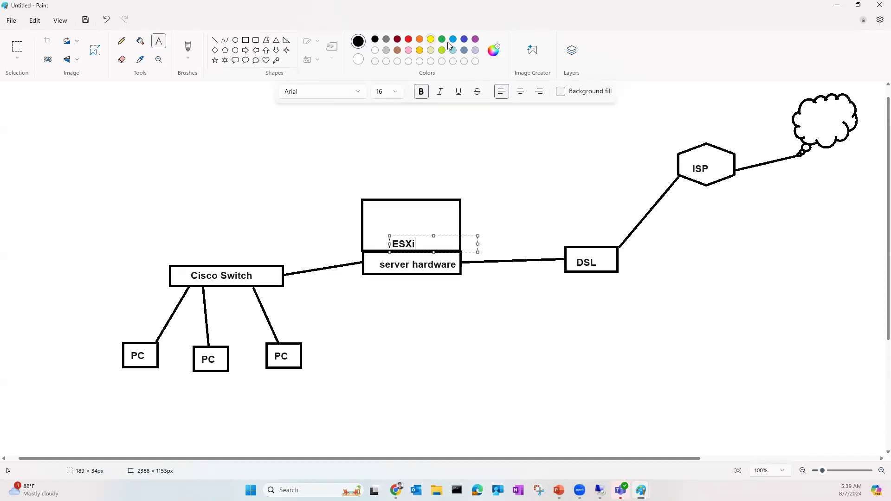
Step: Draw a blue box inside ESXi labelled vSwitch0
{"action": "left_click", "coordinate": [464, 39]}
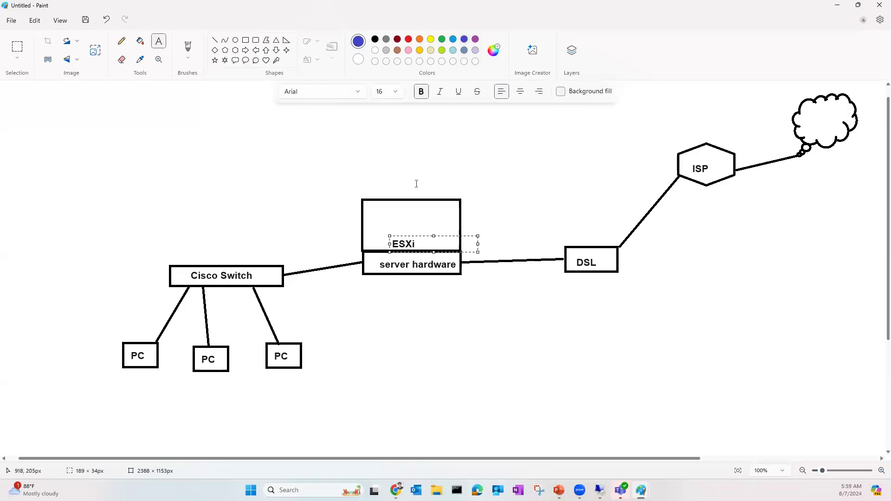
{"action": "left_click", "coordinate": [245, 40]}
{"action": "left_click_drag", "start_coordinate": [406, 207], "coordinate": [460, 225]}
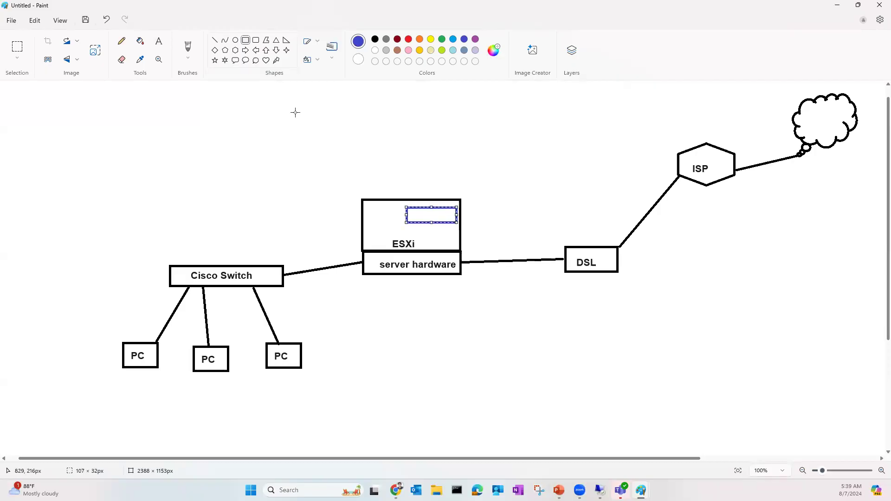
{"action": "left_click", "coordinate": [159, 41]}
{"action": "left_click", "coordinate": [412, 212]}
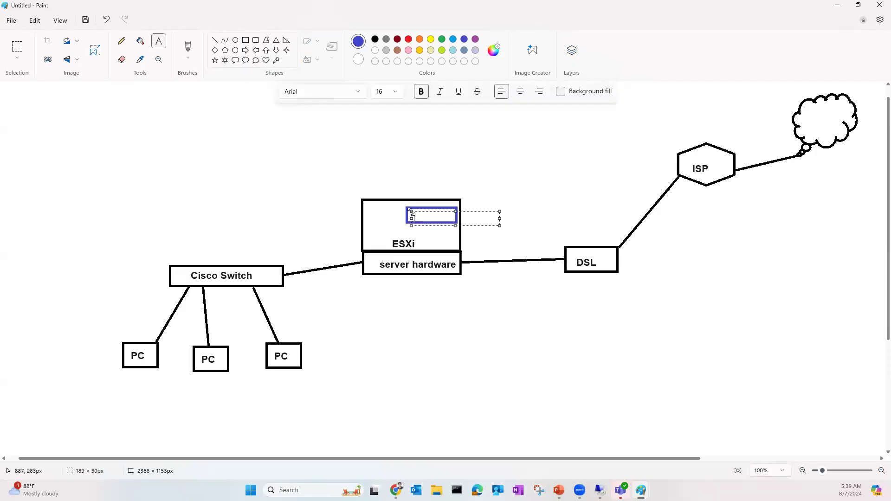
{"action": "type", "text": "vSwitch0"}
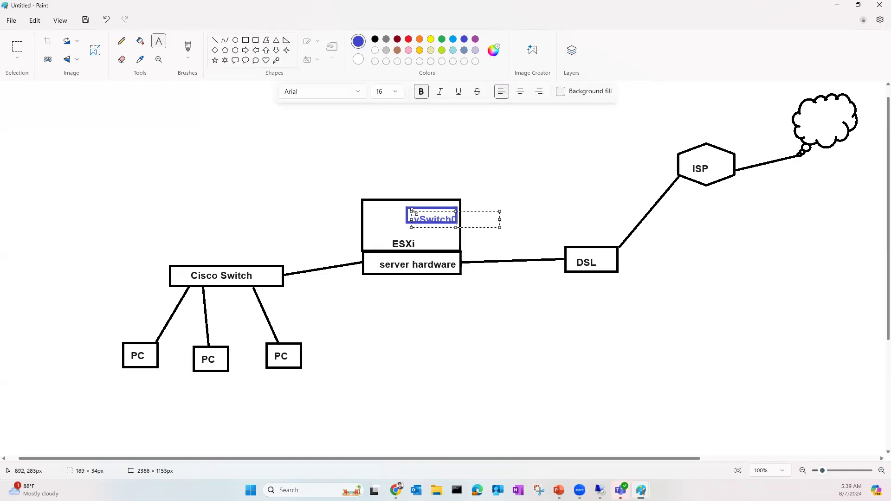
{"action": "left_click_drag", "start_coordinate": [425, 213], "coordinate": [419, 209]}
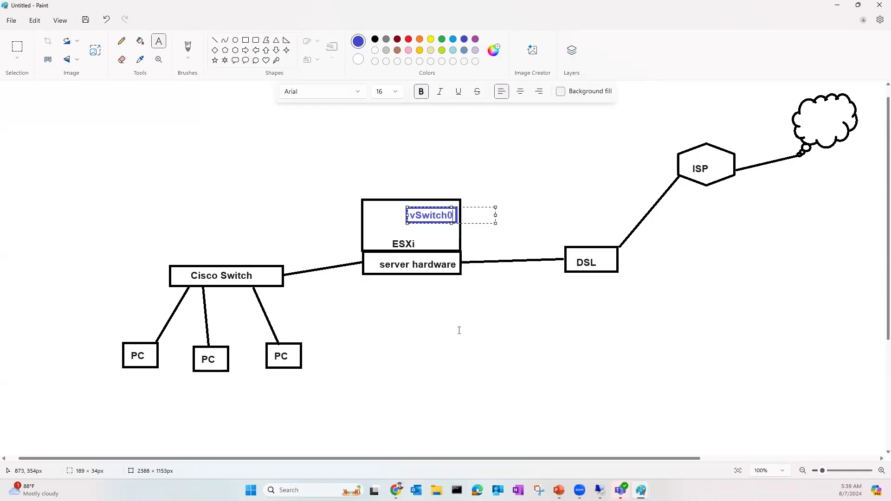
{"action": "key", "text": "alt+Tab"}
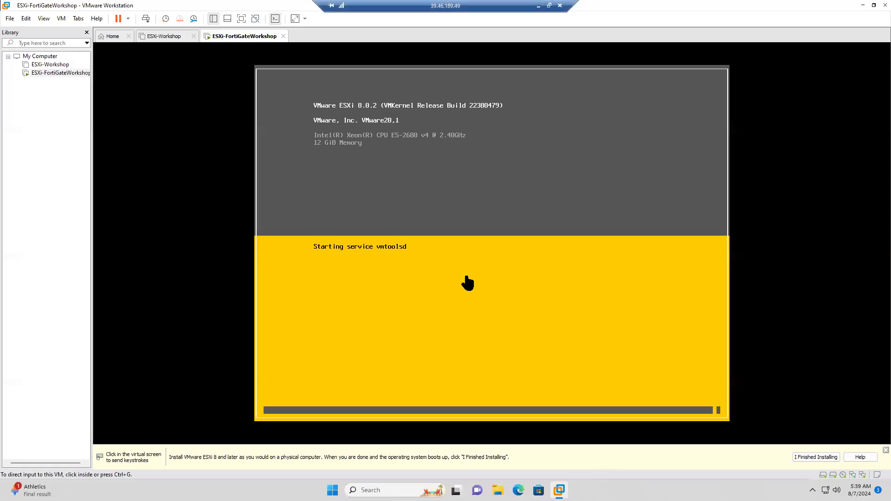
{"action": "left_click", "coordinate": [538, 5]}
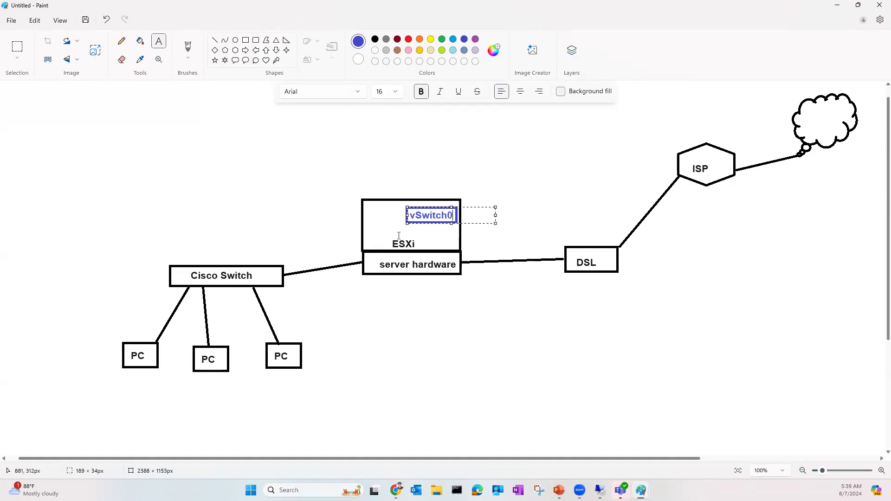
Step: Connect vSwitch0 to the server hardware box with a blue line
{"action": "left_click", "coordinate": [331, 213]}
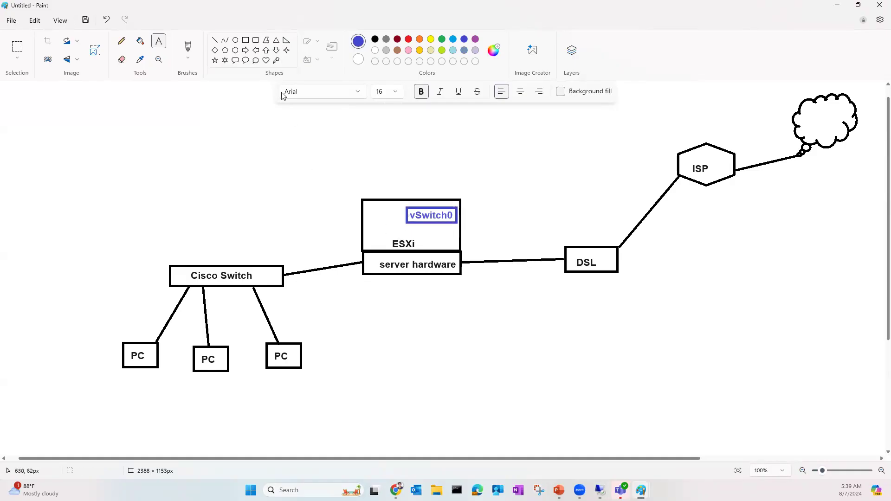
{"action": "left_click", "coordinate": [215, 40]}
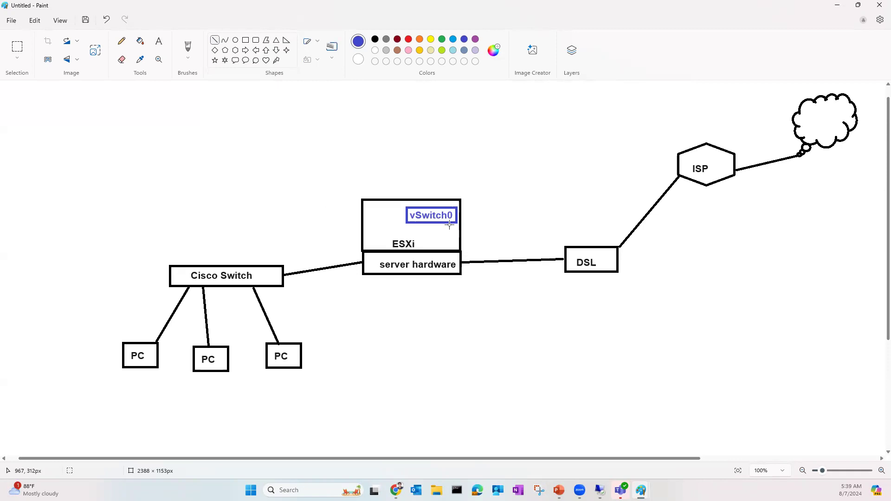
{"action": "left_click_drag", "start_coordinate": [449, 225], "coordinate": [460, 263]}
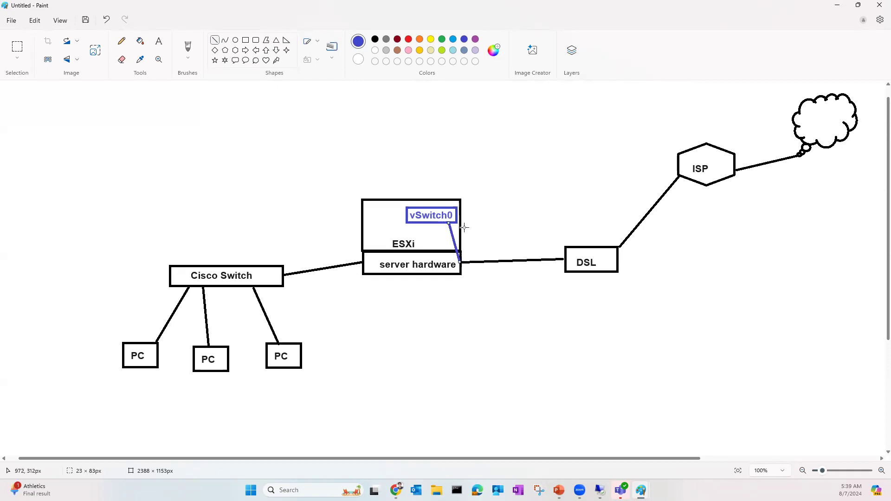
{"action": "left_click", "coordinate": [481, 229]}
Step: Draw a small red box above vSwitch0
{"action": "left_click", "coordinate": [246, 43]}
{"action": "left_click_drag", "start_coordinate": [407, 207], "coordinate": [438, 188]}
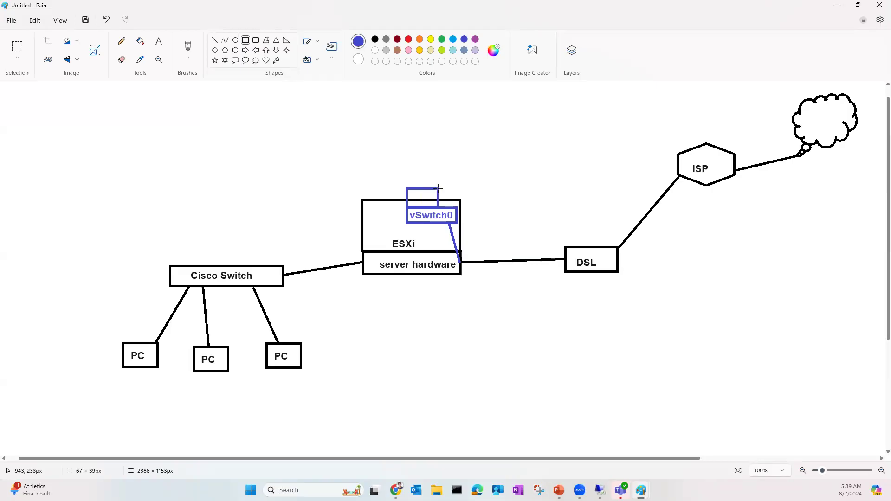
{"action": "left_click", "coordinate": [409, 39]}
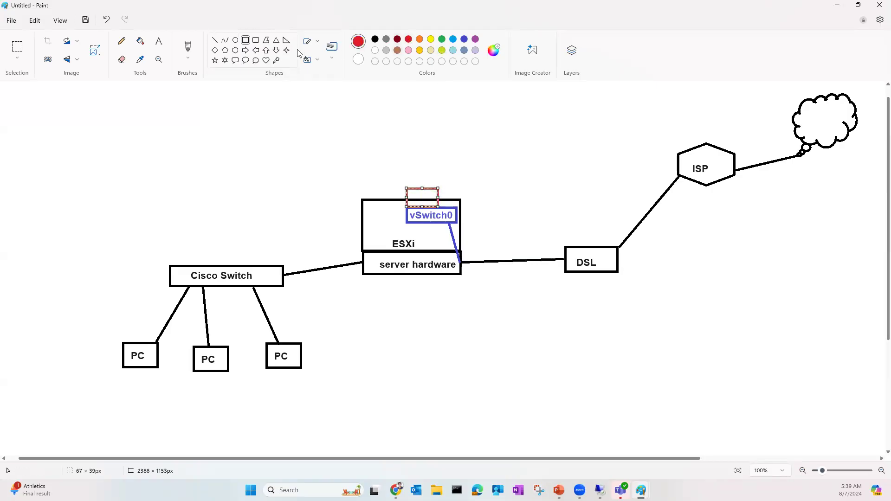
{"action": "left_click", "coordinate": [160, 42]}
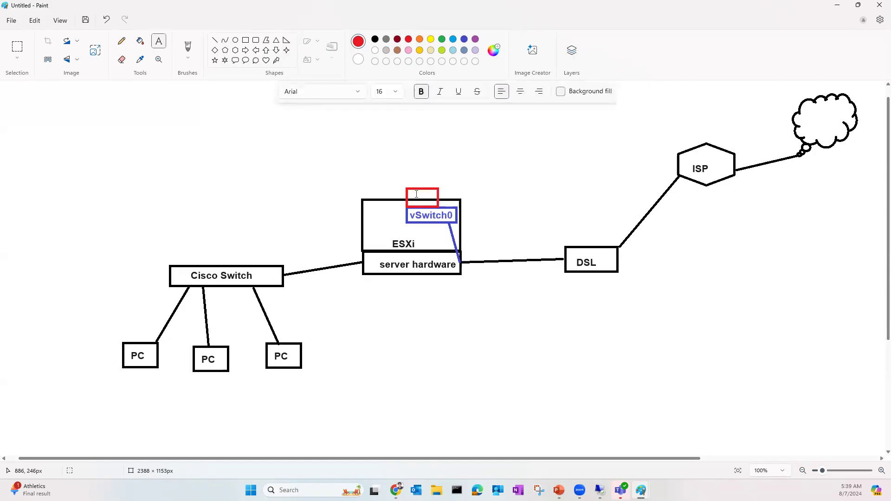
Step: Draw a black box above ESXi and place a text box inside it
{"action": "left_click", "coordinate": [245, 40]}
{"action": "left_click_drag", "start_coordinate": [372, 139], "coordinate": [409, 157]}
{"action": "left_click", "coordinate": [375, 38]}
{"action": "left_click", "coordinate": [158, 41]}
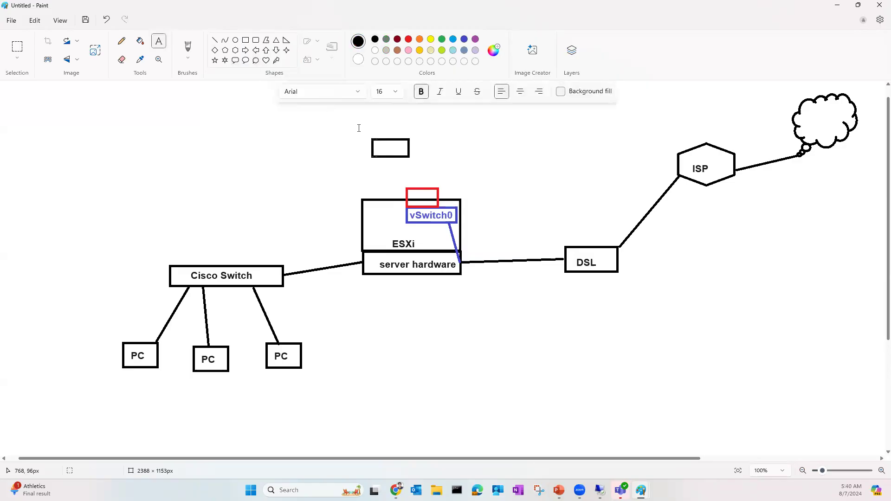
{"action": "left_click", "coordinate": [375, 143]}
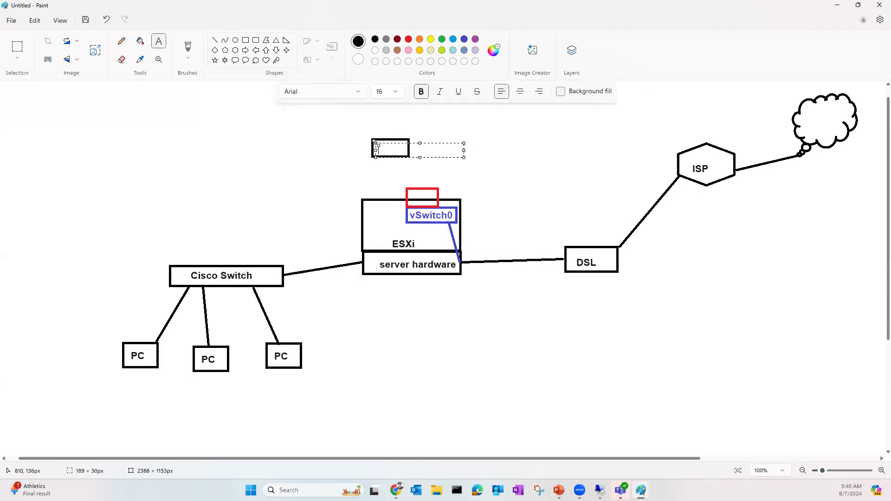
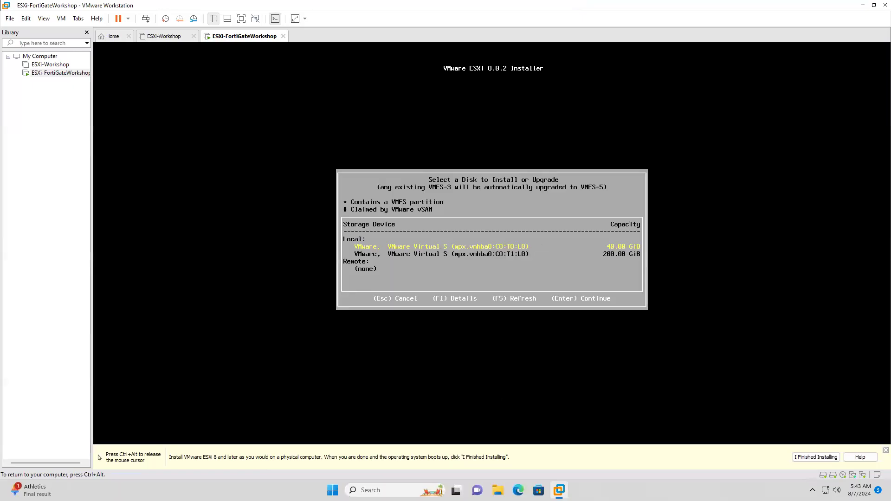
Step: Install ESXi 8.0.2 on the 40 GB disk with US Default keyboard and a root password
{"action": "key", "text": "Return"}
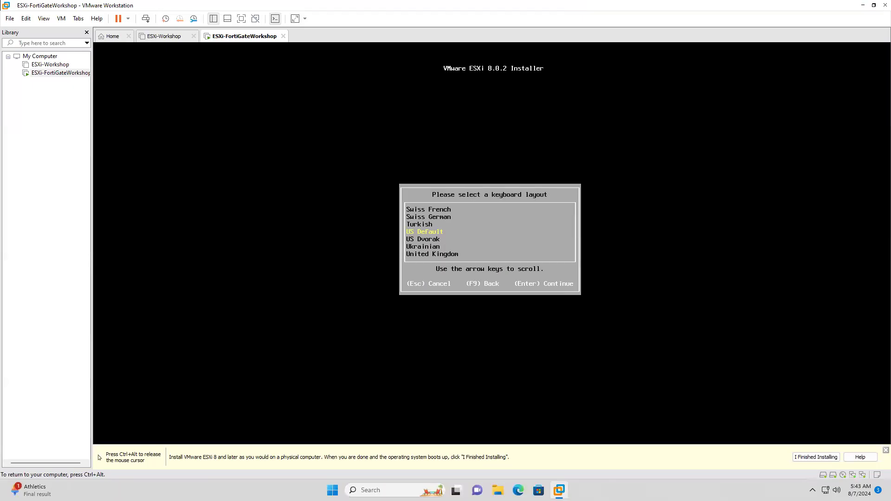
{"action": "key", "text": "Return"}
{"action": "type", "text": "********"}
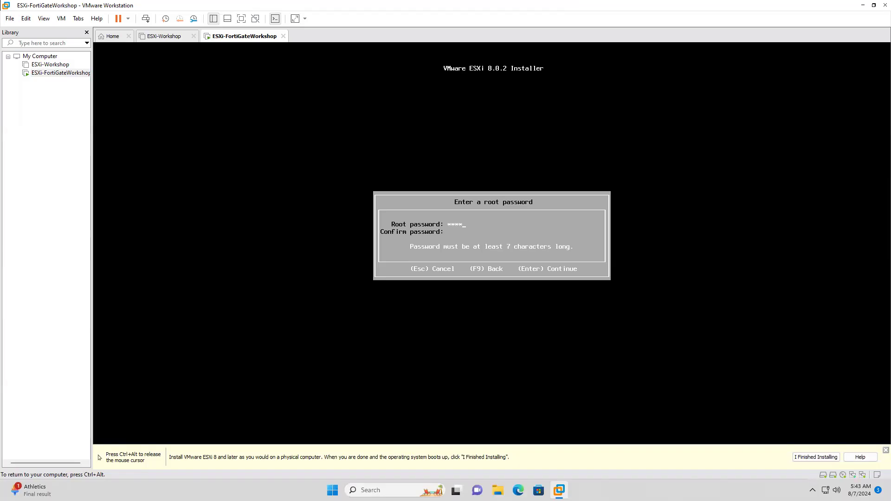
{"action": "type", "text": "********"}
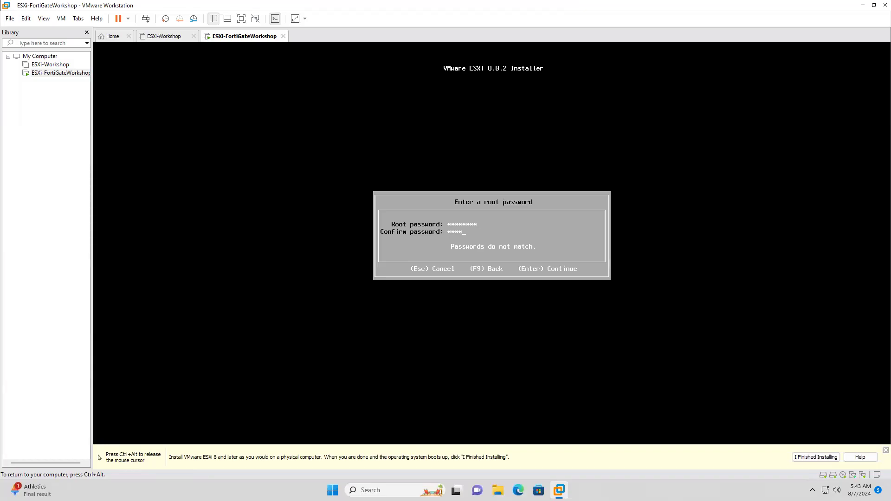
{"action": "key", "text": "Return"}
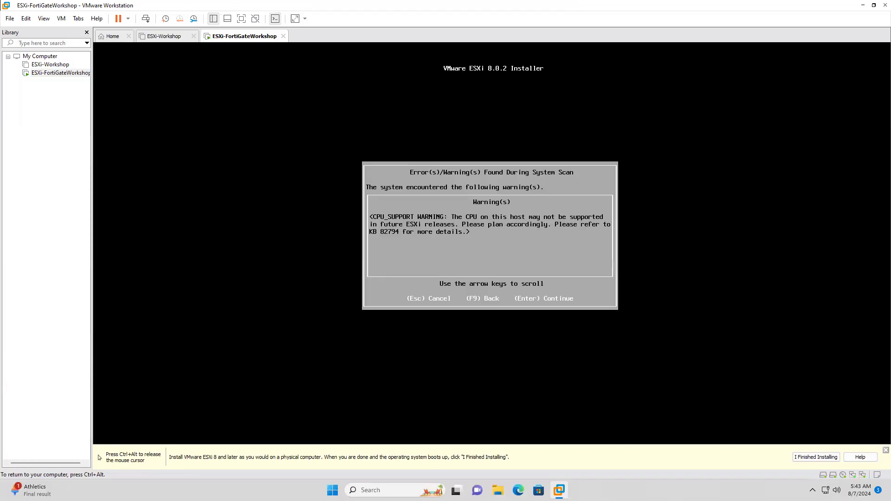
{"action": "key", "text": "Return"}
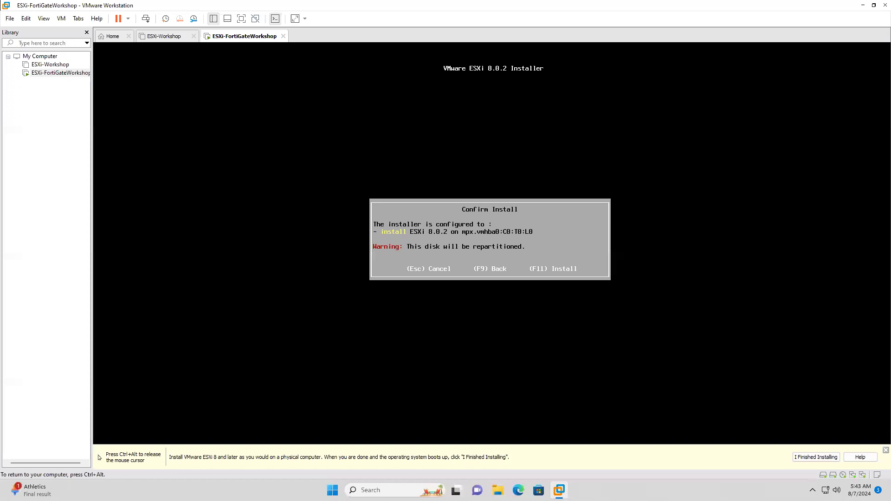
{"action": "key", "text": "F11"}
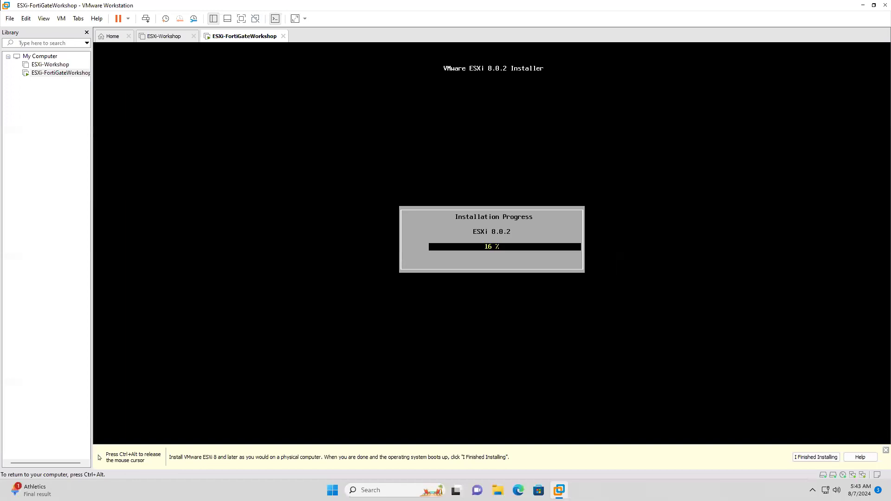
Step: Minimise VMware Workstation to the desktop and launch Google Chrome
{"action": "key", "text": "ctrl+alt"}
{"action": "left_click", "coordinate": [863, 6]}
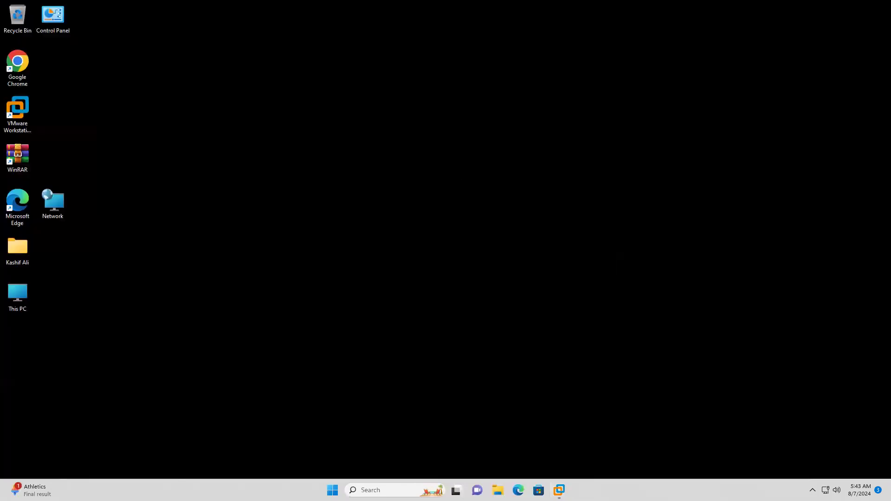
{"action": "key", "text": "alt+Tab"}
{"action": "left_click", "coordinate": [458, 176]}
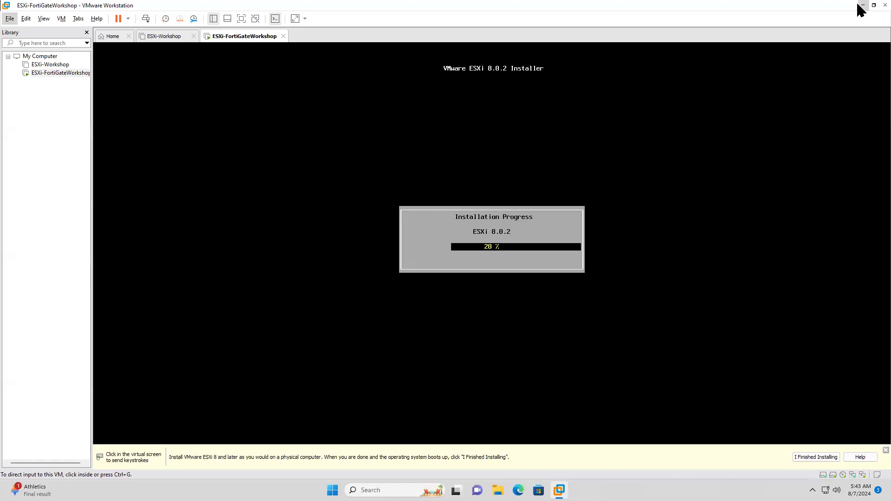
{"action": "left_click", "coordinate": [863, 5]}
{"action": "double_click", "coordinate": [23, 64]}
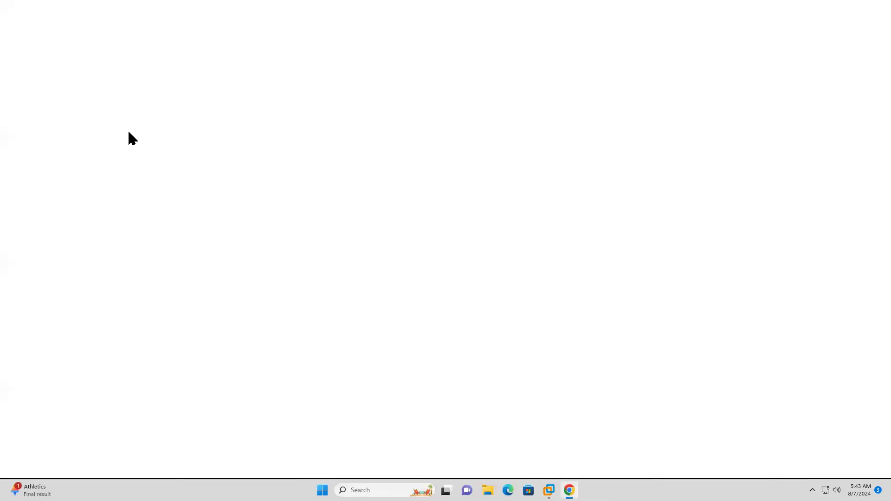
Step: Open youtube.com, search for the trainer's channel and filter results to Videos
{"action": "left_click", "coordinate": [201, 26]}
{"action": "type", "text": "you"}
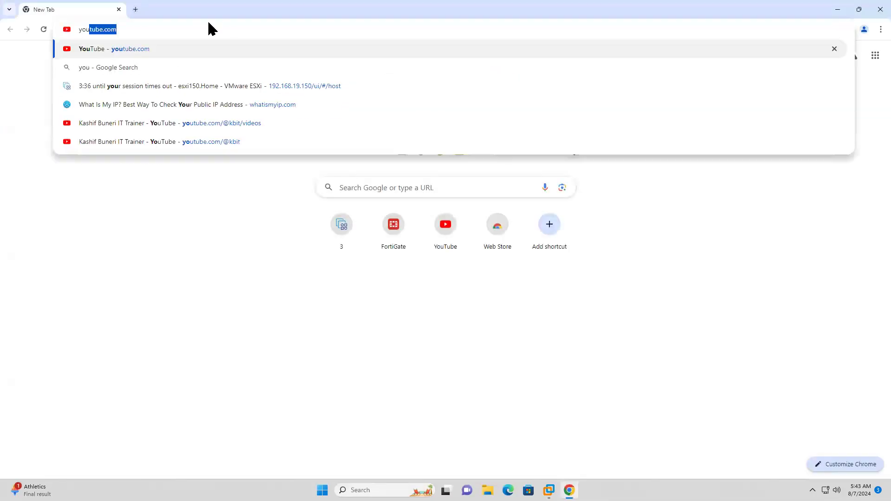
{"action": "key", "text": "Return"}
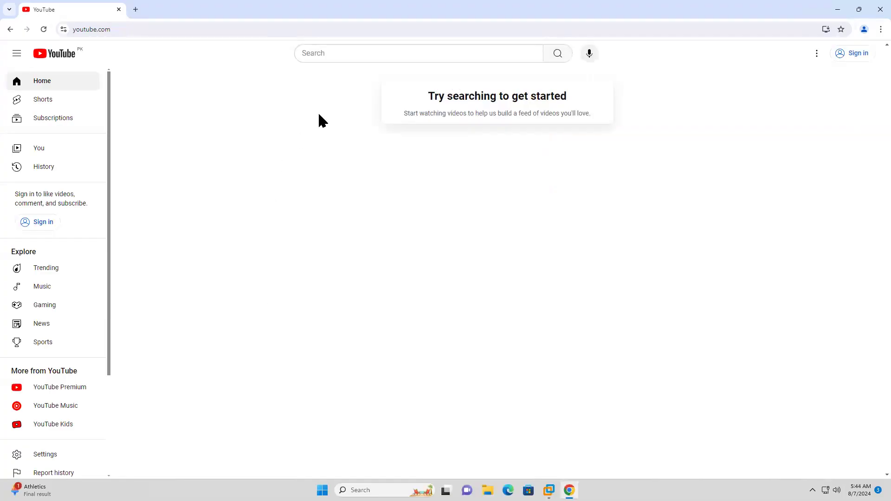
{"action": "left_click", "coordinate": [358, 53]}
{"action": "type", "text": "kashif buneri"}
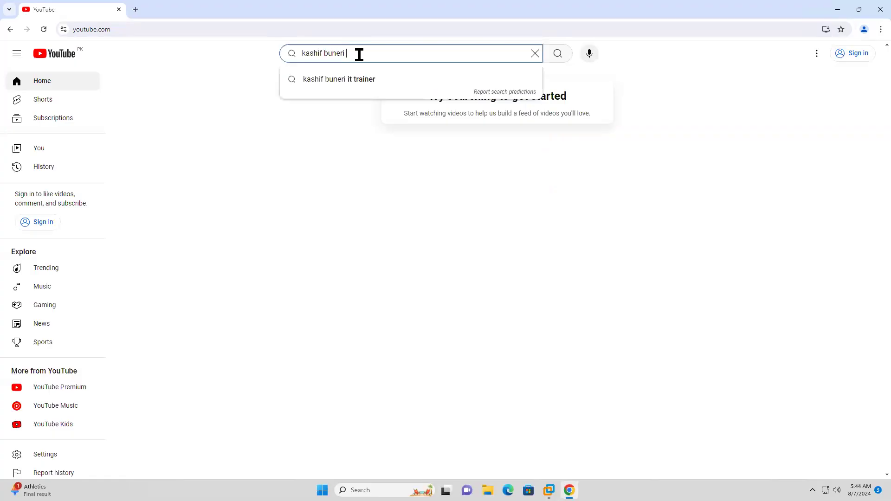
{"action": "left_click", "coordinate": [356, 79]}
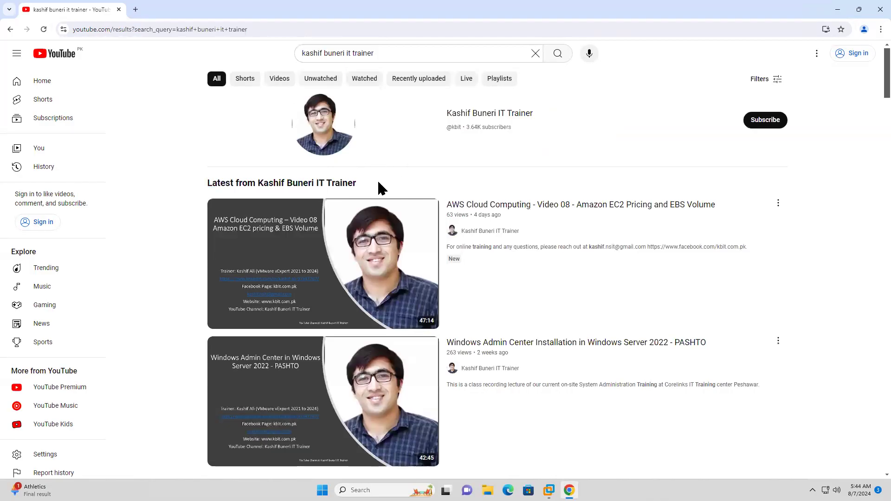
{"action": "left_click", "coordinate": [282, 81]}
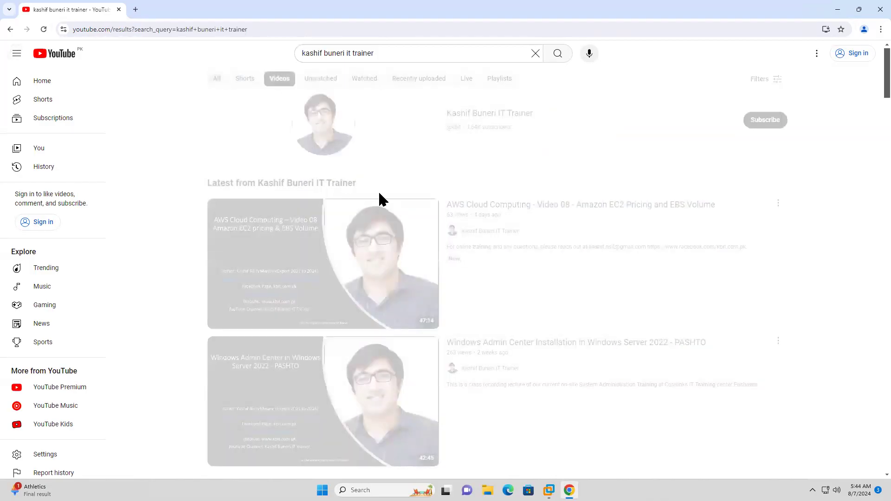
Step: Copy the share link of 'VMware Workstation Technical Training - Video 01'
{"action": "mouse_move", "coordinate": [392, 211]}
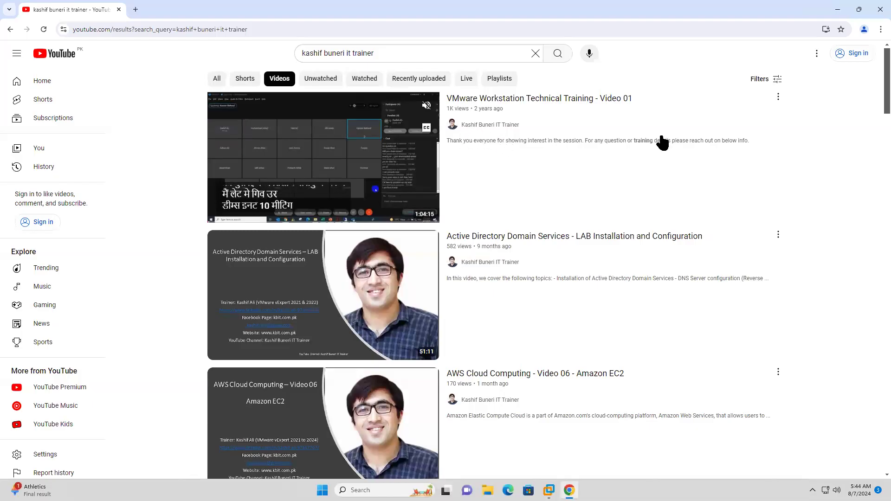
{"action": "left_click", "coordinate": [779, 97]}
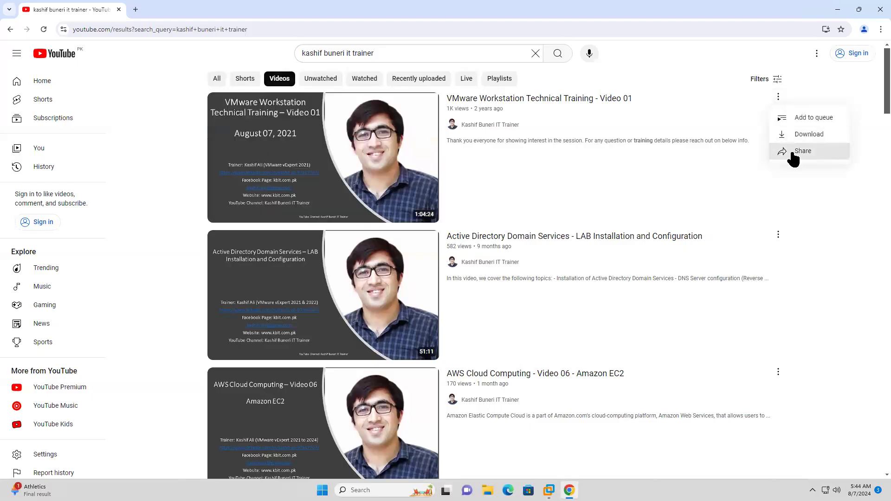
{"action": "left_click", "coordinate": [791, 153]}
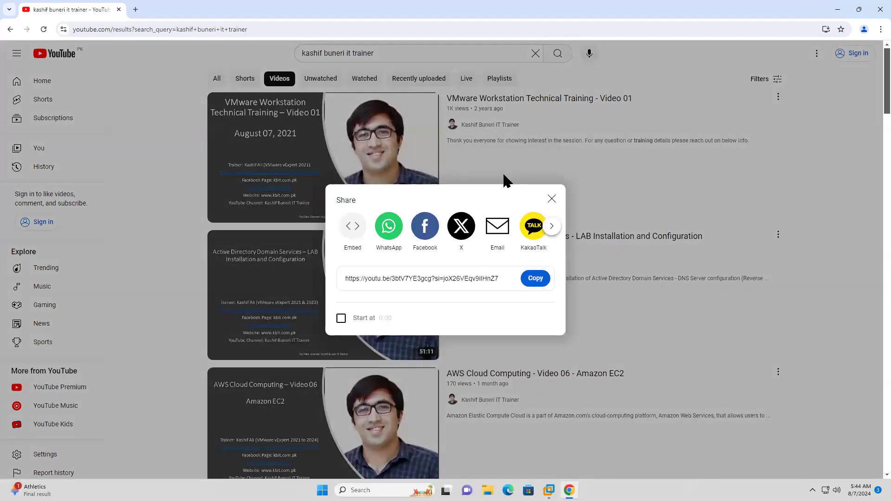
{"action": "left_click", "coordinate": [530, 281]}
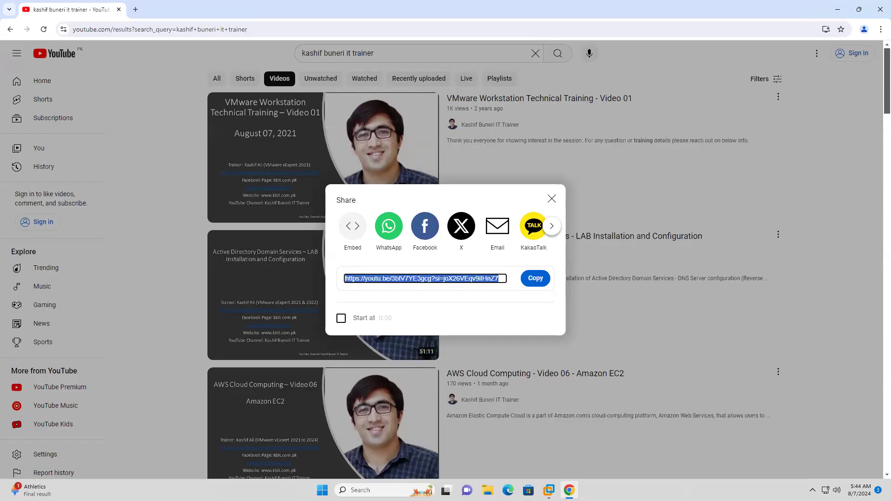
{"action": "left_click", "coordinate": [552, 200]}
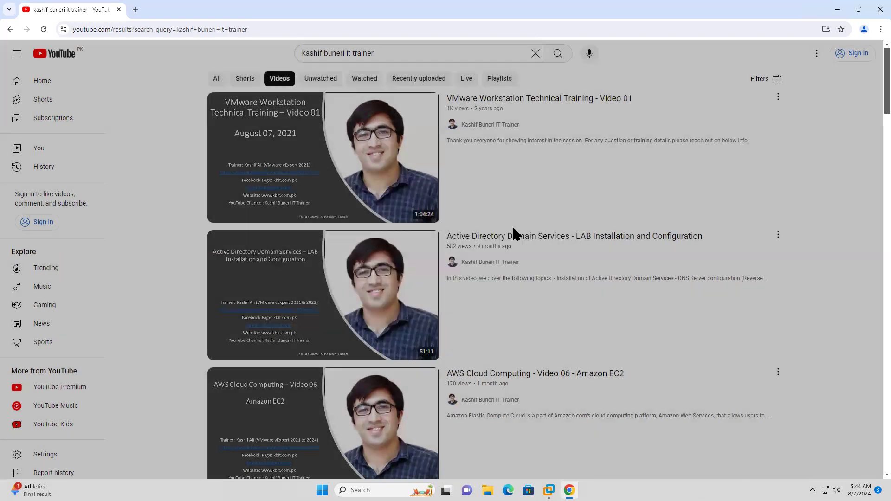
Step: Copy the share link of the VMware ESXi installation video
{"action": "scroll", "coordinate": [487, 283], "scroll_direction": "down", "scroll_amount": 2}
{"action": "scroll", "coordinate": [487, 288], "scroll_direction": "down", "scroll_amount": 8}
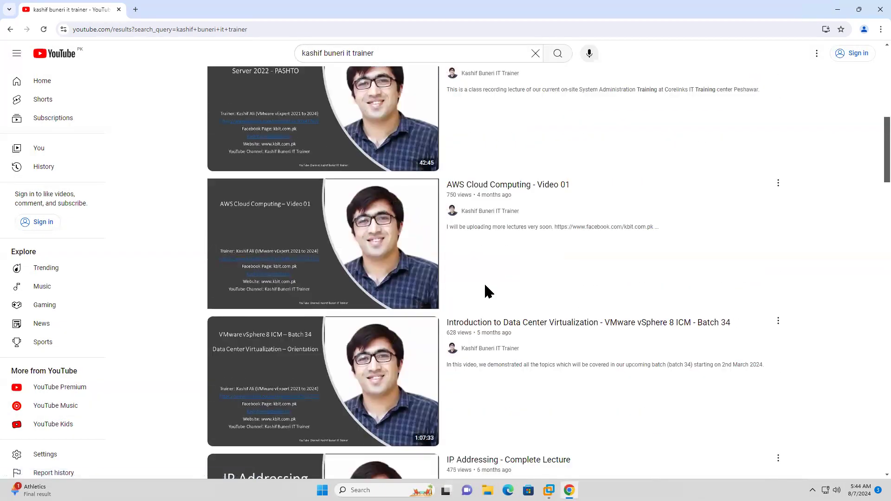
{"action": "scroll", "coordinate": [485, 288], "scroll_direction": "down", "scroll_amount": 6}
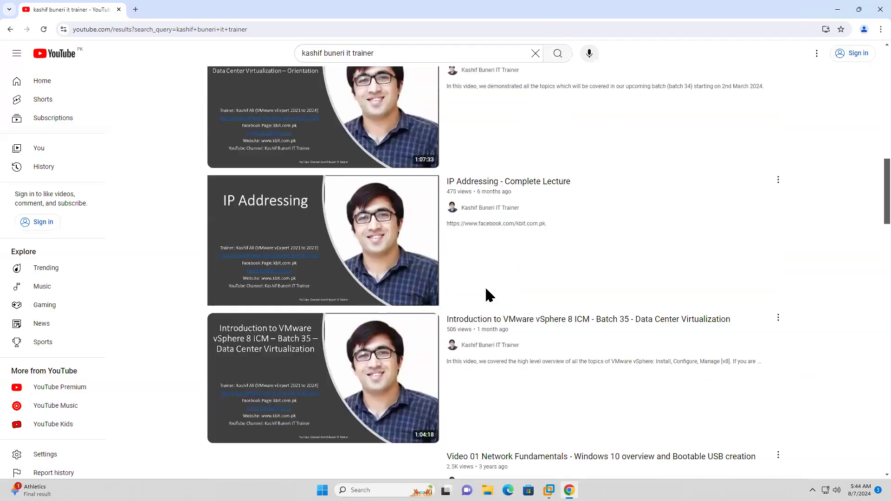
{"action": "scroll", "coordinate": [486, 290], "scroll_direction": "down", "scroll_amount": 2}
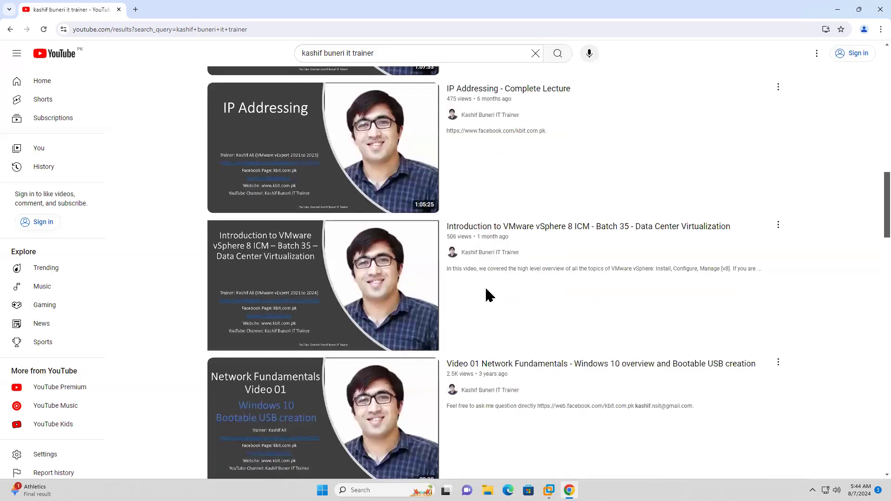
{"action": "mouse_move", "coordinate": [484, 286]}
{"action": "scroll", "coordinate": [492, 291], "scroll_direction": "down", "scroll_amount": 1}
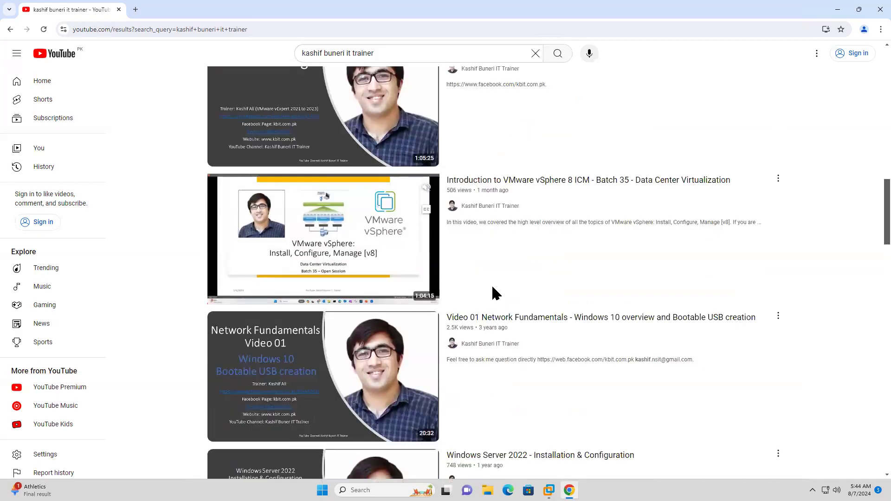
{"action": "scroll", "coordinate": [493, 289], "scroll_direction": "down", "scroll_amount": 4}
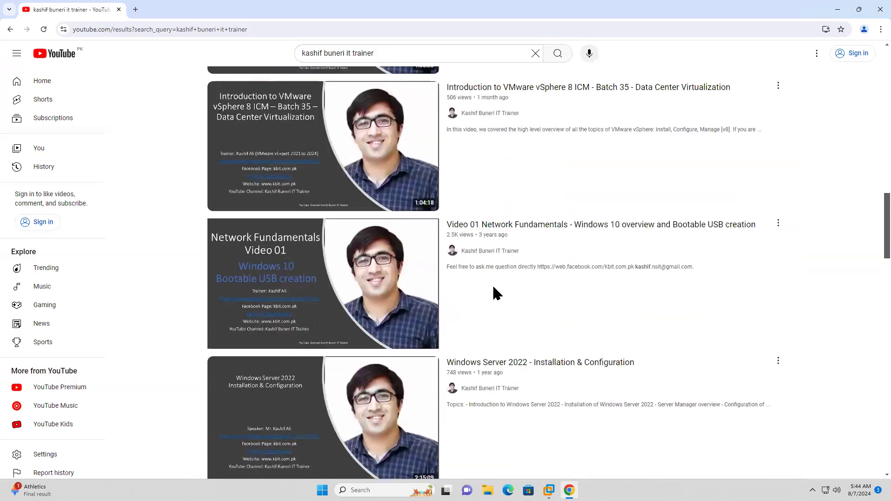
{"action": "scroll", "coordinate": [493, 292], "scroll_direction": "down", "scroll_amount": 2}
{"action": "scroll", "coordinate": [491, 293], "scroll_direction": "down", "scroll_amount": 1}
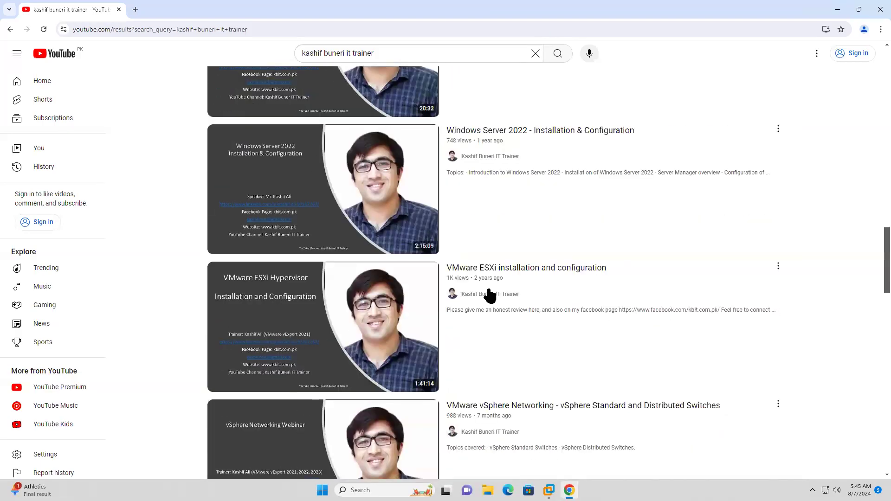
{"action": "mouse_move", "coordinate": [538, 281]}
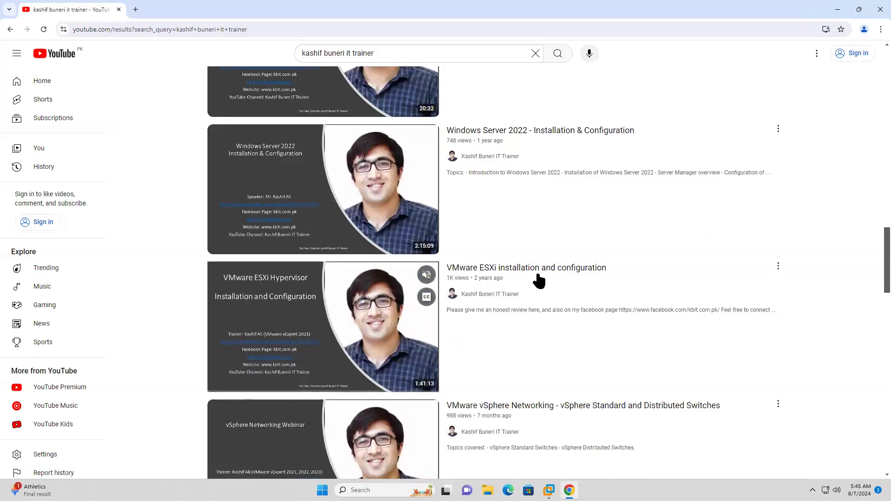
{"action": "left_click", "coordinate": [778, 267]}
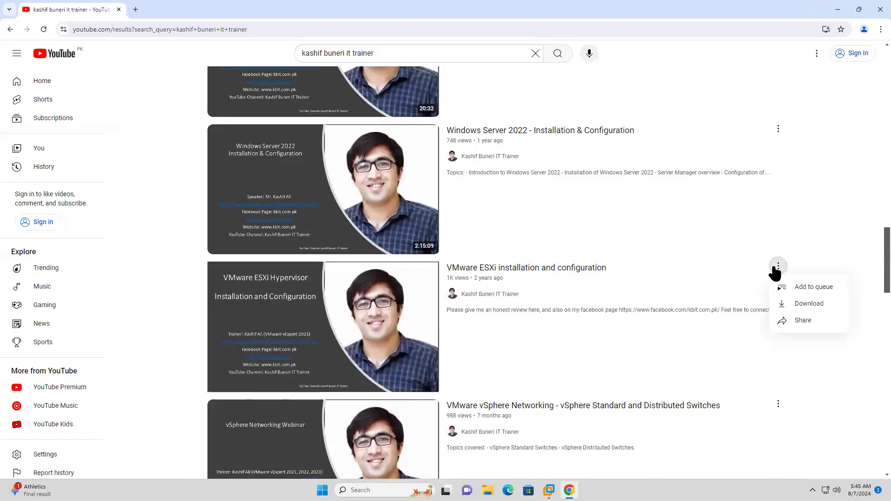
{"action": "left_click", "coordinate": [791, 321]}
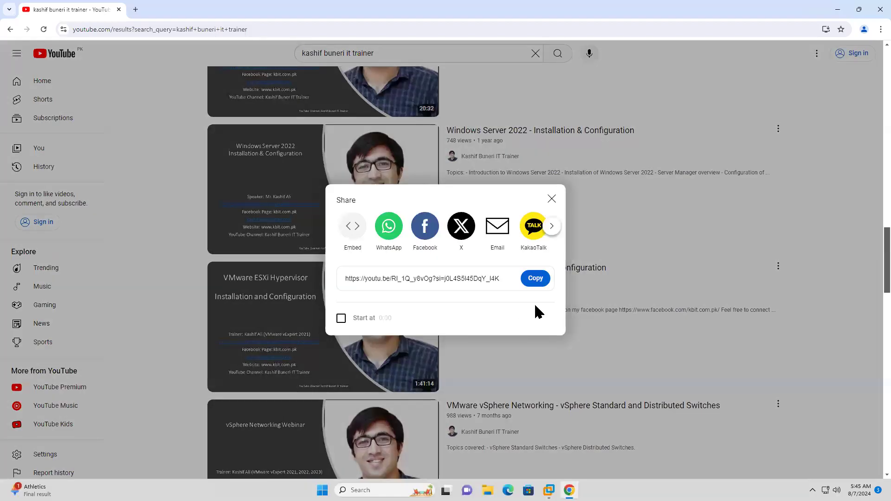
{"action": "left_click", "coordinate": [536, 280]}
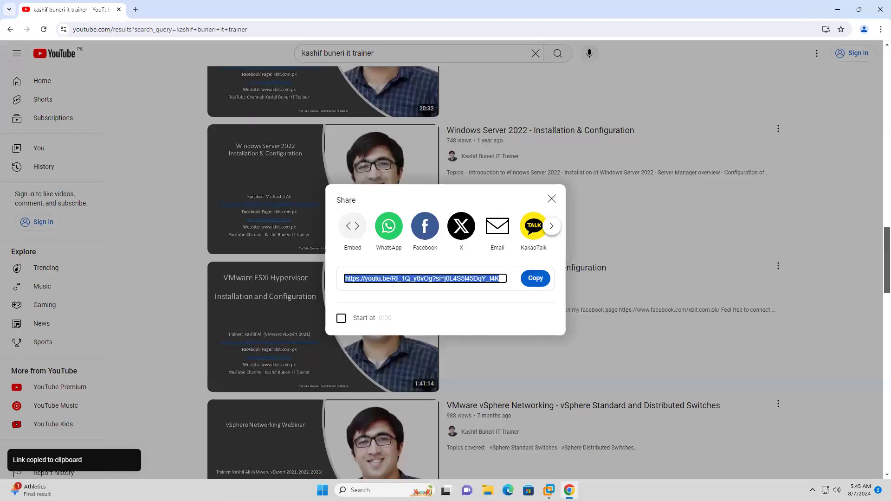
{"action": "left_click", "coordinate": [551, 199]}
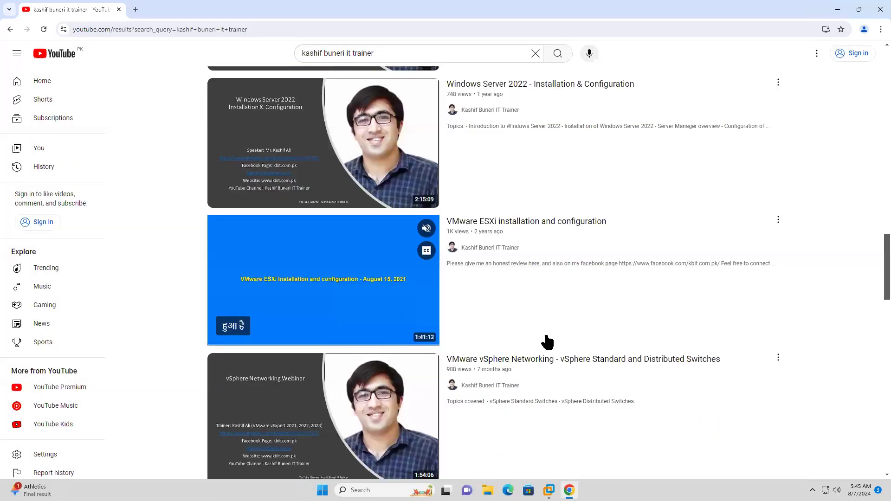
Step: Copy the vSphere Networking video's share link, then close Chrome
{"action": "scroll", "coordinate": [511, 353], "scroll_direction": "down", "scroll_amount": 2}
{"action": "mouse_move", "coordinate": [510, 352]}
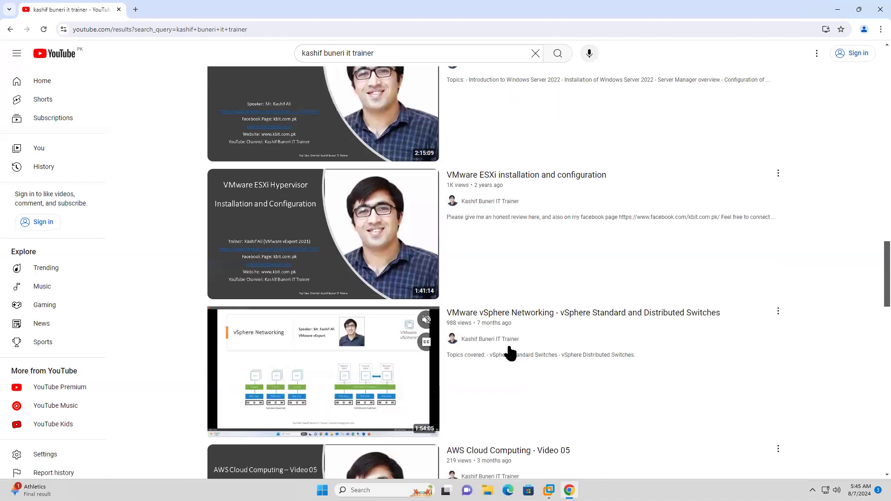
{"action": "left_click", "coordinate": [779, 315]}
{"action": "left_click", "coordinate": [786, 367]}
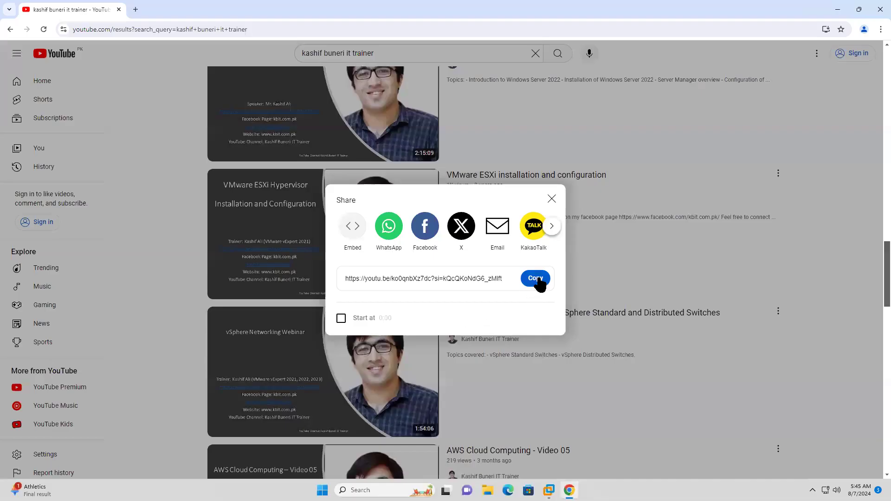
{"action": "left_click", "coordinate": [537, 280]}
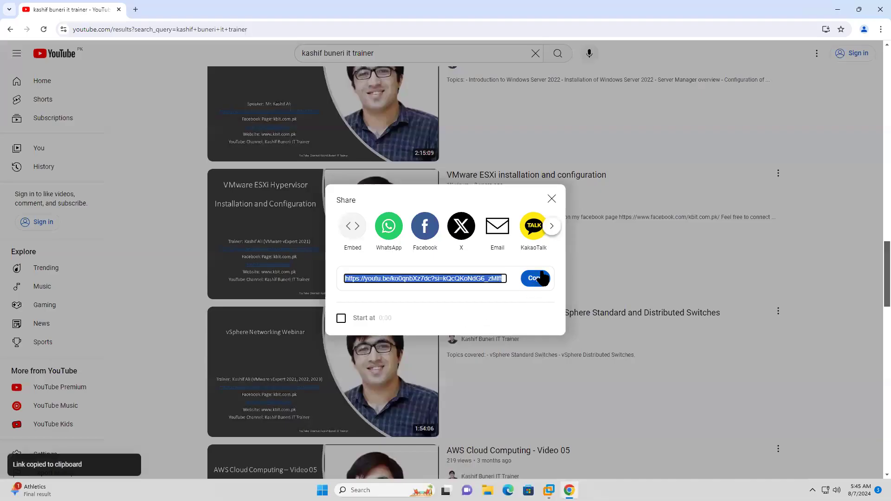
{"action": "left_click", "coordinate": [551, 199]}
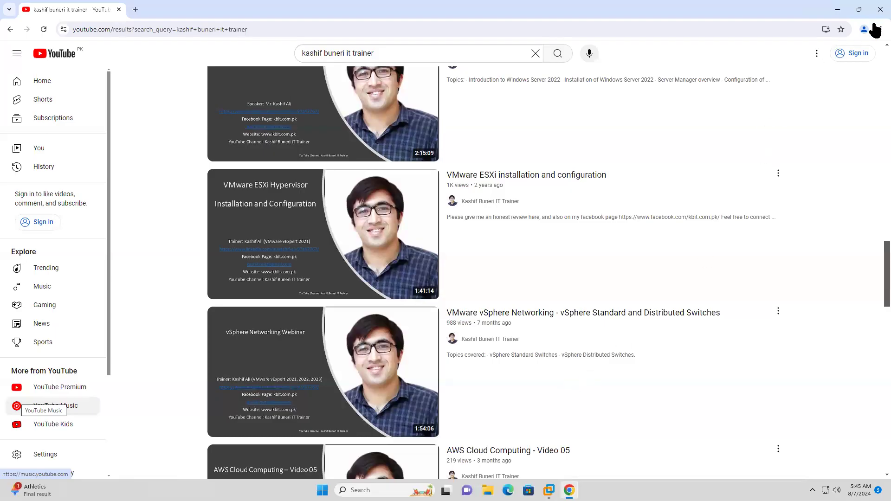
{"action": "left_click", "coordinate": [879, 10]}
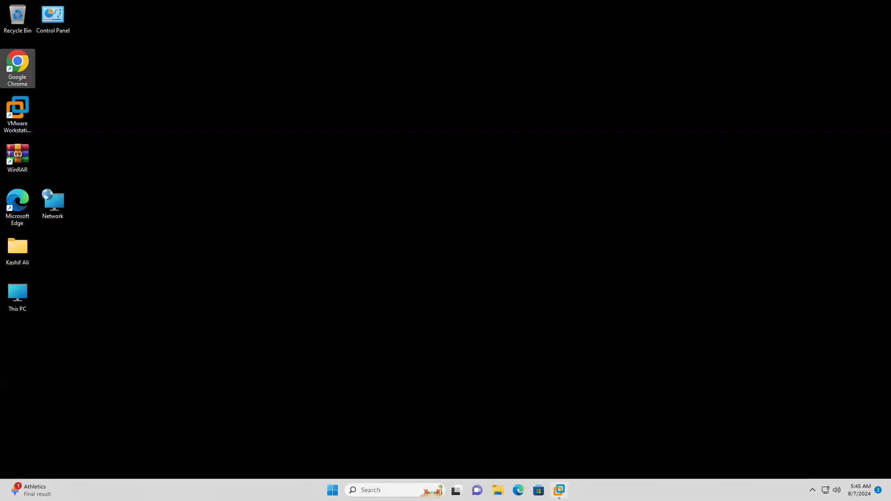
Step: Reboot the ESXi-FortiGateWorkshop VM now that installation has finished
{"action": "mouse_move", "coordinate": [560, 490]}
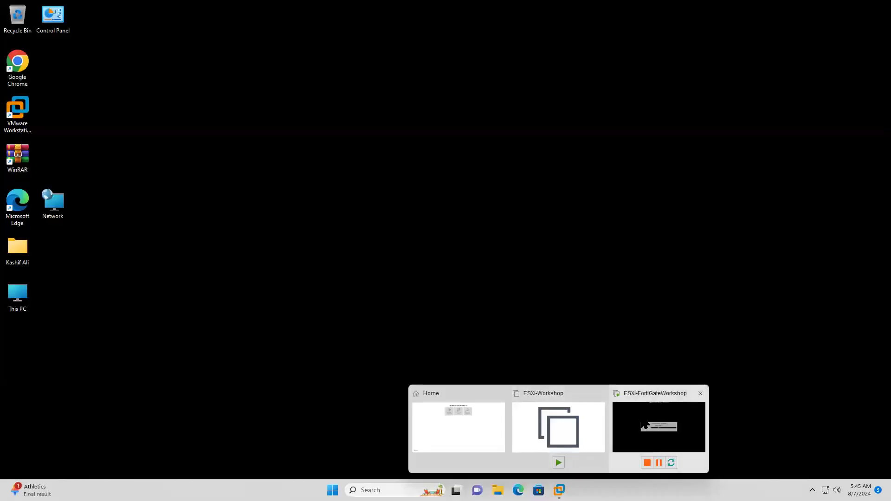
{"action": "left_click", "coordinate": [659, 427]}
{"action": "left_click", "coordinate": [479, 303]}
{"action": "key", "text": "Return"}
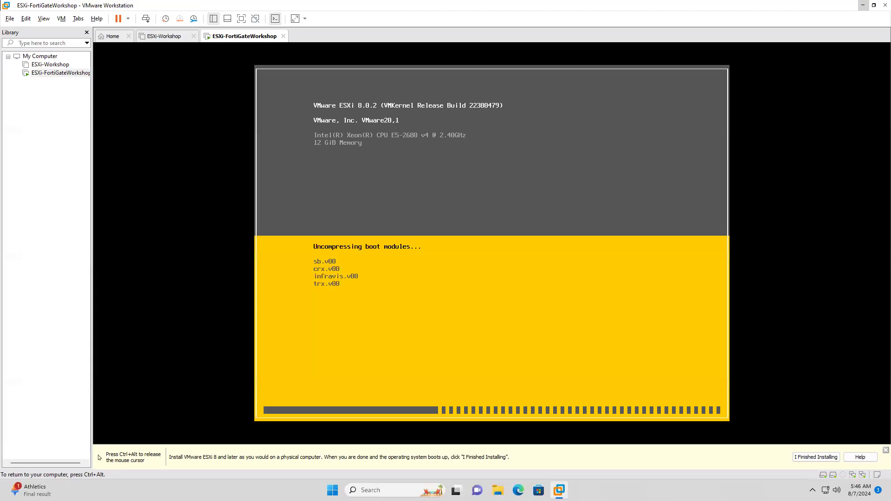
Step: Glance at the Workstation Home page and File menu, then return to the VM console
{"action": "key", "text": "ctrl+alt"}
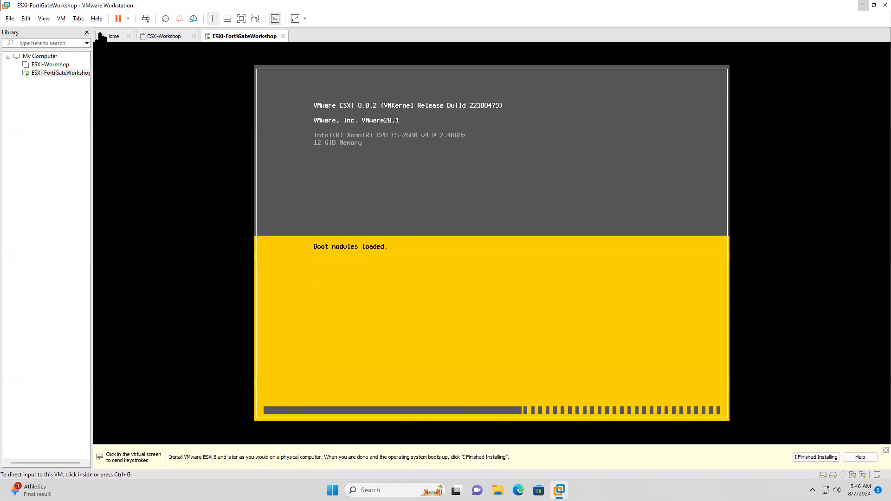
{"action": "left_click", "coordinate": [103, 37]}
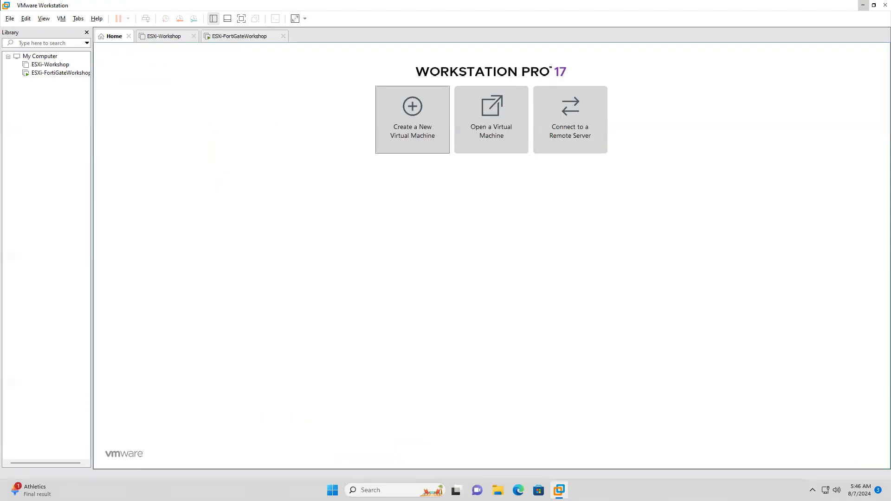
{"action": "left_click", "coordinate": [10, 20]}
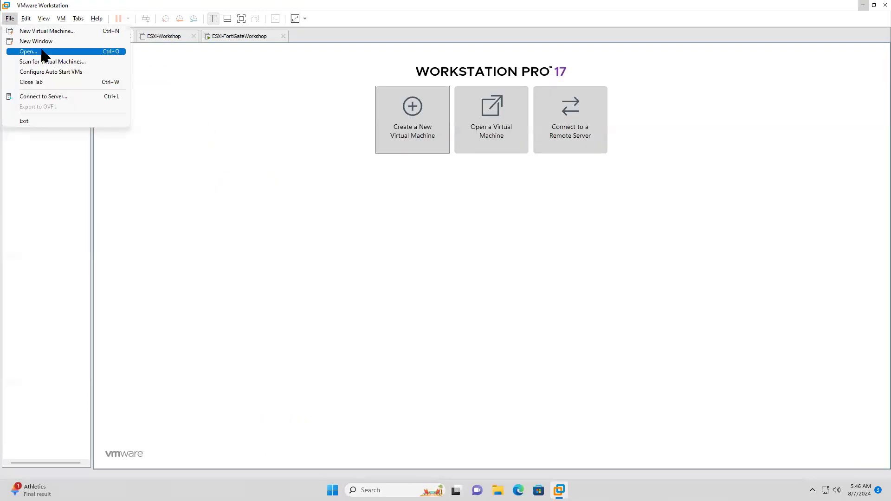
{"action": "left_click", "coordinate": [270, 101]}
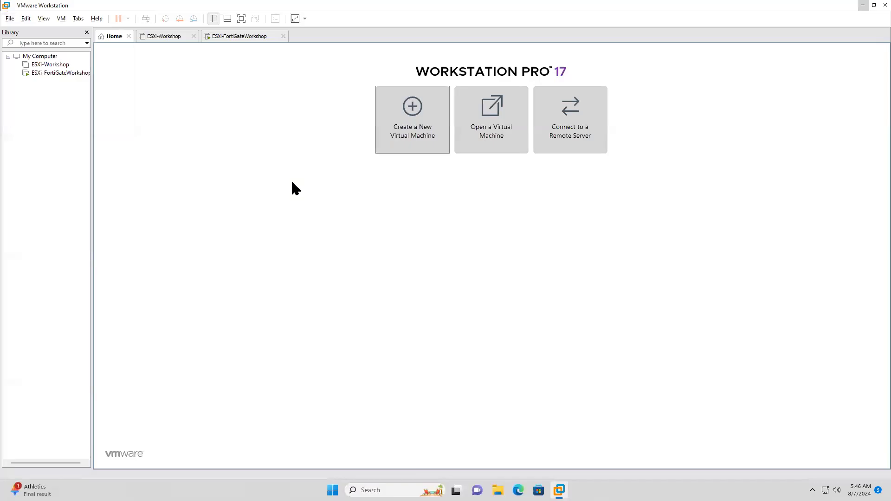
{"action": "left_click", "coordinate": [251, 37]}
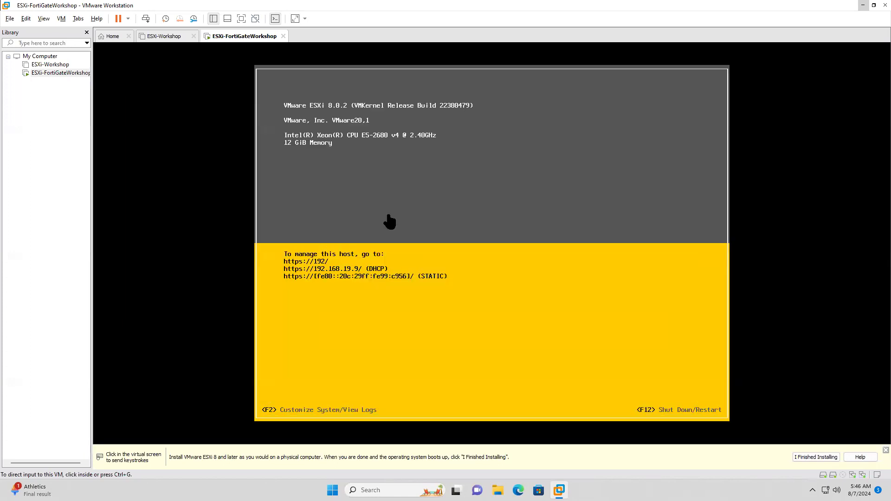
Step: Log in to the ESXi console customization screen as root
{"action": "left_click", "coordinate": [389, 222]}
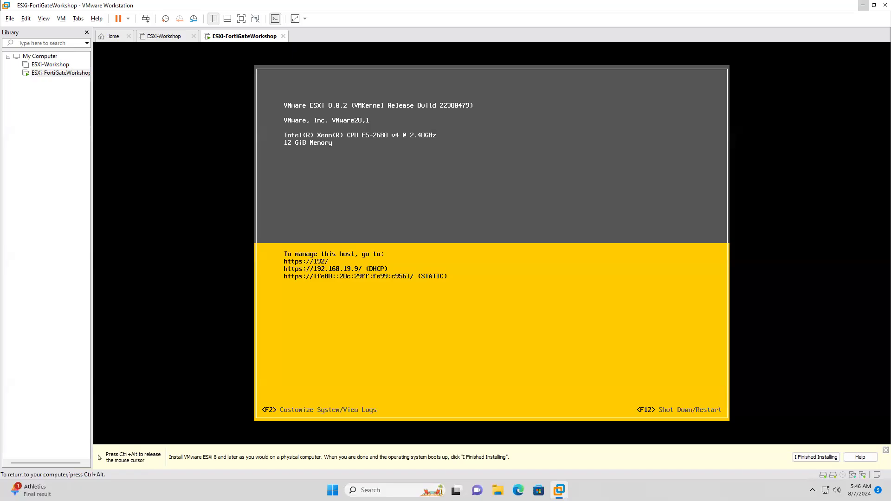
{"action": "key", "text": "F2"}
{"action": "key", "text": "Tab"}
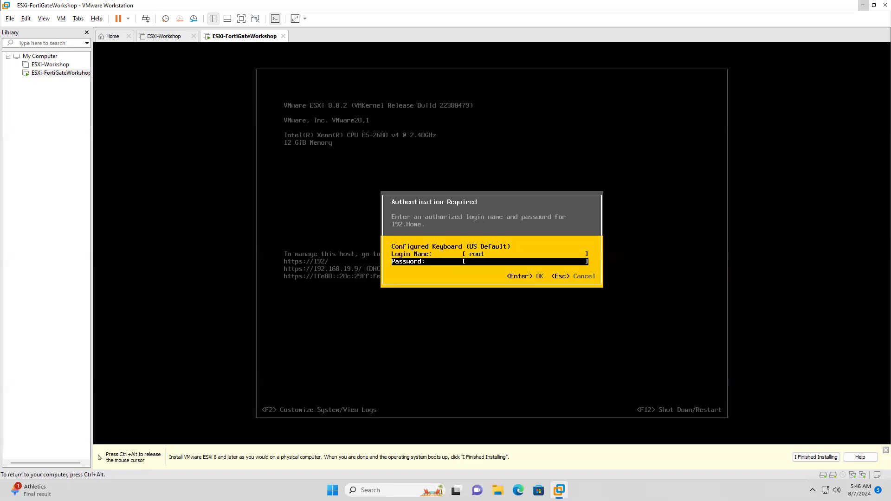
{"action": "type", "text": "********"}
{"action": "key", "text": "Return"}
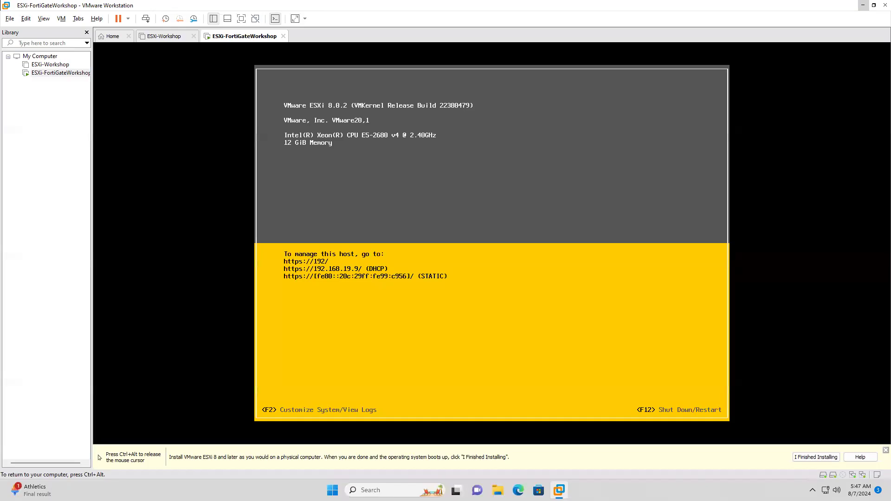
Step: Set the management network to static IPv4 192.168.19.160, leaving IPv6 unchanged
{"action": "key", "text": "Down"}
{"action": "key", "text": "Down"}
{"action": "key", "text": "Return"}
{"action": "key", "text": "Down"}
{"action": "key", "text": "Down"}
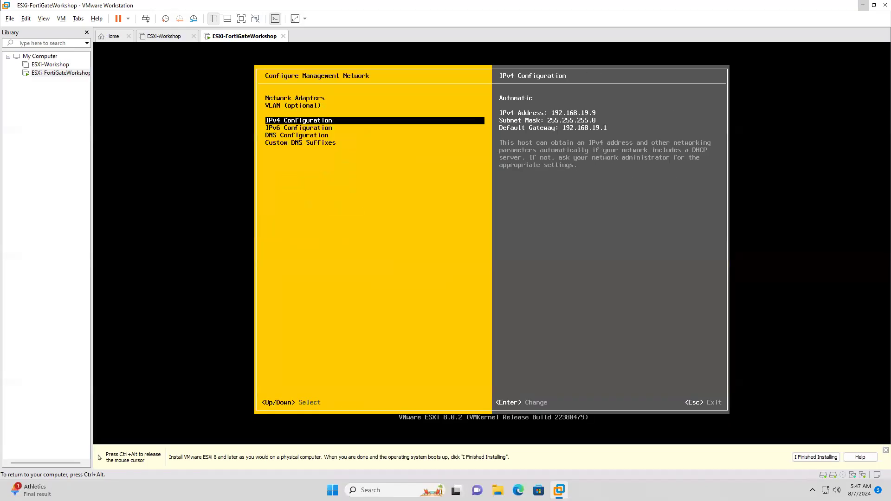
{"action": "key", "text": "Return"}
{"action": "key", "text": "Down"}
{"action": "key", "text": "Down"}
{"action": "key", "text": "space"}
{"action": "key", "text": "Down"}
{"action": "key", "text": "Right"}
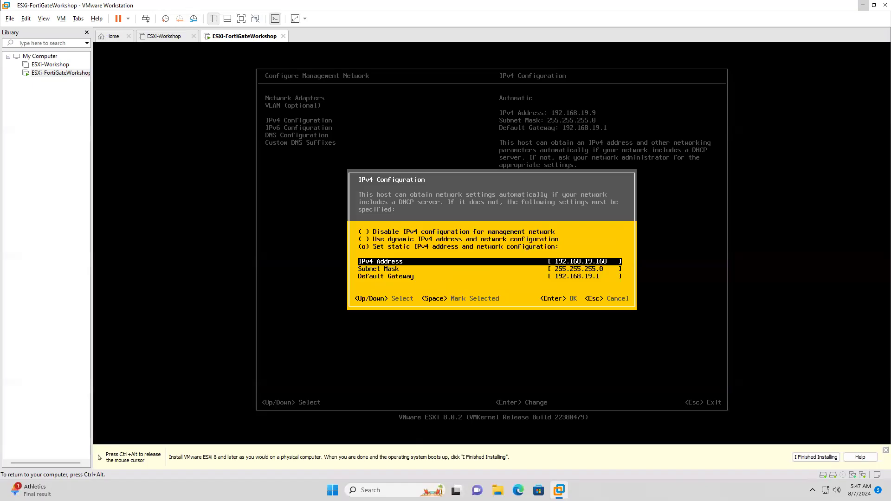
{"action": "key", "text": "Return"}
{"action": "key", "text": "Down"}
{"action": "key", "text": "Return"}
{"action": "key", "text": "Escape"}
Step: Set manual DNS servers 8.8.8.8 and 8.8.4.4 with hostname esxi160
{"action": "key", "text": "Down"}
{"action": "key", "text": "Return"}
{"action": "key", "text": "Down"}
{"action": "key", "text": "space"}
{"action": "key", "text": "Down"}
{"action": "type", "text": "8"}
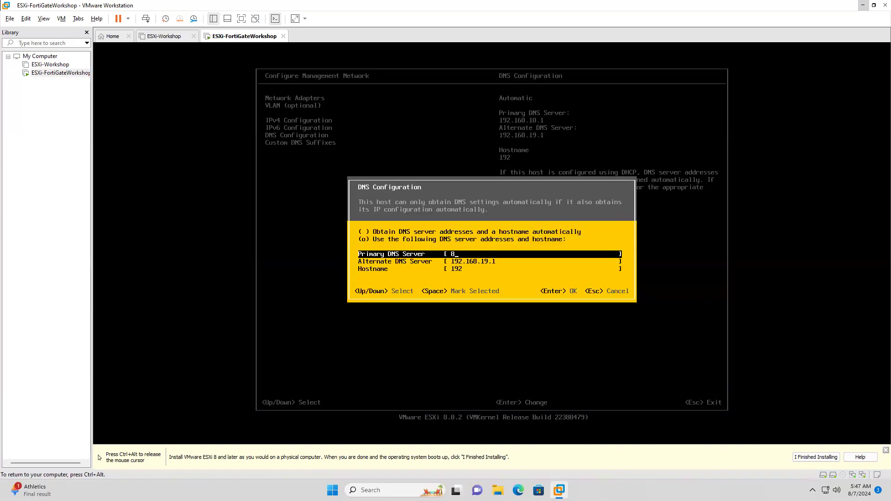
{"action": "type", "text": ".8.8.8"}
{"action": "key", "text": "Down"}
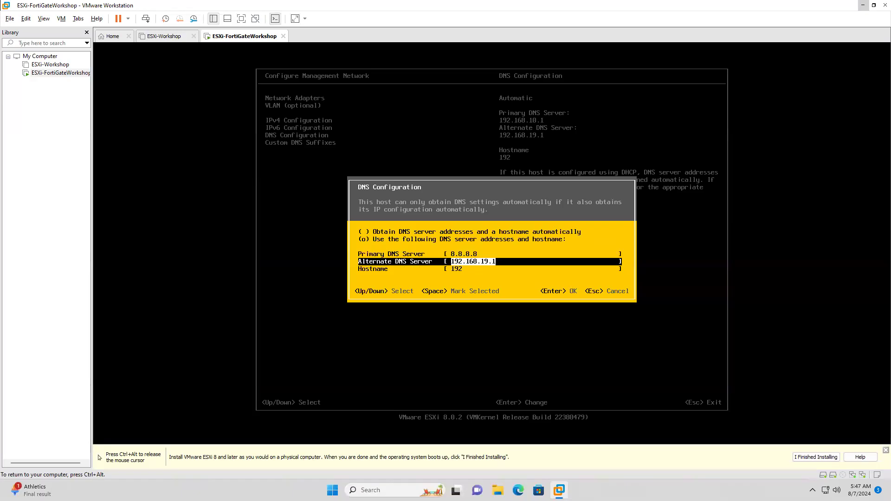
{"action": "type", "text": "8.8"}
{"action": "key", "text": "Return"}
{"action": "key", "text": "Down"}
{"action": "type", "text": "esxi160"}
{"action": "key", "text": "Return"}
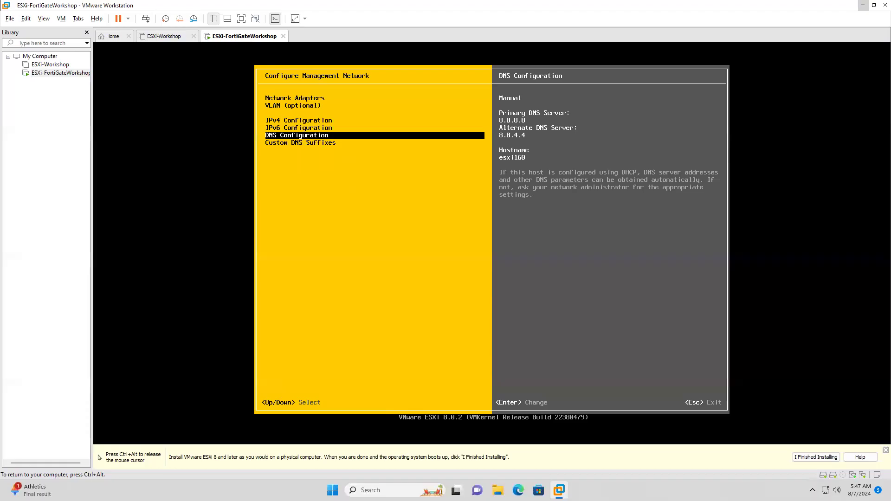
Step: Apply the management network changes and minimise VMware Workstation
{"action": "key", "text": "Escape"}
{"action": "key", "text": "Escape"}
{"action": "key", "text": "ctrl+alt"}
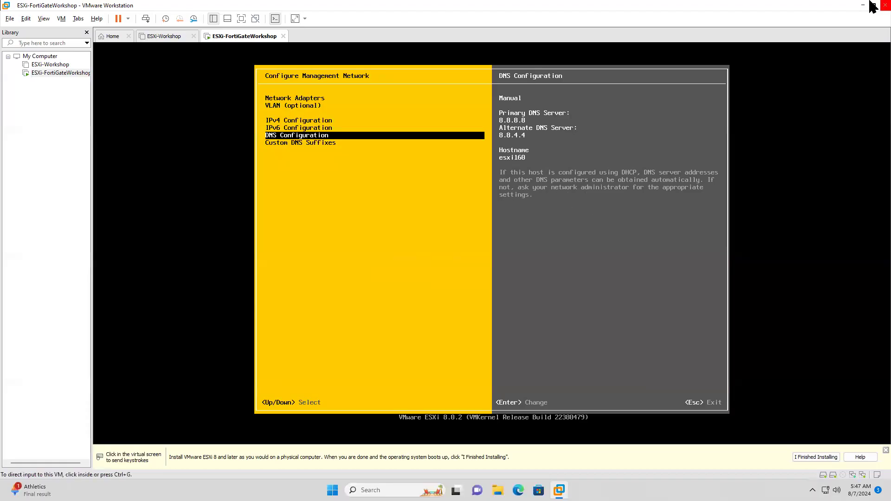
{"action": "left_click", "coordinate": [863, 6]}
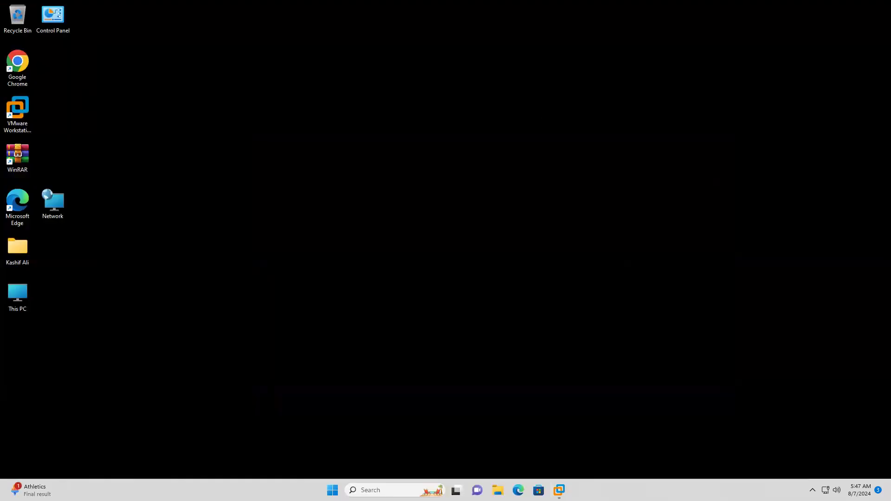
Step: Open Command Prompt and run a continuous ping to 192.168.19.160
{"action": "left_click", "coordinate": [395, 490]}
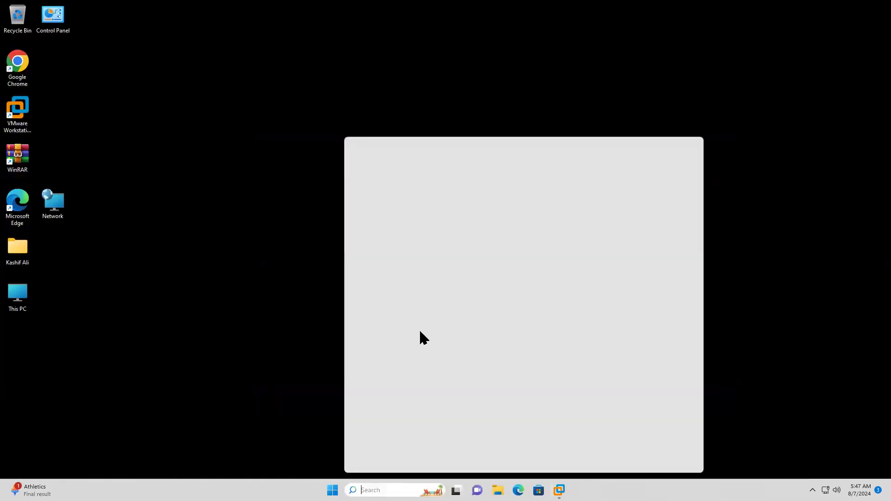
{"action": "type", "text": "cmd"}
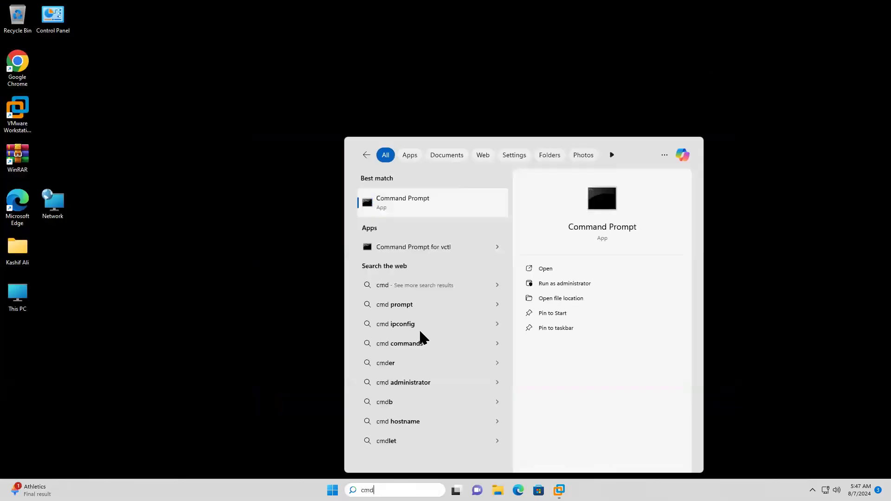
{"action": "key", "text": "Return"}
{"action": "type", "text": "ping 192"}
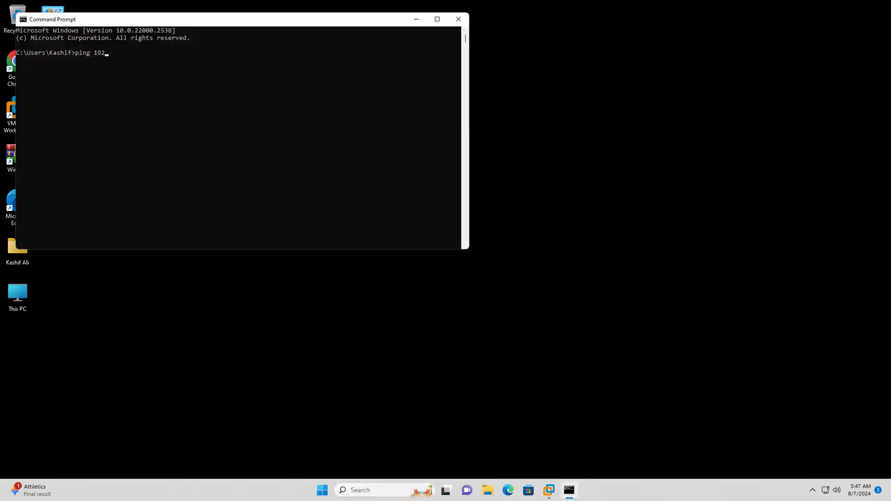
{"action": "type", "text": ".168.19.160 -t"}
{"action": "key", "text": "Return"}
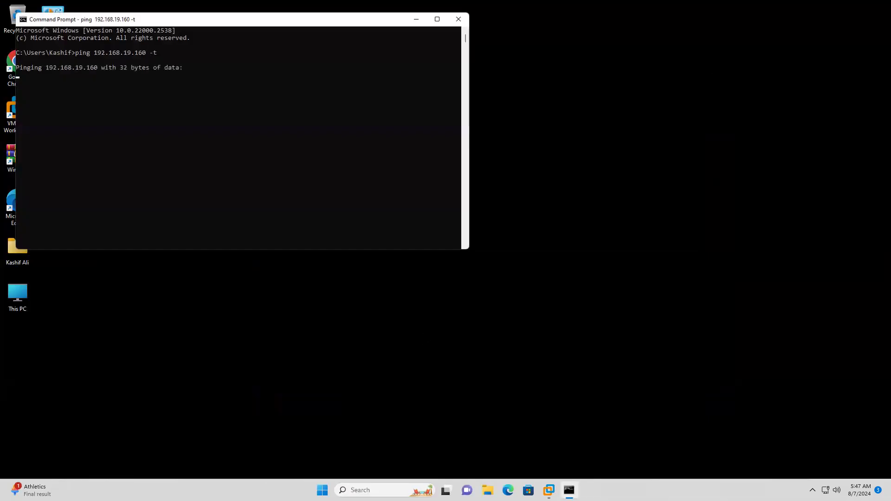
Step: Make the console font size 24 bold, nudge the window right, and launch Chrome
{"action": "right_click", "coordinate": [151, 23]}
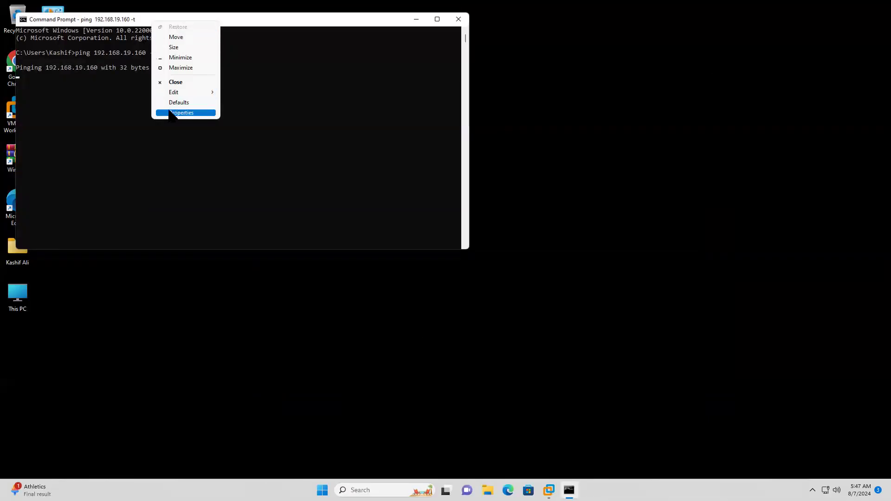
{"action": "left_click", "coordinate": [172, 112]}
{"action": "left_click", "coordinate": [60, 43]}
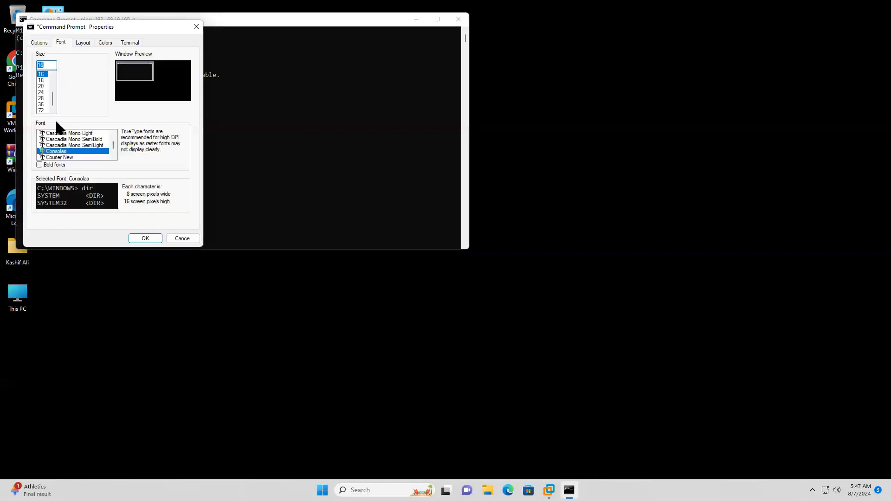
{"action": "left_click", "coordinate": [41, 92]}
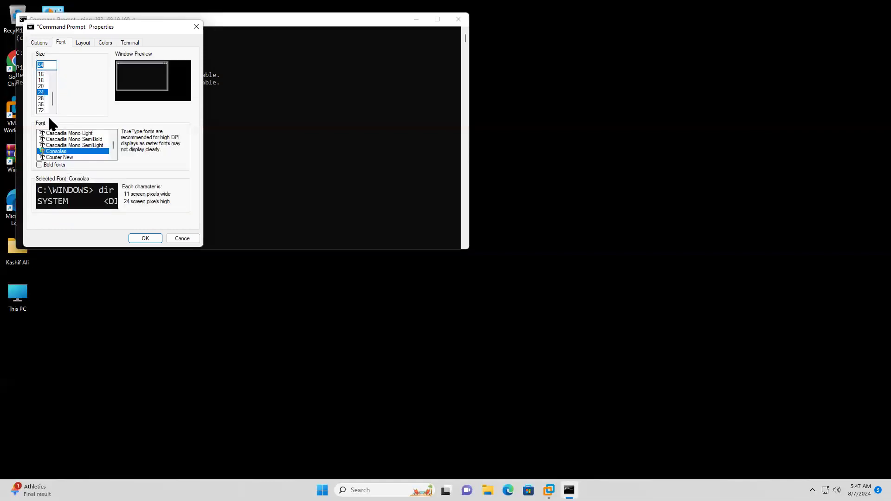
{"action": "left_click", "coordinate": [54, 162]}
{"action": "left_click", "coordinate": [142, 239]}
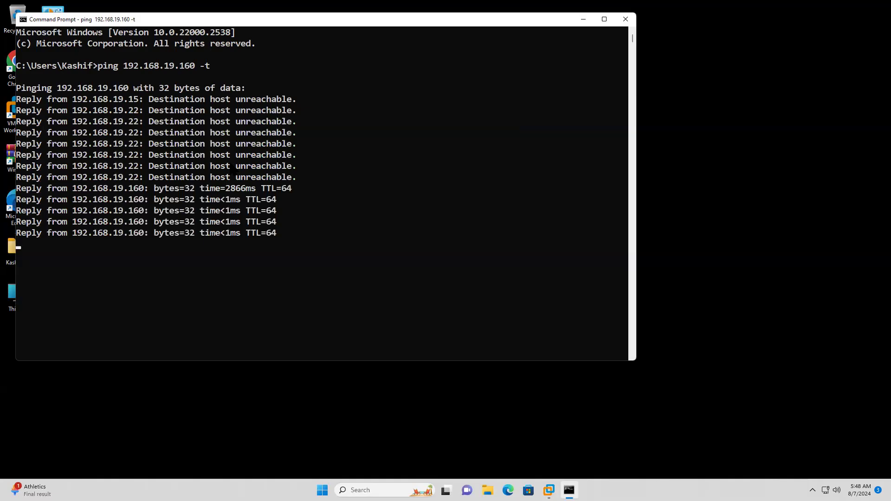
{"action": "left_click_drag", "start_coordinate": [283, 22], "coordinate": [323, 27]}
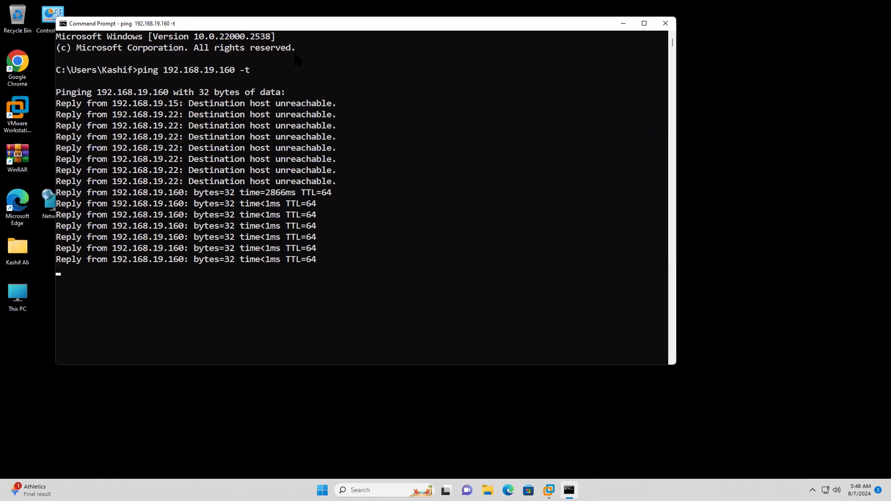
{"action": "double_click", "coordinate": [17, 62]}
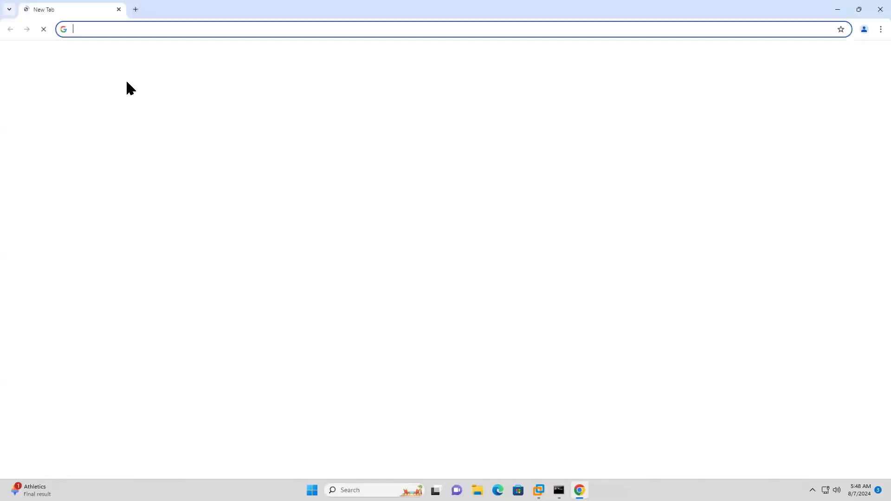
Step: Browse to 192.168.19.160, proceed past the certificate warning, and reload to the login page
{"action": "left_click", "coordinate": [154, 29]}
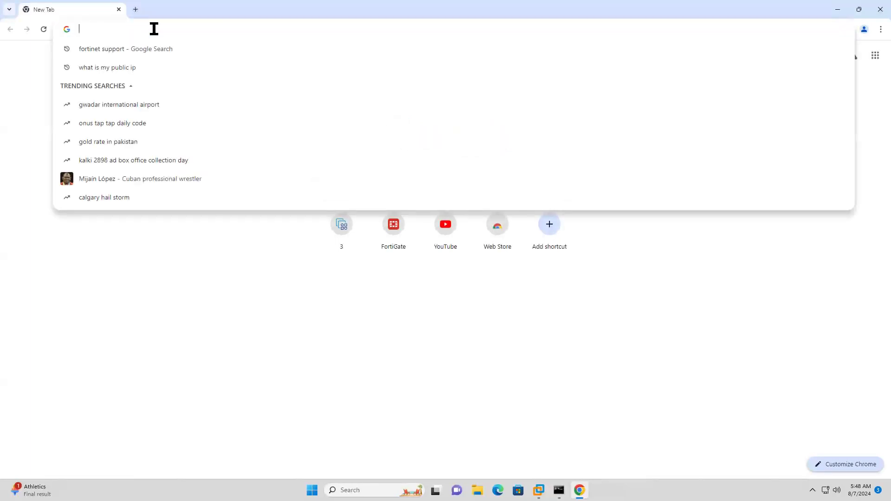
{"action": "type", "text": "192.168."}
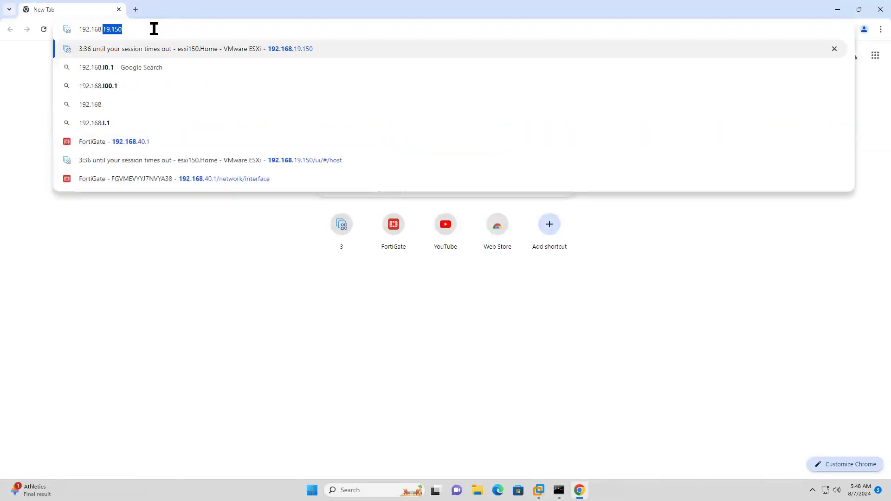
{"action": "type", "text": "19.160"}
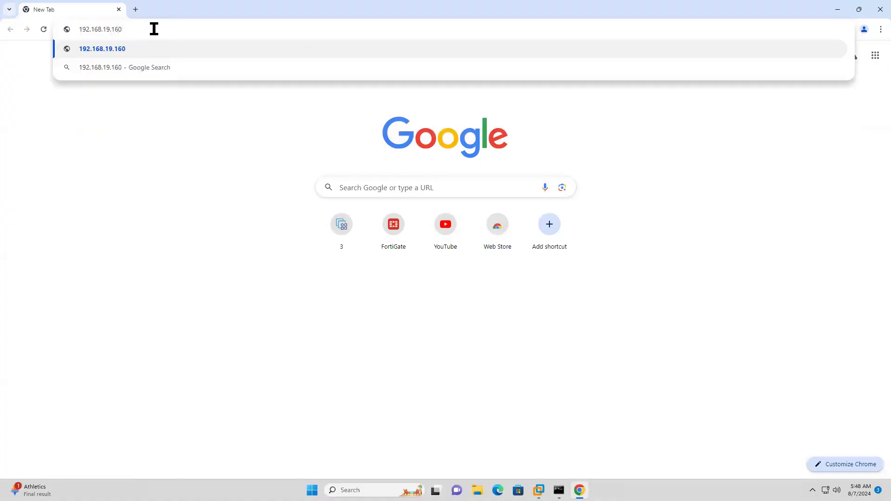
{"action": "key", "text": "Return"}
{"action": "left_click", "coordinate": [321, 292]}
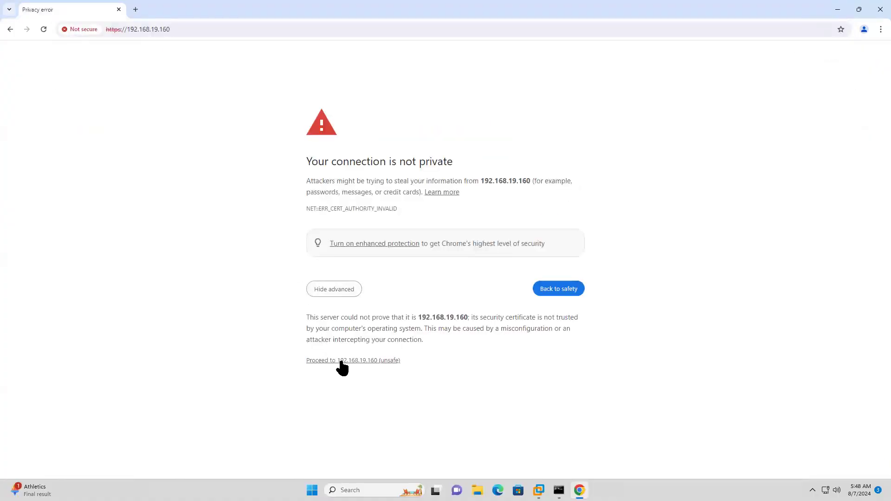
{"action": "left_click", "coordinate": [342, 361]}
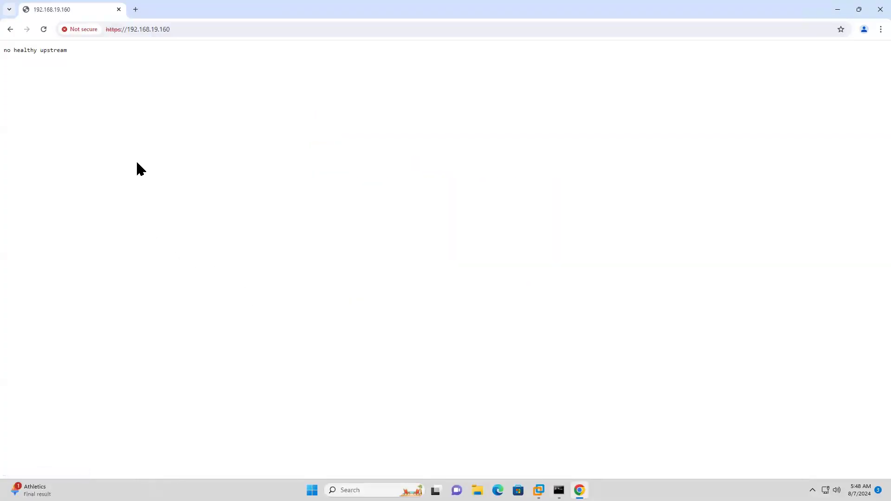
{"action": "left_click", "coordinate": [191, 33]}
{"action": "left_click", "coordinate": [192, 33]}
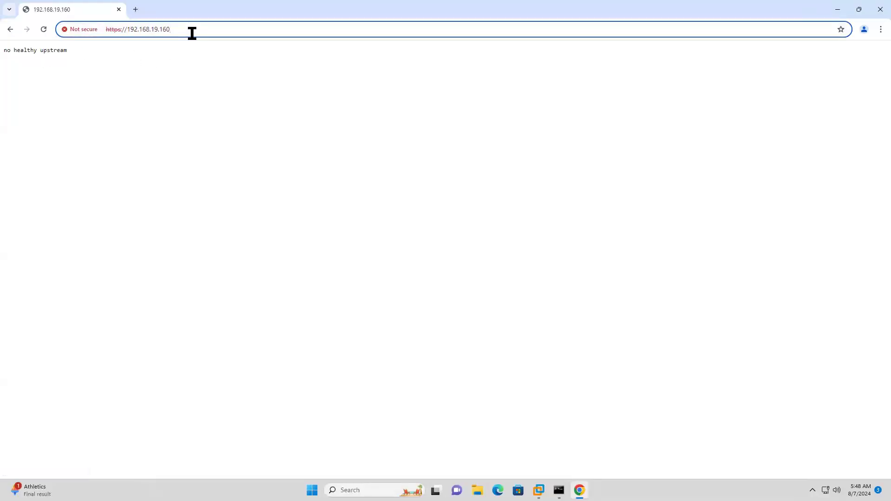
{"action": "key", "text": "Return"}
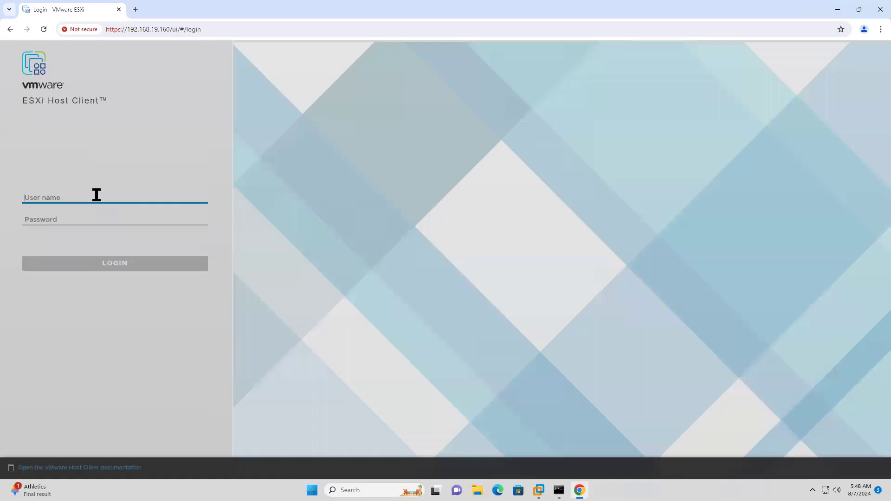
Step: Log in as root with the account password and decline the CEIP prompt
{"action": "type", "text": "root"}
{"action": "key", "text": "Tab"}
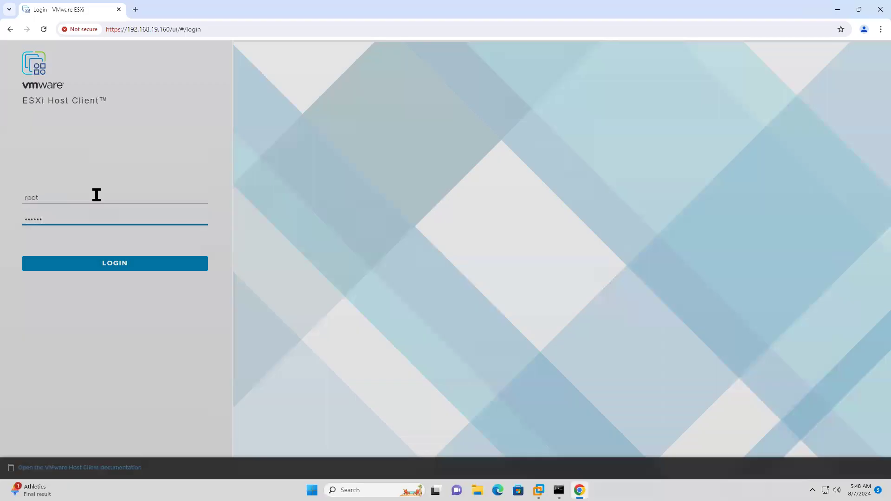
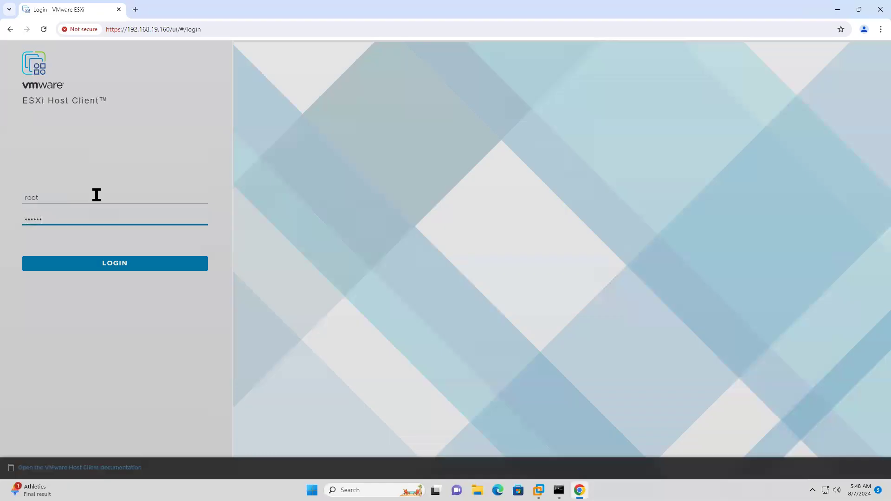
{"action": "key", "text": "Return"}
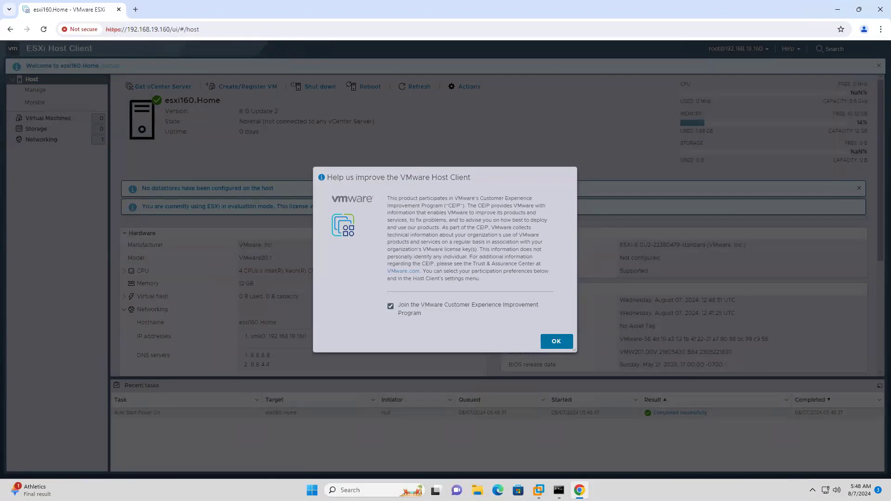
{"action": "left_click", "coordinate": [558, 341]}
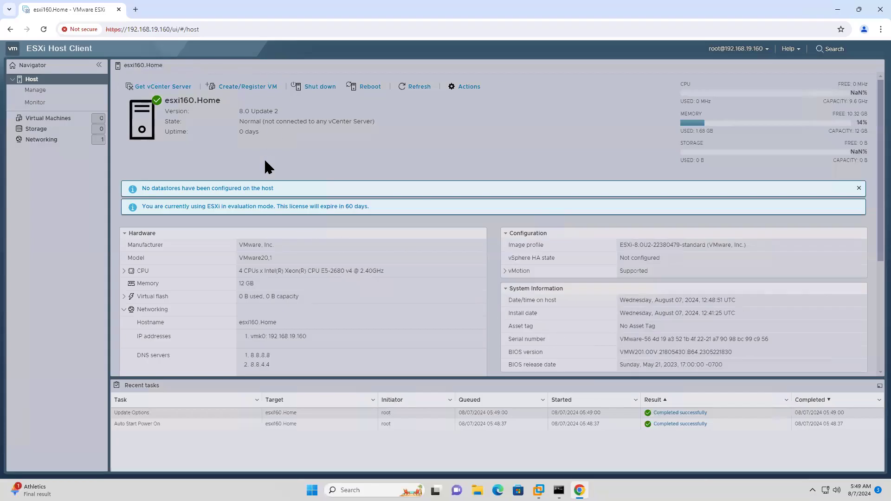
Step: Create VMFS datastore localds_esxi160 on the 200 GB disk, confirm the erase, and view it
{"action": "left_click", "coordinate": [84, 130]}
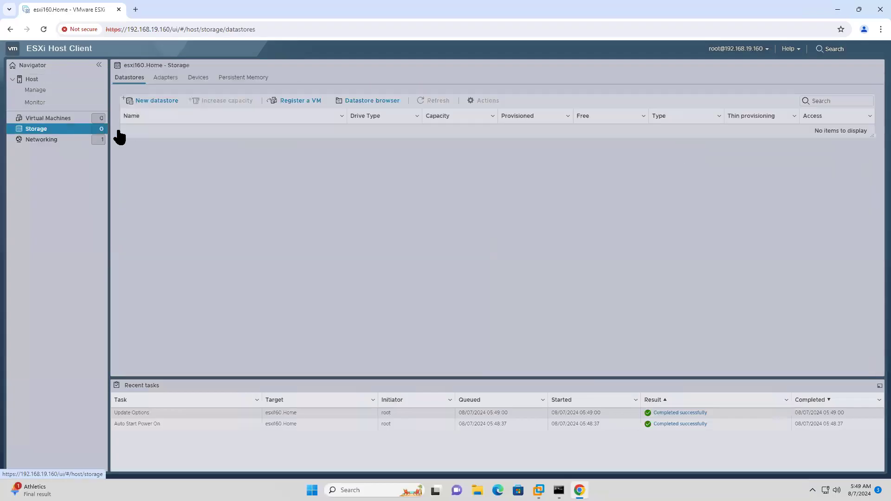
{"action": "left_click", "coordinate": [158, 104]}
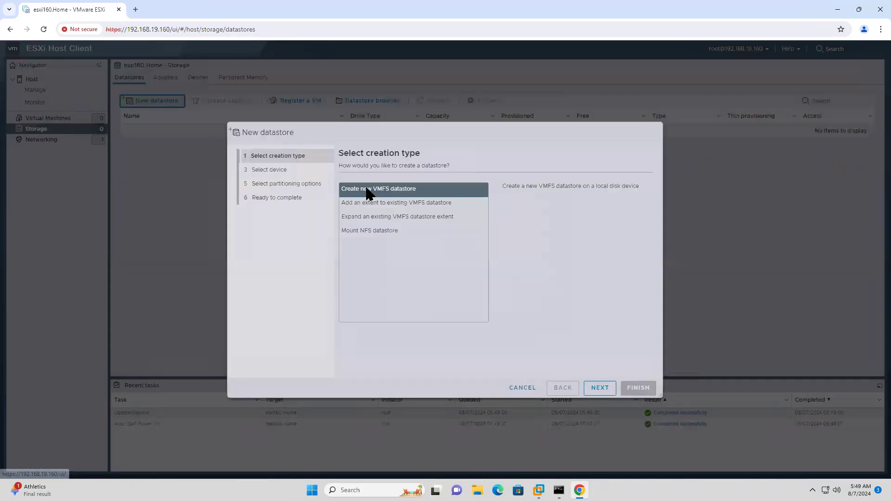
{"action": "left_click", "coordinate": [600, 387]}
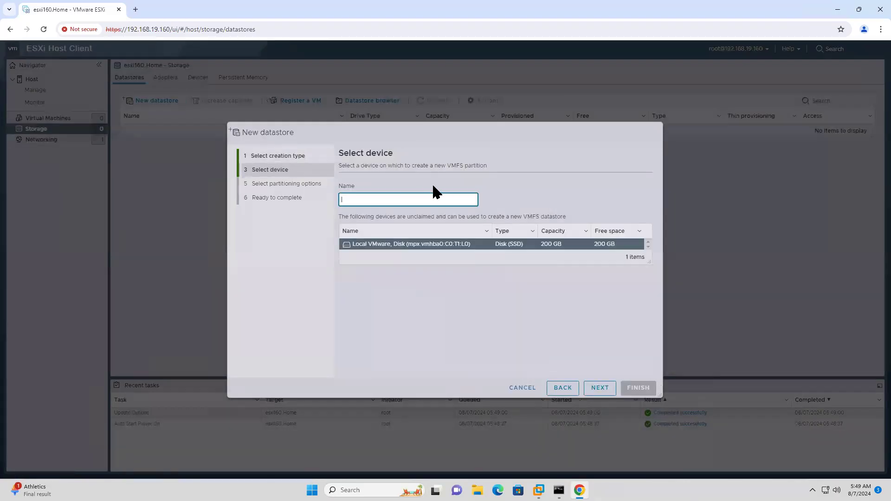
{"action": "type", "text": "localds_esxi160"}
{"action": "left_click", "coordinate": [600, 388]}
{"action": "left_click", "coordinate": [602, 388]}
{"action": "left_click", "coordinate": [635, 389]}
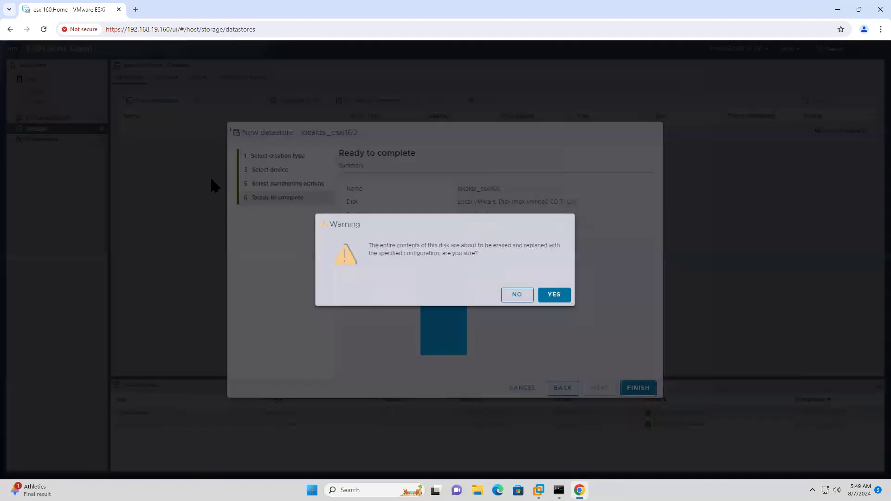
{"action": "left_click", "coordinate": [551, 295]}
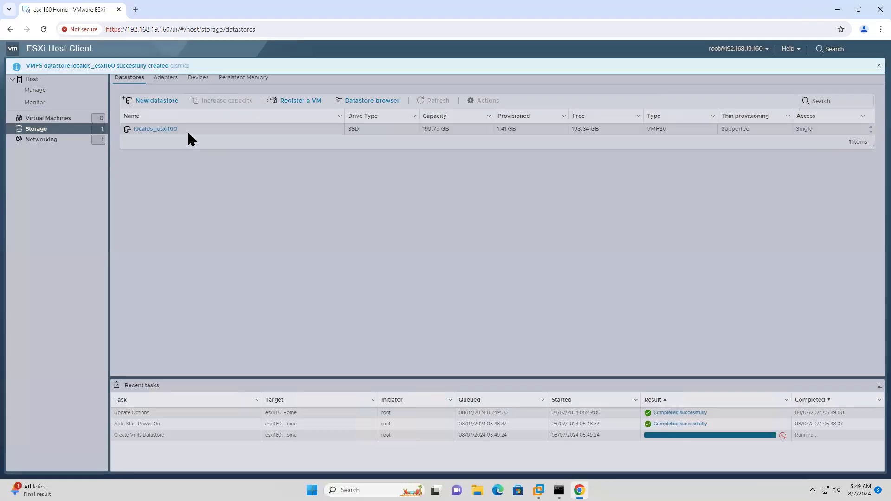
{"action": "left_click", "coordinate": [189, 131]}
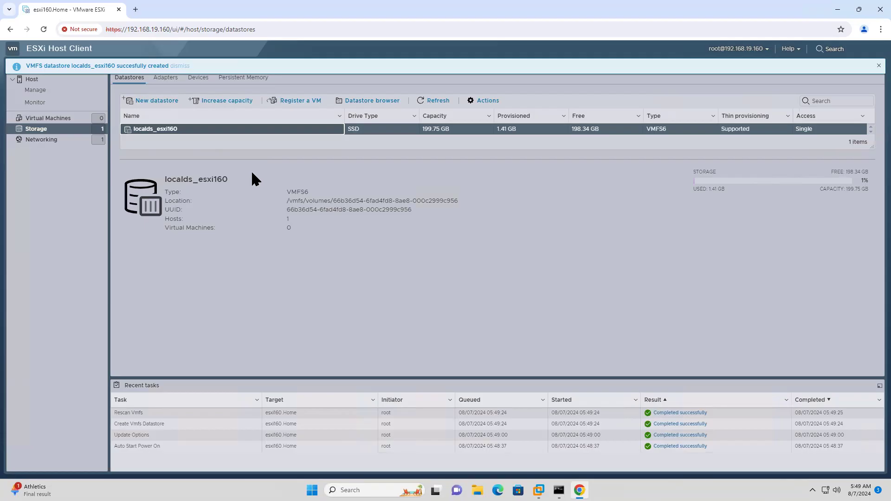
{"action": "left_click", "coordinate": [72, 142]}
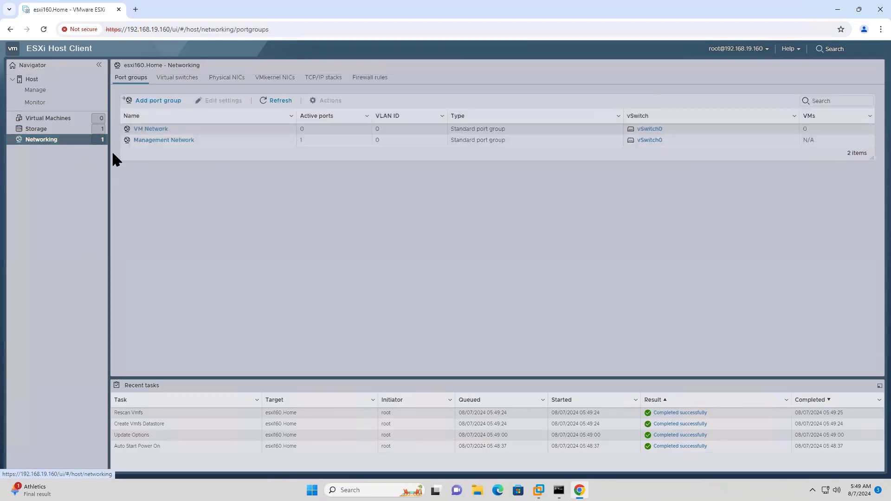
Step: Open vSwitch0 under Virtual switches and inspect its two port groups and vmnic0 uplink
{"action": "left_click", "coordinate": [41, 143]}
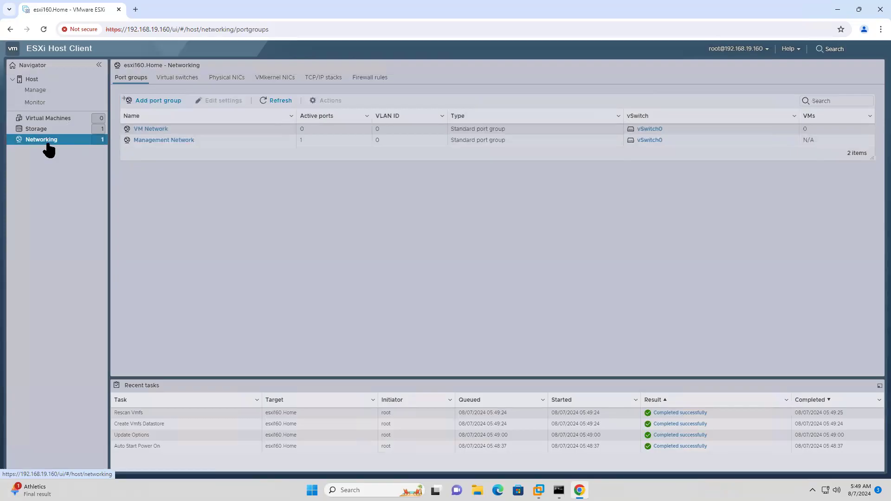
{"action": "left_click", "coordinate": [182, 77]}
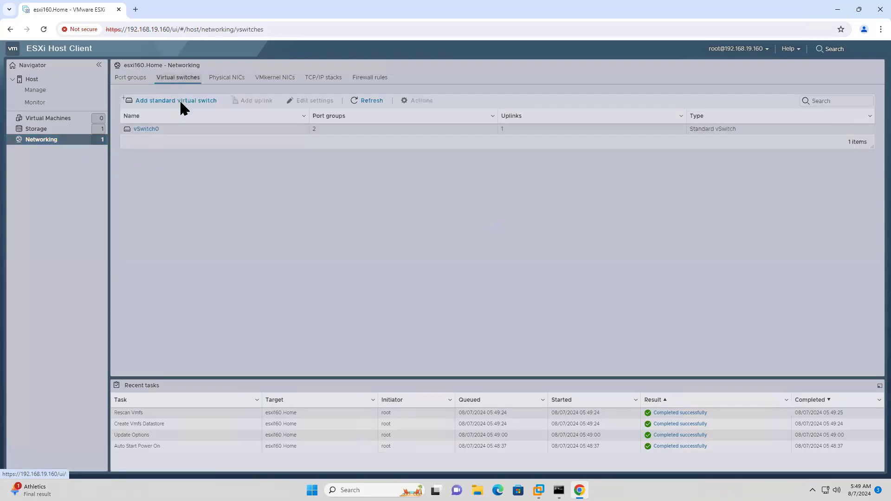
{"action": "left_click", "coordinate": [146, 129]}
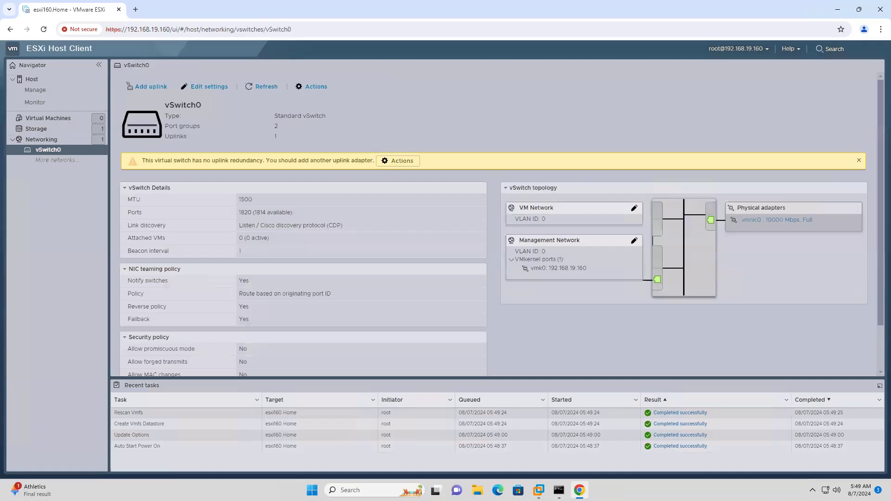
{"action": "mouse_move", "coordinate": [714, 221]}
{"action": "left_mouse_down"}
{"action": "mouse_move", "coordinate": [758, 245]}
{"action": "mouse_move", "coordinate": [754, 256]}
{"action": "mouse_move", "coordinate": [754, 225]}
{"action": "mouse_move", "coordinate": [781, 224]}
{"action": "mouse_move", "coordinate": [761, 245]}
{"action": "mouse_move", "coordinate": [766, 278]}
{"action": "mouse_move", "coordinate": [785, 276]}
{"action": "mouse_move", "coordinate": [807, 297]}
{"action": "mouse_move", "coordinate": [767, 282]}
{"action": "mouse_move", "coordinate": [800, 290]}
{"action": "left_mouse_up"}
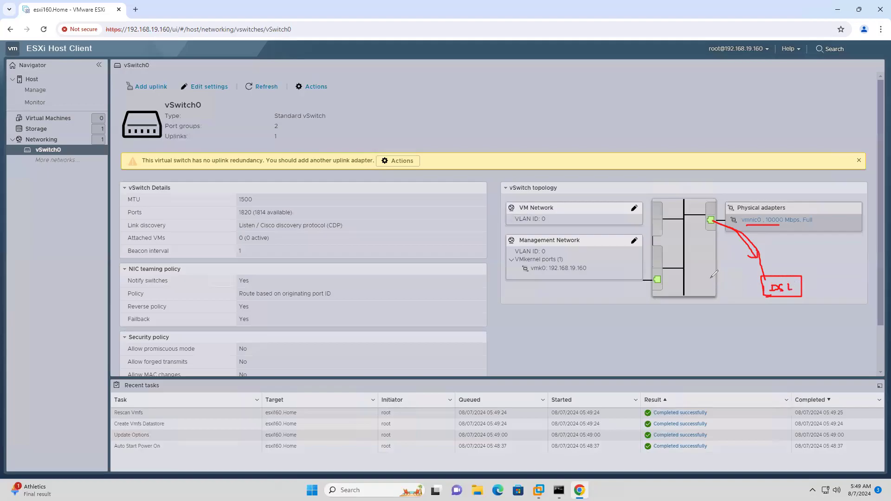
{"action": "mouse_move", "coordinate": [598, 261]}
{"action": "left_mouse_down"}
{"action": "mouse_move", "coordinate": [566, 237]}
{"action": "mouse_move", "coordinate": [504, 231]}
{"action": "mouse_move", "coordinate": [569, 289]}
{"action": "mouse_move", "coordinate": [594, 253]}
{"action": "mouse_move", "coordinate": [586, 255]}
{"action": "mouse_move", "coordinate": [606, 304]}
{"action": "left_mouse_up"}
{"action": "left_click", "coordinate": [592, 278]}
{"action": "mouse_move", "coordinate": [565, 206]}
{"action": "left_mouse_down"}
{"action": "mouse_move", "coordinate": [509, 194]}
{"action": "mouse_move", "coordinate": [505, 219]}
{"action": "mouse_move", "coordinate": [552, 228]}
{"action": "mouse_move", "coordinate": [559, 200]}
{"action": "left_mouse_up"}
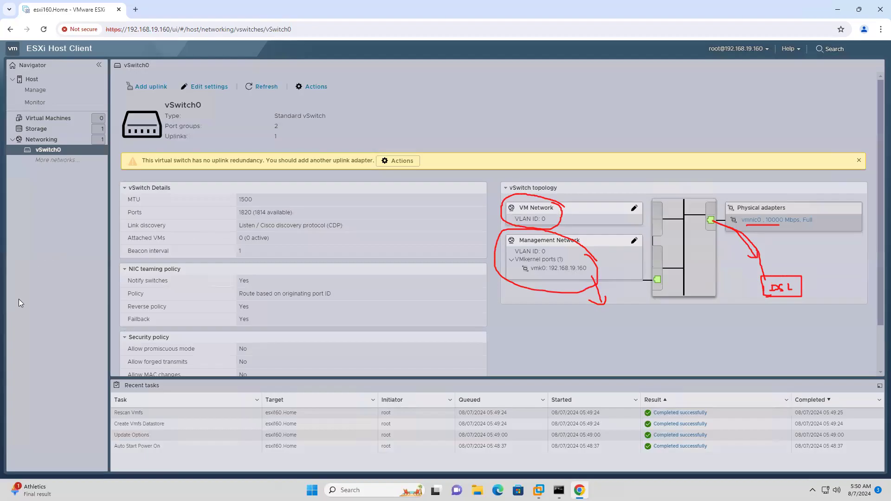
{"action": "left_click", "coordinate": [15, 391]}
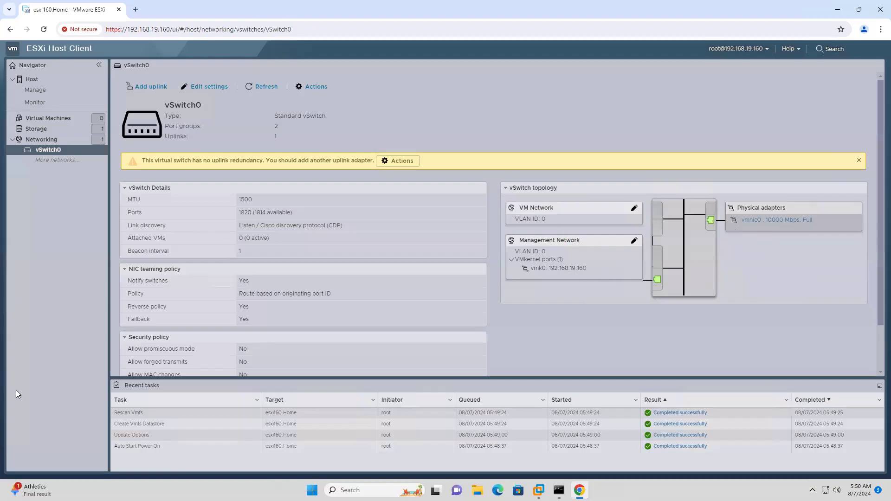
{"action": "left_click", "coordinate": [633, 208]}
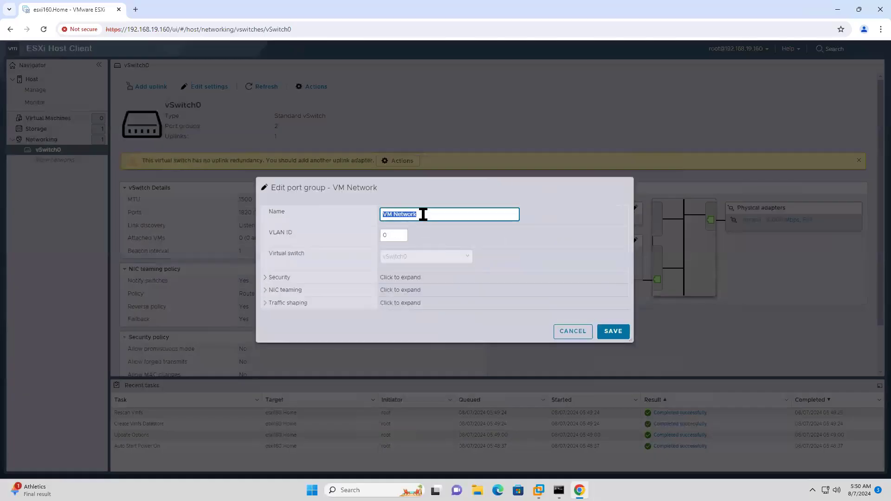
Step: Name the VM Network port group WAN, review its Security settings, and save
{"action": "type", "text": "WAN"}
{"action": "left_click", "coordinate": [269, 278]}
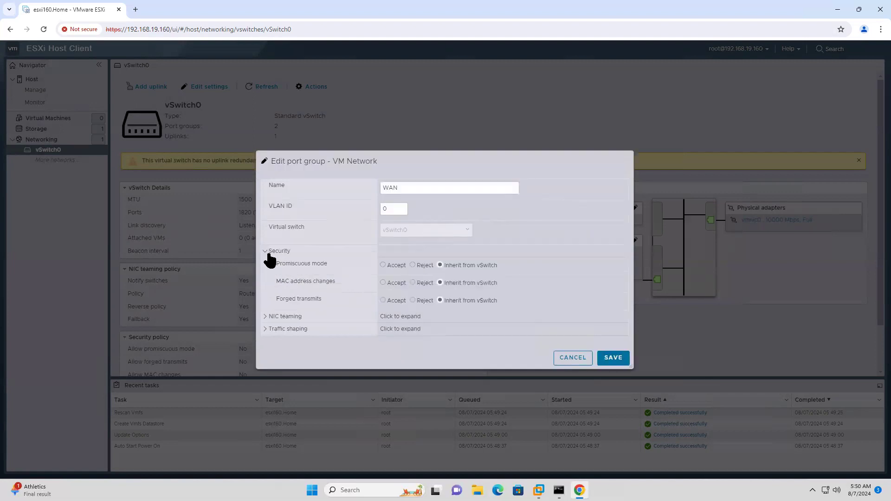
{"action": "left_click", "coordinate": [613, 358]}
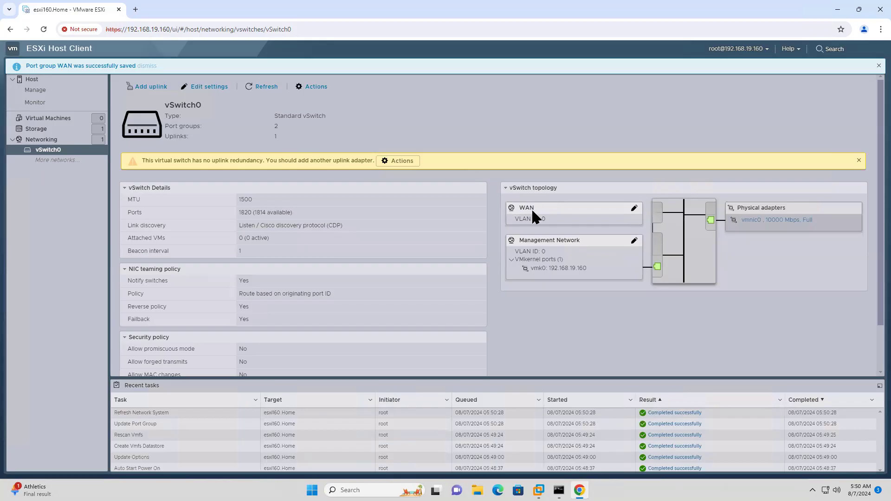
{"action": "left_click", "coordinate": [209, 89]}
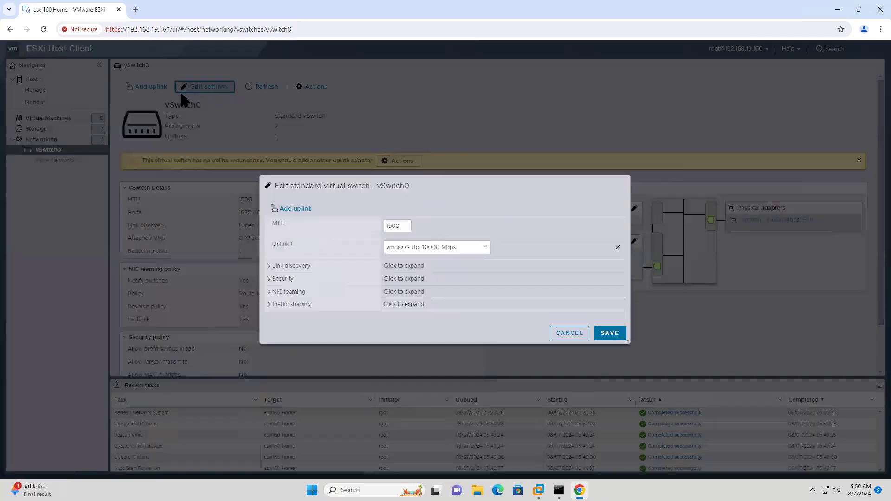
Step: Set vSwitch0's promiscuous mode, MAC address changes and forged transmits to Accept and save
{"action": "left_click", "coordinate": [279, 279]}
{"action": "left_click", "coordinate": [386, 267]}
{"action": "left_click", "coordinate": [386, 283]}
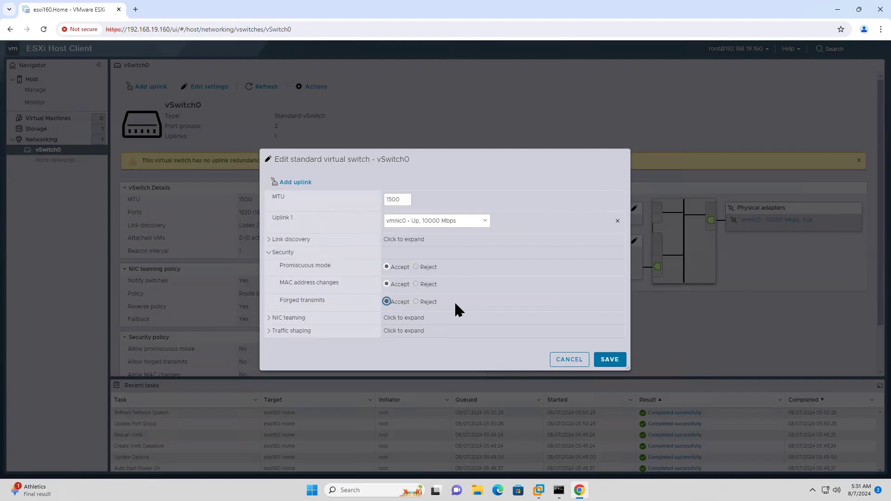
{"action": "left_click", "coordinate": [611, 357]}
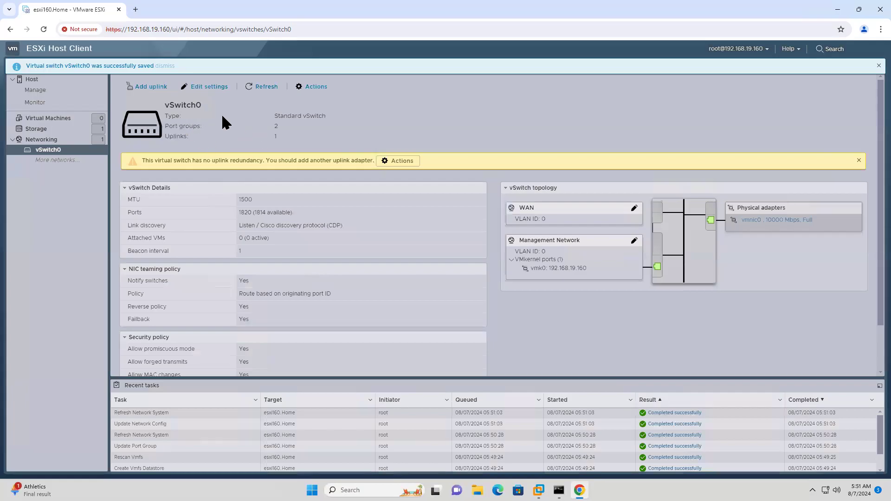
Step: Reopen vSwitch0's settings to confirm all three security policies are Accept, save again, and return to networking
{"action": "left_click", "coordinate": [210, 91]}
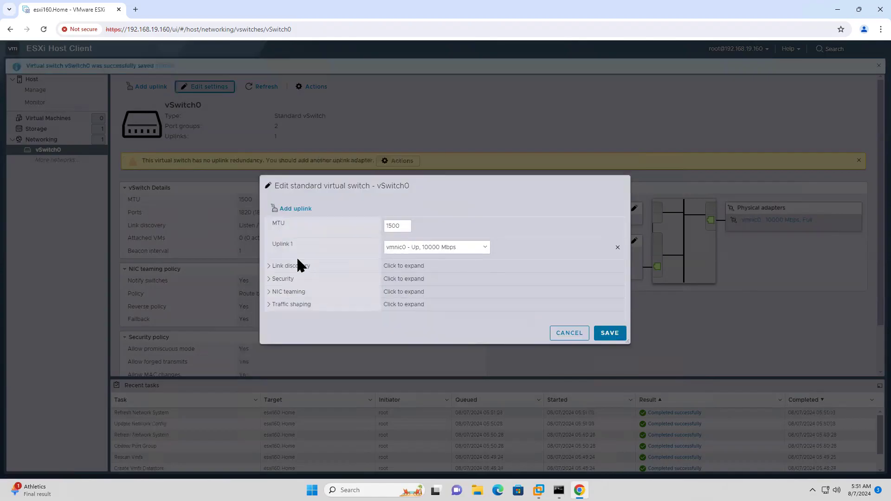
{"action": "left_click", "coordinate": [339, 282]}
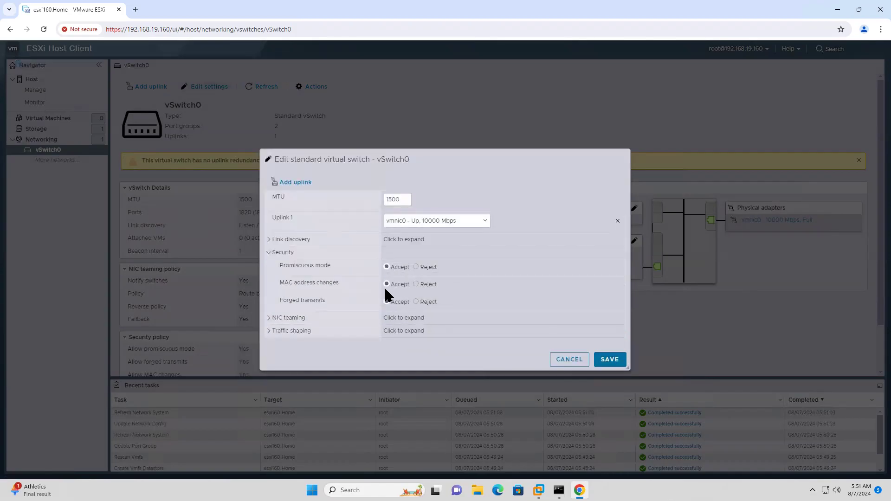
{"action": "left_click", "coordinate": [608, 361]}
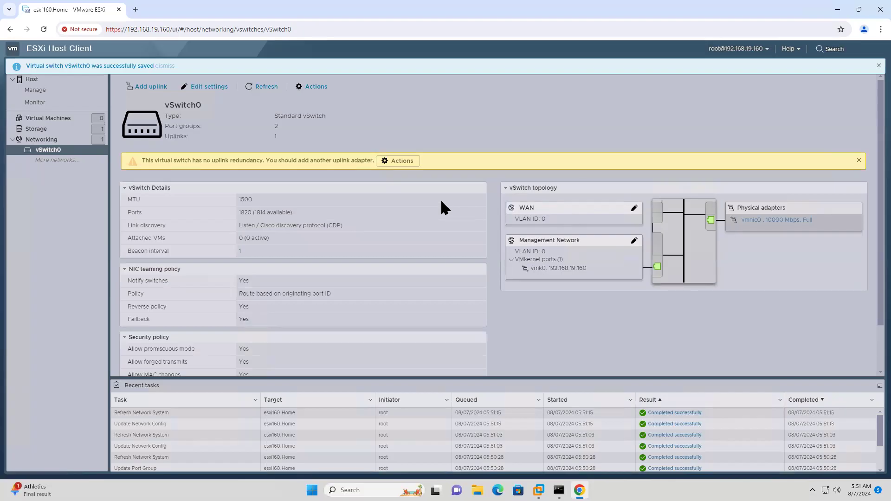
{"action": "left_click", "coordinate": [72, 141]}
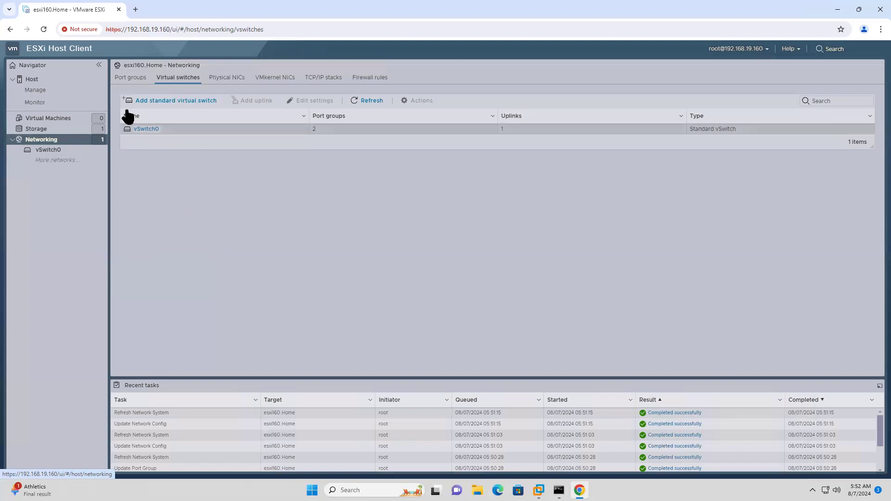
Step: Add standard switch 'InternalSwitch' on vmnic1 with promiscuous, MAC changes and forged transmits set to Accept, then view port groups
{"action": "left_click", "coordinate": [162, 105]}
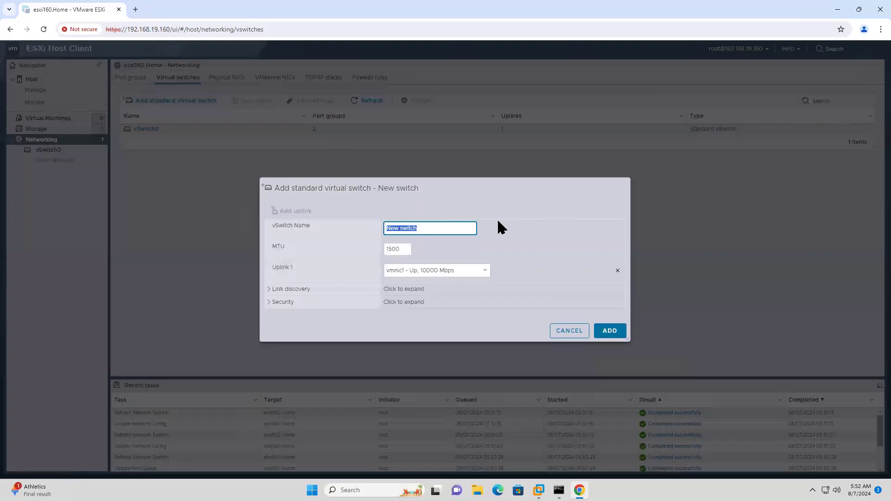
{"action": "type", "text": "InternalSwitch"}
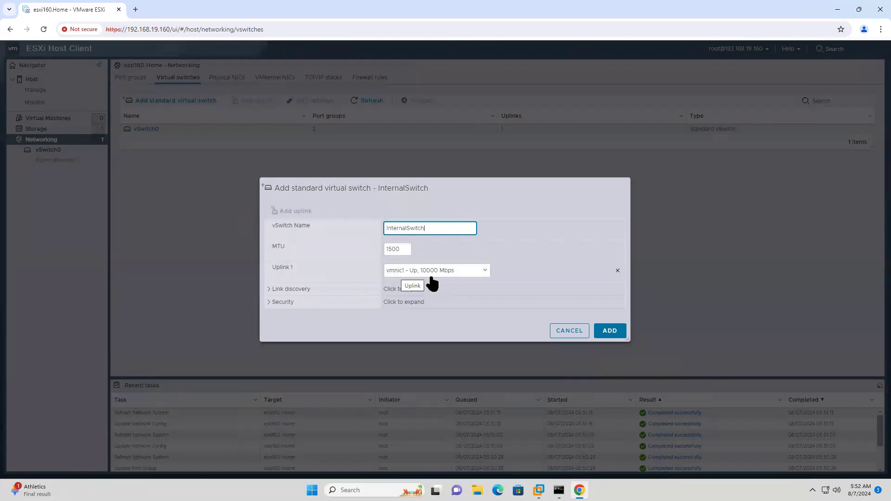
{"action": "left_click", "coordinate": [275, 303]}
{"action": "left_click", "coordinate": [387, 290]}
{"action": "left_click", "coordinate": [386, 308]}
{"action": "left_click", "coordinate": [386, 326]}
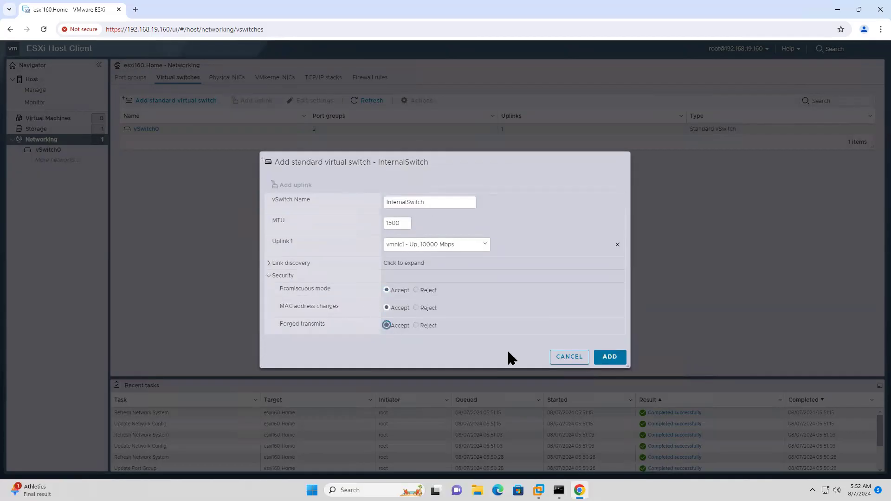
{"action": "left_click", "coordinate": [609, 358]}
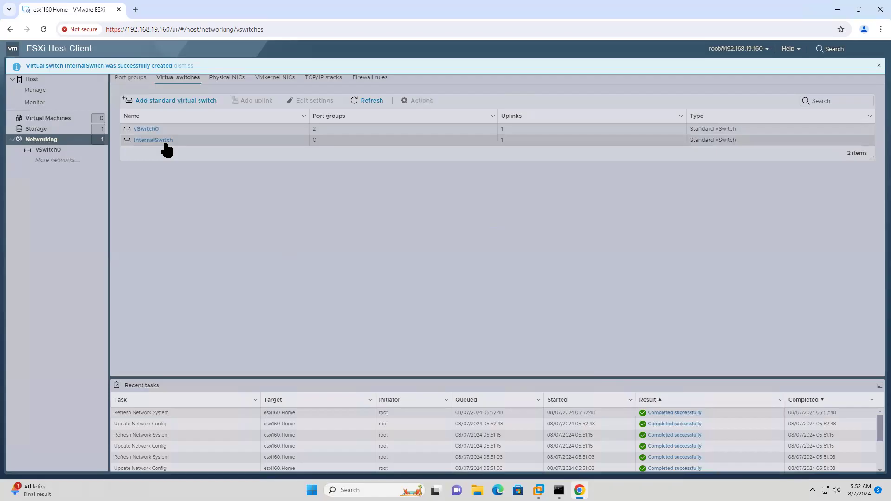
{"action": "left_click", "coordinate": [131, 78]}
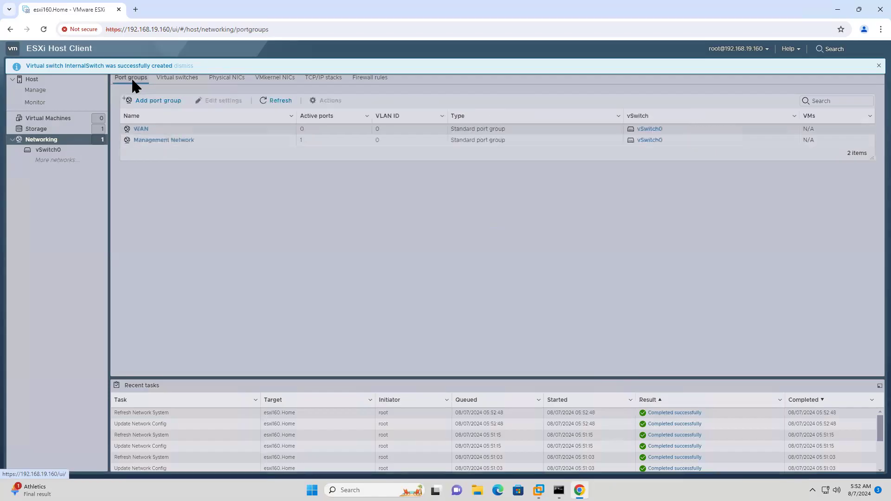
Step: Create a port group named 'LAN' on the InternalSwitch virtual switch
{"action": "left_click", "coordinate": [171, 107]}
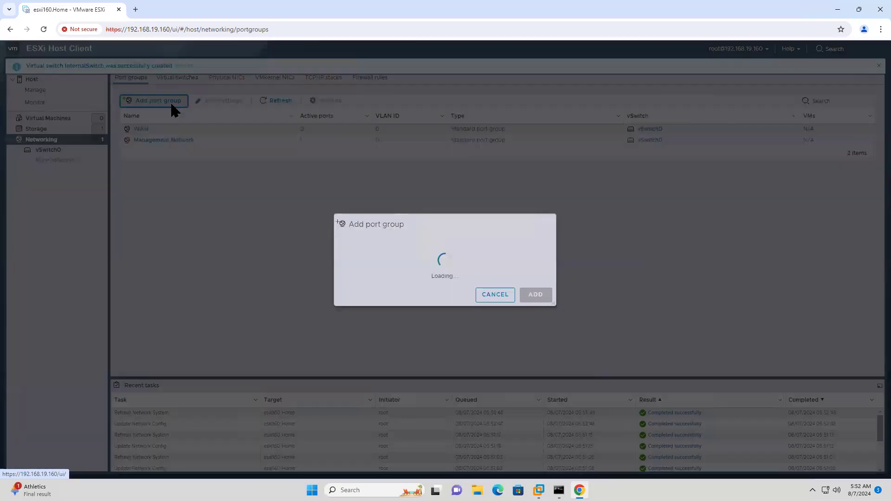
{"action": "left_click_drag", "start_coordinate": [505, 224], "coordinate": [443, 223]}
{"action": "type", "text": "LAN"}
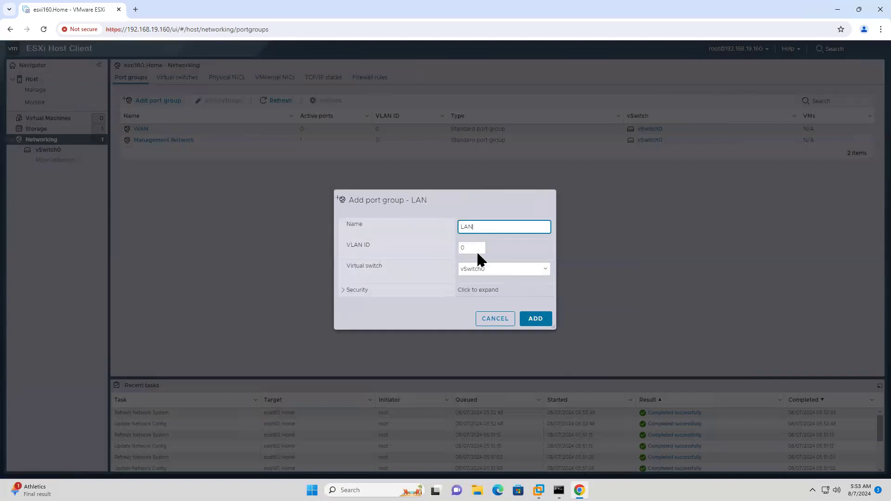
{"action": "left_click", "coordinate": [531, 273]}
{"action": "left_click", "coordinate": [487, 288]}
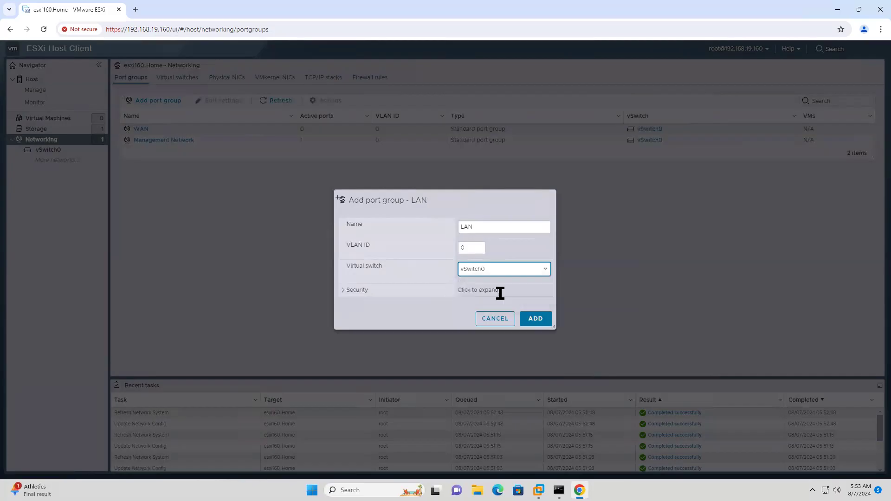
{"action": "left_click", "coordinate": [535, 319]}
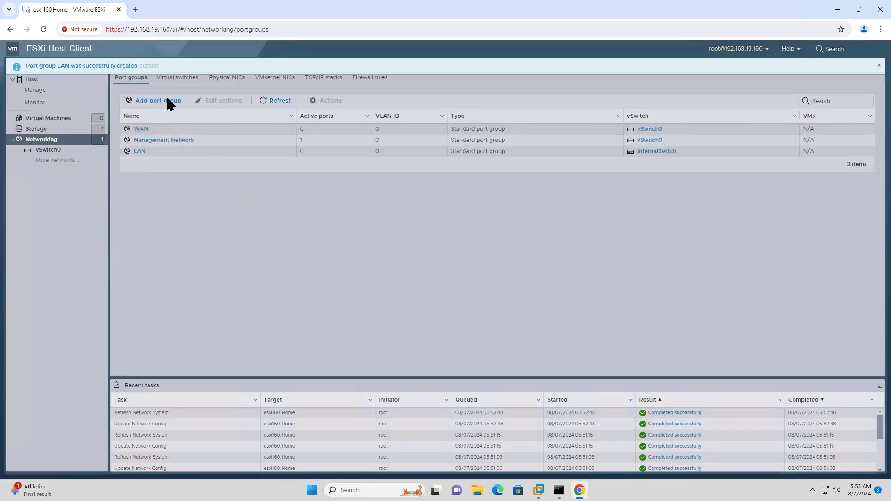
Step: Open InternalSwitch's details, then minimize the remote session to show the Paint network diagram
{"action": "left_click", "coordinate": [177, 77]}
{"action": "left_click", "coordinate": [157, 140]}
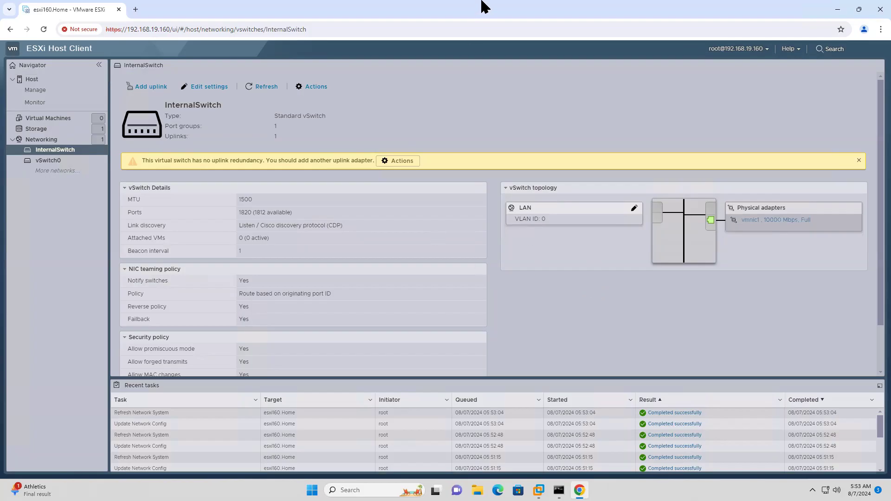
{"action": "left_click", "coordinate": [538, 6]}
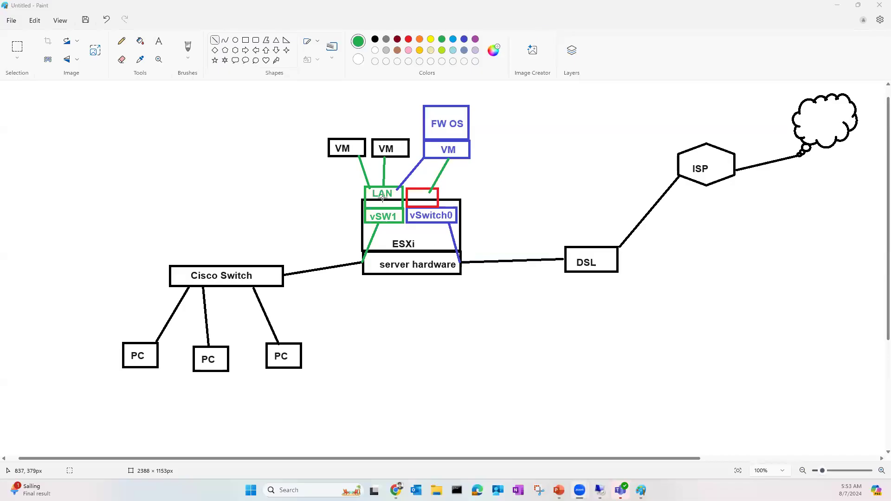
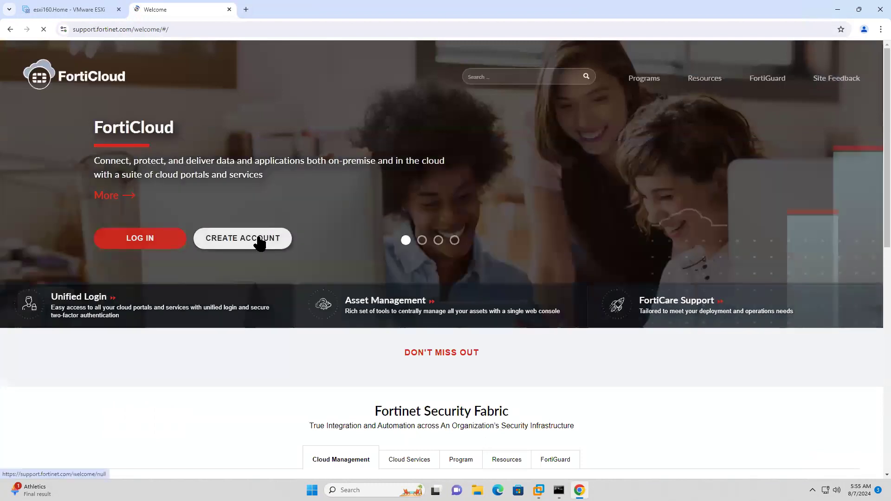
Step: Start a new FortiCloud account by submitting the sign-up e-mail address, with the government-user option unchecked
{"action": "left_click", "coordinate": [258, 240]}
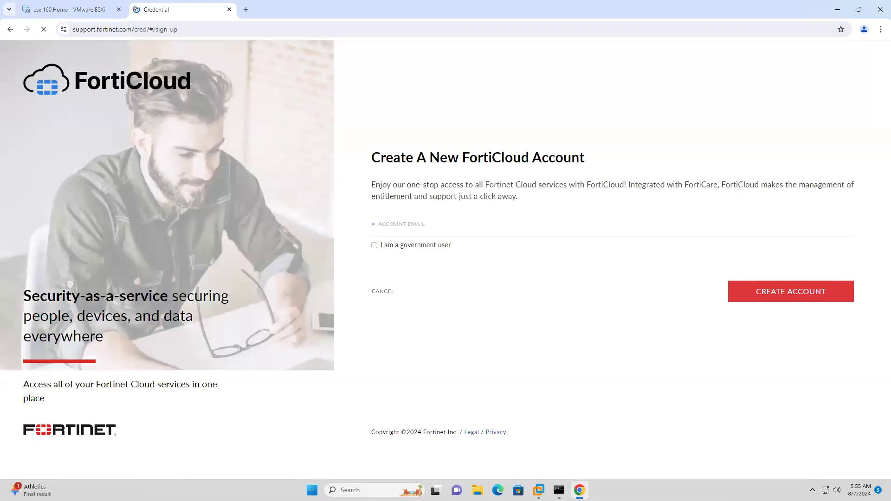
{"action": "left_click", "coordinate": [418, 229]}
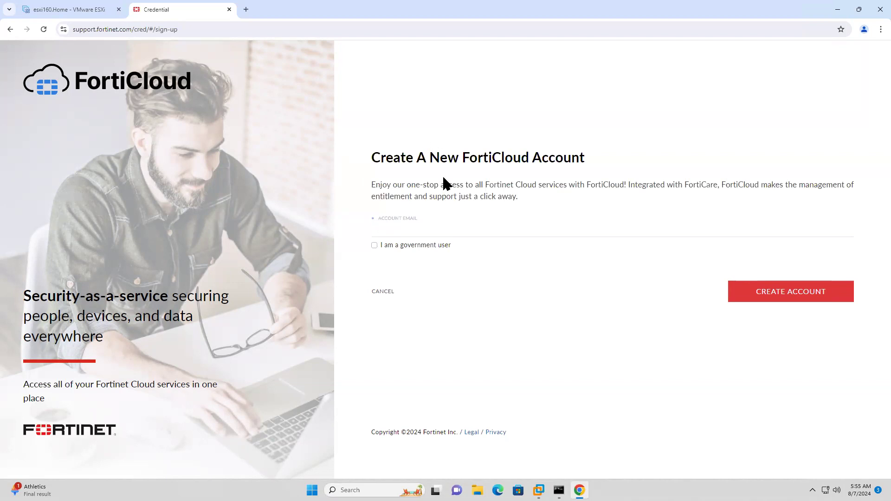
{"action": "left_click", "coordinate": [375, 245]}
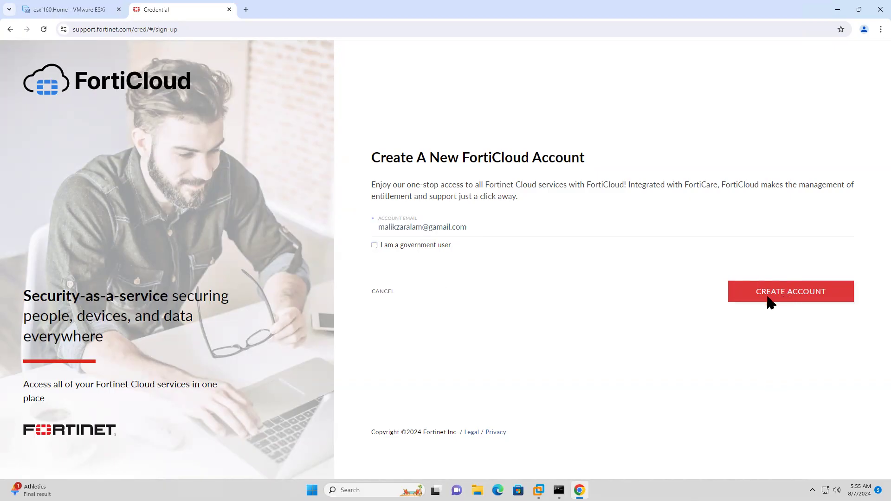
{"action": "left_click", "coordinate": [768, 300]}
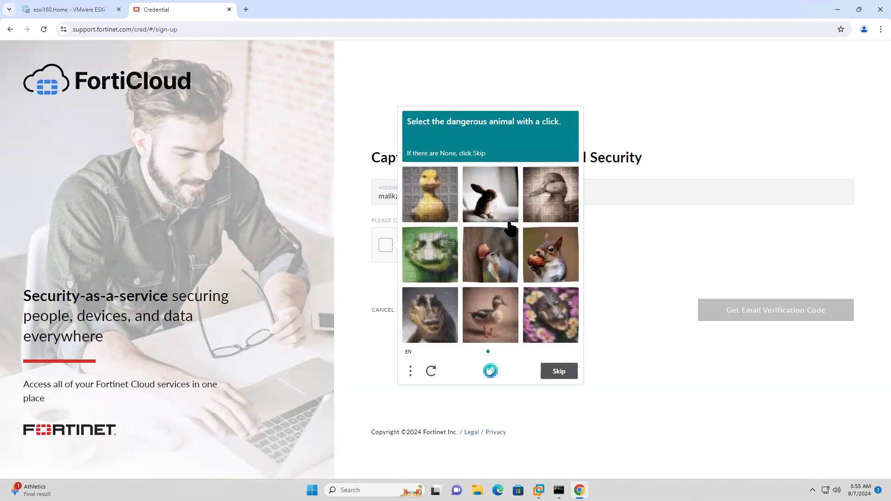
Step: Solve the hCaptcha by picking the dangerous animals in both image grids
{"action": "left_click", "coordinate": [431, 317]}
{"action": "left_click", "coordinate": [428, 255]}
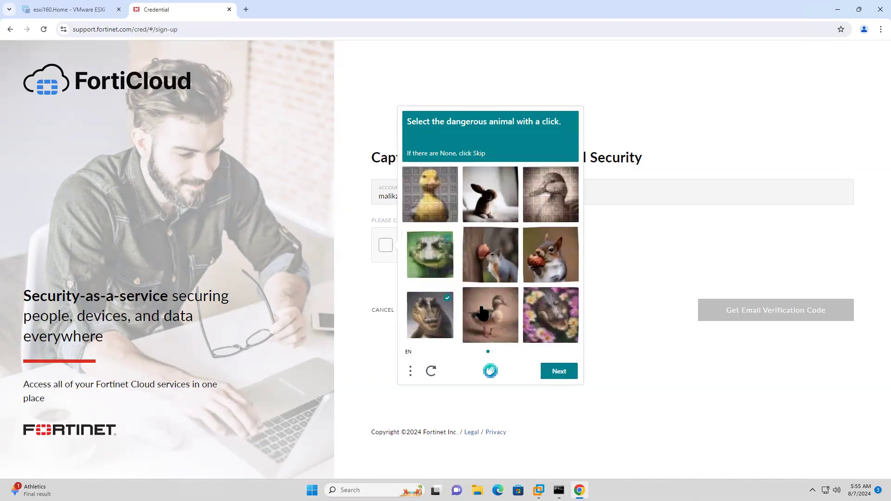
{"action": "left_click", "coordinate": [559, 376]}
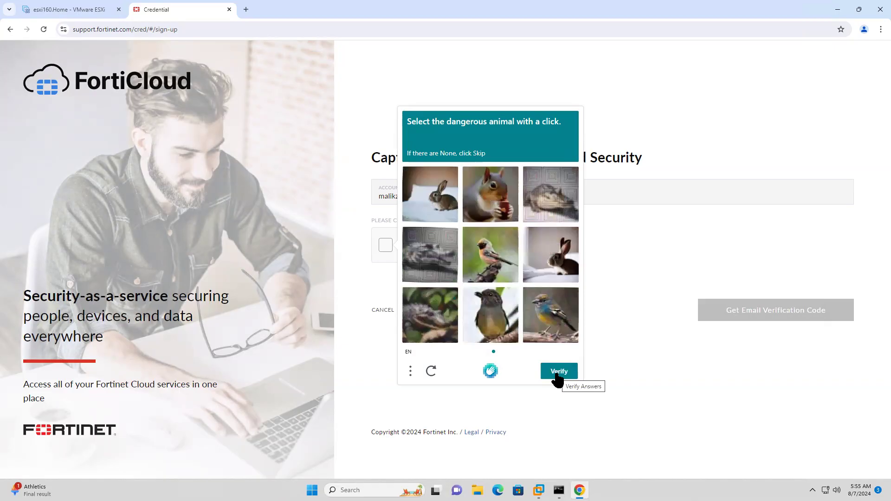
{"action": "left_click", "coordinate": [435, 275]}
{"action": "left_click", "coordinate": [439, 320]}
{"action": "left_click", "coordinate": [560, 373]}
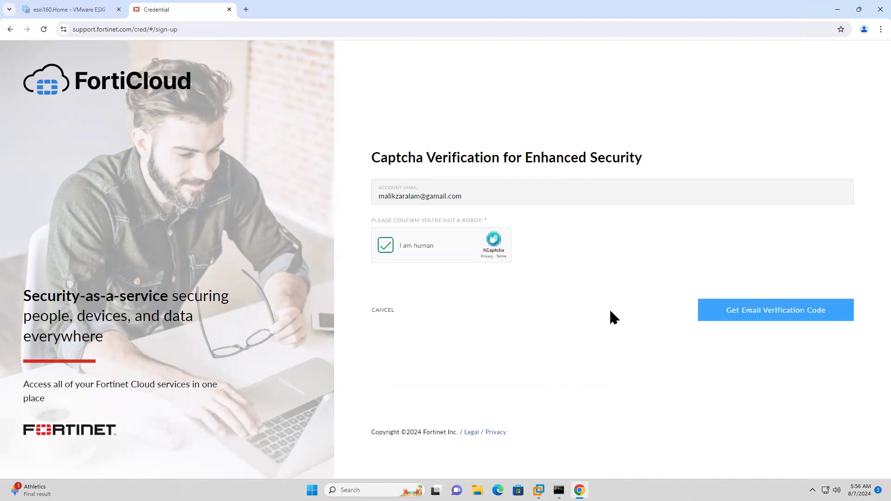
Step: Request the e-mail verification code, cancel this attempt and restart account creation
{"action": "left_click", "coordinate": [771, 313]}
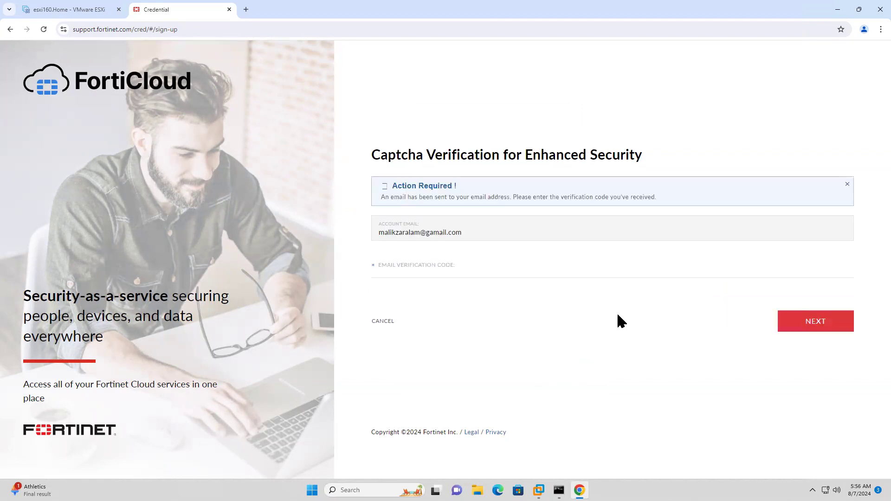
{"action": "left_click", "coordinate": [412, 268]}
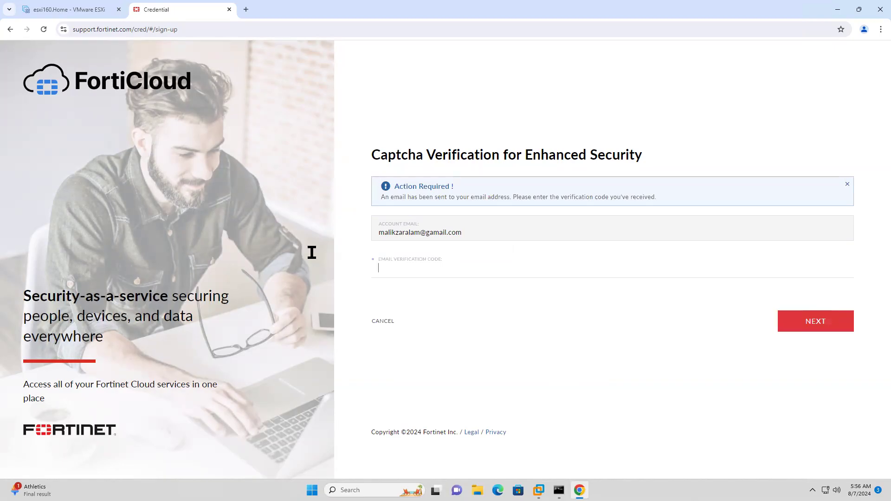
{"action": "left_click", "coordinate": [432, 231]}
{"action": "left_click", "coordinate": [377, 324]}
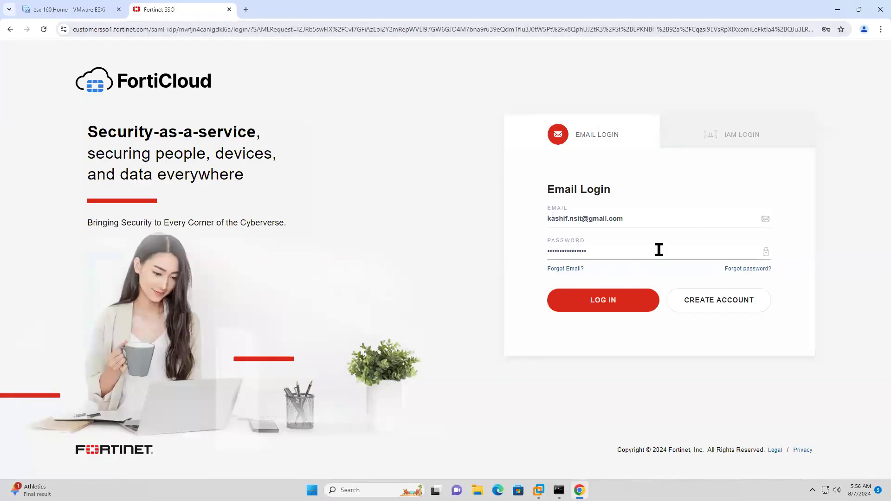
{"action": "left_click", "coordinate": [709, 302]}
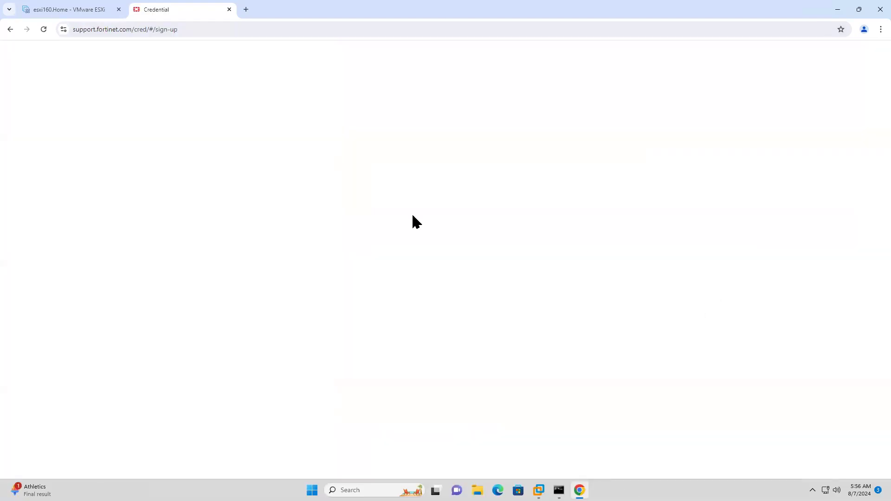
Step: Paste the sign-up e-mail, fix the gmail typo, submit it and solve the hCaptcha
{"action": "left_click", "coordinate": [423, 228]}
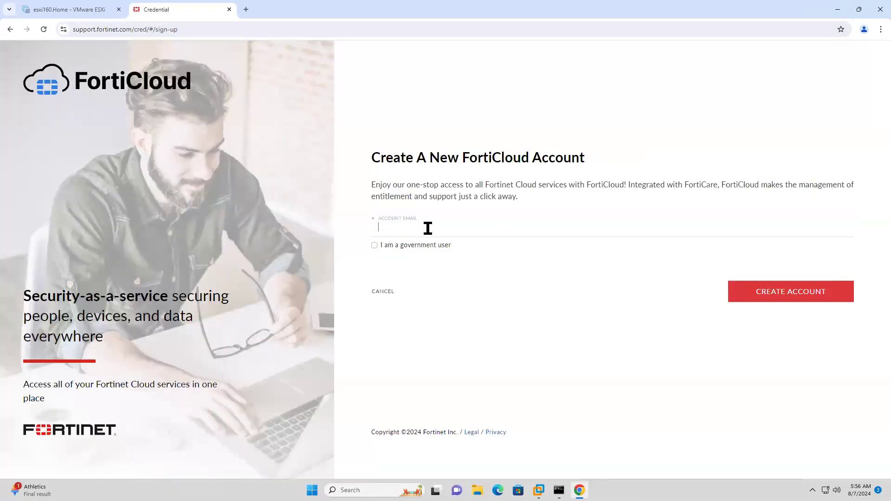
{"action": "key", "text": "ctrl+v"}
{"action": "key", "text": "BackSpace"}
{"action": "left_click", "coordinate": [790, 296]}
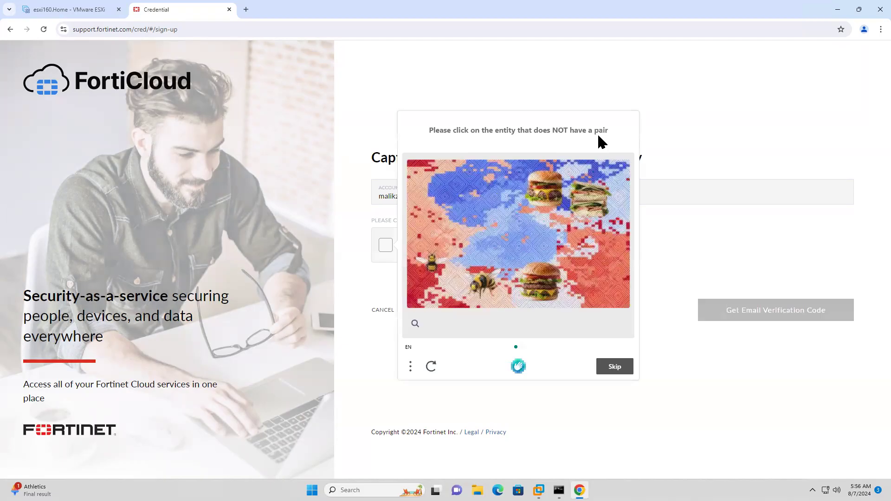
{"action": "left_click", "coordinate": [593, 205]}
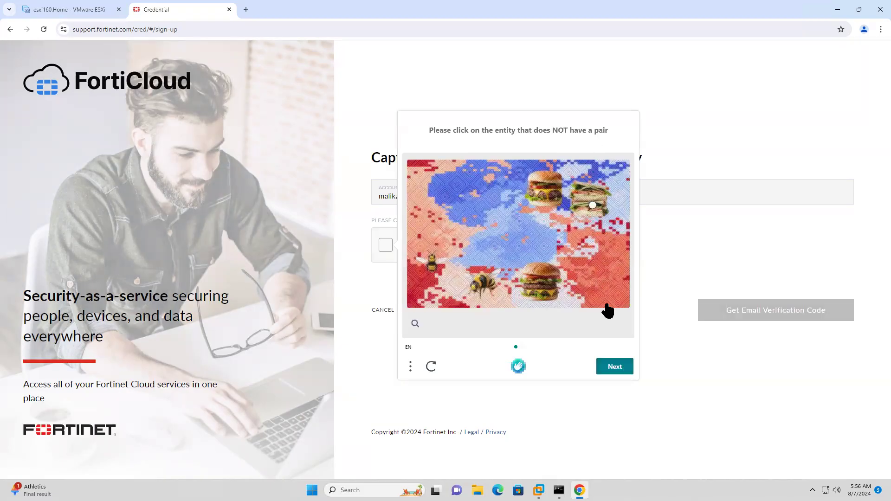
{"action": "left_click", "coordinate": [613, 368]}
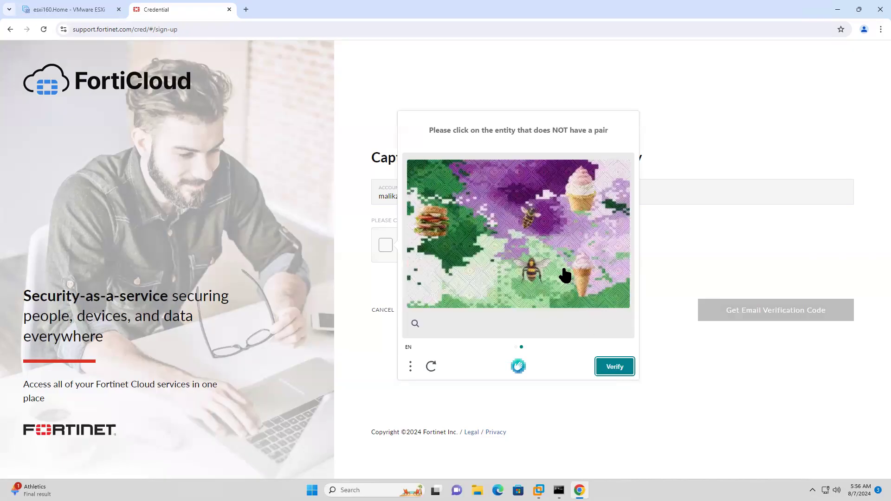
{"action": "left_click", "coordinate": [433, 224]}
{"action": "left_click", "coordinate": [616, 367]}
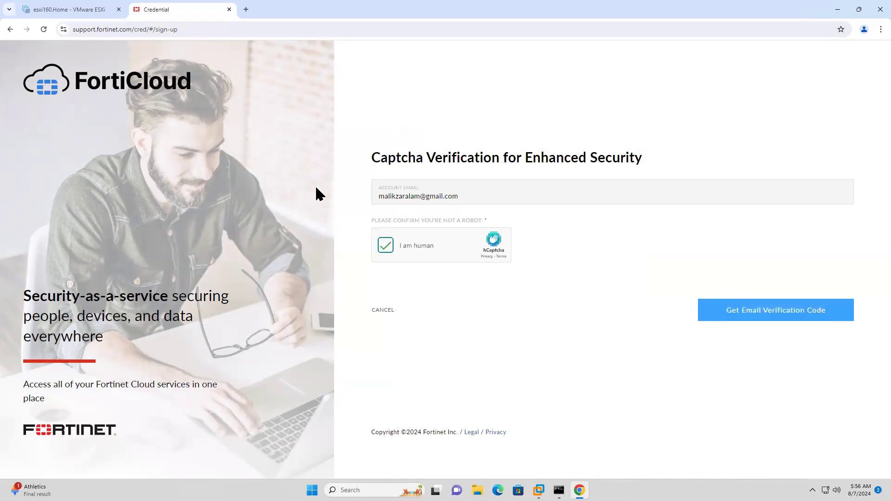
Step: Request the e-mail verification code, enter the emailed code and submit it
{"action": "left_click", "coordinate": [764, 315]}
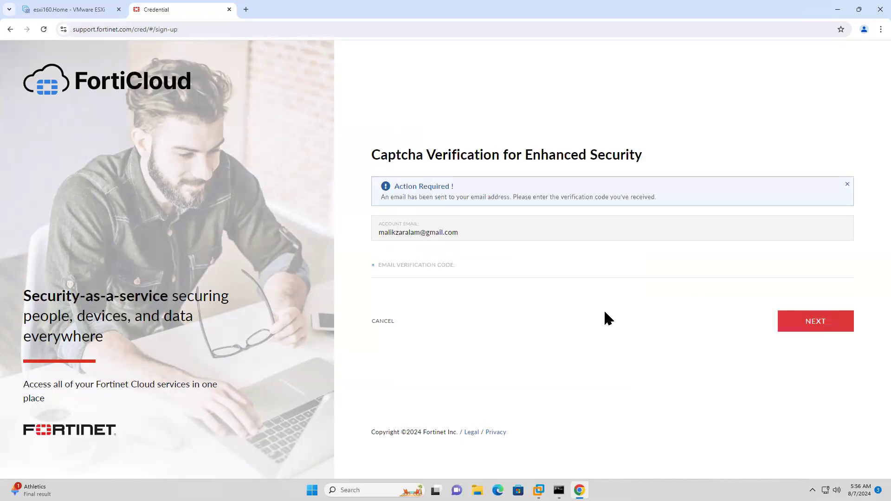
{"action": "left_click", "coordinate": [434, 266]}
{"action": "left_click", "coordinate": [834, 326]}
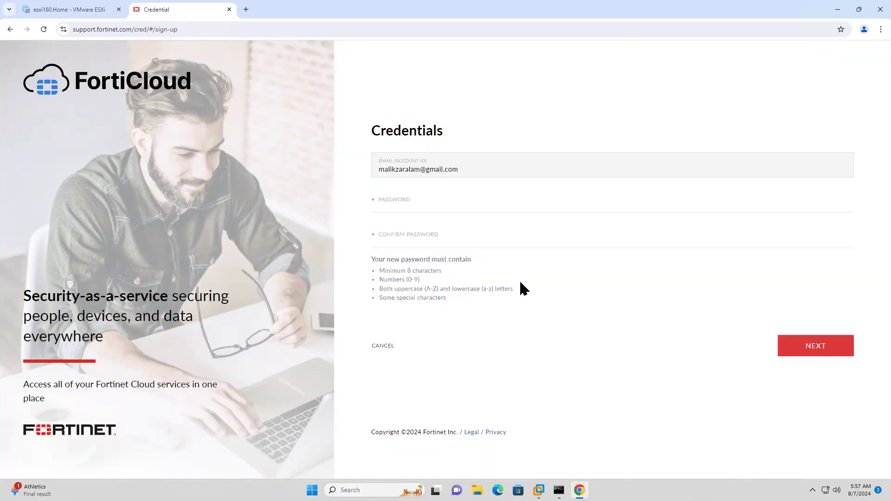
Step: Set and confirm the new account password, then submit the credentials
{"action": "left_click", "coordinate": [476, 207]}
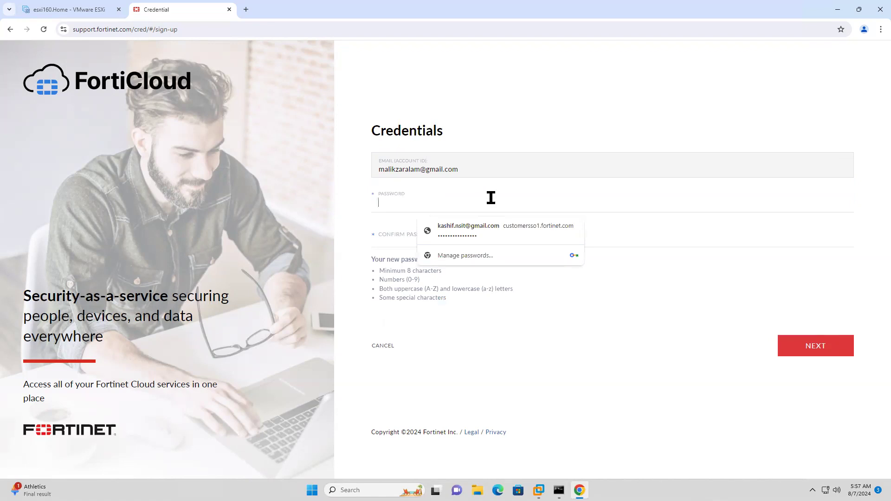
{"action": "type", "text": "••••••••••"}
{"action": "key", "text": "Tab"}
{"action": "type", "text": "••••••••••"}
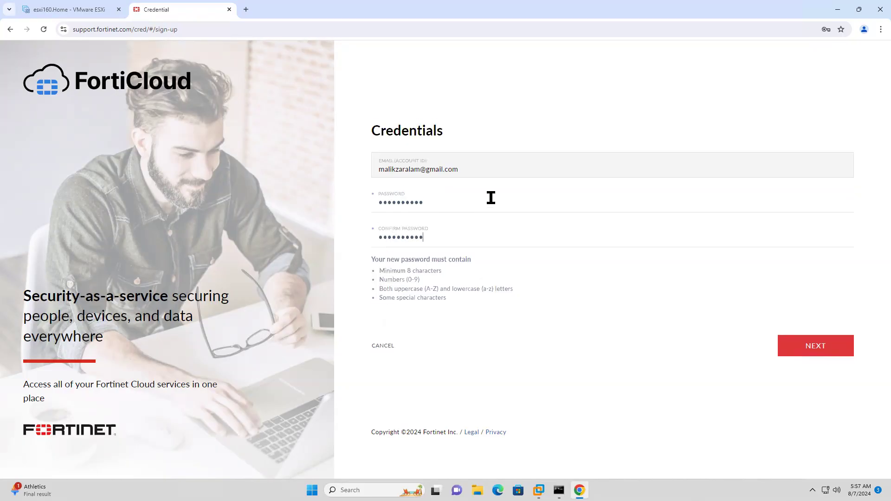
{"action": "left_click", "coordinate": [831, 352]}
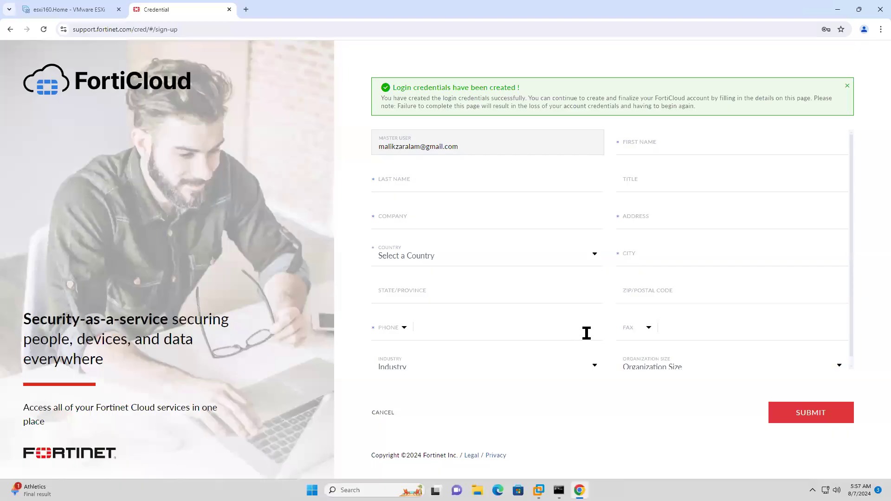
Step: Fill in first and last name, job title 'Security Analyst' and company 'SecurePurple'
{"action": "left_click", "coordinate": [442, 182]}
{"action": "left_click", "coordinate": [645, 146]}
{"action": "left_click", "coordinate": [437, 188]}
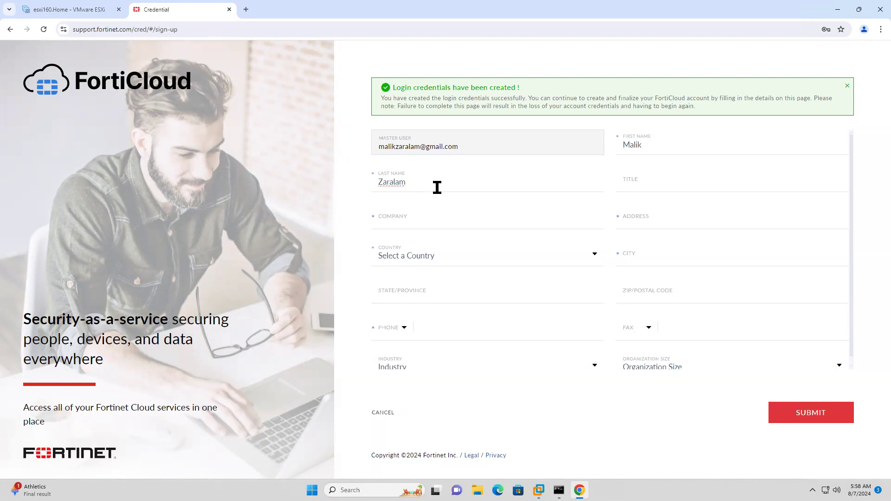
{"action": "left_click", "coordinate": [655, 189]}
{"action": "type", "text": "Security Analyst"}
{"action": "left_click", "coordinate": [539, 226]}
{"action": "type", "text": "SecurePurple"}
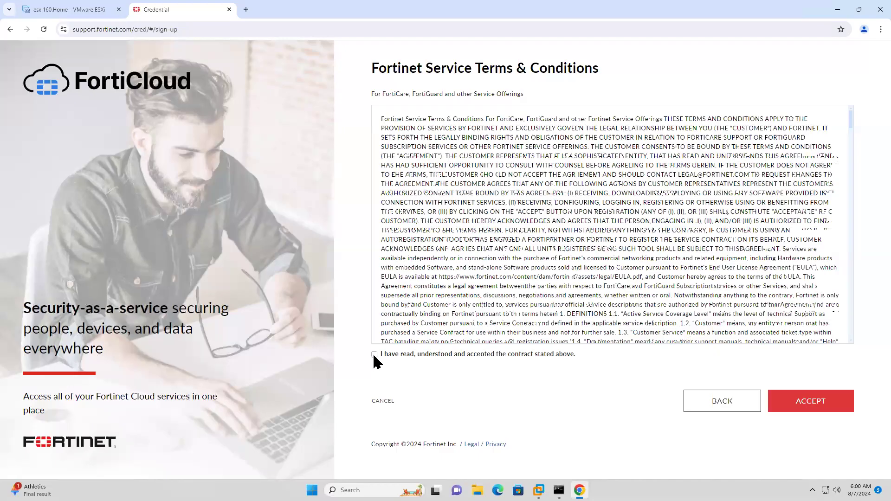
Step: Accept the service terms, complete the account and dismiss the browser's password prompt
{"action": "left_click", "coordinate": [795, 400]}
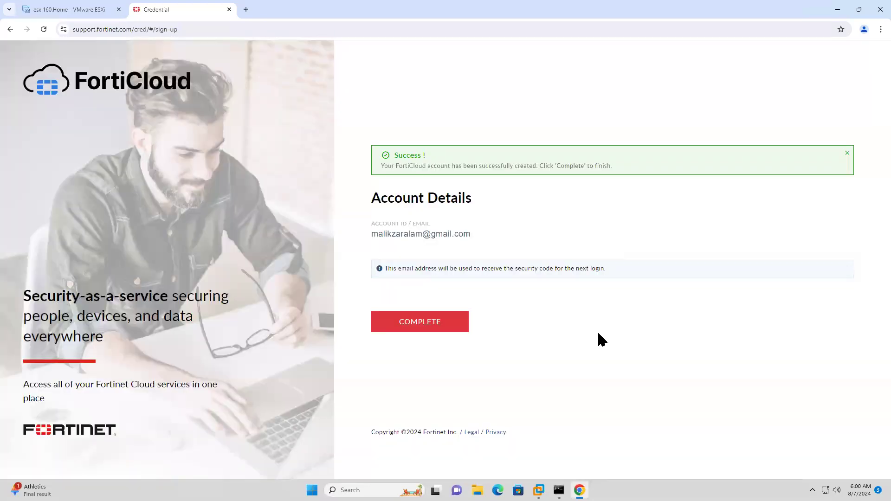
{"action": "left_click", "coordinate": [433, 332]}
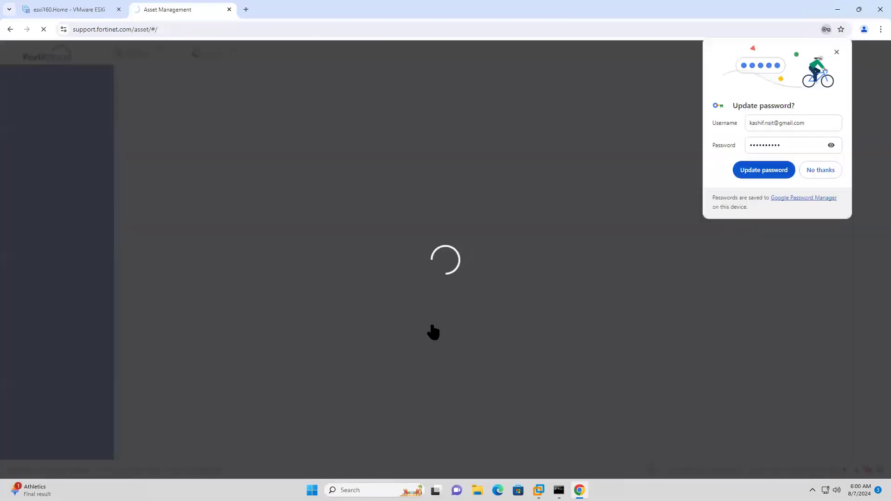
{"action": "left_click", "coordinate": [525, 160]}
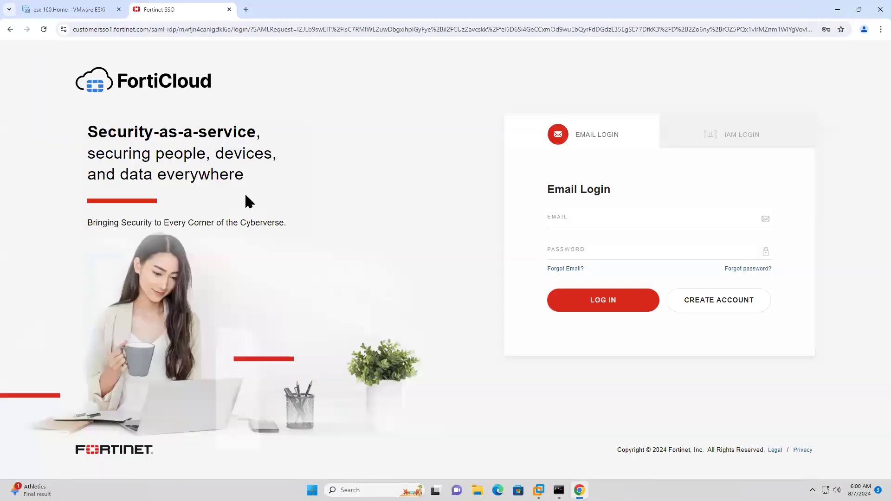
Step: Log in with the new account's corrected e-mail and password
{"action": "left_click", "coordinate": [575, 223]}
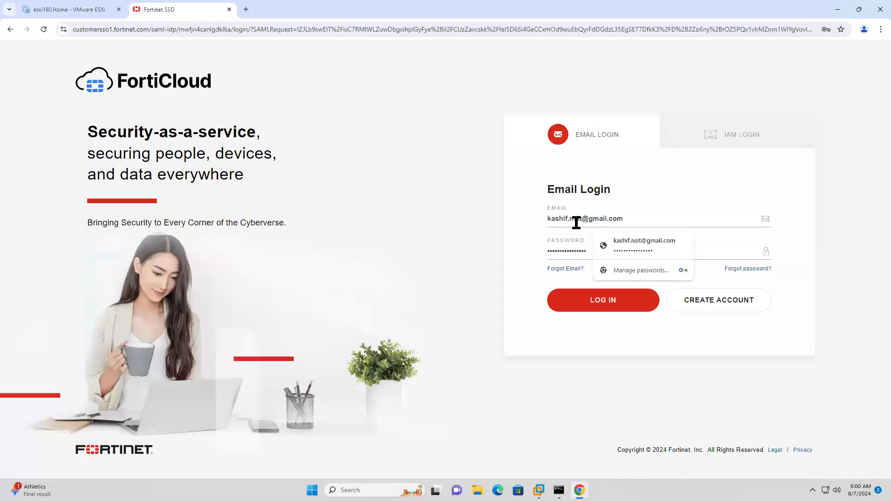
{"action": "key", "text": "ctrl+a"}
{"action": "key", "text": "BackSpace"}
{"action": "key", "text": "ctrl+v"}
{"action": "left_click", "coordinate": [599, 220]}
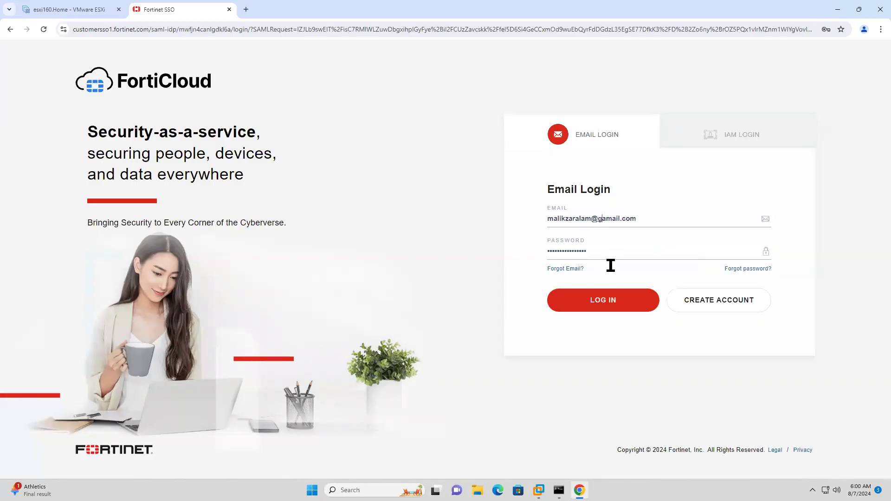
{"action": "key", "text": "Delete"}
{"action": "double_click", "coordinate": [609, 258]}
{"action": "type", "text": "•••••••••"}
{"action": "key", "text": "Return"}
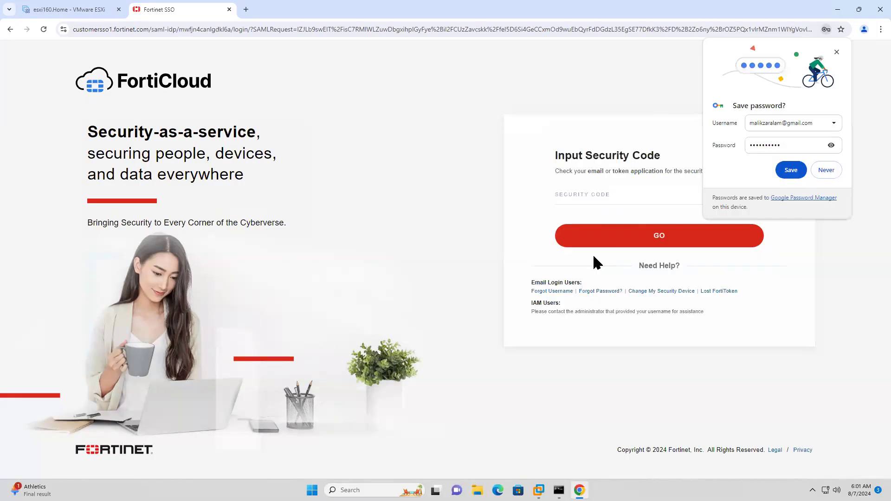
Step: Save the login in the browser and clear autofilled text from the security code field
{"action": "left_click", "coordinate": [793, 174]}
{"action": "left_click", "coordinate": [649, 201]}
{"action": "left_click_drag", "start_coordinate": [660, 196], "coordinate": [510, 195]}
{"action": "key", "text": "BackSpace"}
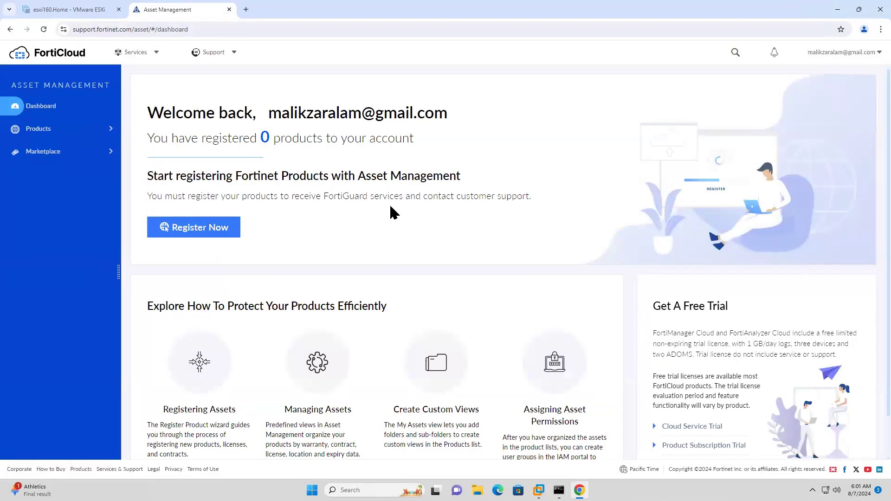
Step: Download the FortiGate 7.6.0 new-deployment OVF zip for VMWare ESXi from Support > VM Images and check download history
{"action": "left_click", "coordinate": [233, 54]}
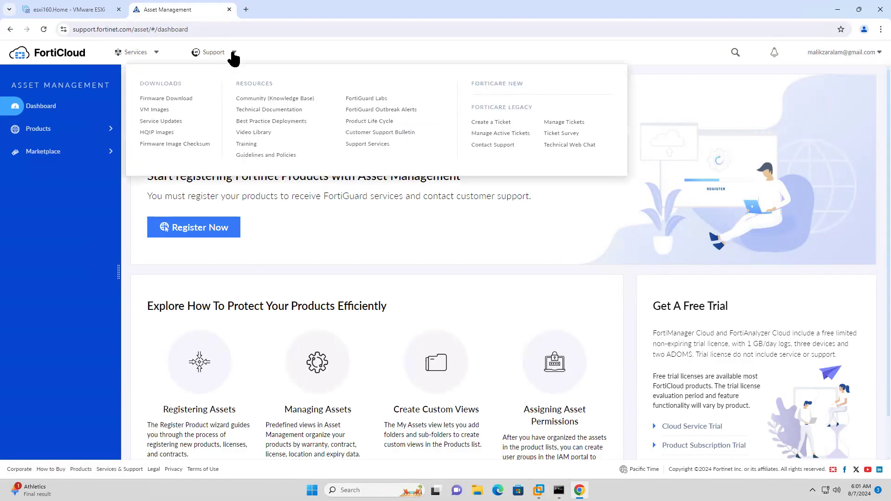
{"action": "left_click", "coordinate": [153, 111]}
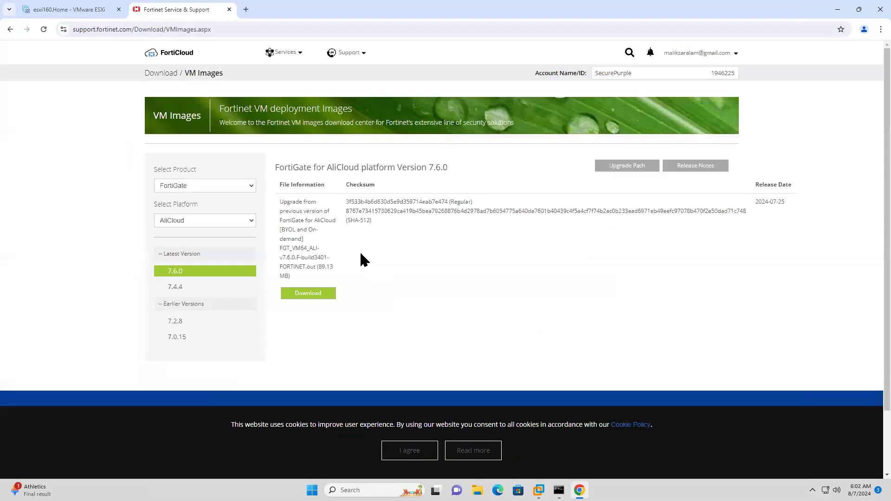
{"action": "left_click", "coordinate": [243, 222]}
{"action": "left_click", "coordinate": [199, 314]}
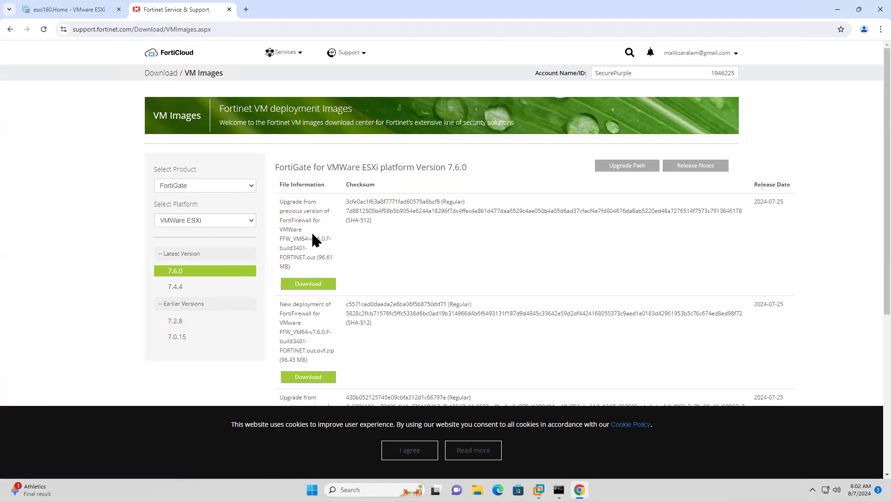
{"action": "scroll", "coordinate": [380, 275], "scroll_direction": "down", "scroll_amount": 5}
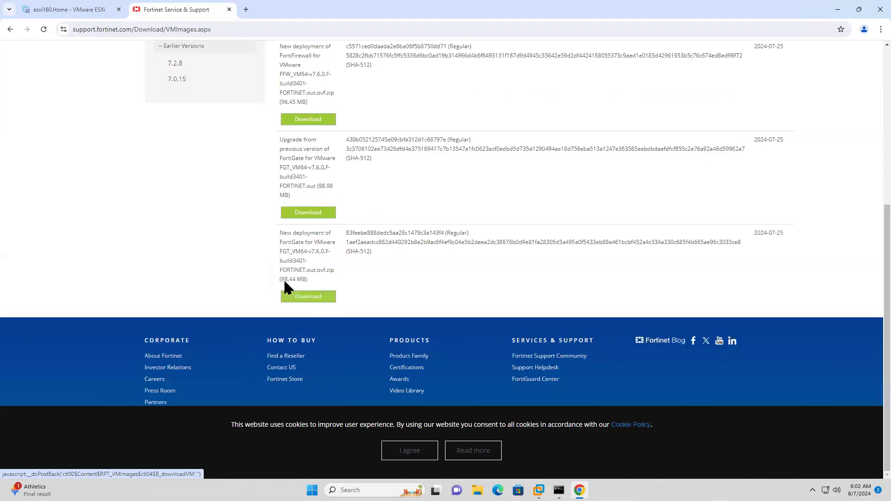
{"action": "left_click", "coordinate": [316, 299]}
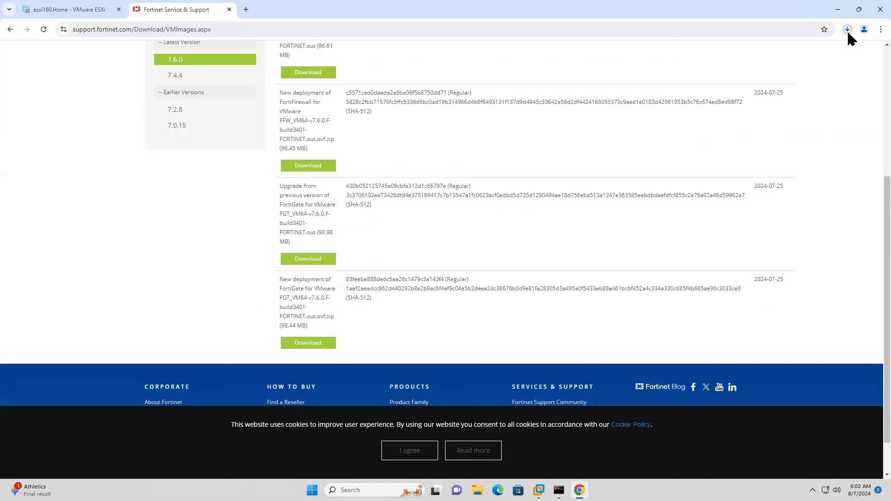
{"action": "left_click", "coordinate": [847, 29]}
{"action": "left_click", "coordinate": [846, 31]}
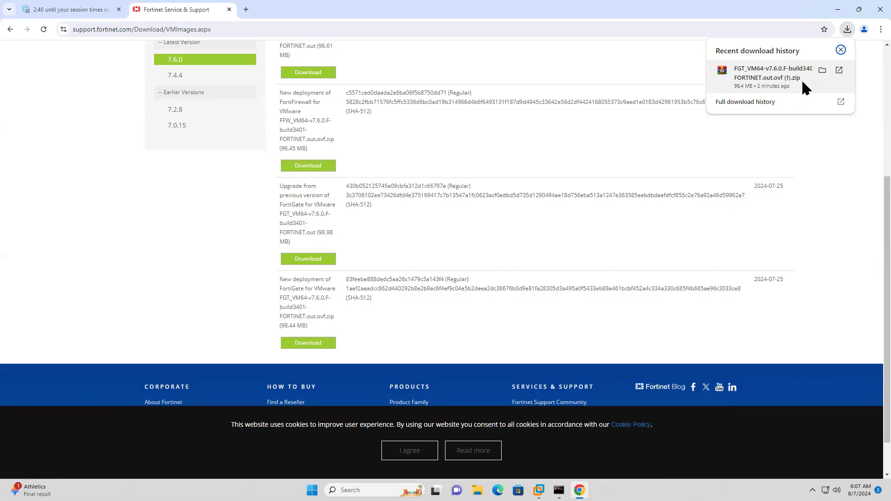
Step: Create a new folder named 'FortiGateVM' in Downloads
{"action": "left_click", "coordinate": [821, 70]}
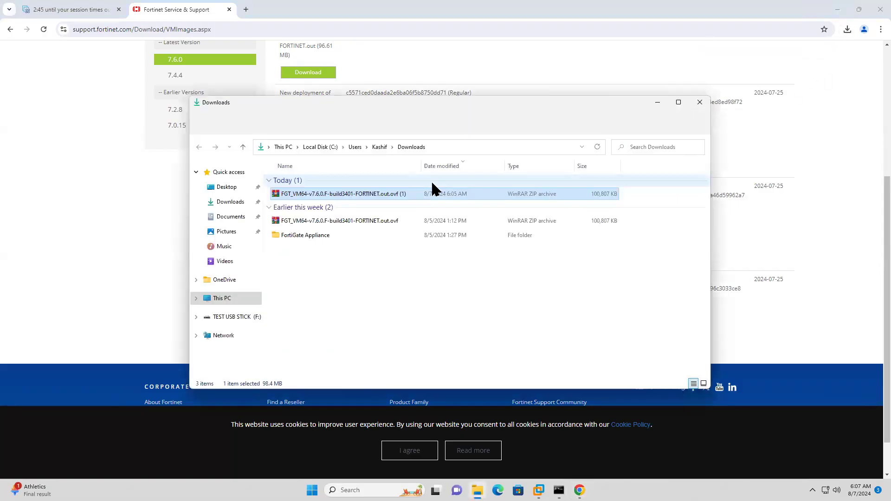
{"action": "left_click", "coordinate": [311, 284]}
{"action": "right_click", "coordinate": [311, 284]}
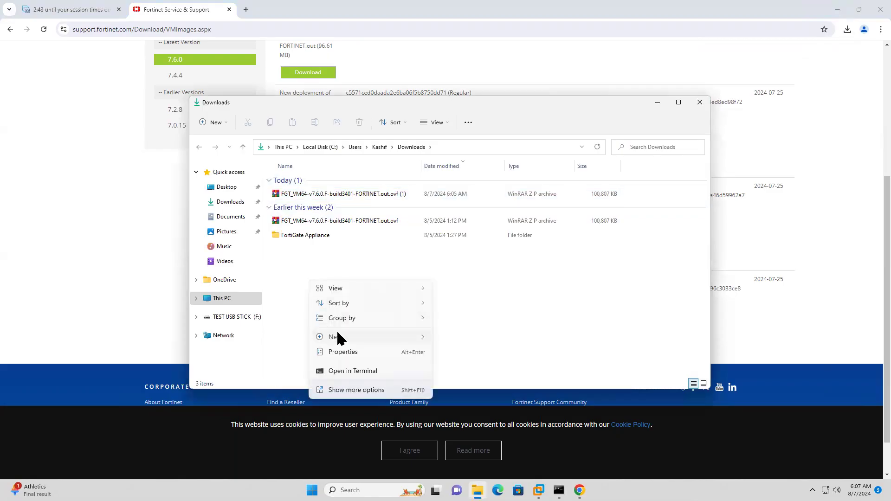
{"action": "mouse_move", "coordinate": [336, 331]}
{"action": "left_click", "coordinate": [457, 188]}
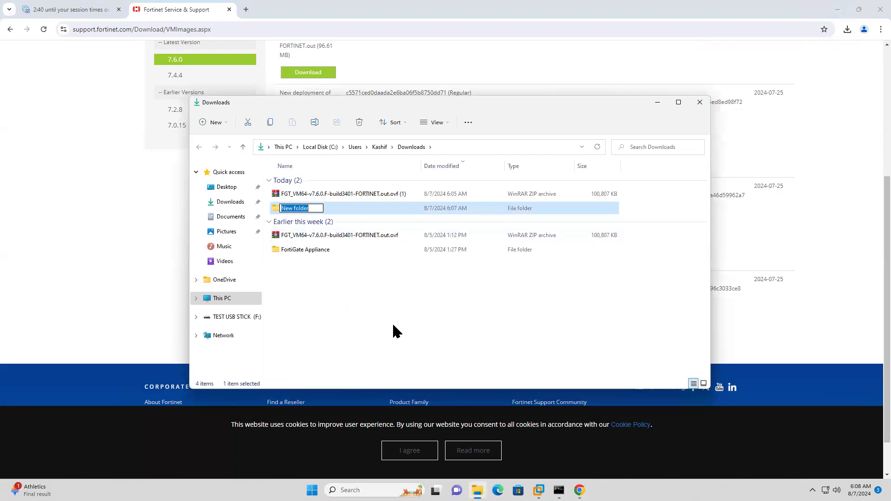
{"action": "type", "text": "FortiGateVM"}
{"action": "key", "text": "Return"}
Step: Extract the FortiGate zip into Downloads\FortiGateVM and select the extracted files
{"action": "left_click", "coordinate": [339, 193]}
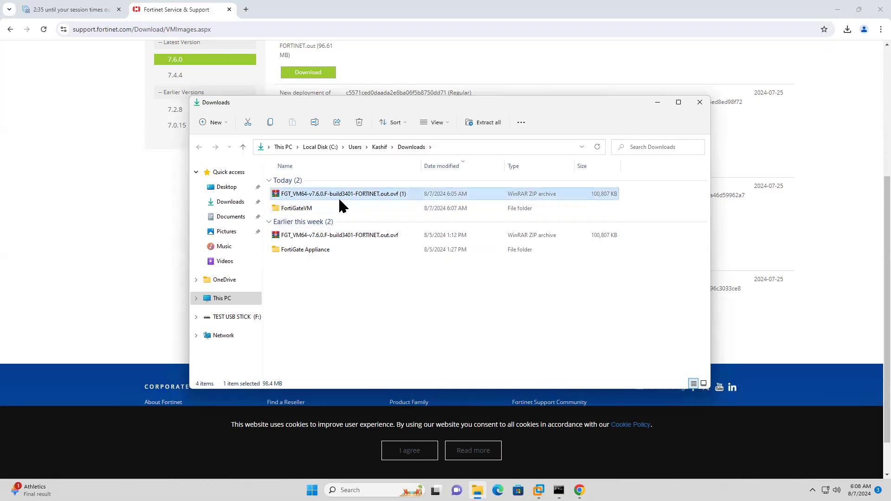
{"action": "right_click", "coordinate": [338, 197]}
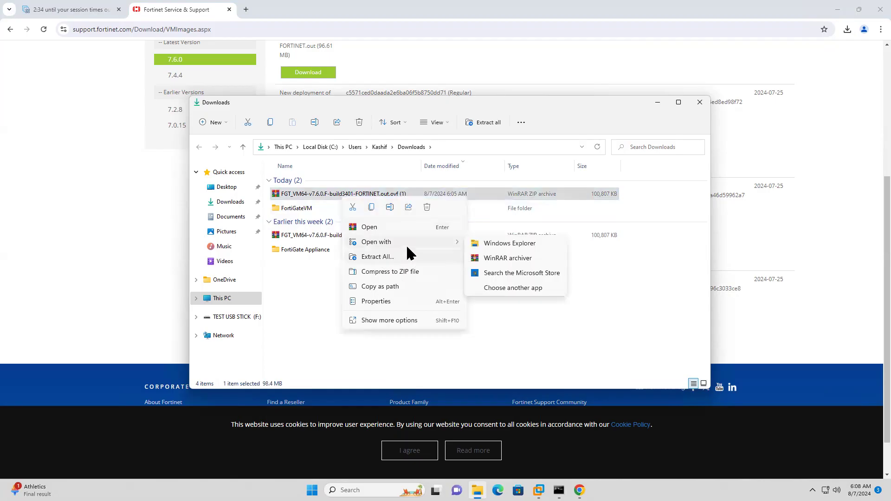
{"action": "left_click", "coordinate": [407, 256]}
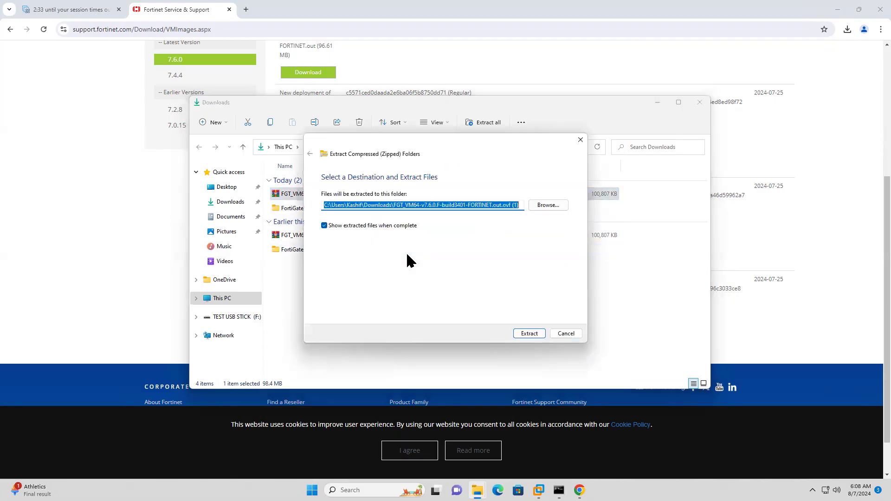
{"action": "left_click", "coordinate": [545, 204]}
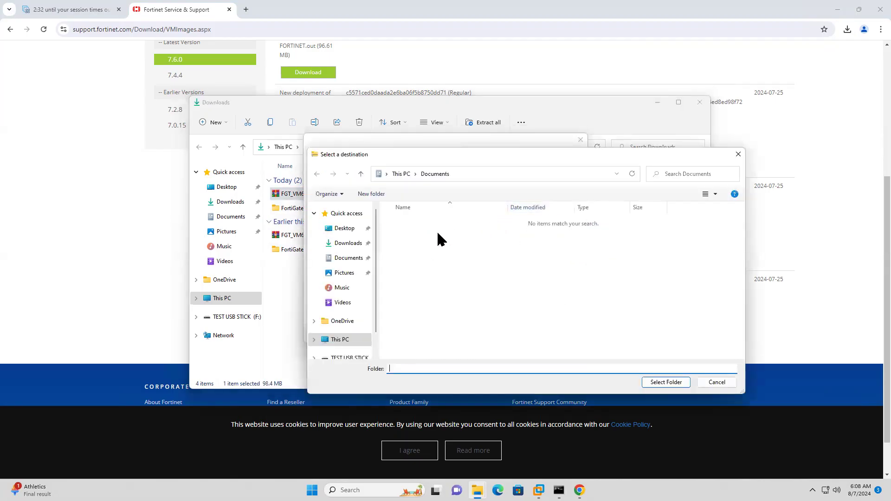
{"action": "left_click", "coordinate": [372, 246]}
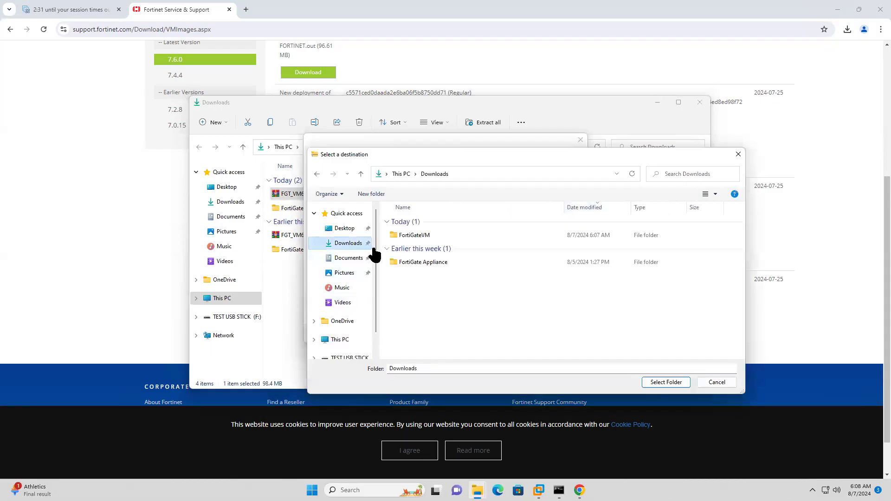
{"action": "double_click", "coordinate": [411, 235]}
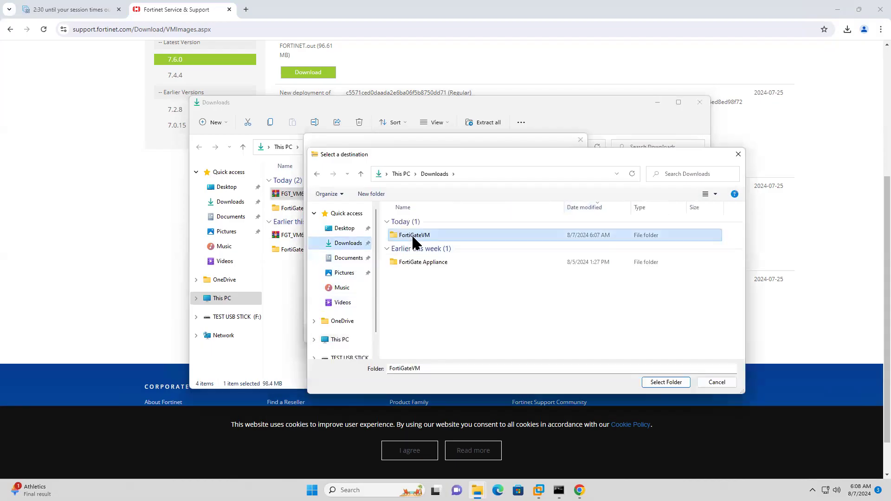
{"action": "left_click", "coordinate": [666, 382]}
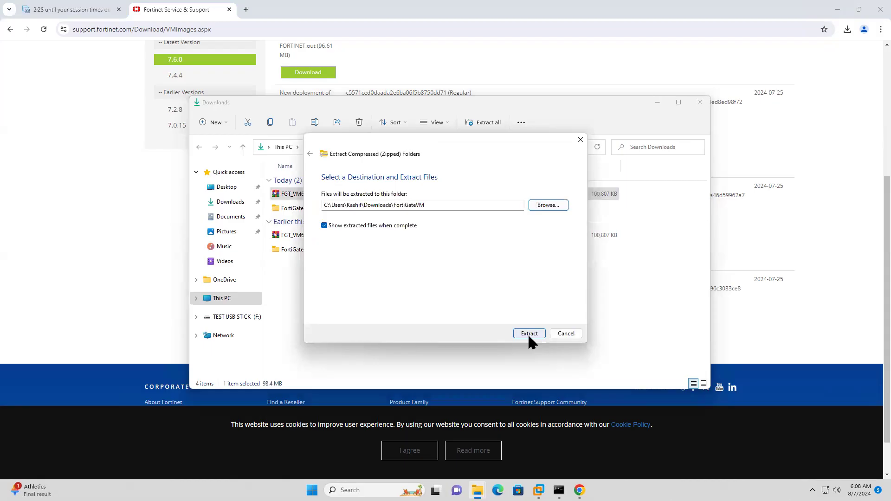
{"action": "left_click", "coordinate": [529, 334]}
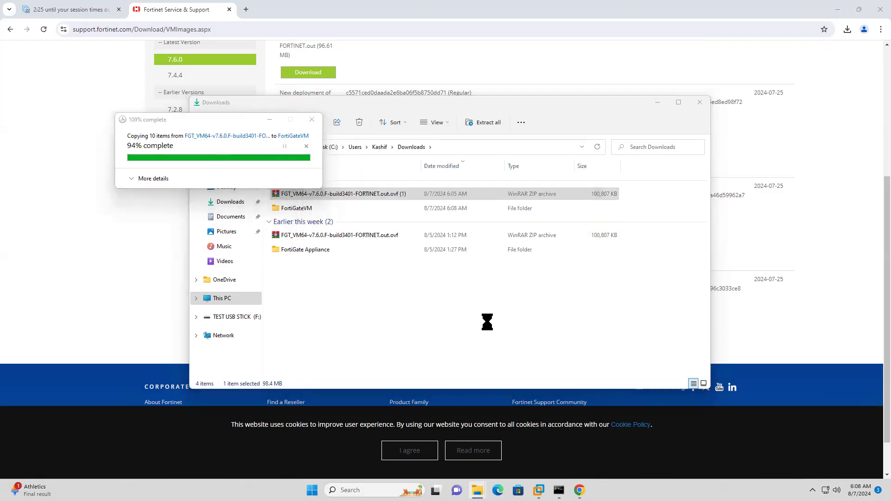
{"action": "left_click_drag", "start_coordinate": [372, 339], "coordinate": [306, 192]}
{"action": "left_click_drag", "start_coordinate": [438, 359], "coordinate": [300, 193]}
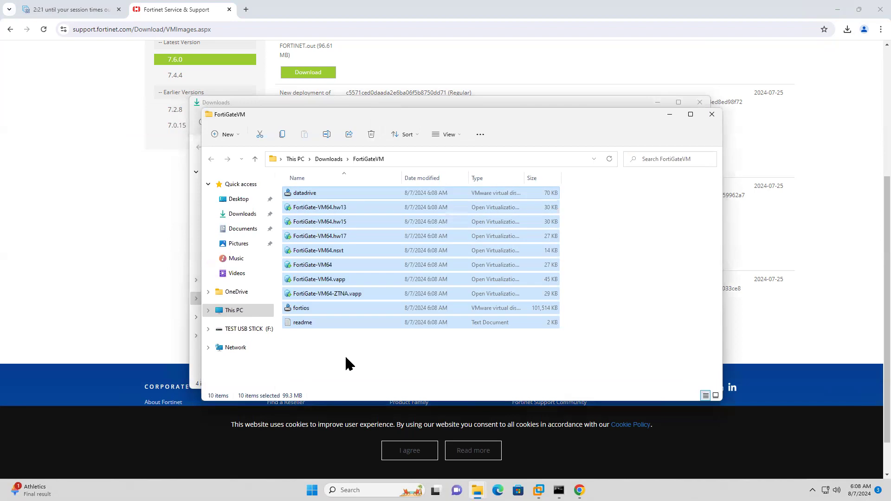
Step: Start a Deploy from OVF virtual machine named 'FortiGateFirewall'
{"action": "left_click", "coordinate": [76, 13]}
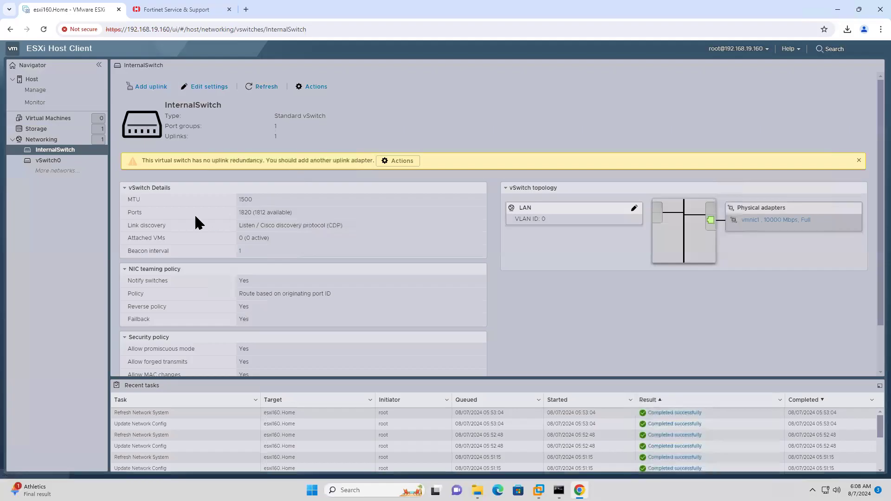
{"action": "left_click", "coordinate": [67, 119]}
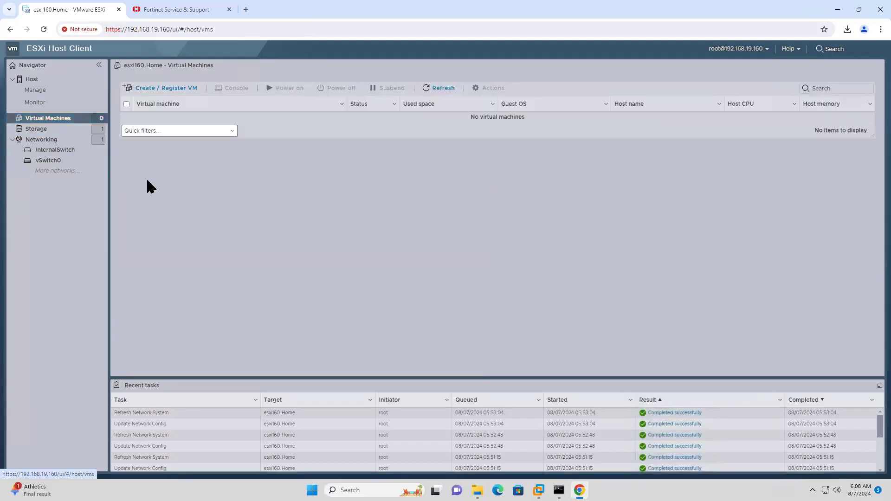
{"action": "left_click", "coordinate": [186, 95]}
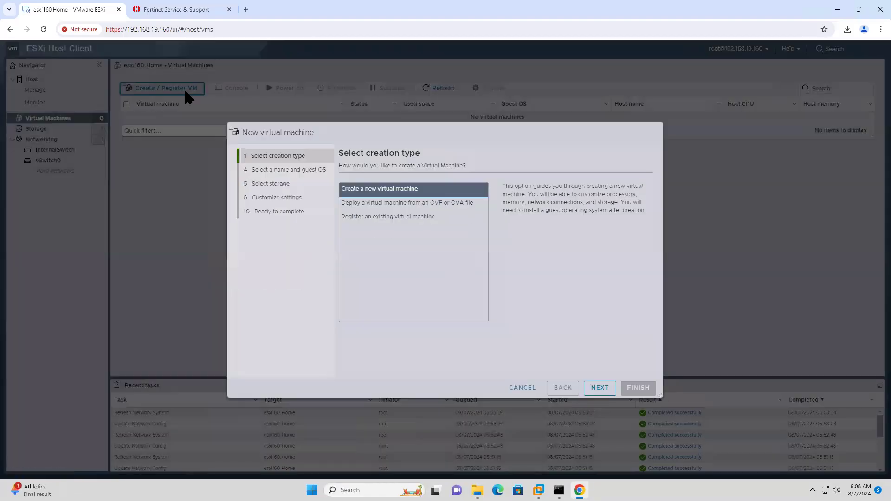
{"action": "left_click", "coordinate": [434, 204]}
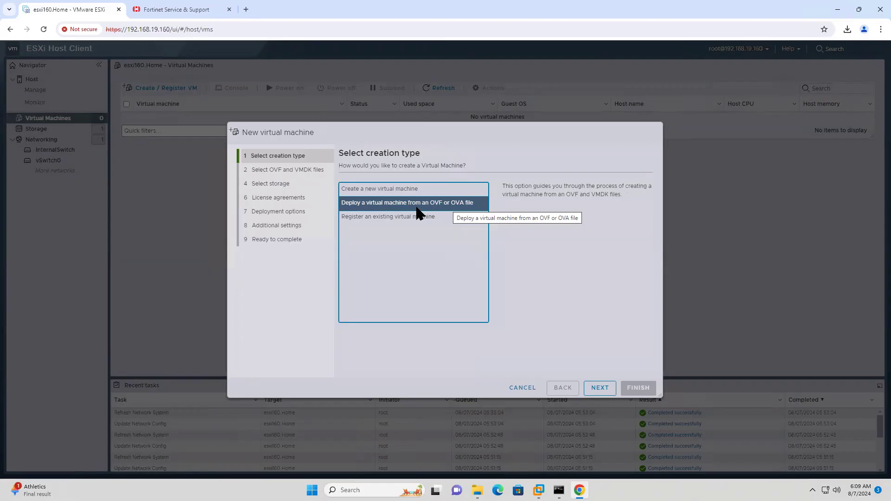
{"action": "left_click", "coordinate": [600, 388]}
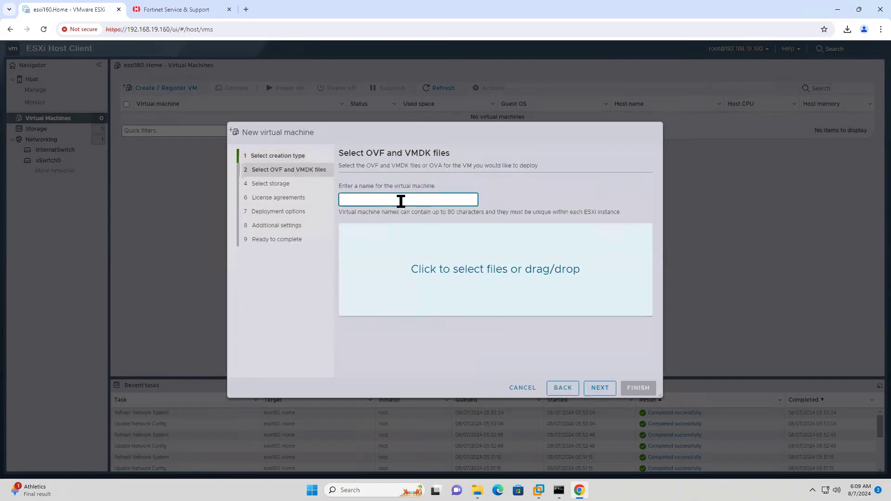
{"action": "key", "text": "BackSpace"}
{"action": "type", "text": "tiGateFirewall"}
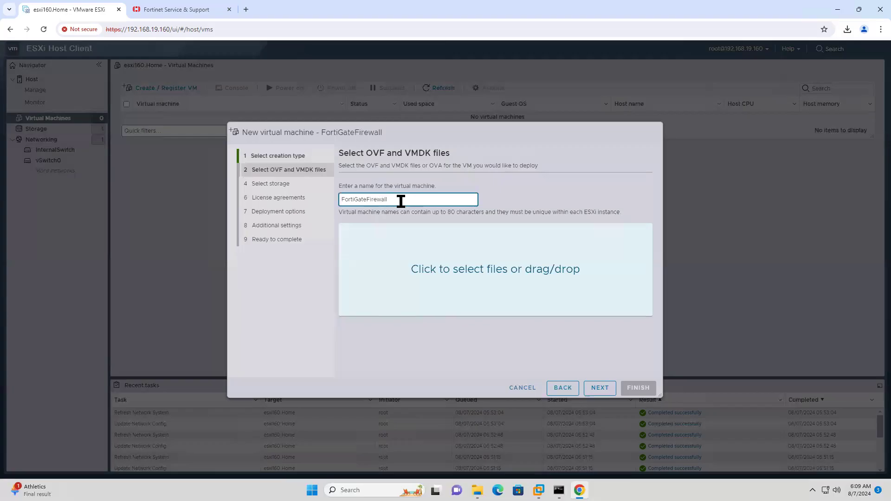
Step: Select all files in the FortiGateVM folder as the deployment files
{"action": "left_click", "coordinate": [444, 251]}
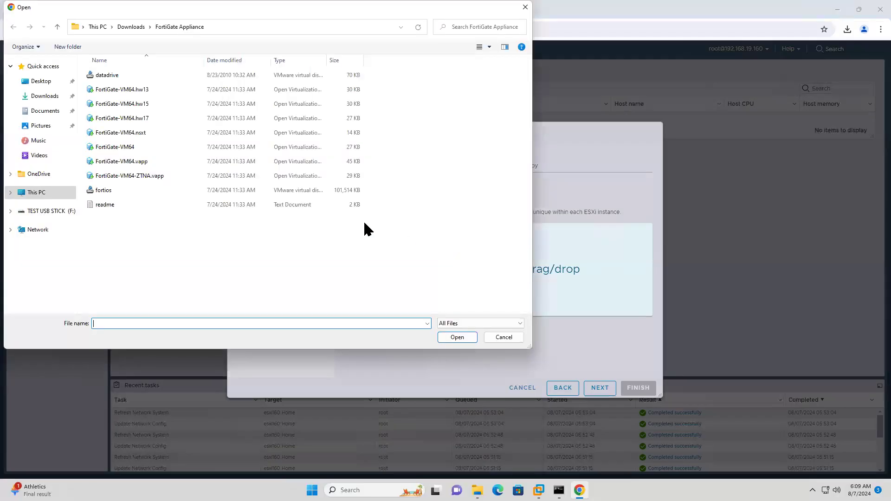
{"action": "left_click", "coordinate": [126, 27]}
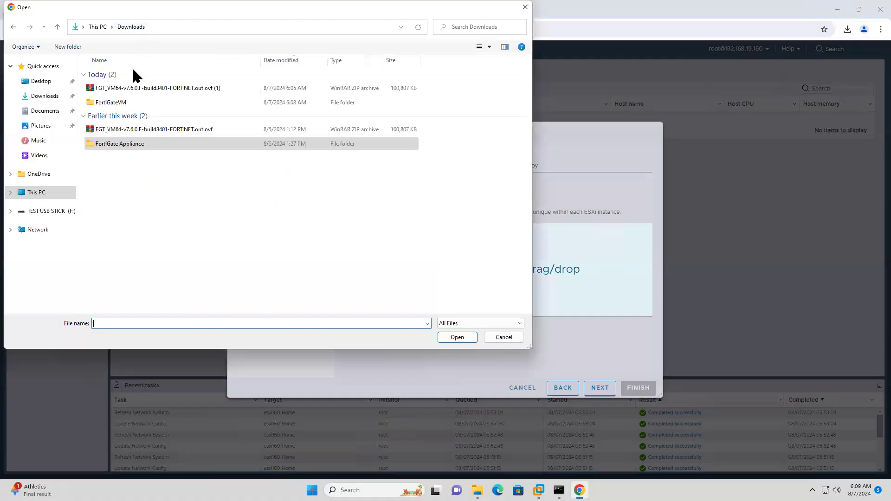
{"action": "double_click", "coordinate": [126, 102]}
{"action": "left_click_drag", "start_coordinate": [190, 237], "coordinate": [106, 75]}
{"action": "left_click", "coordinate": [457, 336]}
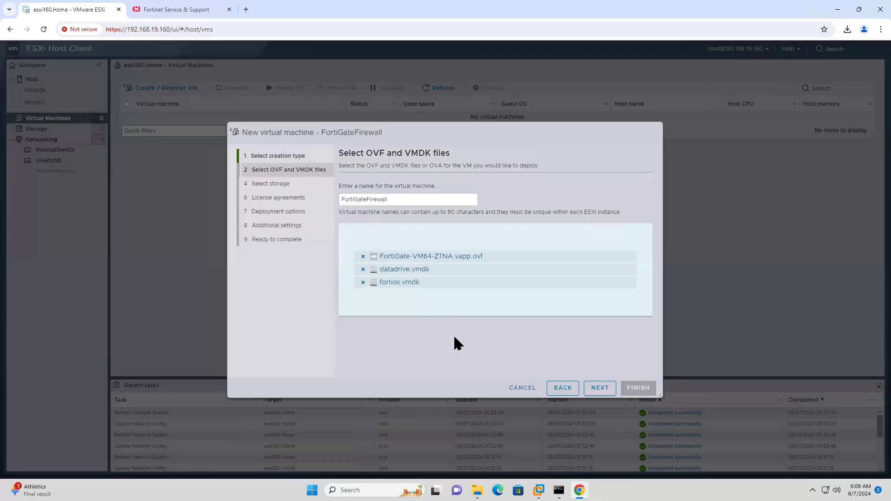
Step: Keep localds_esxi160 as storage and accept the license agreement
{"action": "left_click", "coordinate": [590, 384]}
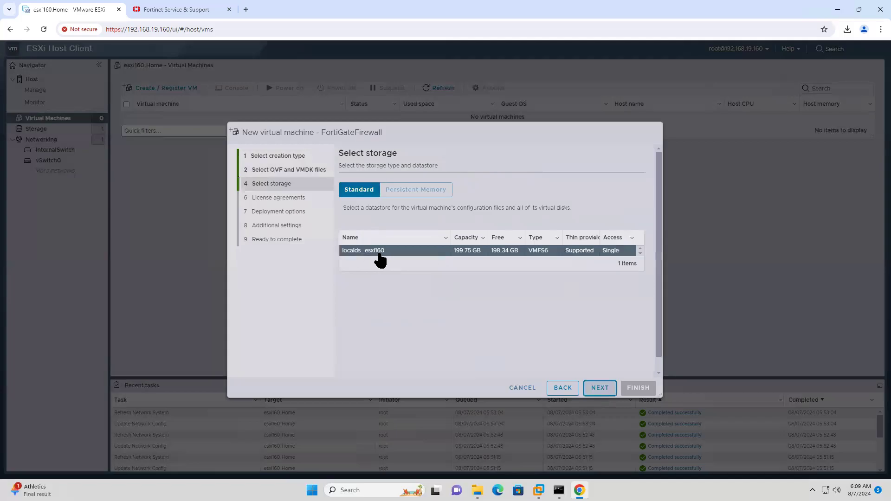
{"action": "left_click", "coordinate": [594, 390]}
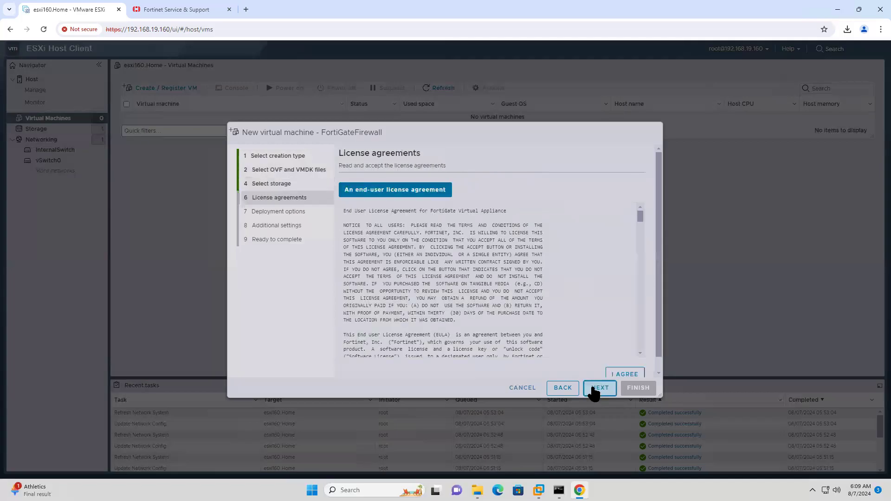
{"action": "left_click", "coordinate": [625, 374]}
{"action": "left_click", "coordinate": [598, 388]}
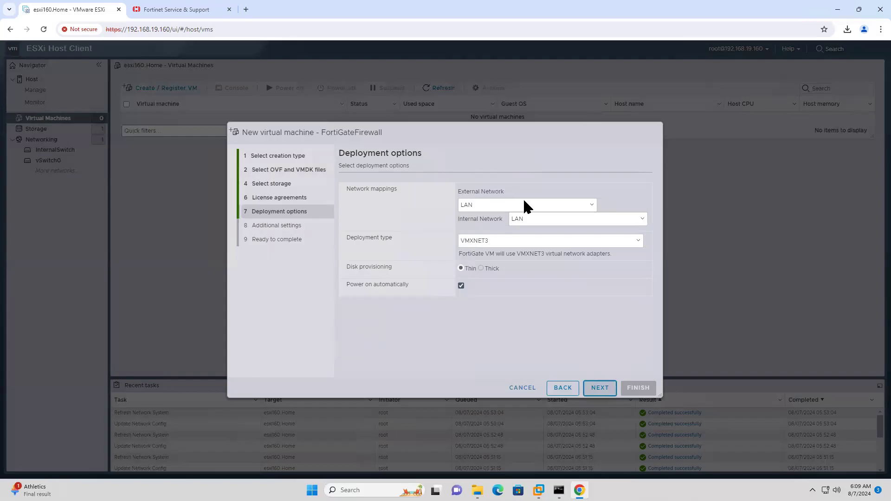
Step: Map External Network to WAN and keep Internal Network on LAN
{"action": "left_click", "coordinate": [490, 206]}
{"action": "left_click", "coordinate": [481, 221]}
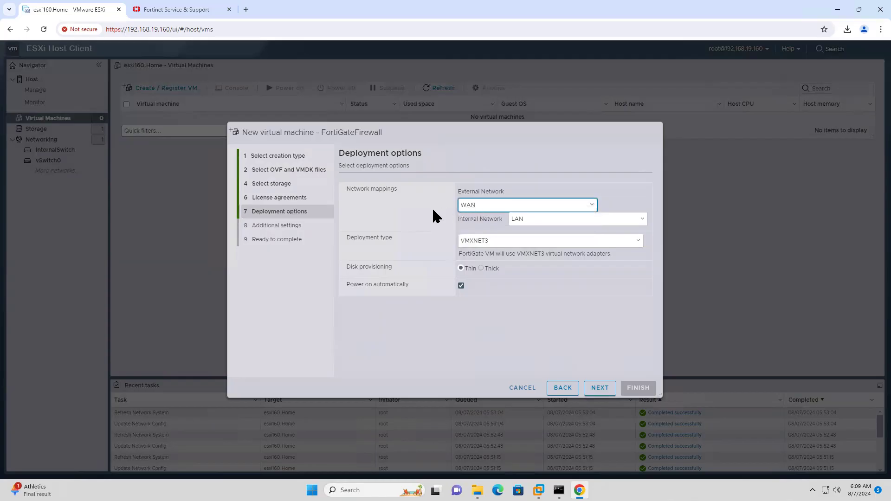
{"action": "left_click", "coordinate": [543, 223]}
{"action": "left_click", "coordinate": [510, 224]}
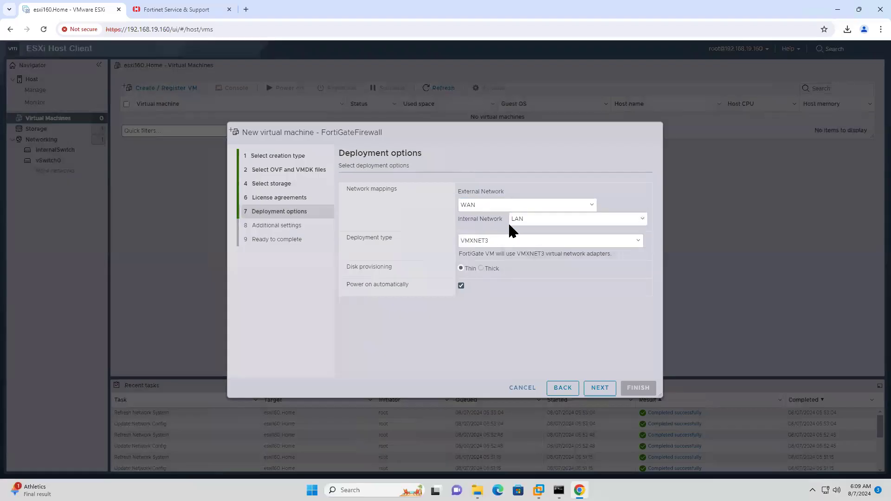
{"action": "left_click", "coordinate": [536, 223]}
{"action": "left_click", "coordinate": [534, 230]}
{"action": "left_click", "coordinate": [599, 389]}
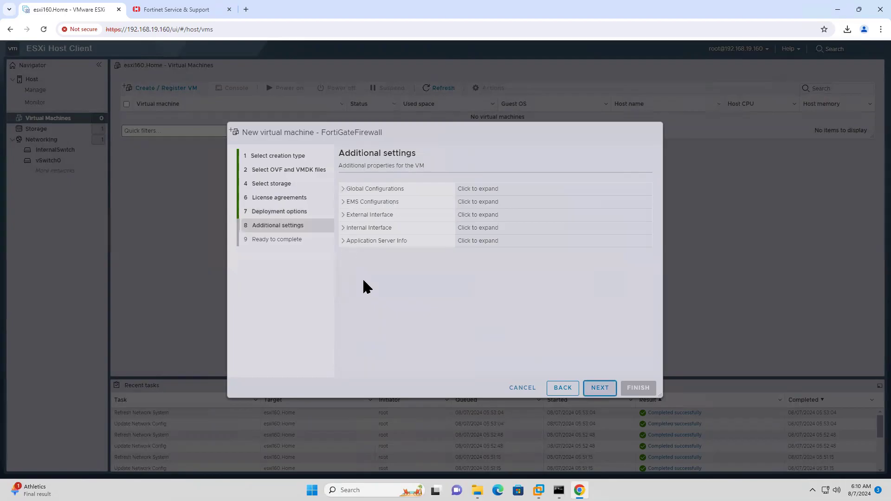
Step: Skip Additional settings and finish the wizard to import and power on FortiGateFirewall
{"action": "left_click", "coordinate": [596, 389]}
{"action": "left_click", "coordinate": [637, 389]}
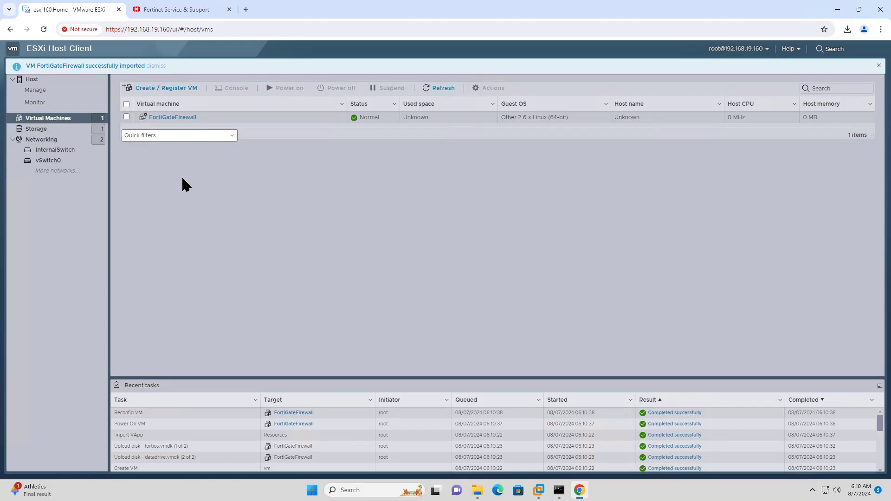
Step: Draw a green rectangle above the left VM box in the Paint network diagram
{"action": "left_click", "coordinate": [540, 8]}
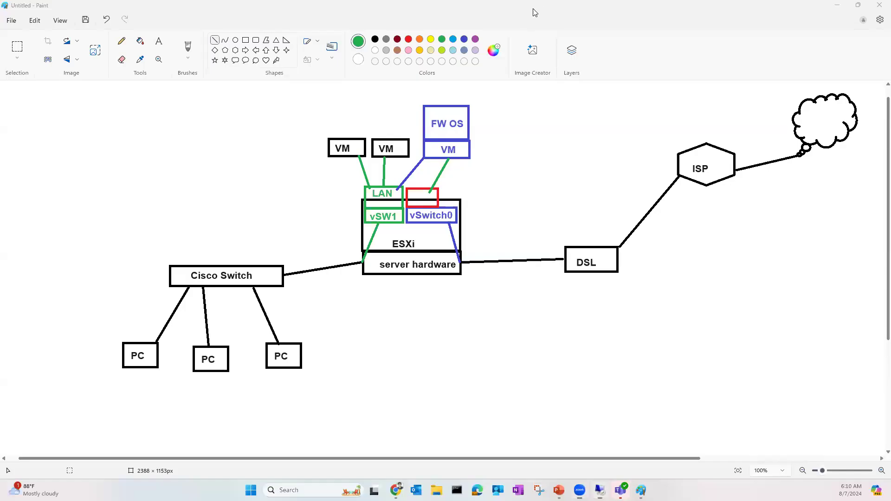
{"action": "left_click", "coordinate": [246, 40]}
{"action": "left_click_drag", "start_coordinate": [329, 137], "coordinate": [364, 108]}
Step: Label the green box 'win 10' on two lines, then return to the ESXi session
{"action": "left_click", "coordinate": [158, 41]}
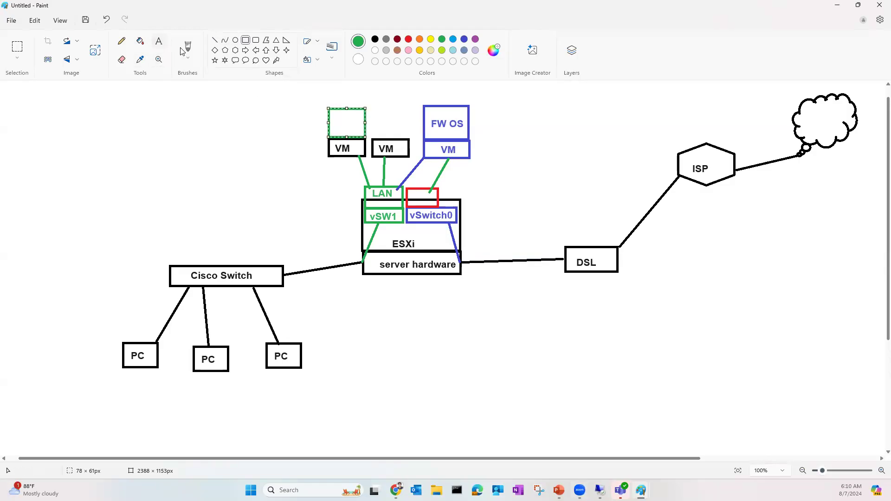
{"action": "left_click", "coordinate": [331, 113]}
{"action": "type", "text": "win"}
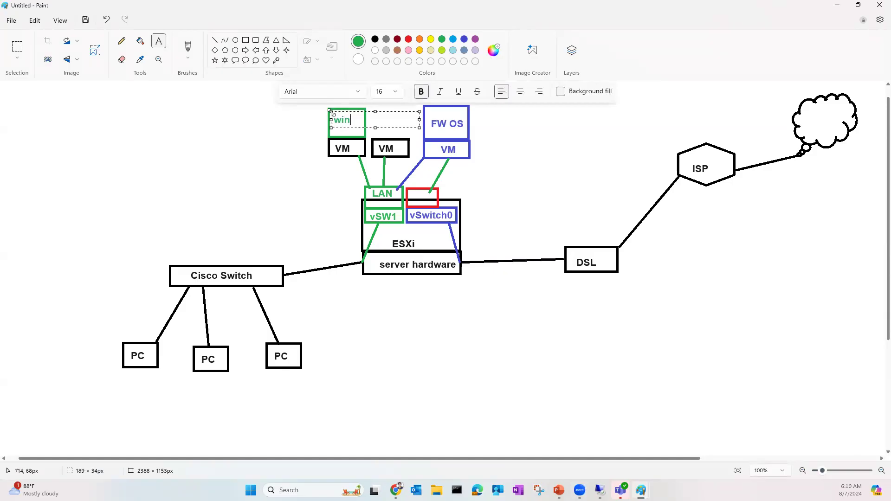
{"action": "key", "text": "Return"}
{"action": "type", "text": "10"}
{"action": "left_click", "coordinate": [325, 169]}
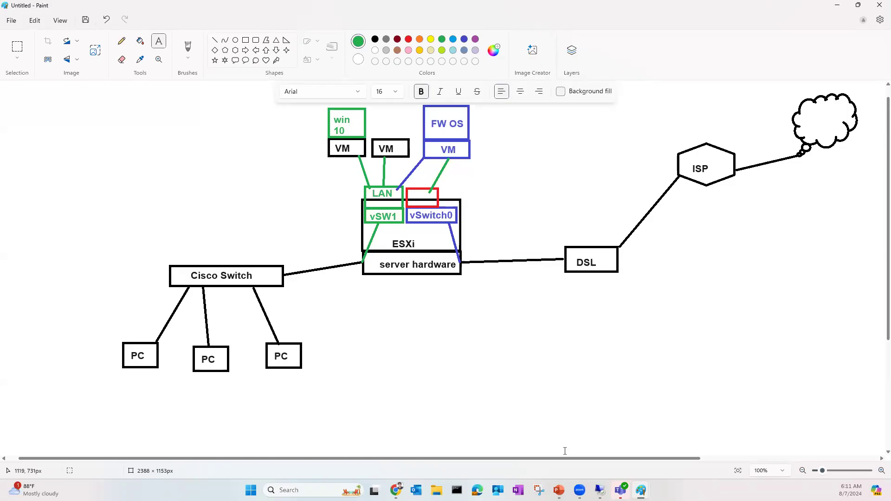
{"action": "left_click", "coordinate": [600, 491]}
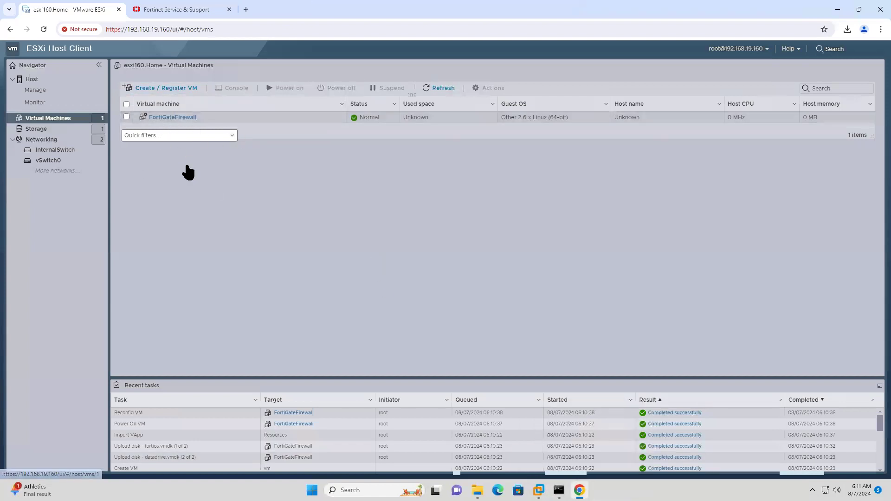
Step: Create an 'isoimages' folder on the localds_esxi160 datastore
{"action": "left_click", "coordinate": [77, 138]}
{"action": "left_click", "coordinate": [74, 130]}
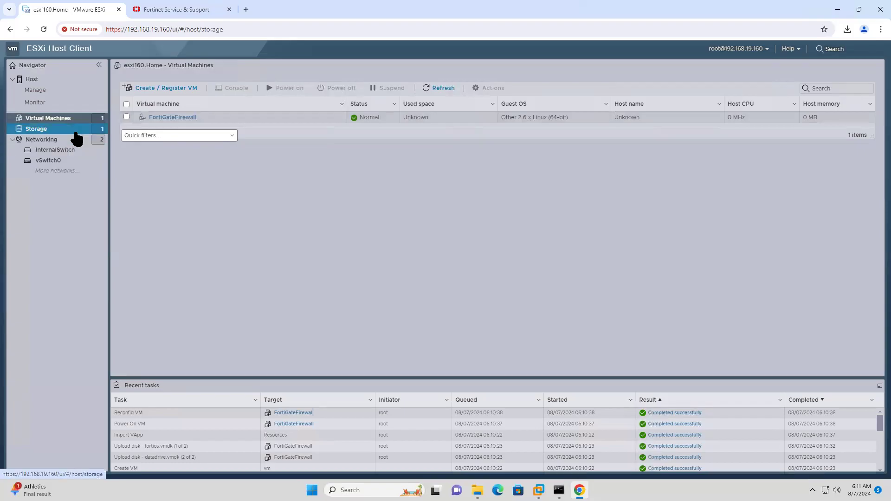
{"action": "left_click", "coordinate": [199, 132]}
{"action": "left_click", "coordinate": [362, 101]}
{"action": "left_click", "coordinate": [365, 180]}
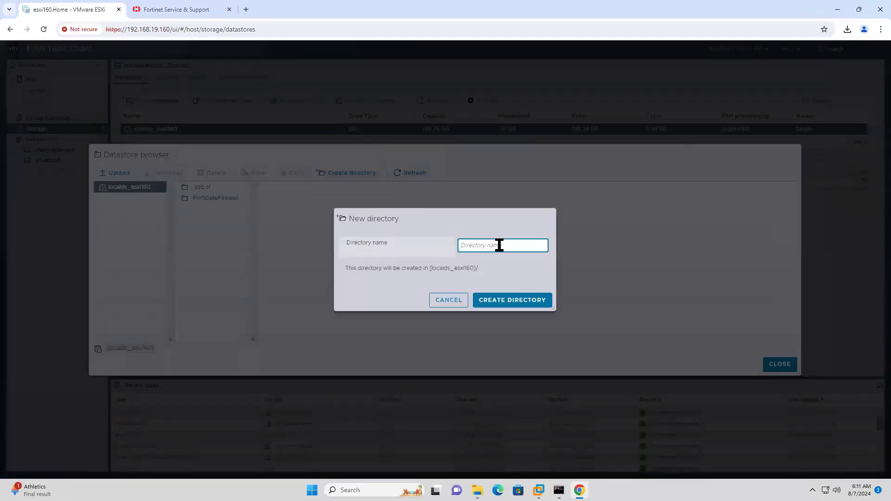
{"action": "type", "text": "isoimages"}
{"action": "left_click", "coordinate": [507, 301]}
Step: Upload the Windows 10 Pro ISO from E:\MICROSOFT STUFF into isoimages and close the browser
{"action": "left_click", "coordinate": [212, 209]}
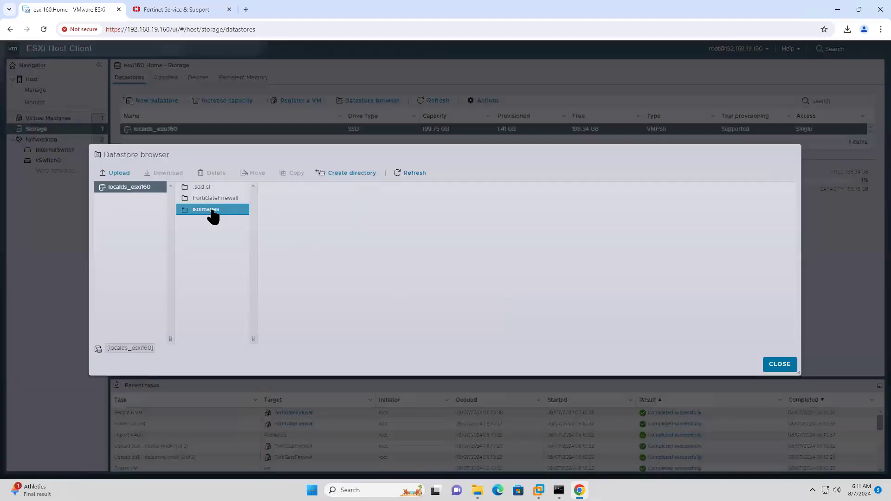
{"action": "left_click", "coordinate": [124, 176]}
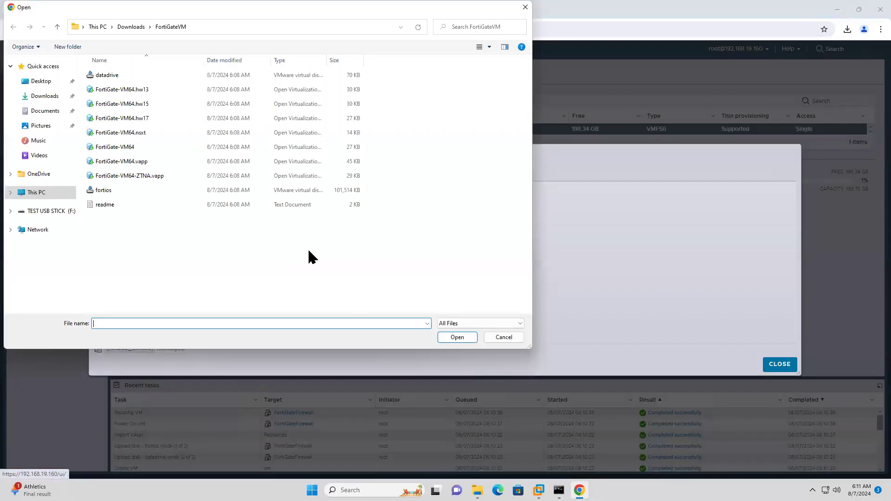
{"action": "left_click", "coordinate": [62, 192]}
{"action": "double_click", "coordinate": [355, 149]}
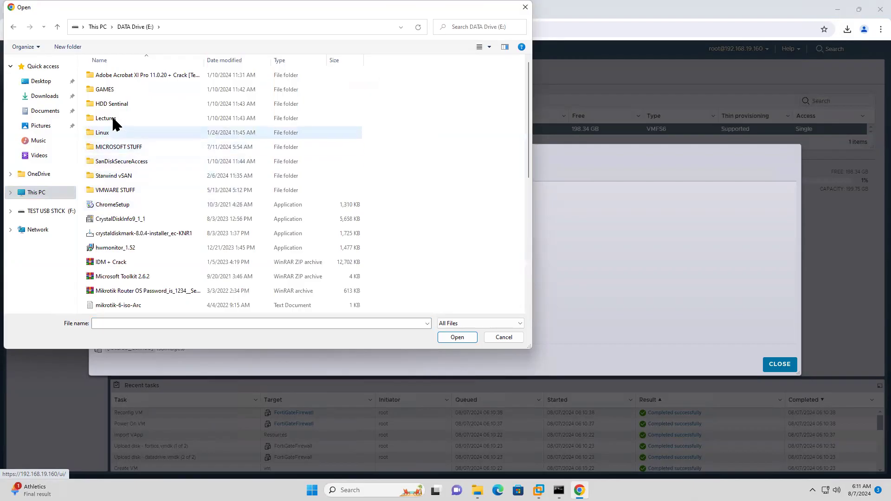
{"action": "double_click", "coordinate": [116, 147]}
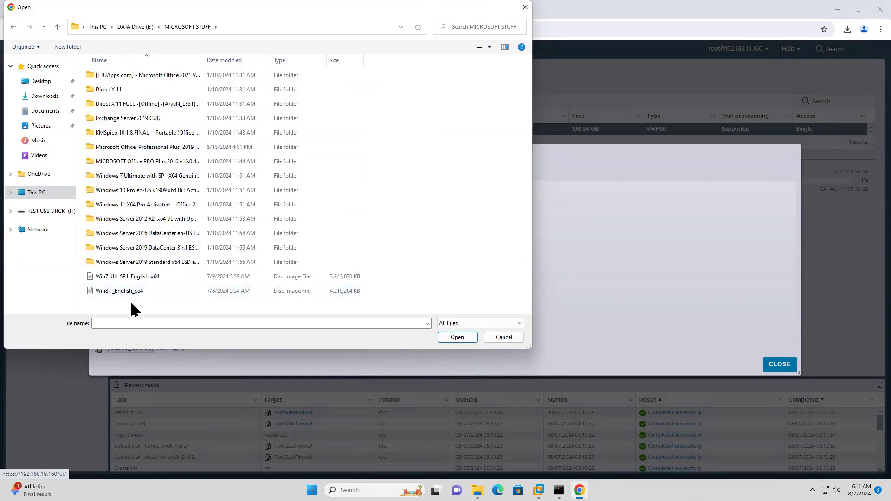
{"action": "double_click", "coordinate": [141, 189]}
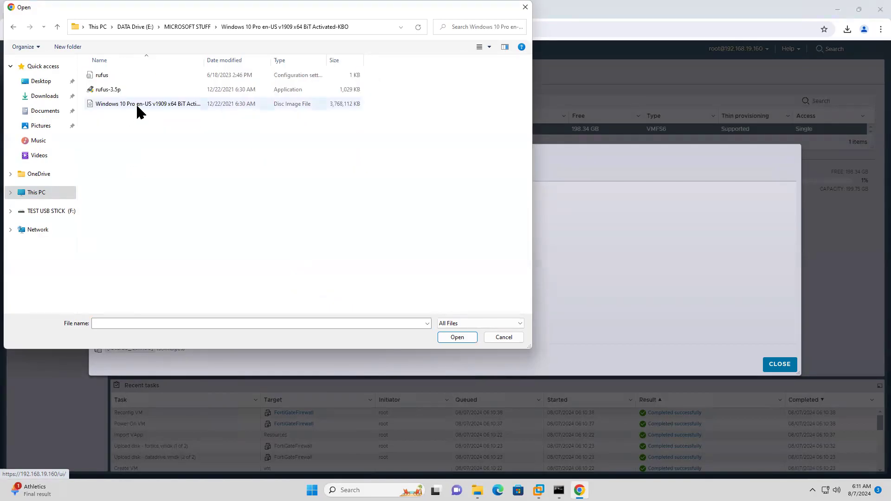
{"action": "double_click", "coordinate": [137, 107]}
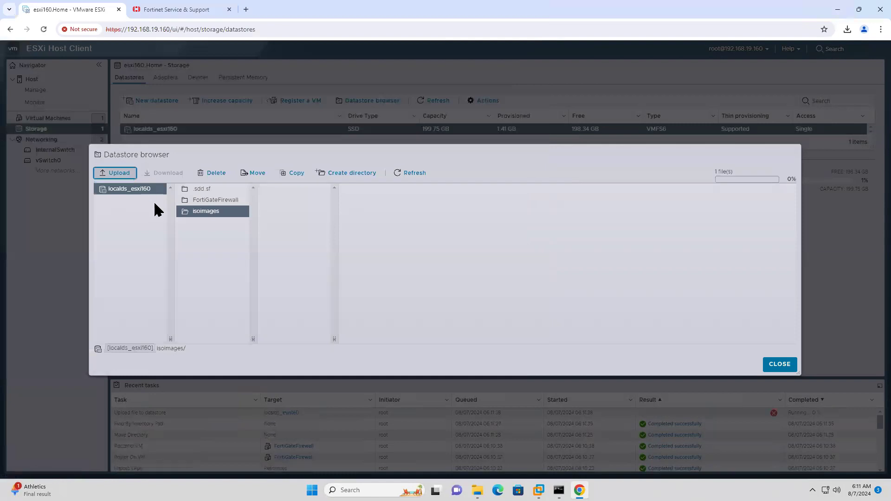
{"action": "left_click", "coordinate": [780, 365]}
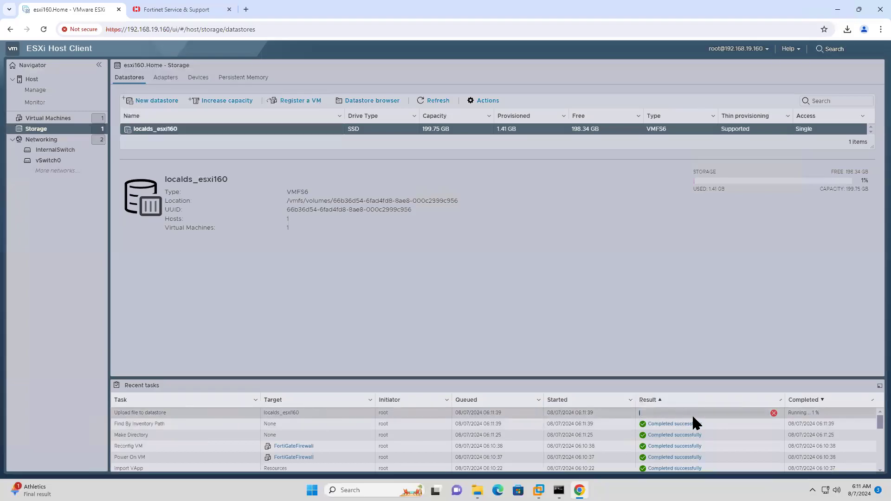
Step: Open the FortiGateFirewall VM console and log in with username 'admin'
{"action": "left_click", "coordinate": [48, 118]}
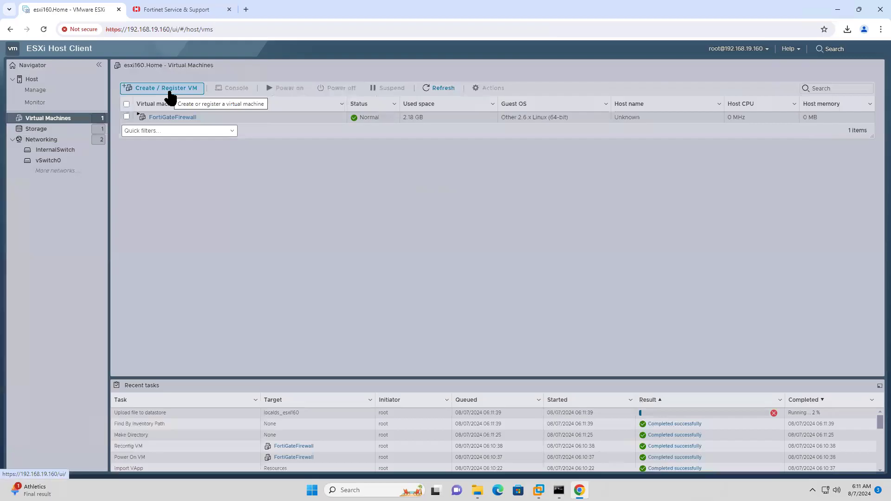
{"action": "left_click", "coordinate": [173, 120]}
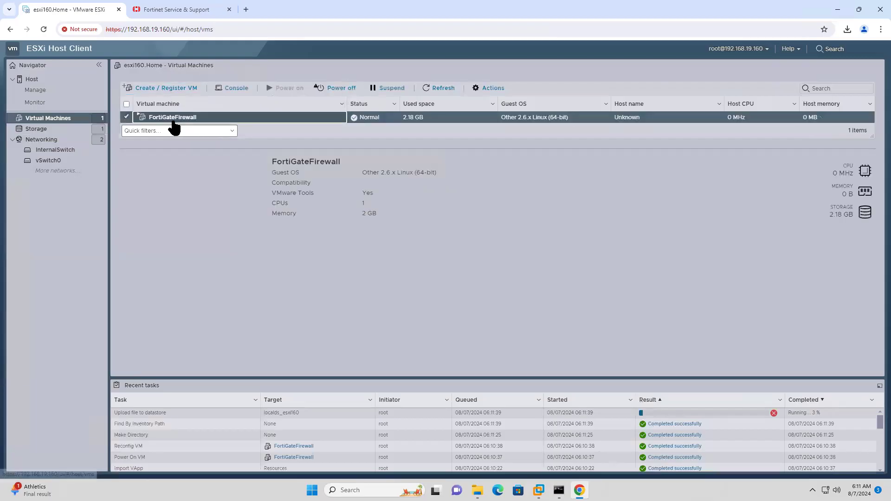
{"action": "left_click", "coordinate": [175, 119]}
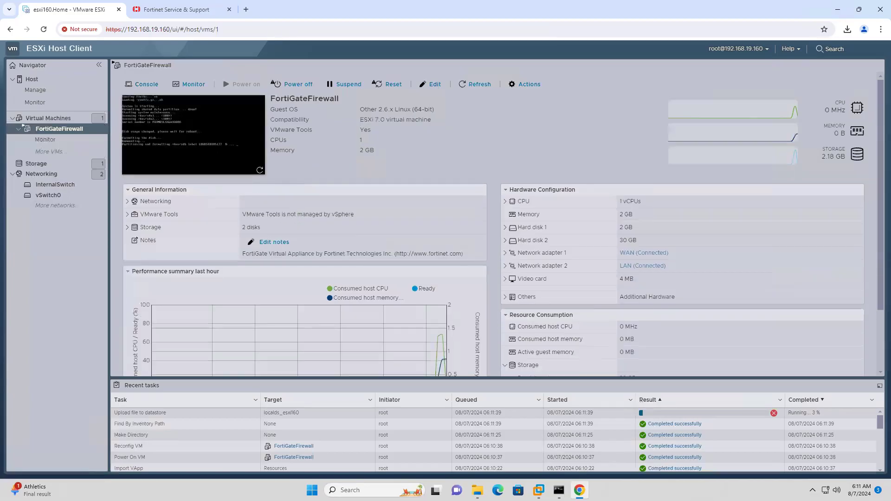
{"action": "left_click", "coordinate": [233, 175]}
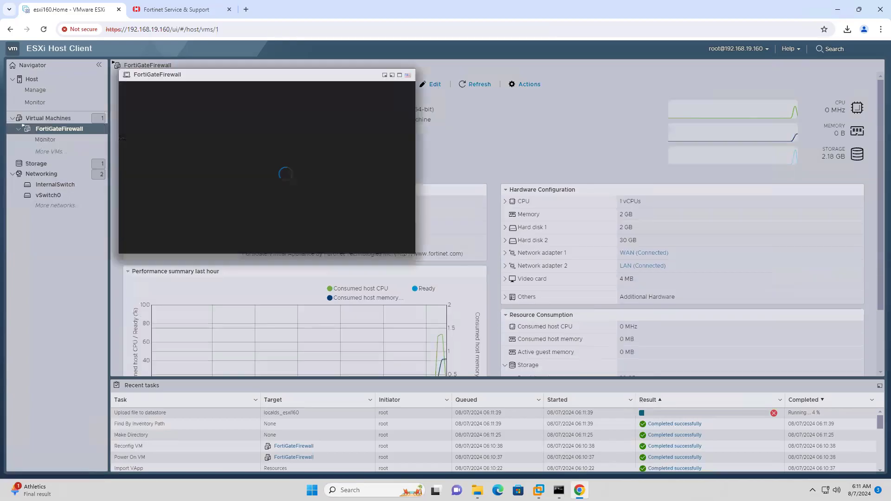
{"action": "left_click_drag", "start_coordinate": [298, 77], "coordinate": [497, 113]}
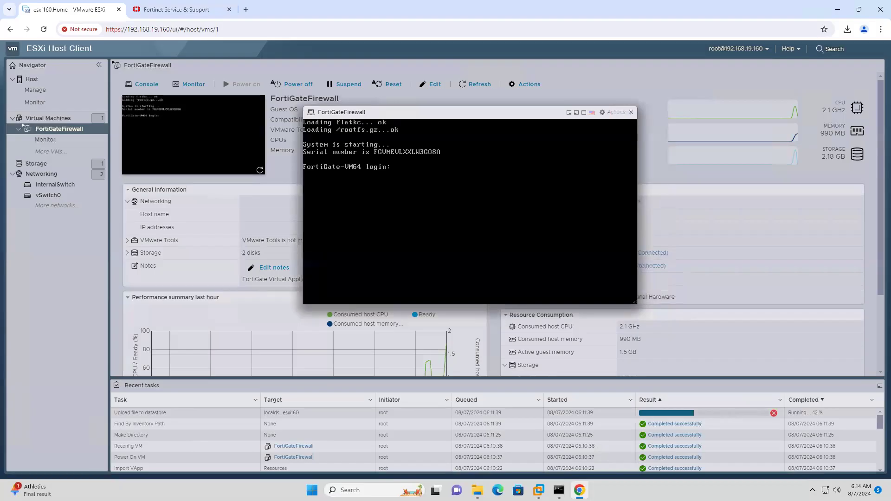
{"action": "type", "text": "admin"}
{"action": "key", "text": "Return"}
{"action": "key", "text": "Return"}
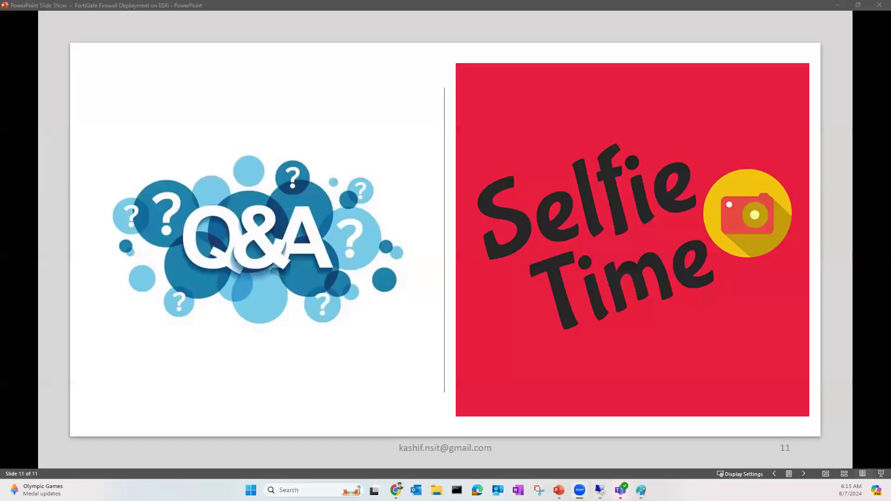
Step: Add a green 'WAN: 192.168.19.165 /24' text label beside the firewall VM box
{"action": "mouse_move", "coordinate": [641, 490]}
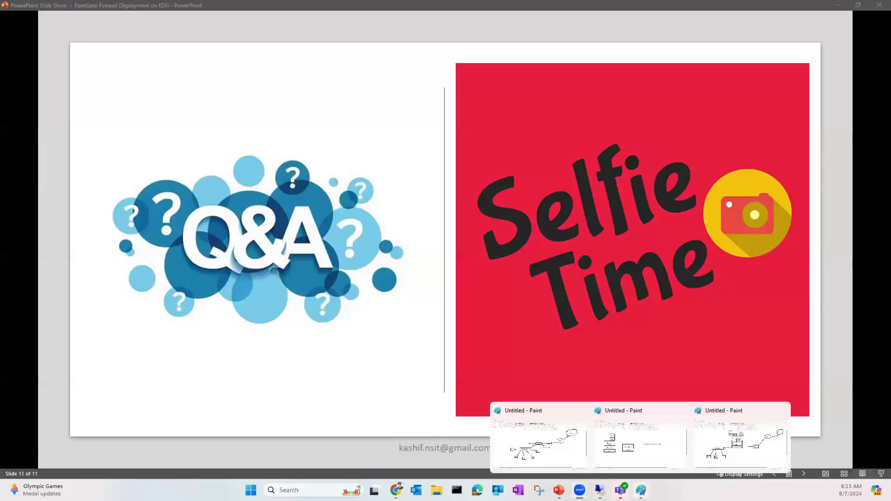
{"action": "left_click", "coordinate": [728, 444]}
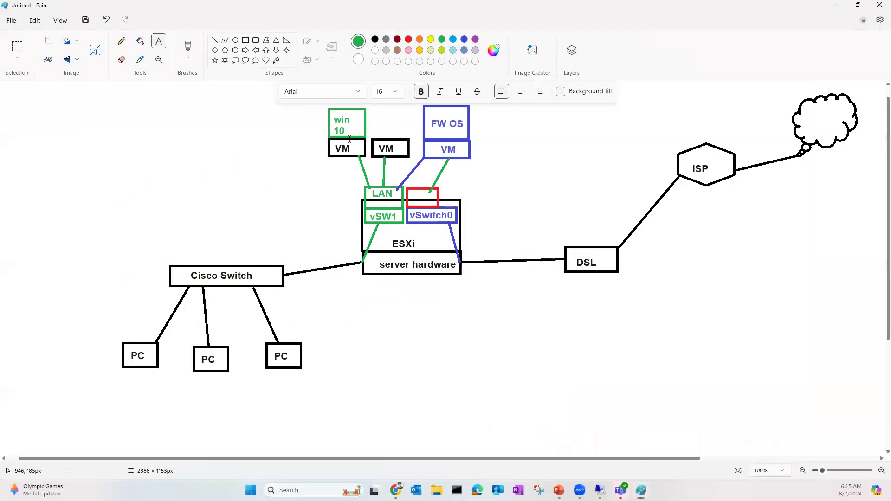
{"action": "left_click", "coordinate": [453, 164]}
{"action": "type", "text": "WAN"}
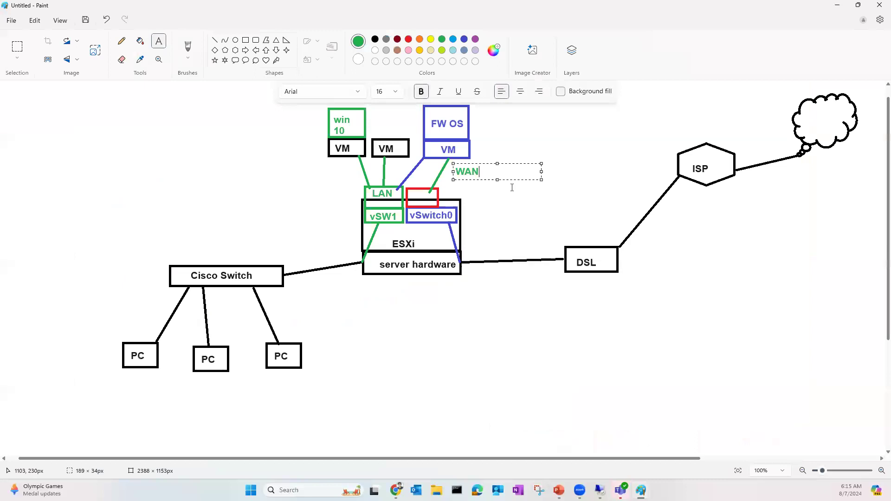
{"action": "type", "text": ": 192.168.19.165"}
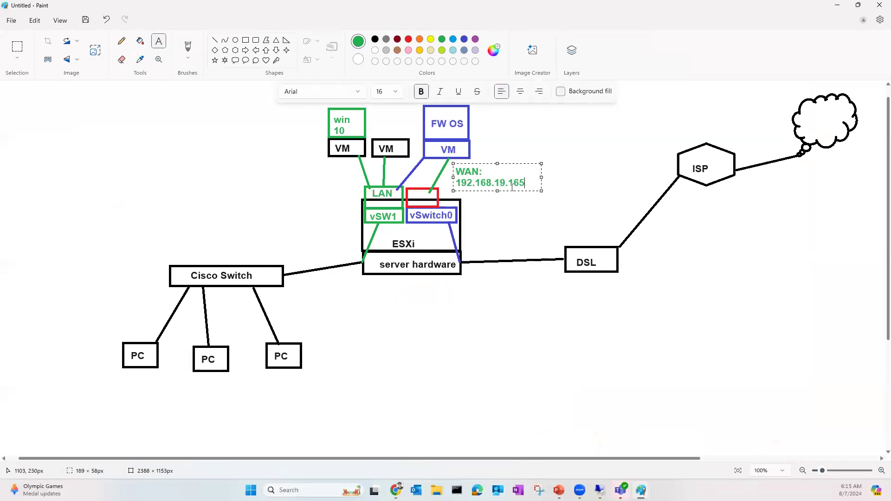
{"action": "left_click_drag", "start_coordinate": [542, 191], "coordinate": [638, 214]}
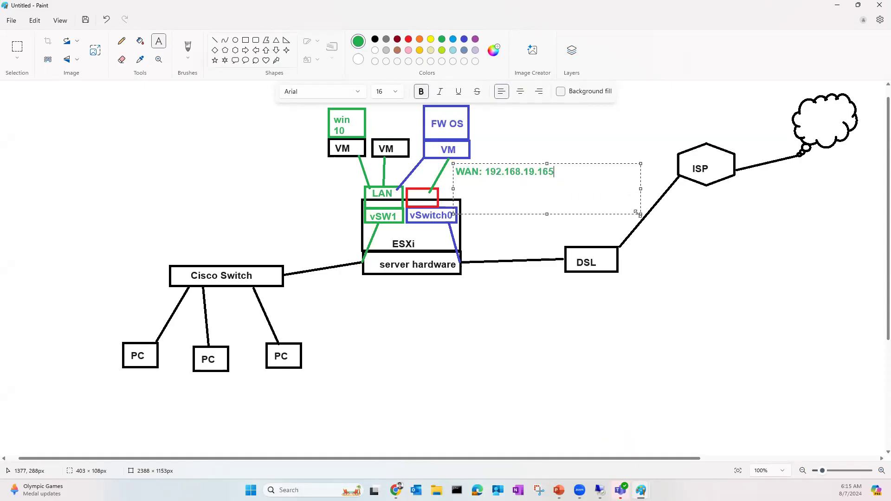
{"action": "type", "text": "/24"}
{"action": "key", "text": "Return"}
{"action": "type", "text": "DG: 192.168"}
{"action": "key", "text": "BackSpace"}
{"action": "key", "text": "BackSpace"}
{"action": "key", "text": "BackSpace"}
{"action": "key", "text": "BackSpace"}
{"action": "key", "text": "BackSpace"}
{"action": "key", "text": "BackSpace"}
{"action": "key", "text": "BackSpace"}
{"action": "key", "text": "BackSpace"}
{"action": "key", "text": "BackSpace"}
{"action": "key", "text": "BackSpace"}
{"action": "key", "text": "BackSpace"}
{"action": "left_click", "coordinate": [426, 171]}
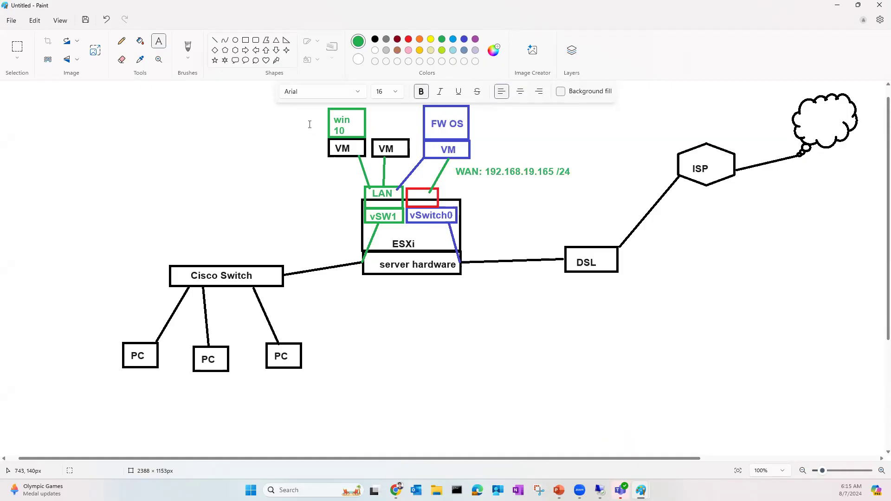
{"action": "left_click", "coordinate": [187, 47]}
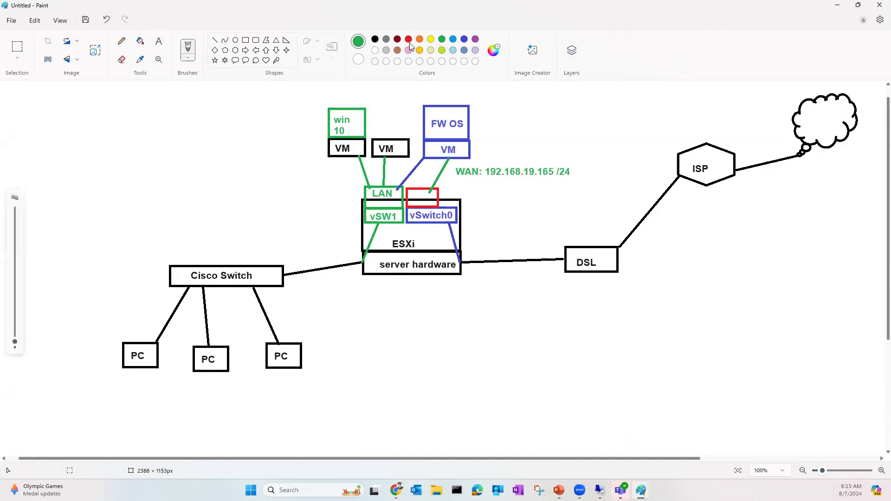
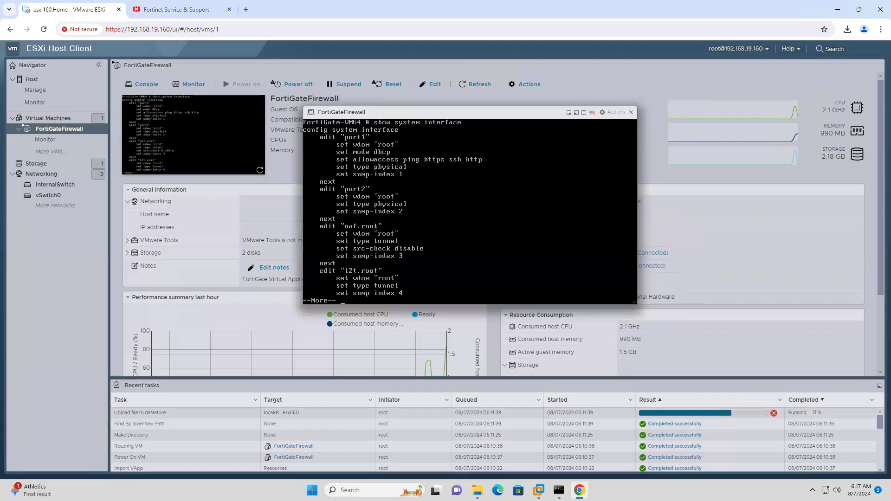
Step: Page through the 'show system interface' output to the fortilink interface at 10.255.1.1 255.255.255.0
{"action": "key", "text": "Return"}
{"action": "key", "text": "Return"}
{"action": "key", "text": "Return"}
{"action": "key", "text": "Return"}
{"action": "key", "text": "Return"}
{"action": "key", "text": "Return"}
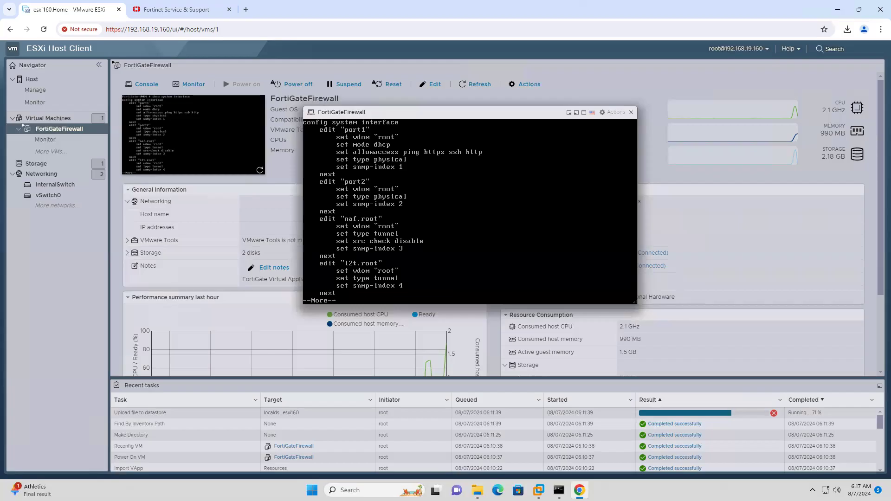
{"action": "key", "text": "Return"}
{"action": "key", "text": "Return"}
{"action": "key", "text": "Return"}
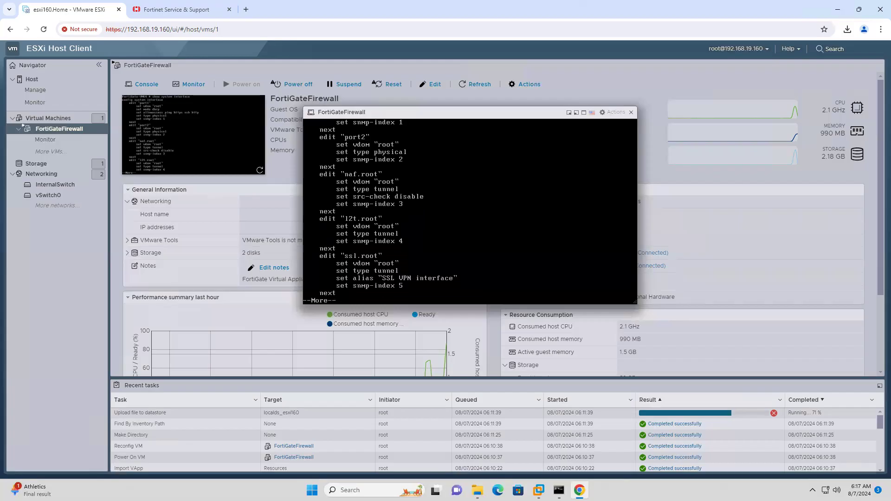
{"action": "key", "text": "Return"}
{"action": "key", "text": "Return"}
{"action": "key", "text": "Return"}
{"action": "key", "text": "Return"}
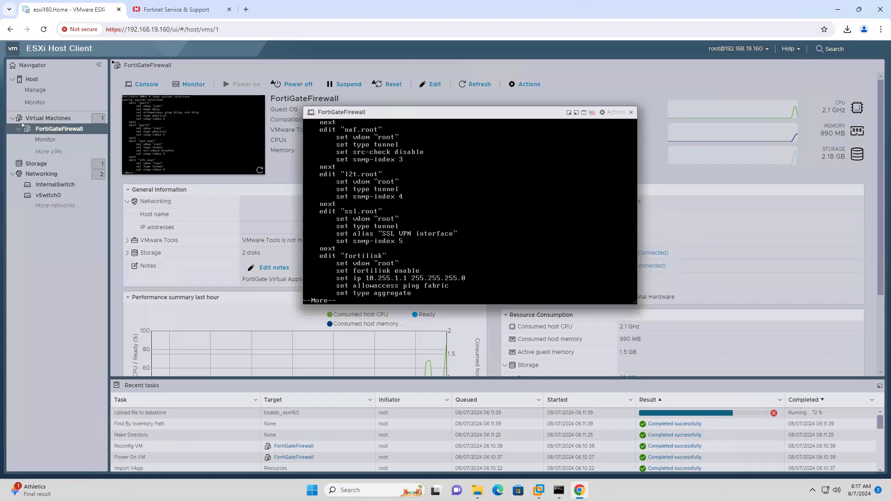
{"action": "key", "text": "Return"}
{"action": "key", "text": "Return"}
{"action": "key", "text": "Return"}
{"action": "key", "text": "Return"}
{"action": "key", "text": "Return"}
{"action": "key", "text": "Return"}
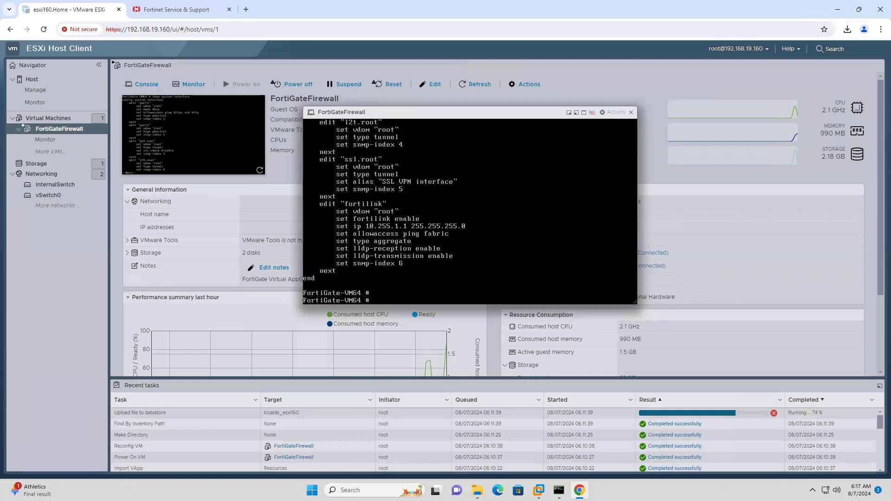
Step: Under config system interface, edit port2 and set its IP to 192.168.50.1/24
{"action": "type", "text": "config sy"}
{"action": "key", "text": "BackSpace"}
{"action": "type", "text": "system interface"}
{"action": "key", "text": "Return"}
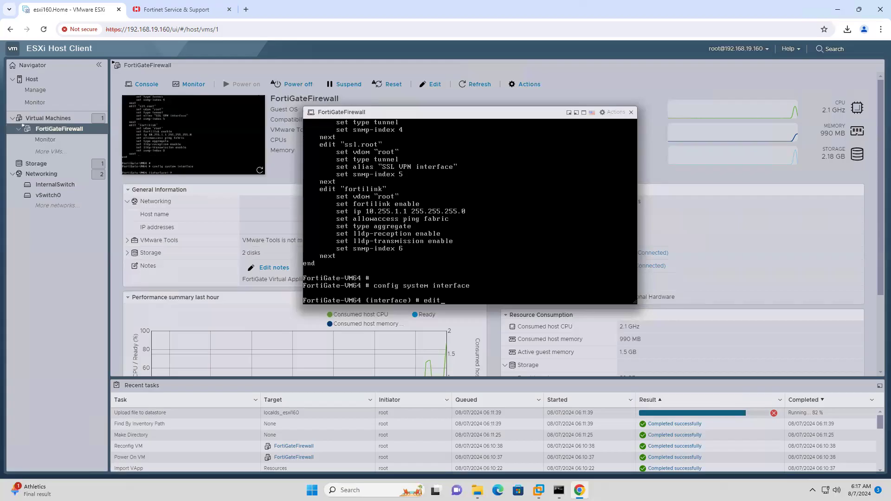
{"action": "type", "text": "port2"}
{"action": "key", "text": "Return"}
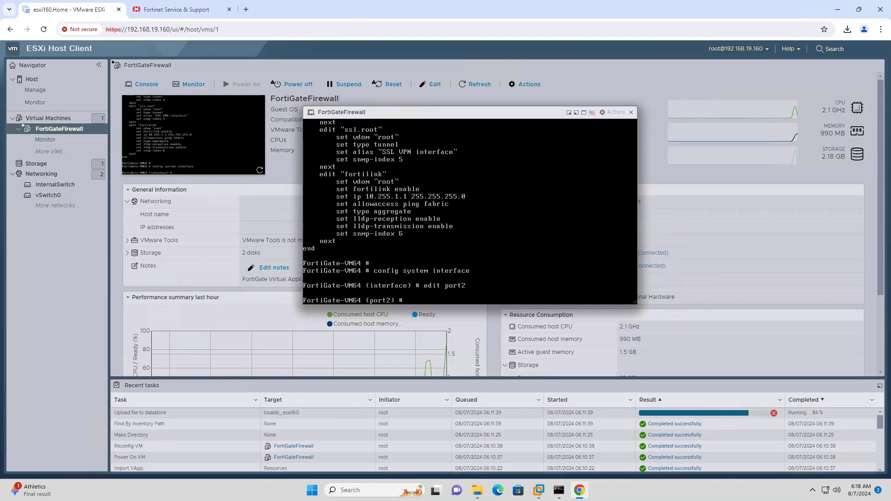
{"action": "type", "text": "set ip 192.168.50."}
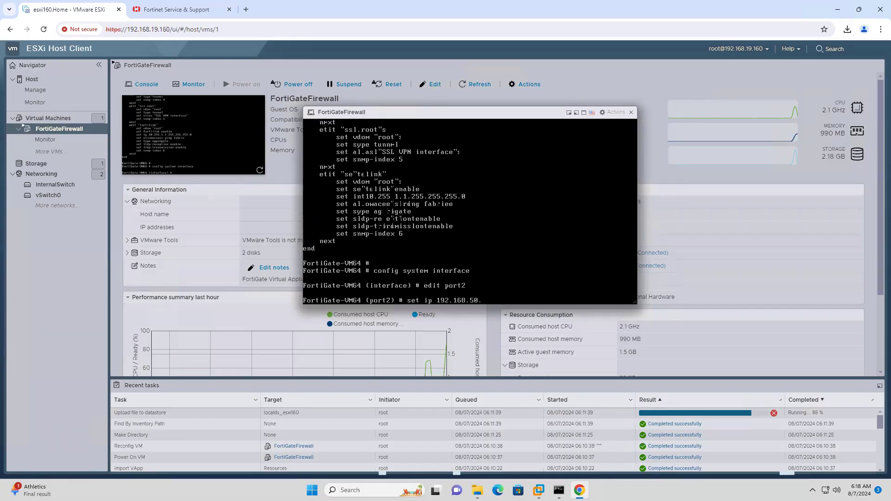
{"action": "type", "text": "1/24"}
{"action": "key", "text": "Return"}
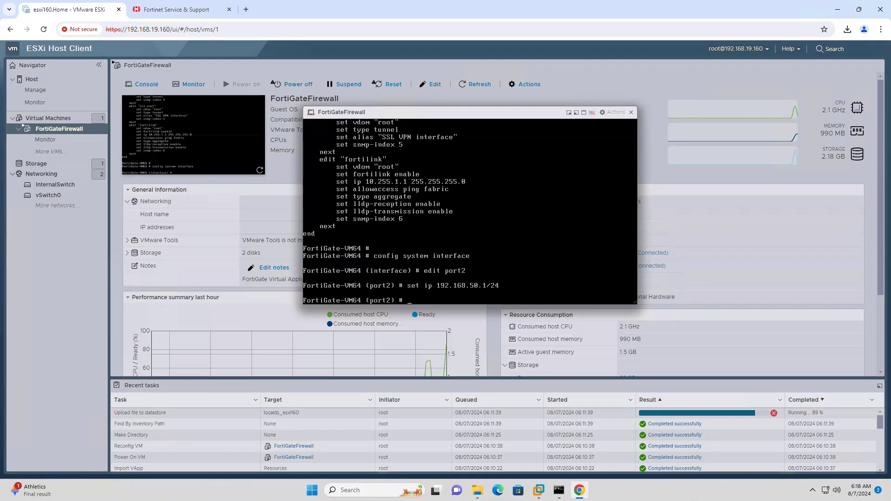
Step: Allow ping, http, https, telnet, ssh and fgfm access on port2, then end the configuration
{"action": "type", "text": "set allowaccess"}
{"action": "key", "text": "BackSpace"}
{"action": "key", "text": "BackSpace"}
{"action": "key", "text": "BackSpace"}
{"action": "key", "text": "BackSpace"}
{"action": "key", "text": "BackSpace"}
{"action": "type", "text": "acc"}
{"action": "key", "text": "BackSpace"}
{"action": "key", "text": "BackSpace"}
{"action": "key", "text": "BackSpace"}
{"action": "key", "text": "BackSpace"}
{"action": "type", "text": "access ping http https telnet"}
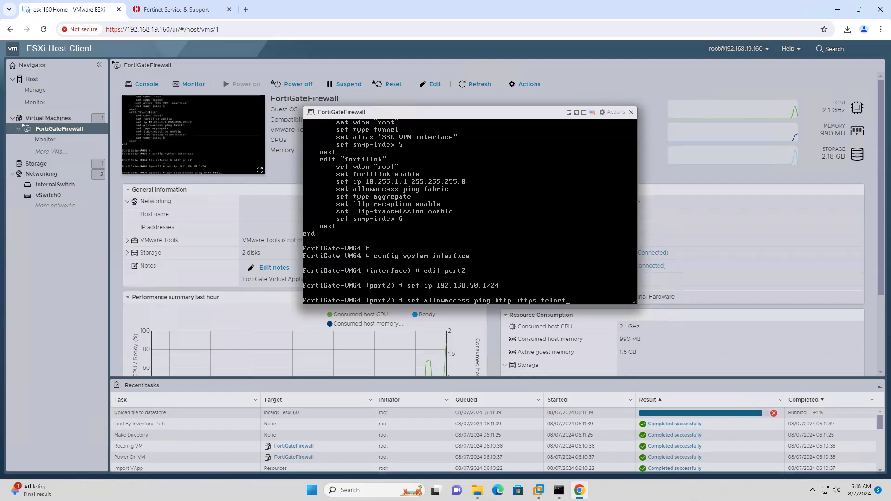
{"action": "type", "text": " ssh fgfm"}
{"action": "key", "text": "Return"}
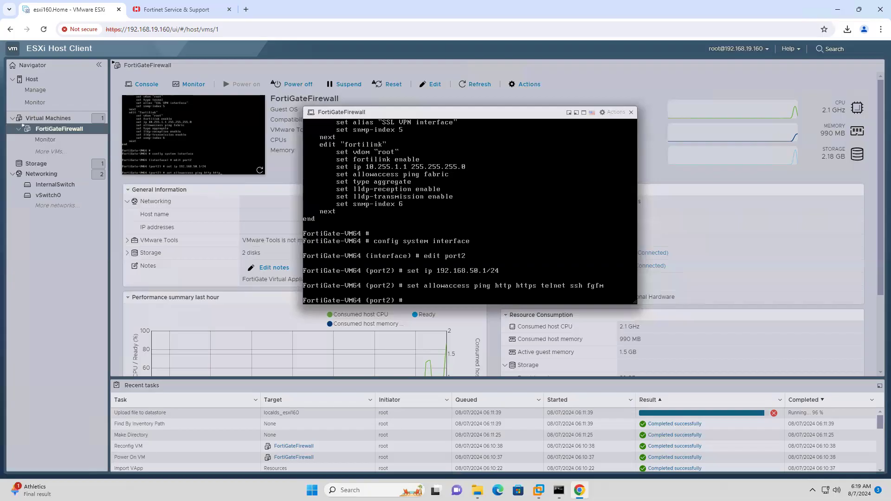
{"action": "type", "text": "end"}
{"action": "key", "text": "Return"}
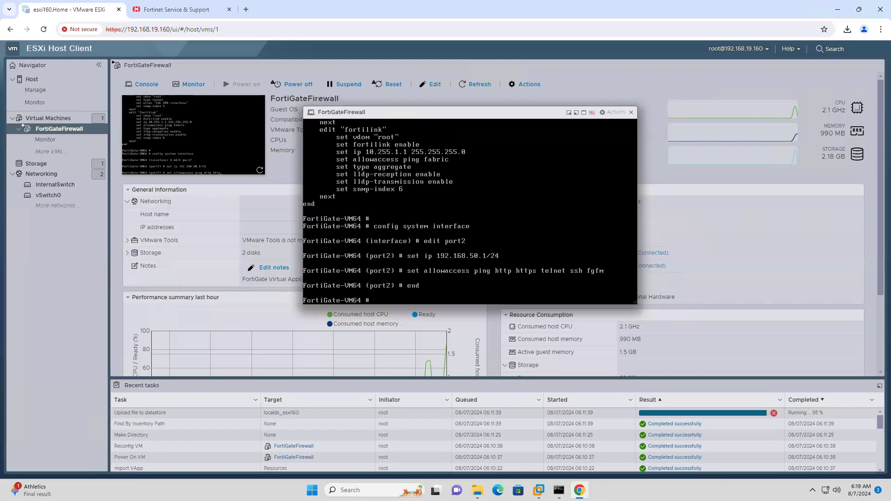
Step: Verify port2 with 'show system interface', then close the FortiGate console
{"action": "type", "text": "show system interface"}
{"action": "key", "text": "Return"}
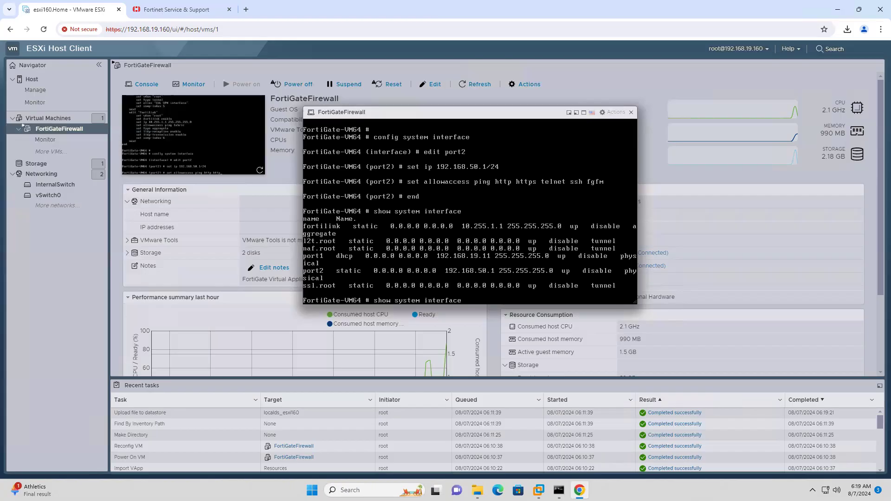
{"action": "key", "text": "BackSpace"}
{"action": "key", "text": "BackSpace"}
{"action": "key", "text": "BackSpace"}
{"action": "key", "text": "BackSpace"}
{"action": "key", "text": "BackSpace"}
{"action": "key", "text": "BackSpace"}
{"action": "key", "text": "BackSpace"}
{"action": "key", "text": "BackSpace"}
{"action": "key", "text": "BackSpace"}
{"action": "key", "text": "BackSpace"}
{"action": "key", "text": "BackSpace"}
{"action": "key", "text": "BackSpace"}
{"action": "key", "text": "BackSpace"}
{"action": "key", "text": "BackSpace"}
{"action": "key", "text": "BackSpace"}
{"action": "key", "text": "BackSpace"}
{"action": "key", "text": "BackSpace"}
{"action": "key", "text": "BackSpace"}
{"action": "key", "text": "BackSpace"}
{"action": "key", "text": "BackSpace"}
{"action": "left_click", "coordinate": [631, 112]}
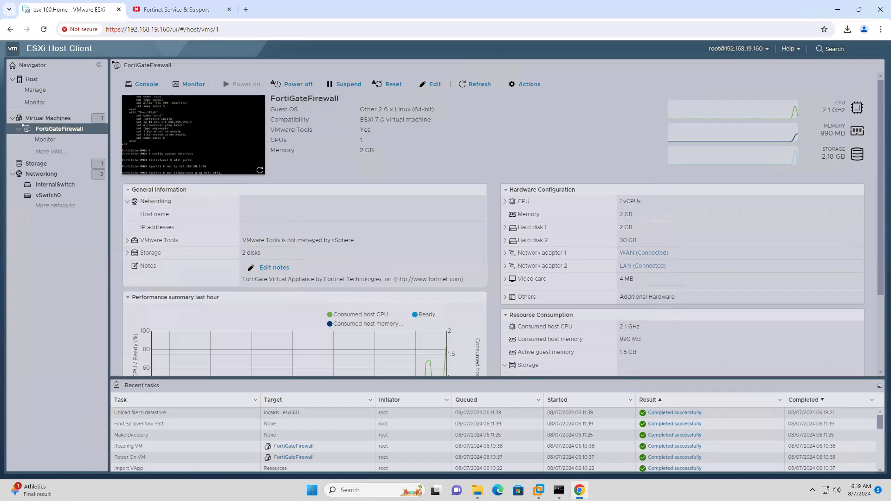
Step: Start a new virtual machine named Win10_VM with a Windows guest OS
{"action": "left_click", "coordinate": [95, 119]}
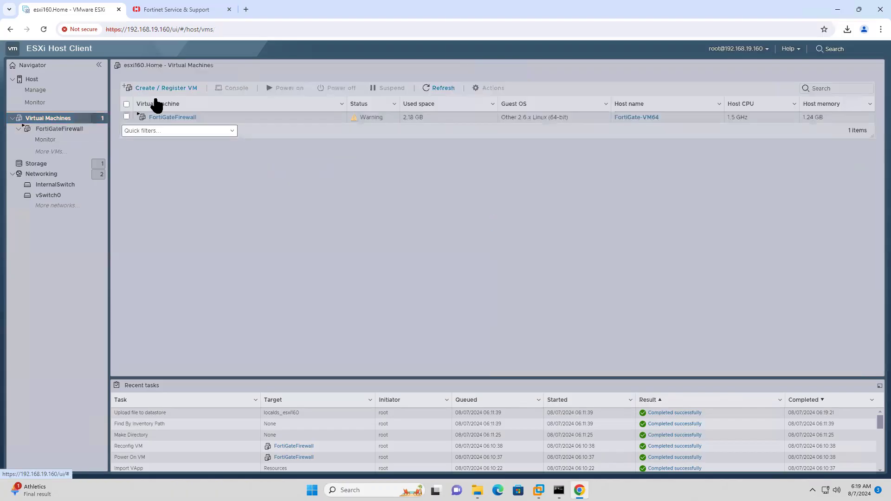
{"action": "left_click", "coordinate": [165, 90]}
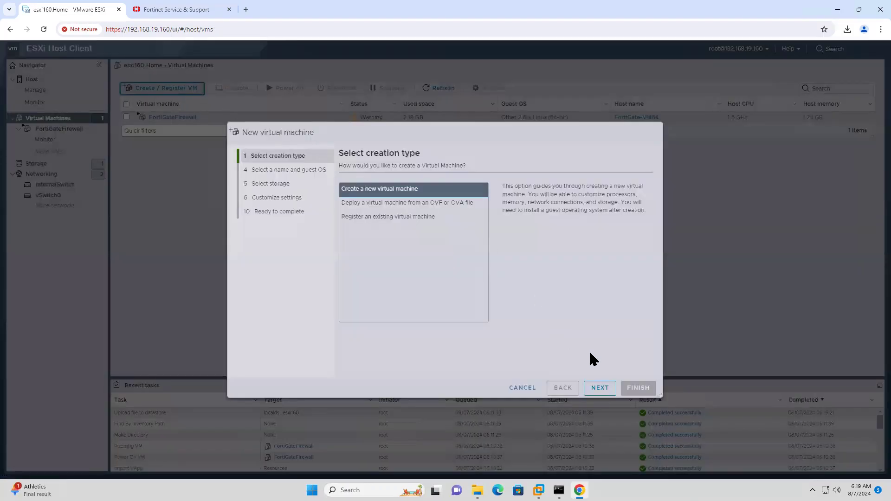
{"action": "left_click", "coordinate": [601, 388]}
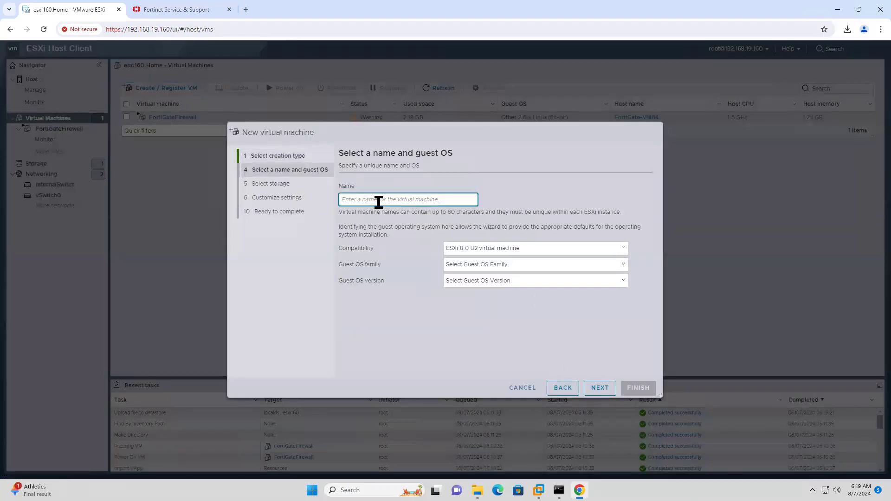
{"action": "type", "text": "Win10_VM"}
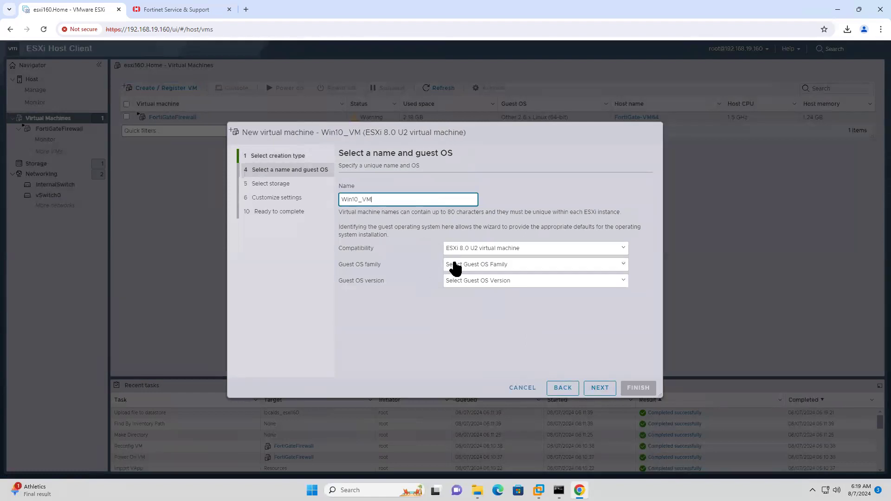
{"action": "left_click", "coordinate": [455, 265]}
{"action": "left_click", "coordinate": [461, 301]}
{"action": "left_click", "coordinate": [471, 281]}
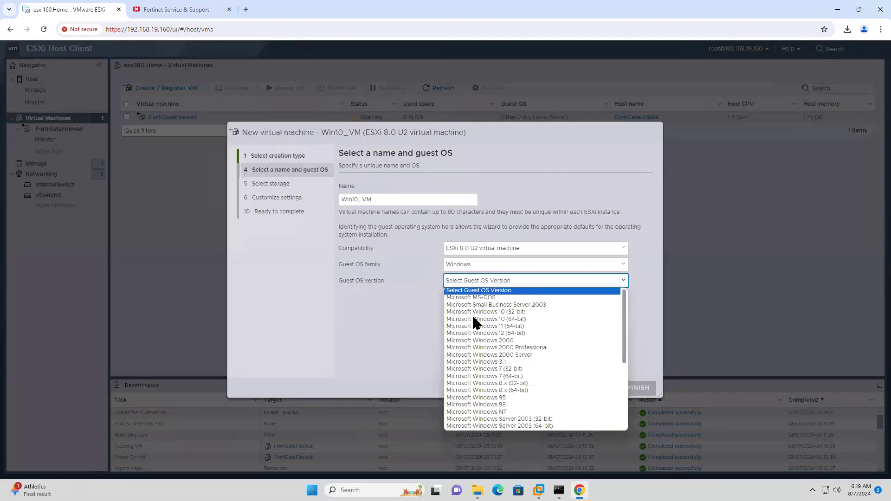
{"action": "left_click", "coordinate": [516, 315]}
{"action": "left_click", "coordinate": [602, 390]}
{"action": "left_click", "coordinate": [602, 392]}
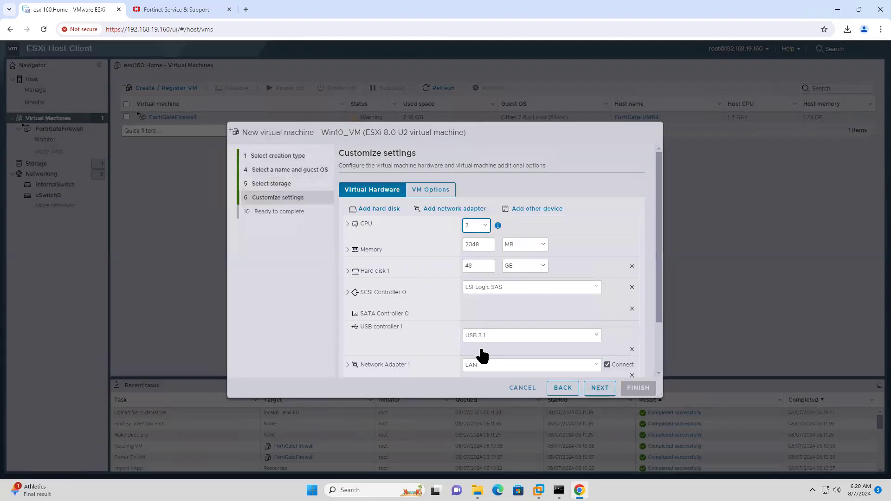
Step: Make Win10_VM's hard disk thin provisioned
{"action": "left_click", "coordinate": [348, 272]}
{"action": "left_click", "coordinate": [467, 339]}
{"action": "left_click", "coordinate": [349, 272]}
{"action": "scroll", "coordinate": [433, 302], "scroll_direction": "down", "scroll_amount": 1}
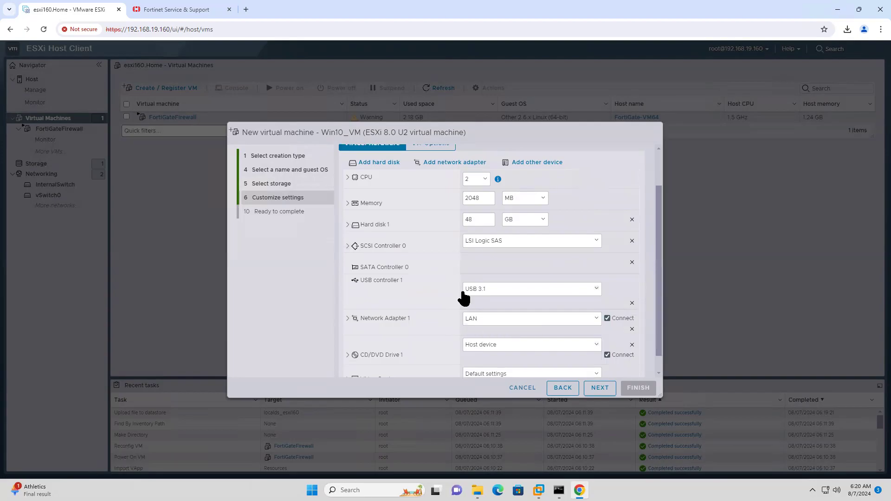
{"action": "scroll", "coordinate": [464, 302], "scroll_direction": "up", "scroll_amount": 1}
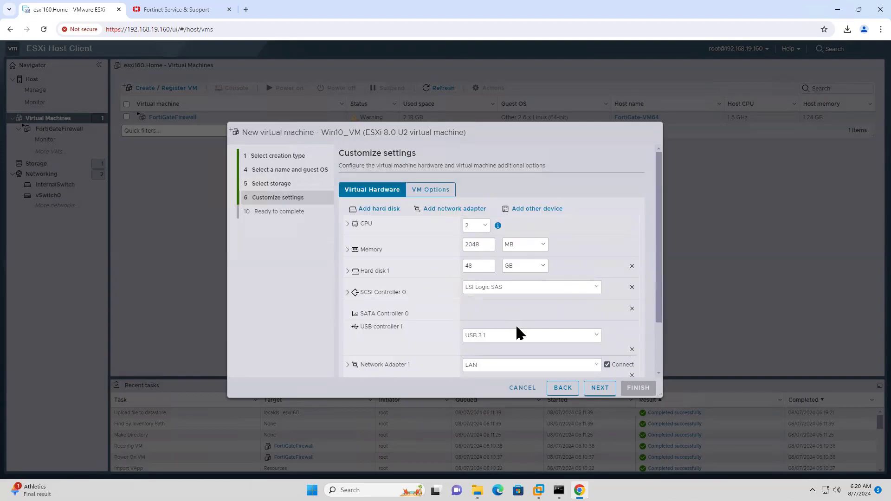
{"action": "scroll", "coordinate": [516, 327], "scroll_direction": "down", "scroll_amount": 2}
Step: Attach the Windows 10 Pro ISO from isoimages to the CD/DVD drive and finish creating the VM
{"action": "left_click", "coordinate": [501, 328]}
{"action": "left_click", "coordinate": [494, 344]}
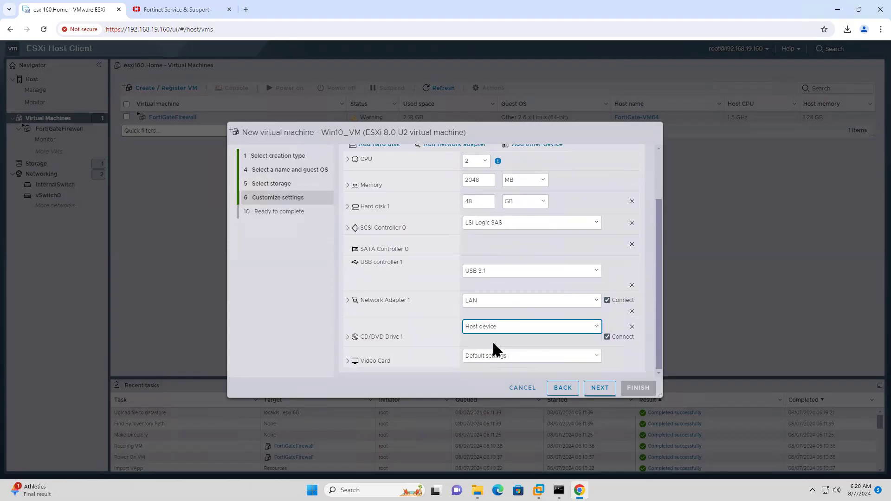
{"action": "left_click", "coordinate": [393, 220]}
{"action": "left_click", "coordinate": [469, 199]}
{"action": "left_click", "coordinate": [589, 364]}
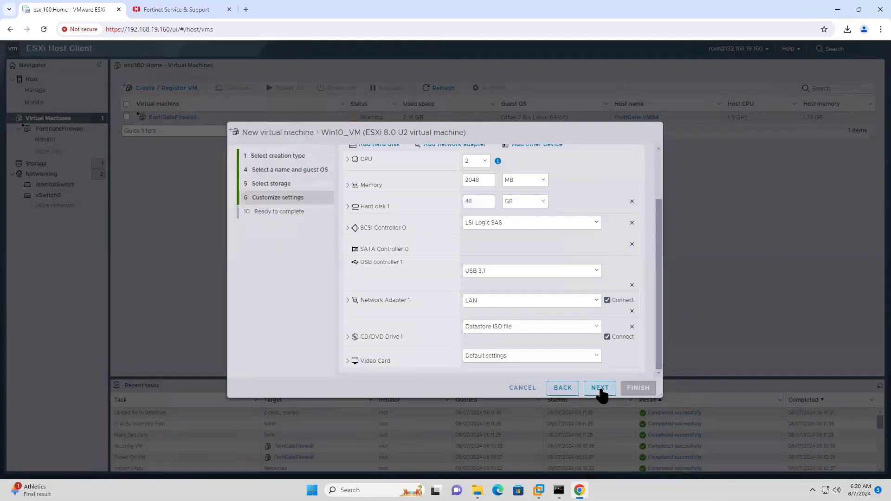
{"action": "left_click", "coordinate": [599, 388]}
{"action": "left_click", "coordinate": [636, 394]}
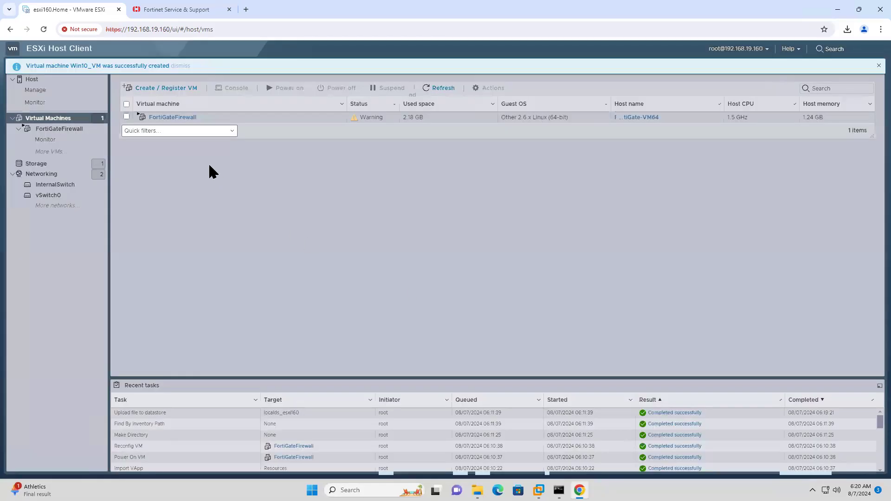
Step: Open Win10_VM and select the VMware Tools DVD drive in This PC
{"action": "left_click", "coordinate": [168, 130]}
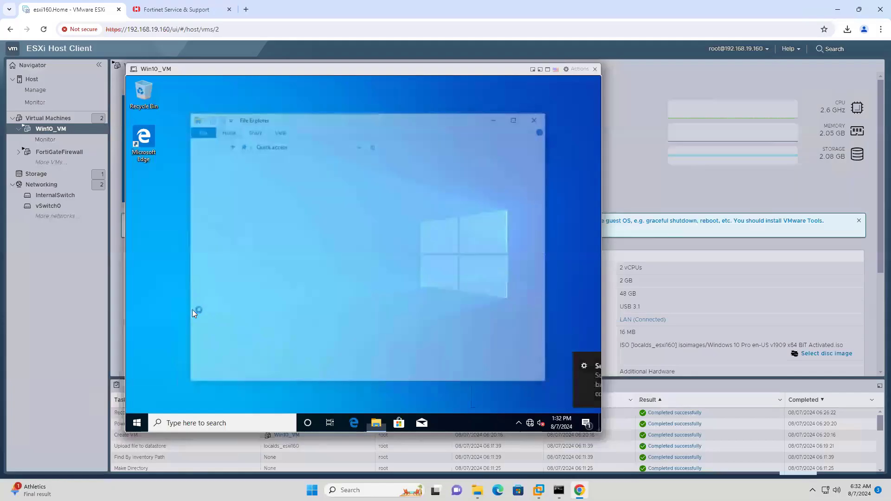
{"action": "left_click", "coordinate": [226, 250]}
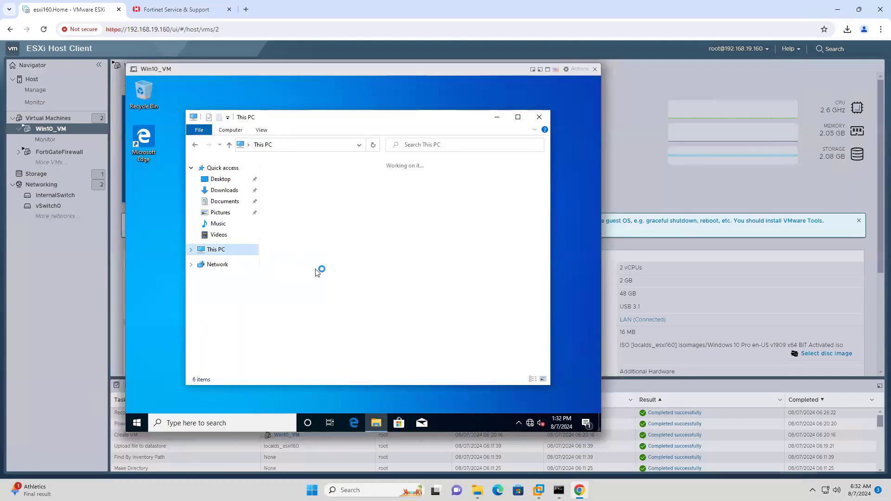
{"action": "left_click", "coordinate": [441, 304]}
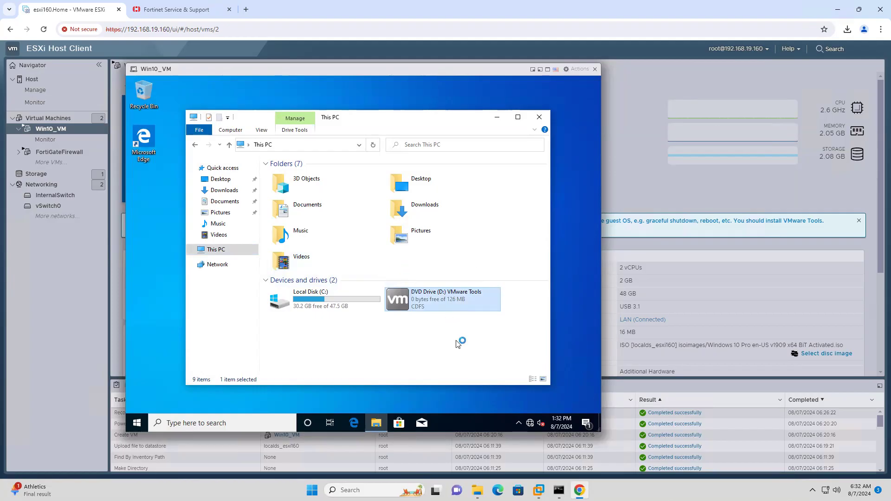
Step: Open the guest's Network & Internet settings and decline the VMware installer's permission prompt
{"action": "right_click", "coordinate": [530, 424]}
{"action": "left_click", "coordinate": [505, 407]}
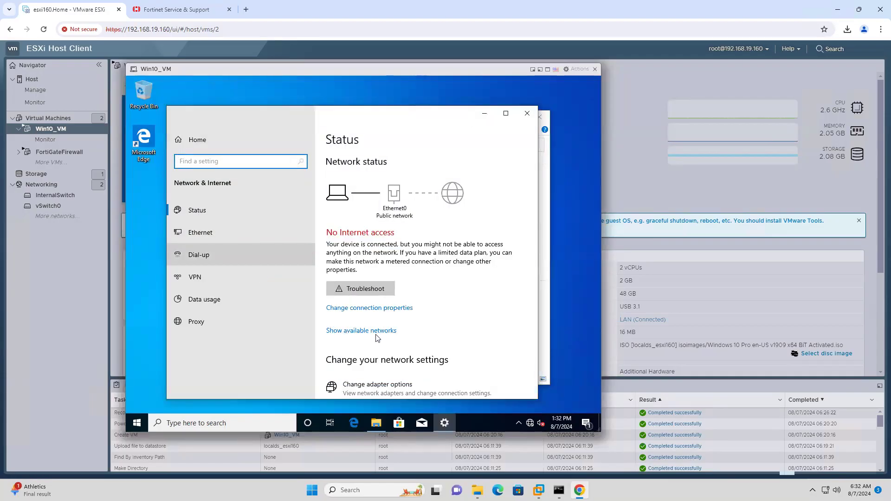
{"action": "scroll", "coordinate": [371, 334], "scroll_direction": "down", "scroll_amount": 4}
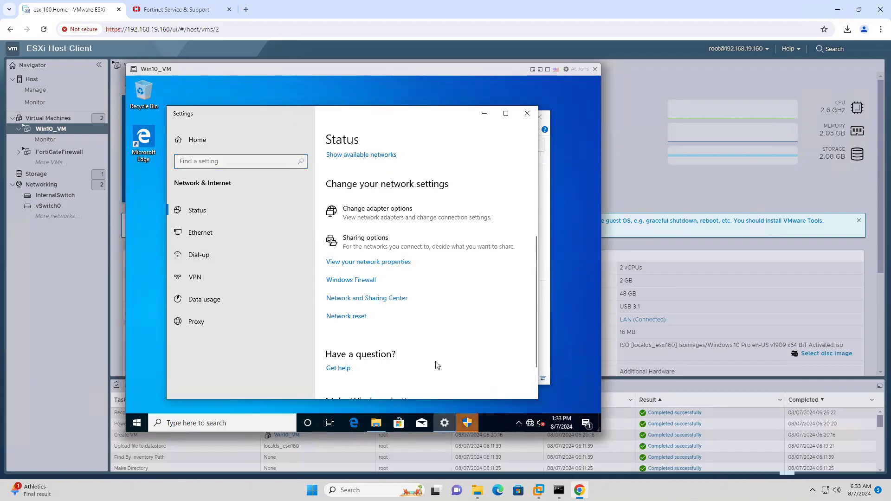
{"action": "left_click", "coordinate": [466, 422]}
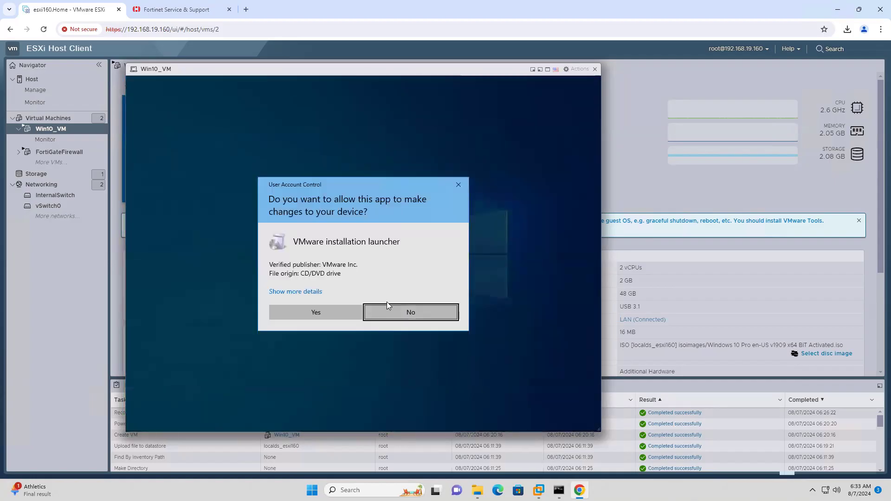
{"action": "left_click", "coordinate": [344, 312]}
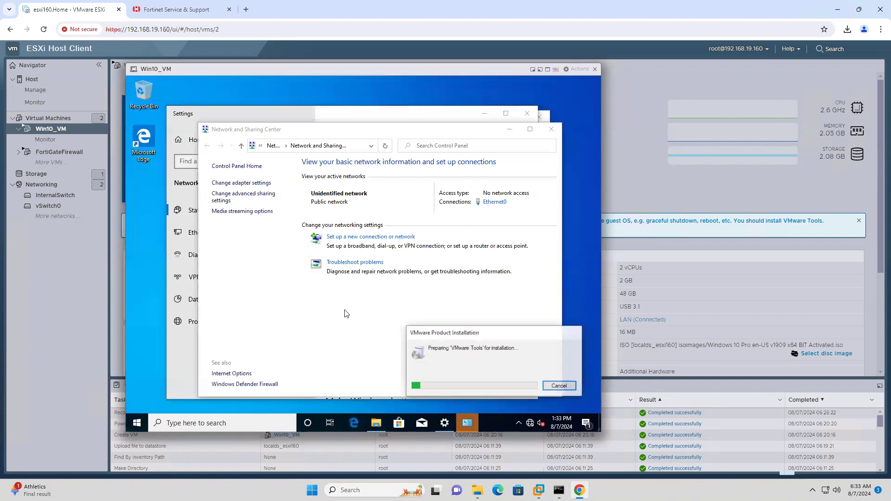
Step: Disable IPv6 on Ethernet0 and switch IPv4 to a manually entered address
{"action": "left_click", "coordinate": [493, 202]}
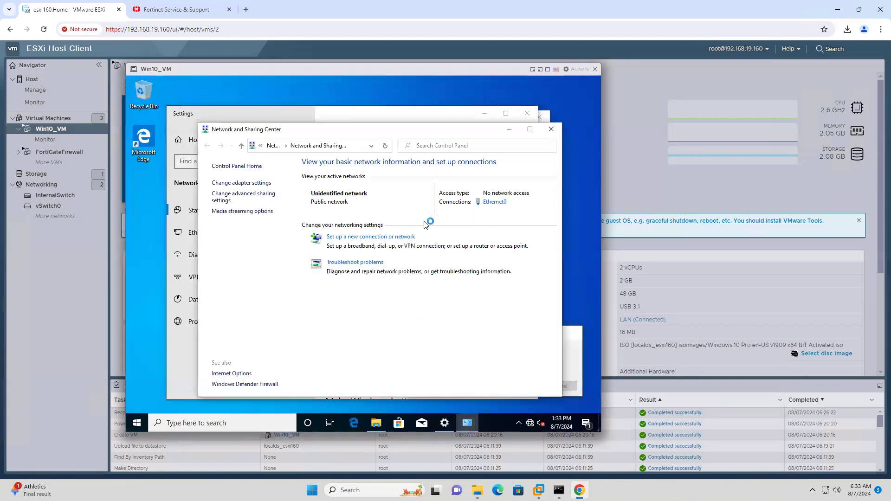
{"action": "left_click", "coordinate": [304, 330]}
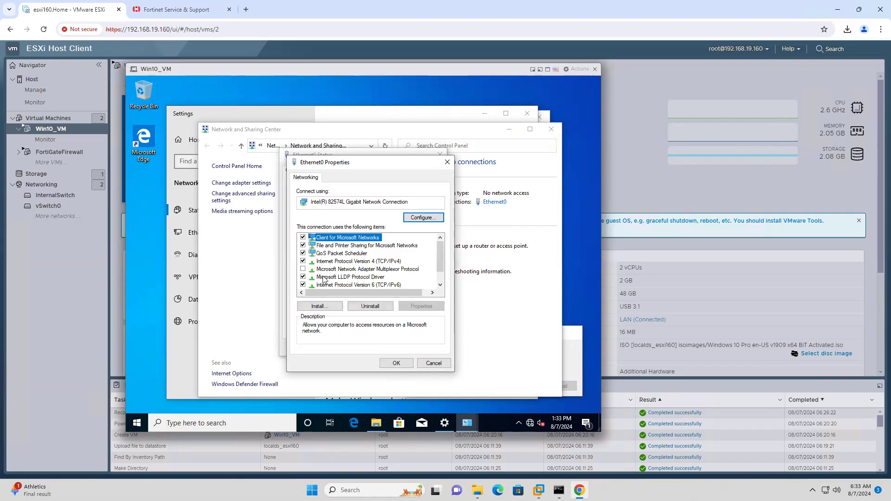
{"action": "left_click", "coordinate": [303, 285]}
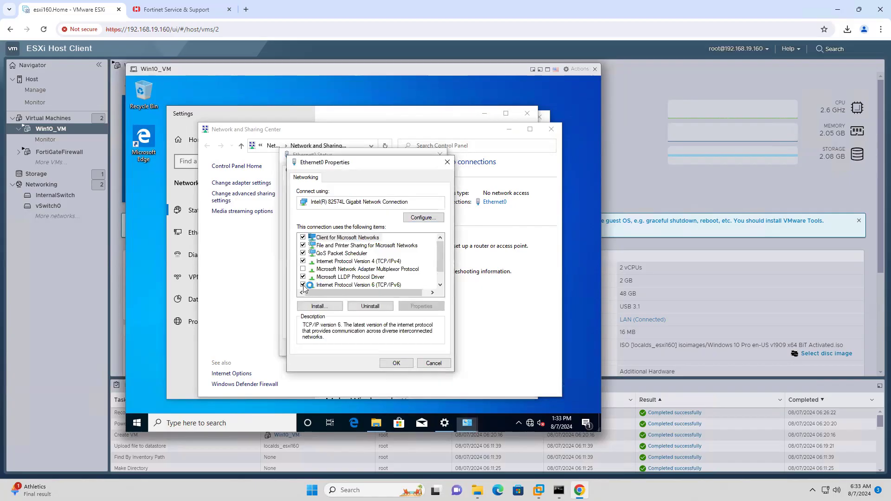
{"action": "double_click", "coordinate": [371, 262]}
{"action": "left_click", "coordinate": [373, 265]}
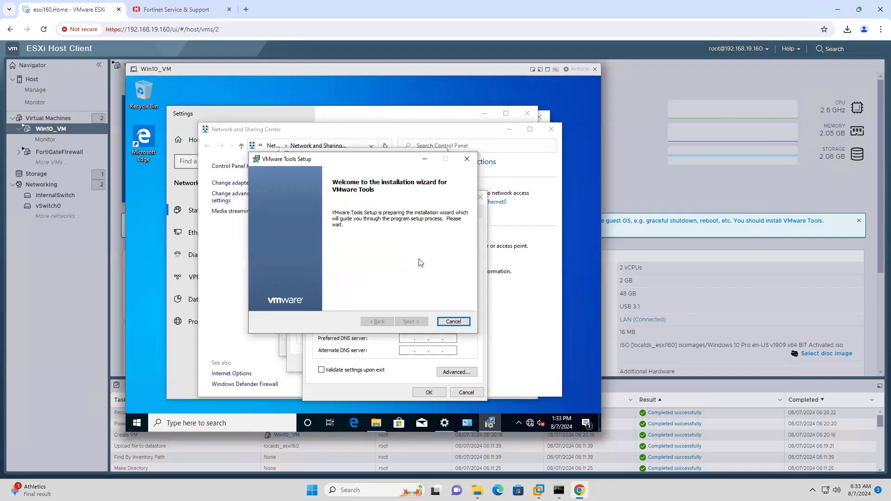
Step: Start the VMware Tools installation with default settings, then enter IP address 192.168.50.20
{"action": "left_click", "coordinate": [411, 325]}
{"action": "left_click", "coordinate": [411, 325]}
{"action": "left_click", "coordinate": [411, 325]}
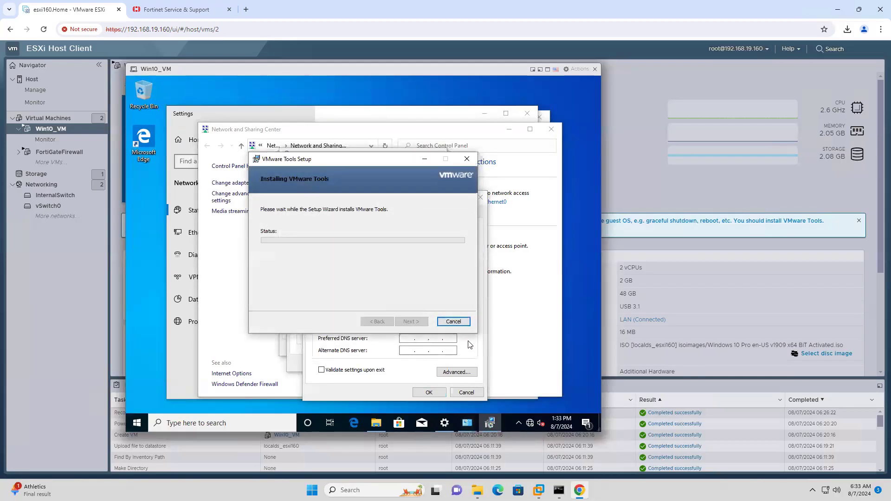
{"action": "left_click", "coordinate": [470, 344]}
{"action": "type", "text": "192 . 168 . 50 . "}
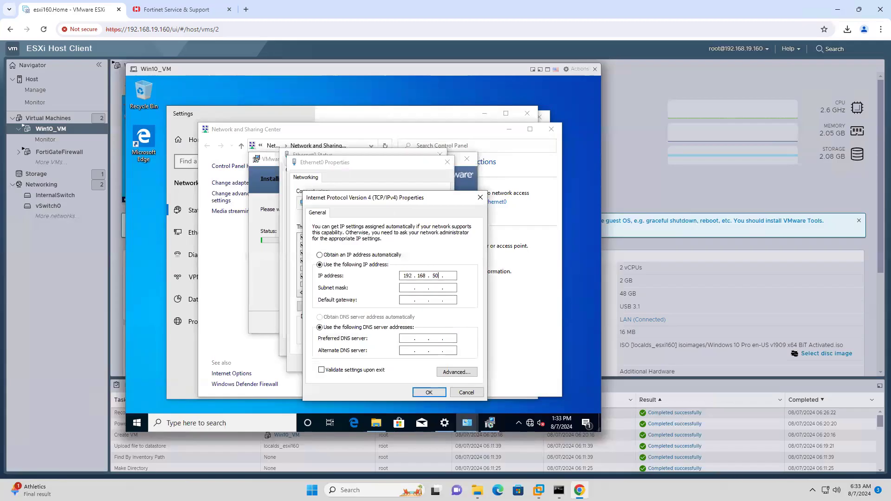
{"action": "type", "text": "20"}
Step: Set mask 255.255.255.0, gateway 192.168.50.1, DNS 8.8.8.8 and 8.8.4.4, and apply
{"action": "key", "text": "Tab"}
{"action": "type", "text": "192 . 168 . 50 . 1"}
{"action": "key", "text": "Tab"}
{"action": "key", "text": "Tab"}
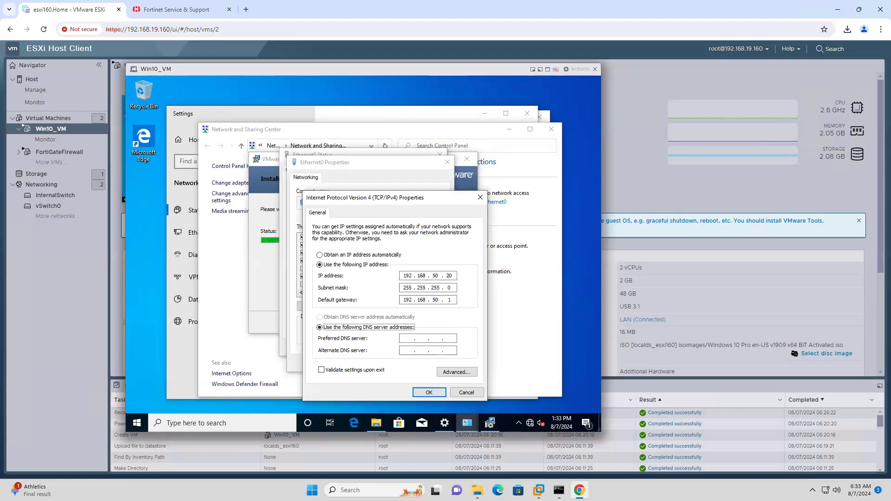
{"action": "type", "text": "8.8.8.8.4.4"}
{"action": "key", "text": "Tab"}
{"action": "key", "text": "shift+Tab"}
{"action": "type", "text": "4"}
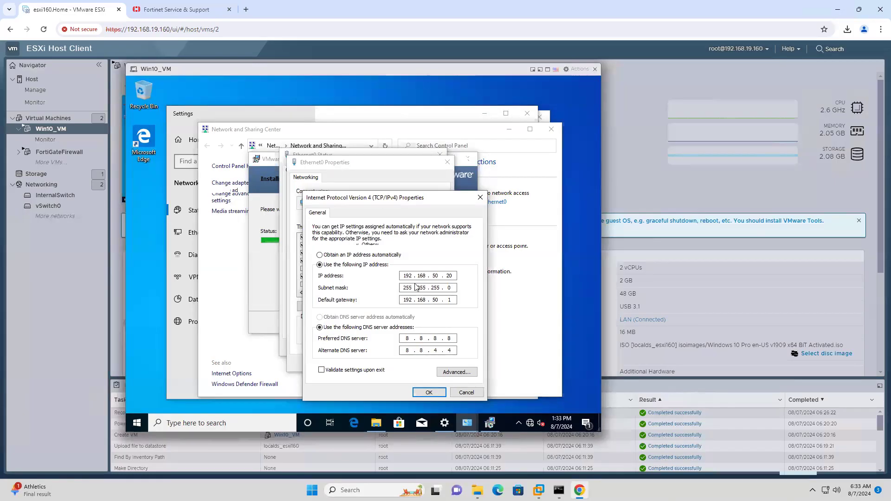
{"action": "left_click", "coordinate": [429, 393]}
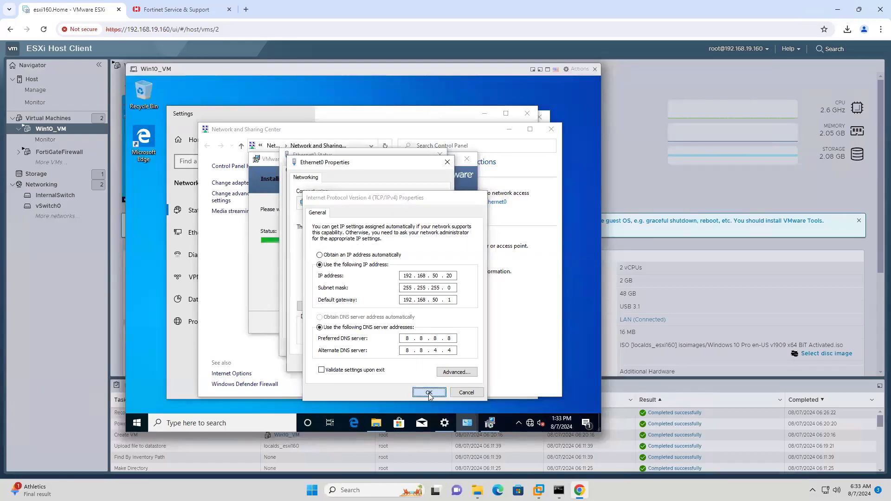
{"action": "left_click", "coordinate": [397, 362]}
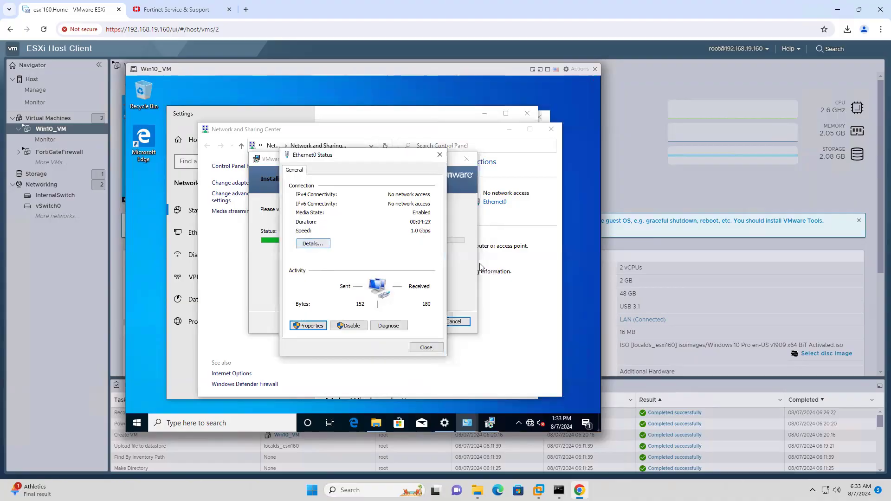
Step: Check Ethernet0's network details, close the status windows, and search for cmd
{"action": "left_click", "coordinate": [326, 246]}
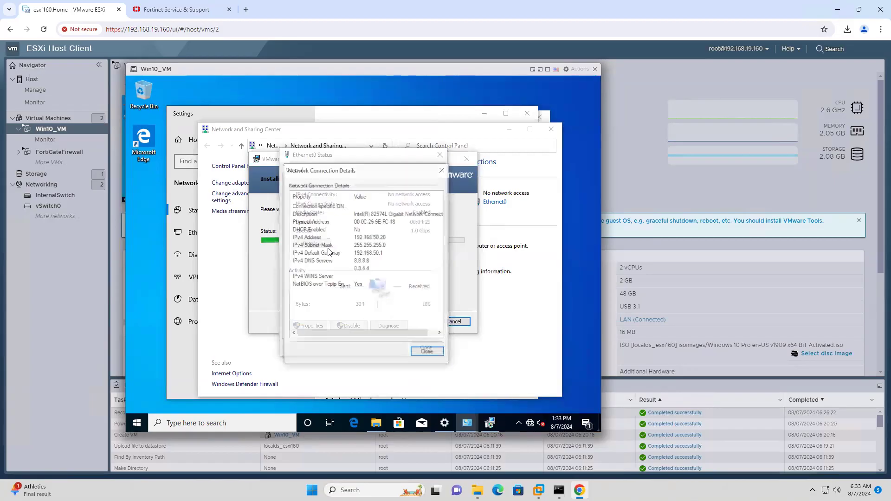
{"action": "left_click", "coordinate": [429, 354]}
{"action": "left_click", "coordinate": [427, 348]}
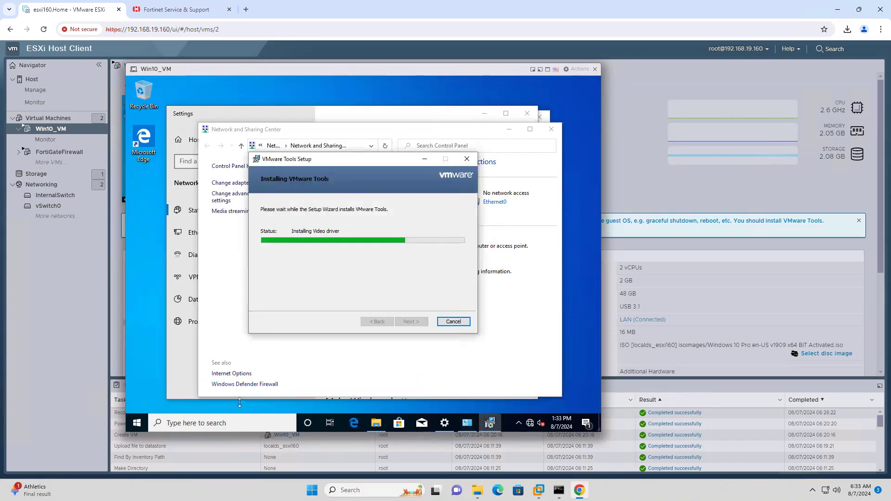
{"action": "left_click", "coordinate": [239, 420]}
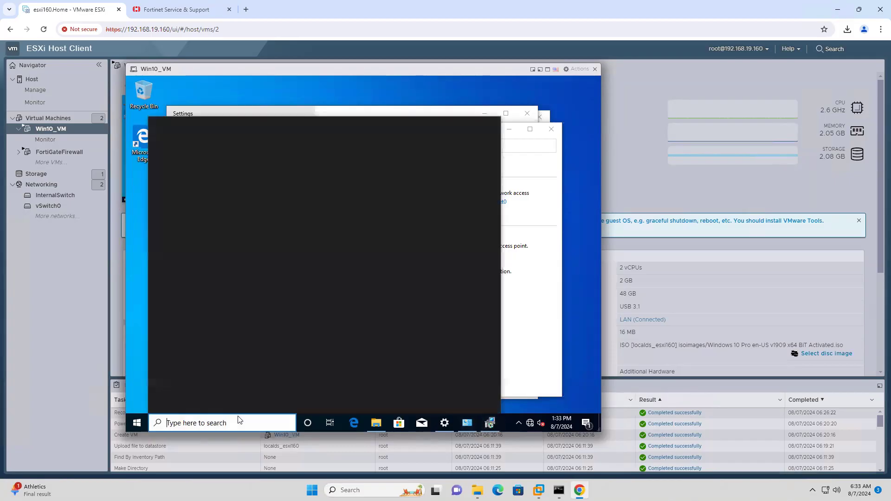
{"action": "type", "text": "cmd"}
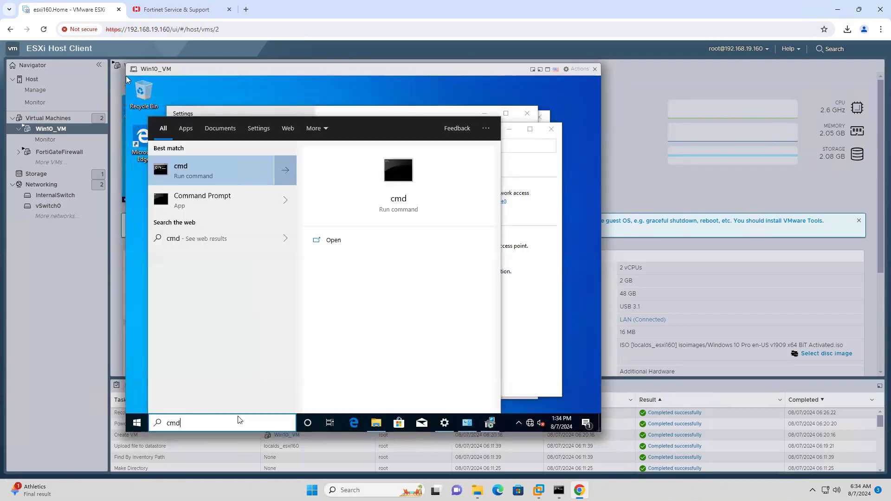
Step: Open Command Prompt and set its console font size to 24
{"action": "left_click", "coordinate": [226, 173]}
{"action": "left_click", "coordinate": [313, 241]}
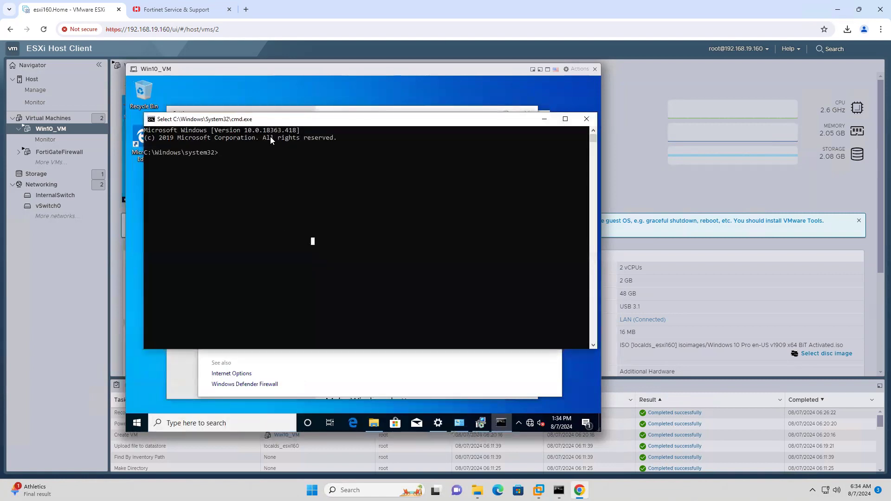
{"action": "right_click", "coordinate": [272, 122]}
{"action": "left_click", "coordinate": [289, 213]}
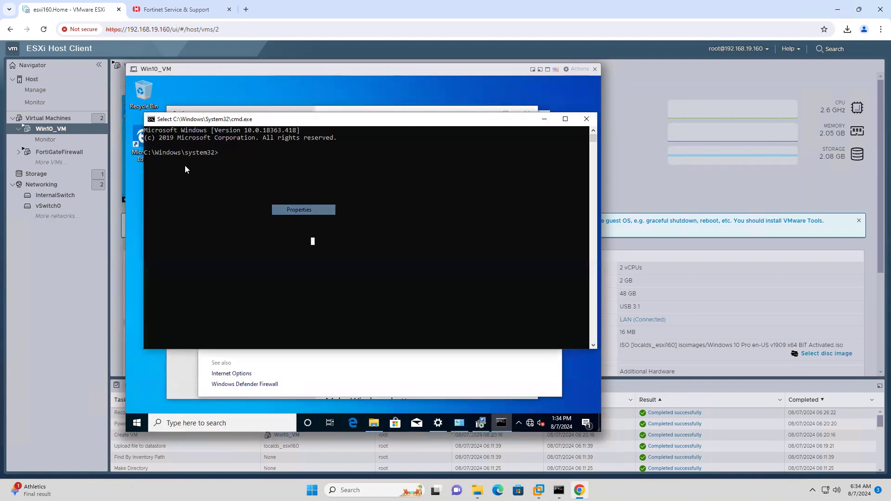
{"action": "left_click", "coordinate": [188, 143]}
{"action": "left_click", "coordinate": [171, 193]}
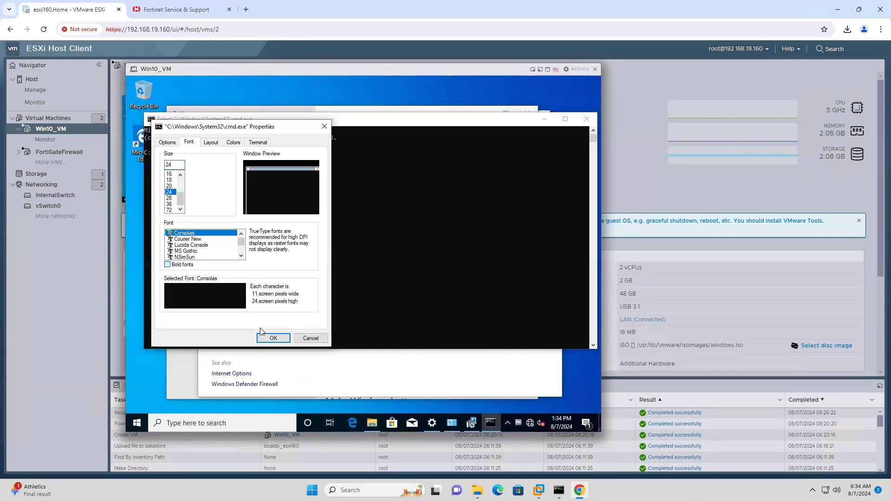
{"action": "left_click", "coordinate": [271, 339]}
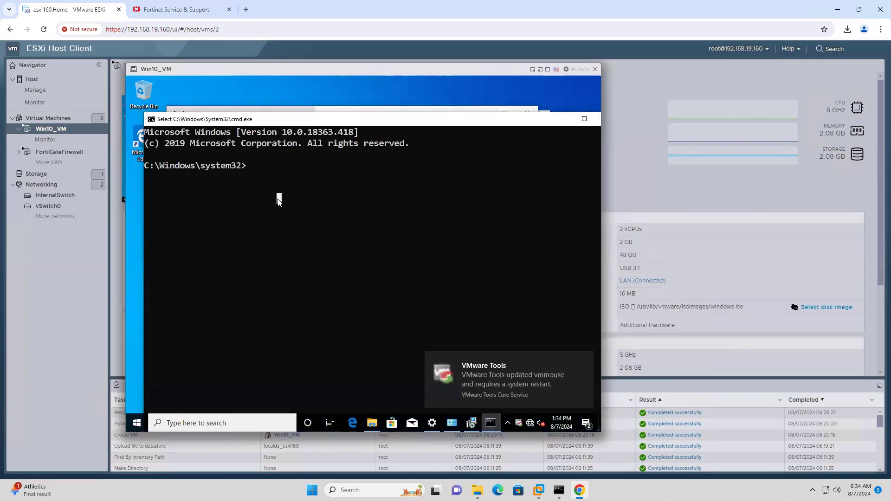
Step: Ping the gateway 192.168.50.1 from Command Prompt
{"action": "key", "text": "Escape"}
{"action": "type", "text": "ping 192"}
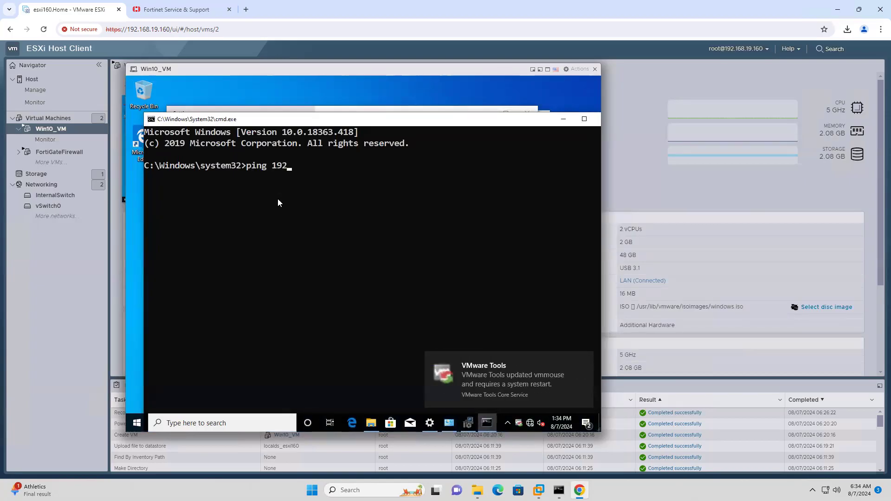
{"action": "type", "text": ".168.50.1"}
{"action": "key", "text": "Return"}
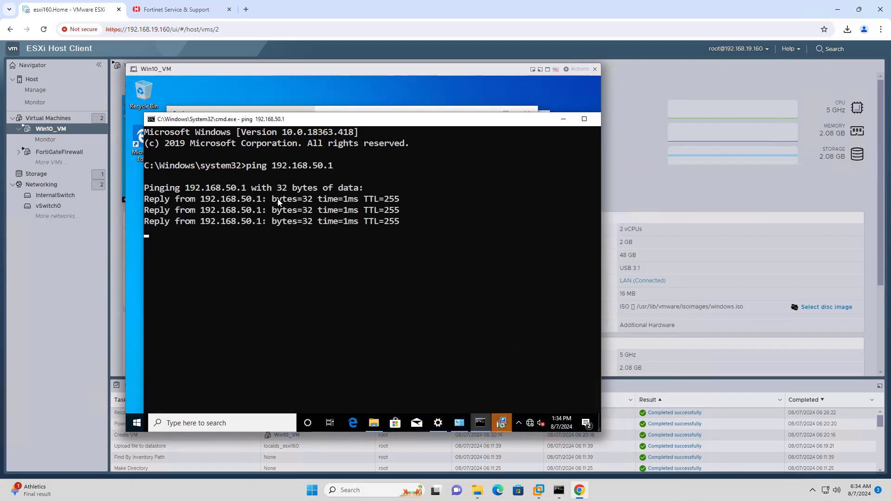
Step: Finish VMware Tools setup, close Command Prompt and network settings, and launch Microsoft Edge
{"action": "left_click", "coordinate": [547, 71]}
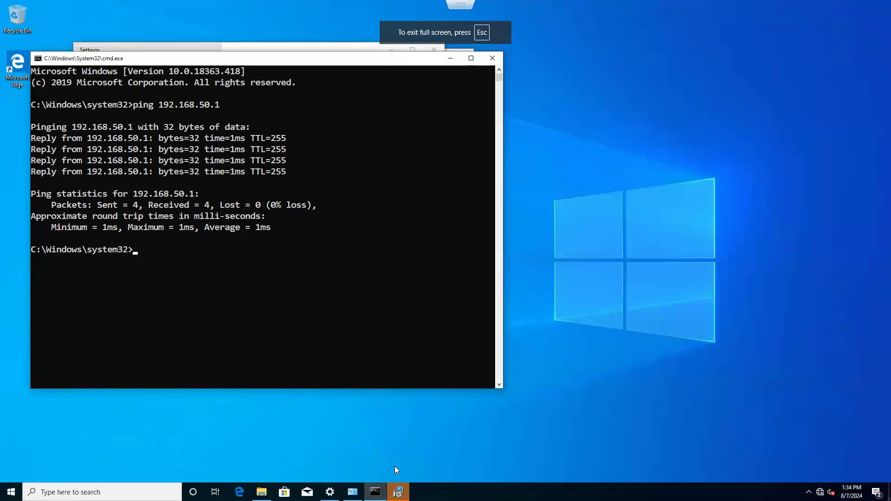
{"action": "left_click", "coordinate": [398, 492]}
{"action": "left_click", "coordinate": [395, 279]}
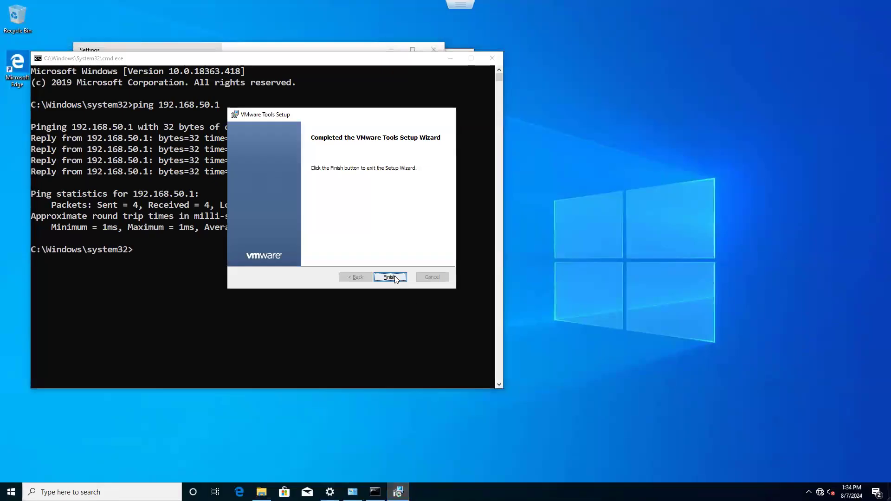
{"action": "left_click", "coordinate": [418, 264]}
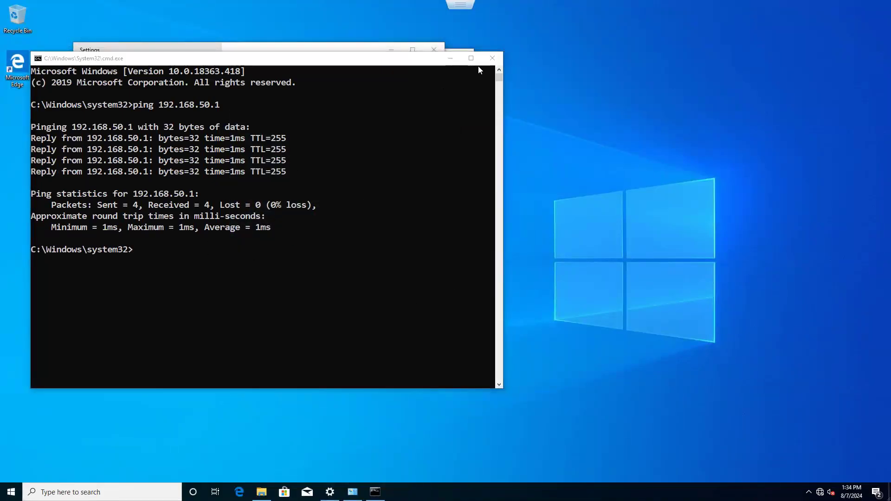
{"action": "left_click", "coordinate": [493, 58]}
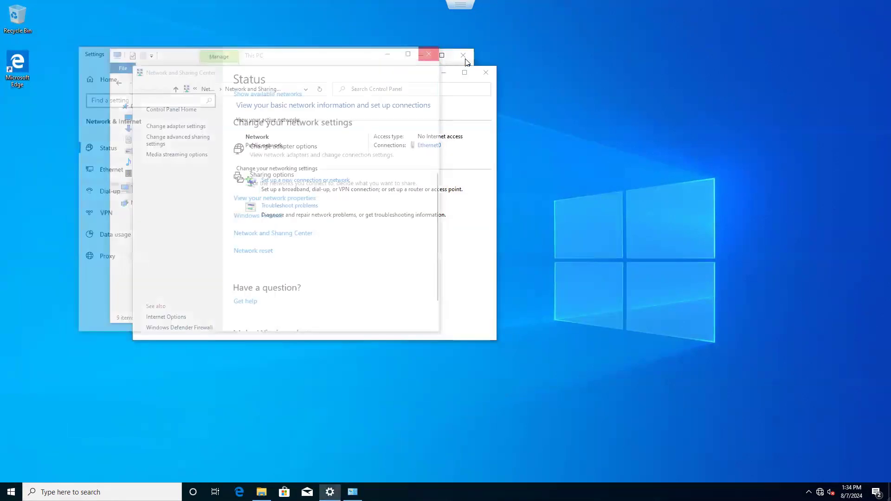
{"action": "left_click", "coordinate": [486, 73]}
{"action": "left_click", "coordinate": [239, 492]}
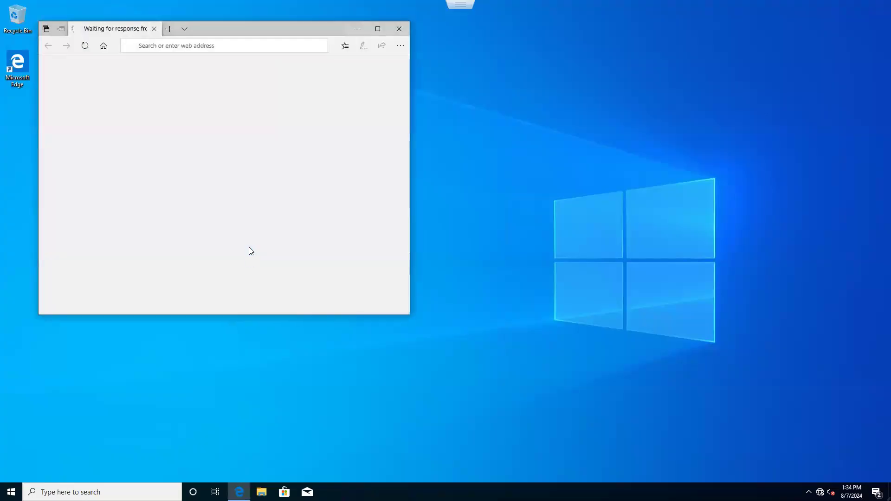
Step: Browse to 192.168.50.1 in Edge and sign in to the FortiGate with the admin credentials
{"action": "left_click", "coordinate": [376, 29]}
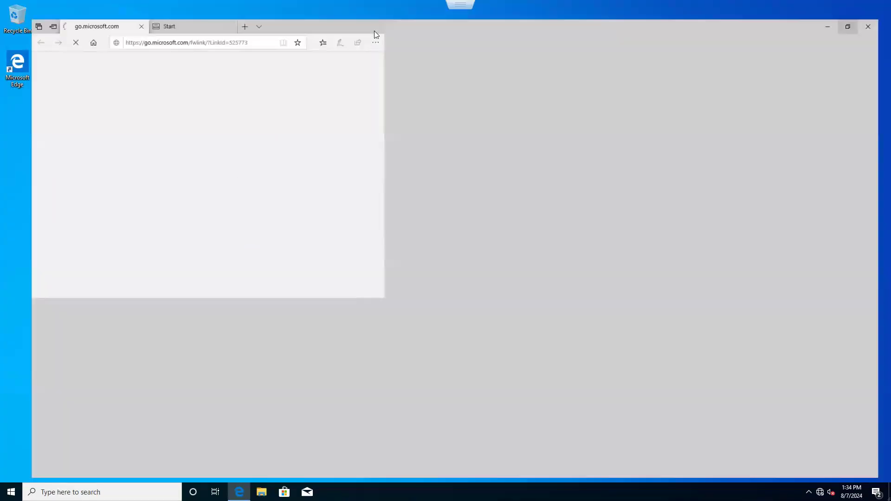
{"action": "left_click", "coordinate": [171, 14]}
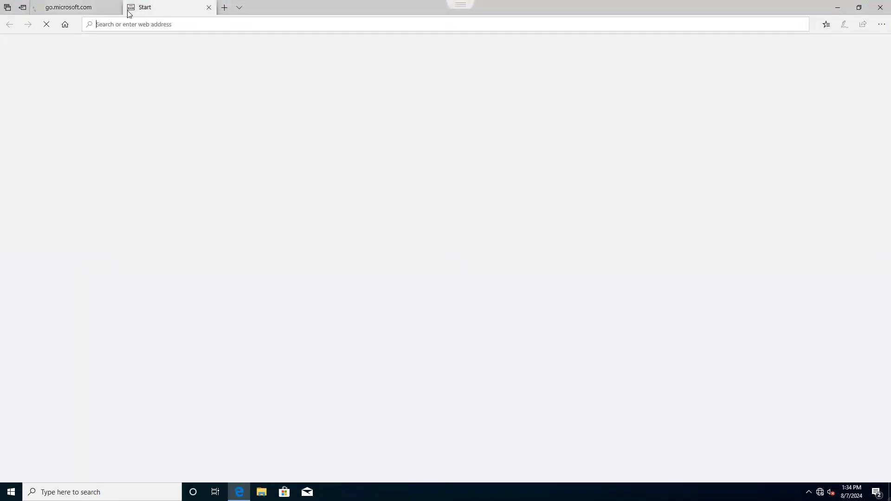
{"action": "left_click", "coordinate": [116, 7]}
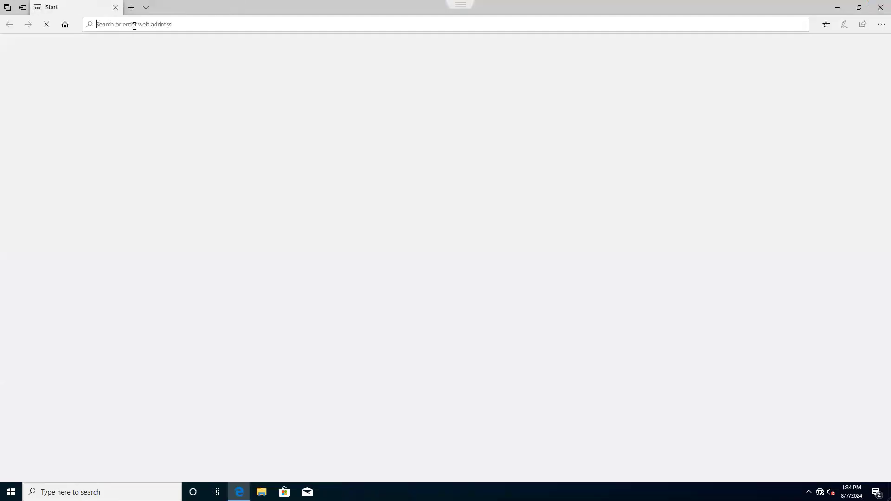
{"action": "type", "text": "192.168.50.1"}
{"action": "key", "text": "Return"}
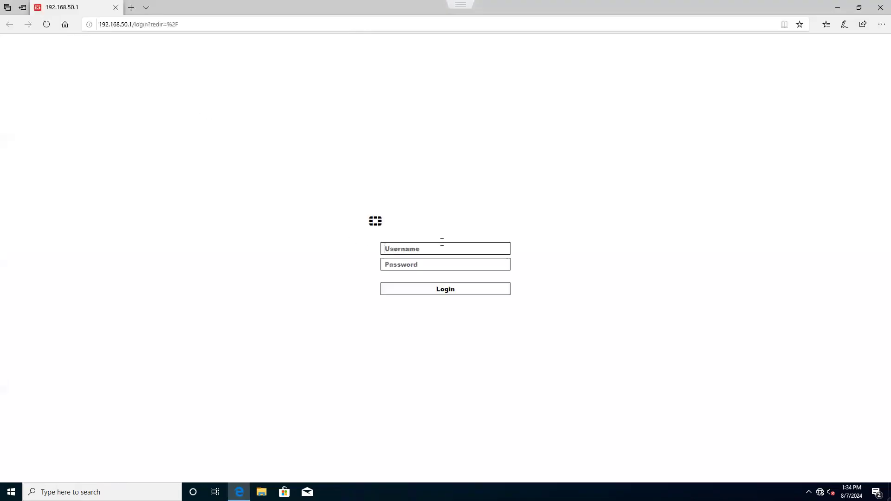
{"action": "key", "text": "Return"}
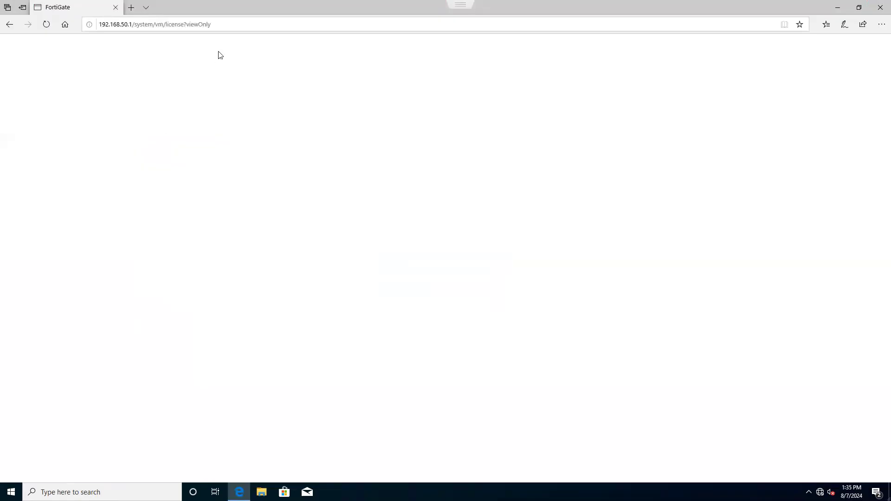
{"action": "left_click", "coordinate": [237, 24]}
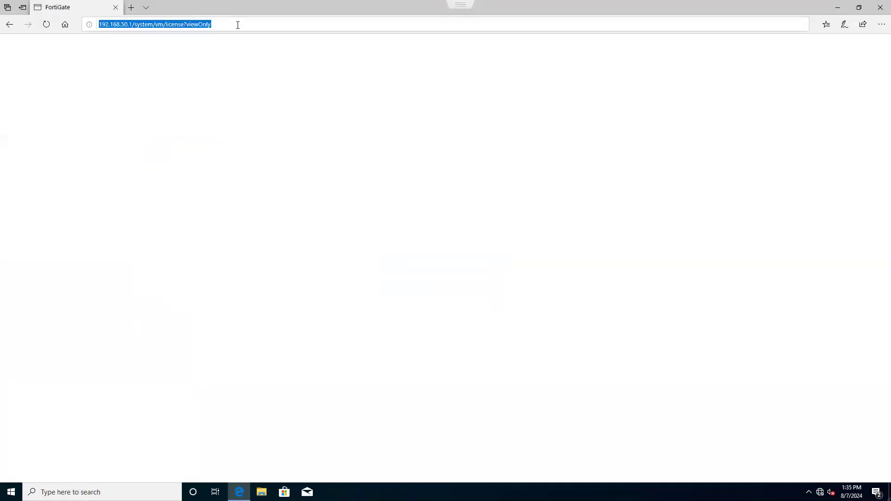
{"action": "left_click", "coordinate": [243, 24]}
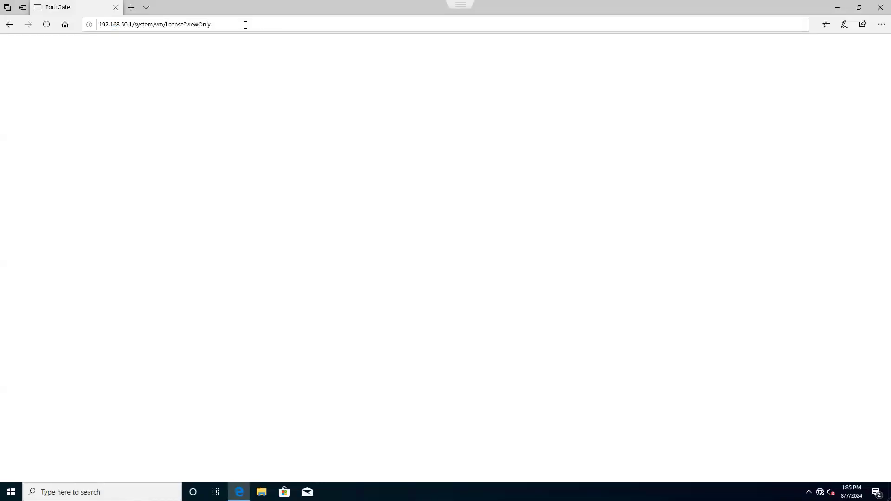
{"action": "left_click", "coordinate": [47, 27]}
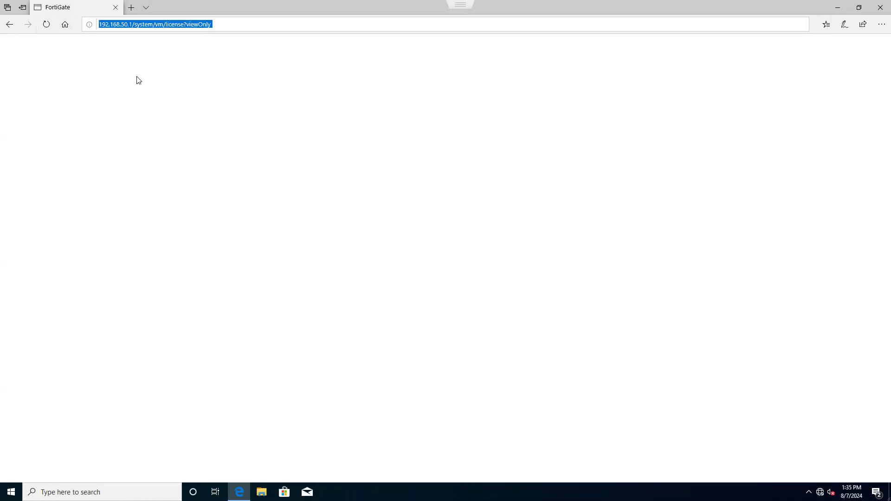
{"action": "left_click", "coordinate": [881, 7]}
{"action": "double_click", "coordinate": [17, 65]}
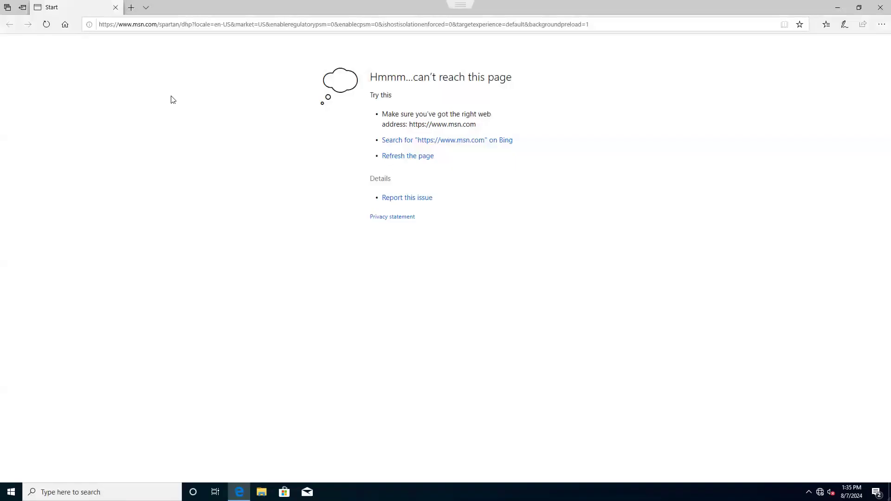
{"action": "left_click", "coordinate": [166, 27]}
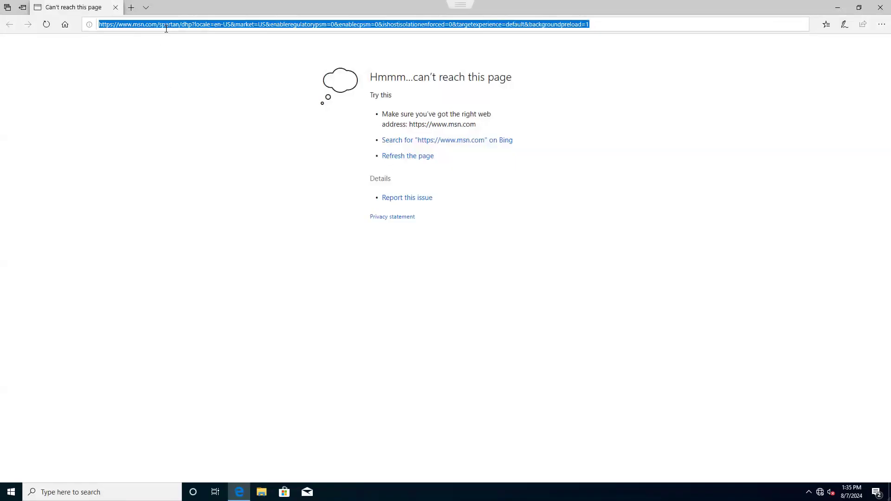
{"action": "type", "text": "https://192.168."}
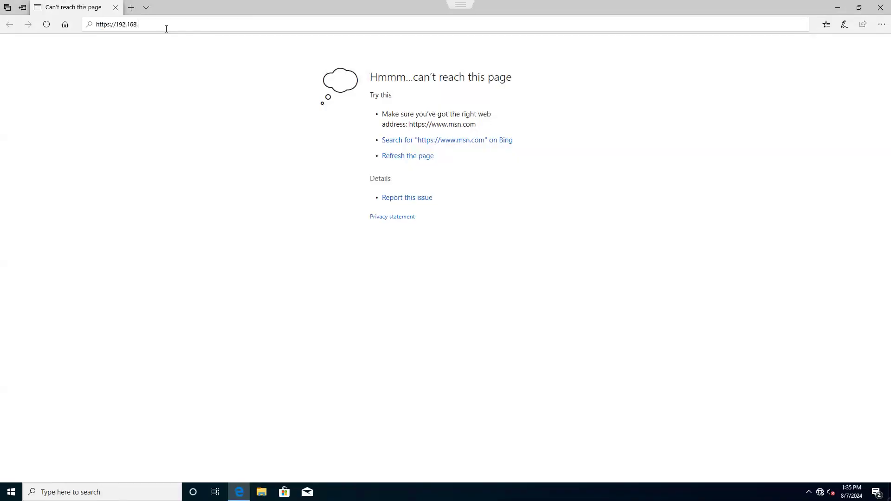
{"action": "key", "text": "Return"}
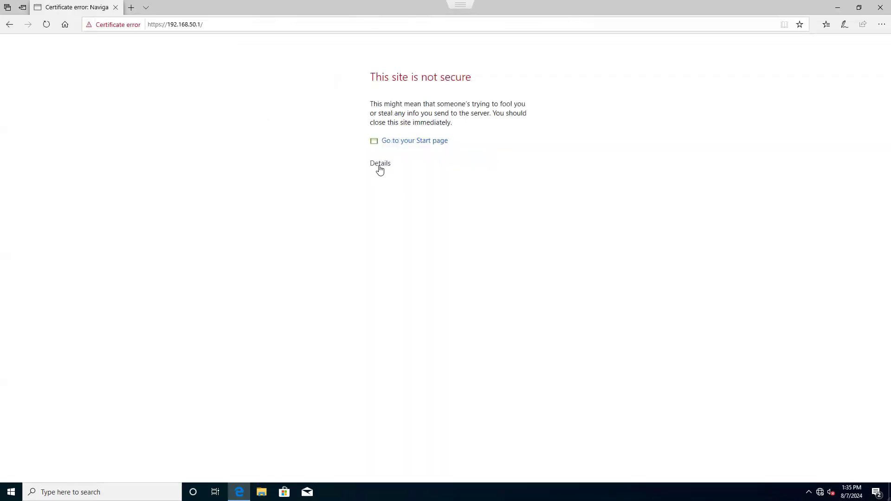
Step: Bypass the certificate warning, sign in to the FortiGate again, and decline saving the password
{"action": "left_click", "coordinate": [380, 166]}
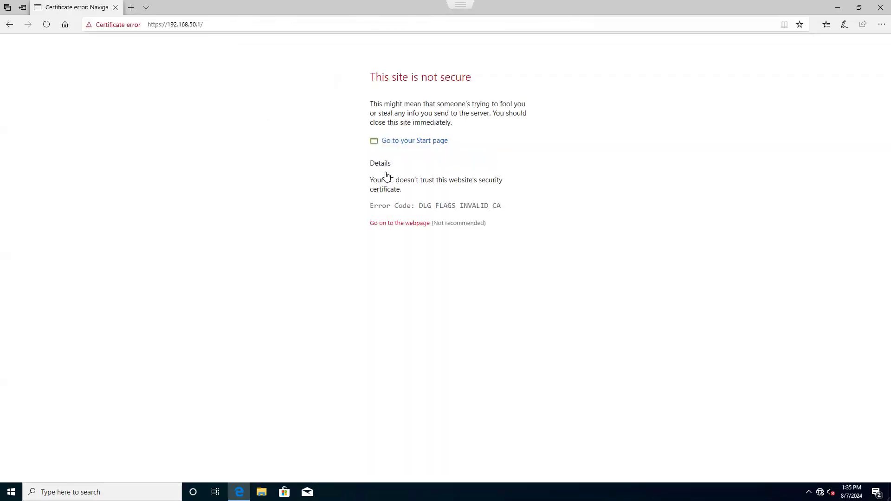
{"action": "left_click", "coordinate": [402, 224]}
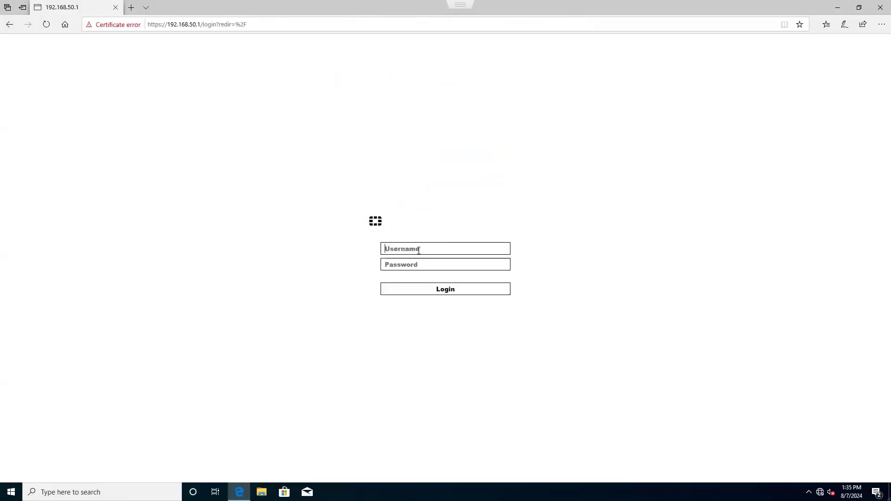
{"action": "type", "text": "ad***"}
{"action": "key", "text": "Return"}
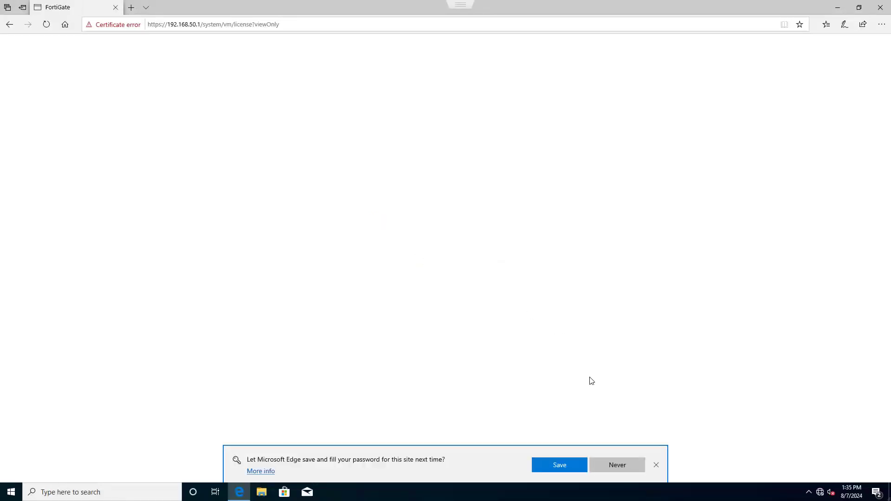
{"action": "left_click", "coordinate": [617, 464]}
{"action": "left_click", "coordinate": [314, 29]}
Step: Reload the blank license page, inspect the certificate error, then close Edge
{"action": "right_click", "coordinate": [372, 117]}
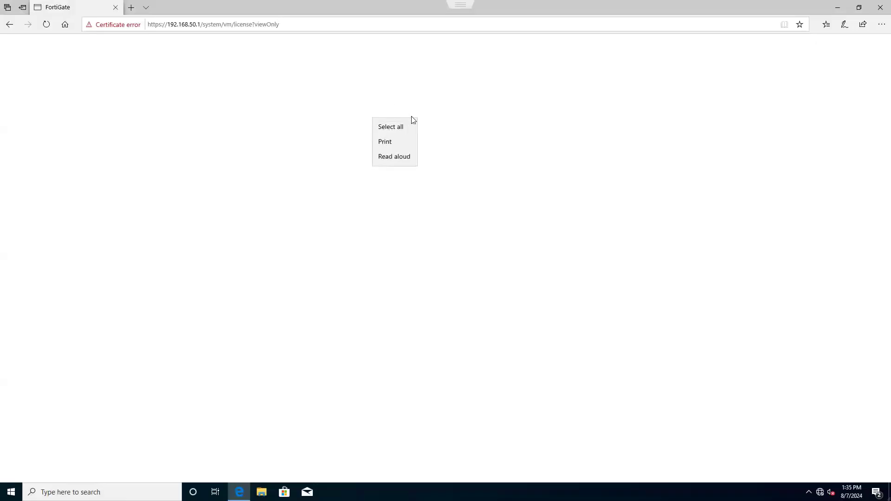
{"action": "left_click", "coordinate": [525, 96]}
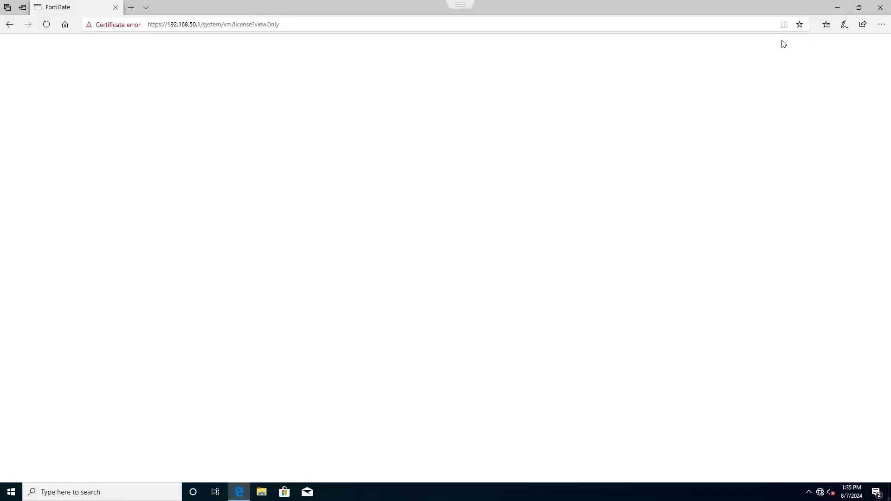
{"action": "left_click", "coordinate": [47, 24]}
{"action": "left_click", "coordinate": [882, 24]}
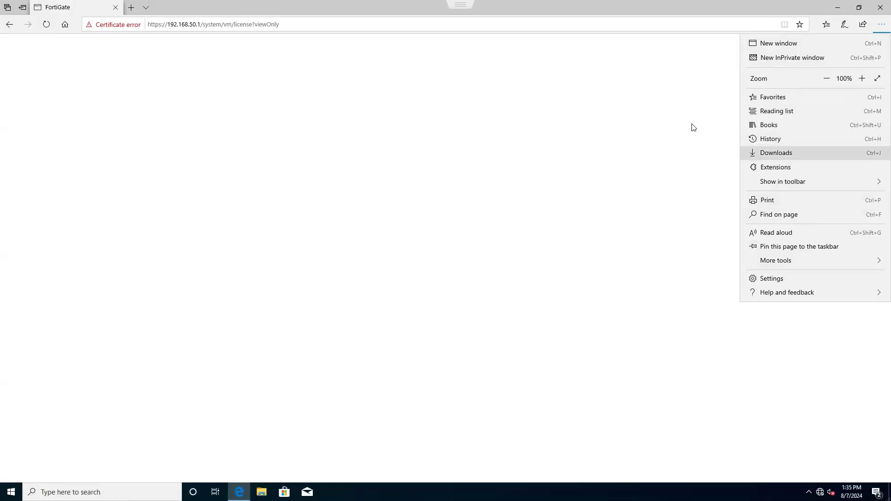
{"action": "left_click", "coordinate": [273, 26]}
{"action": "left_click", "coordinate": [130, 25]}
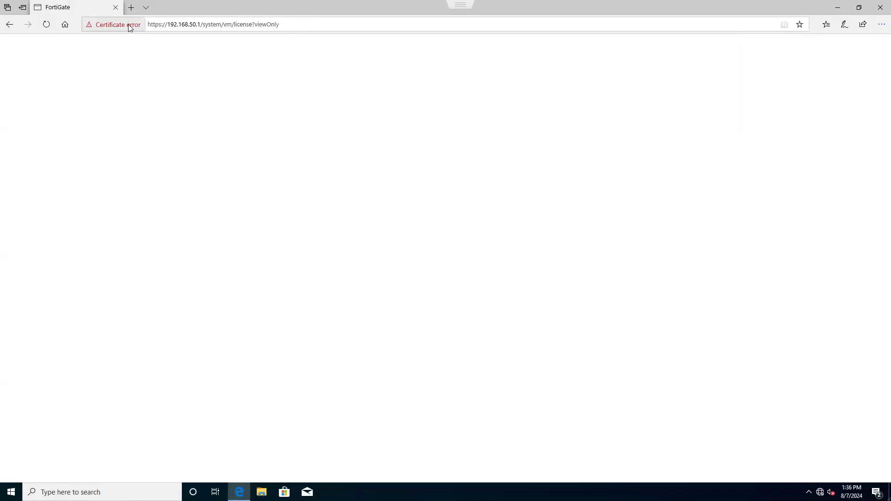
{"action": "left_click", "coordinate": [293, 24]}
{"action": "left_click", "coordinate": [294, 24]}
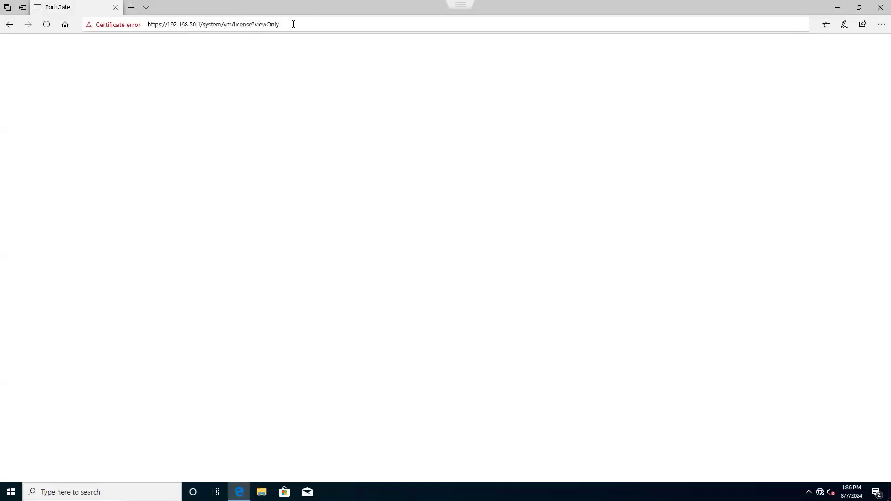
{"action": "key", "text": "Return"}
{"action": "left_click", "coordinate": [880, 8]}
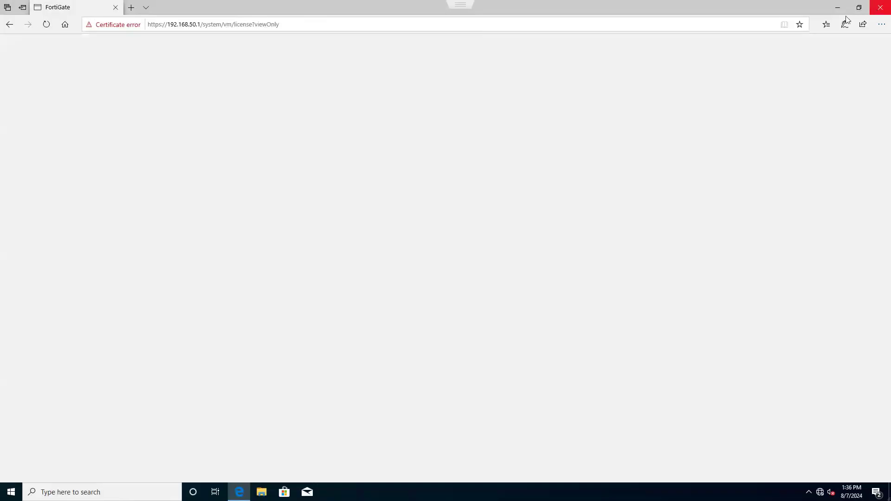
Step: Minimize the remote session to view the Paint LAN/WAN diagram, then return to it
{"action": "mouse_move", "coordinate": [365, 6]}
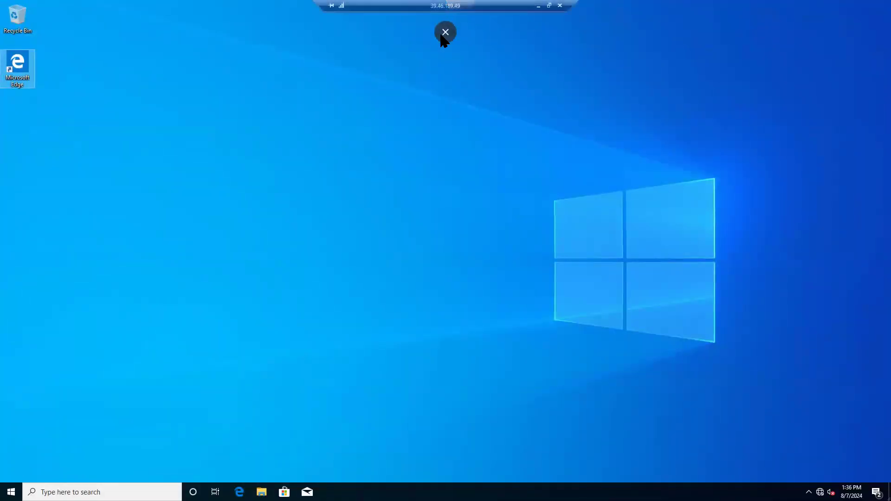
{"action": "left_click", "coordinate": [537, 6]}
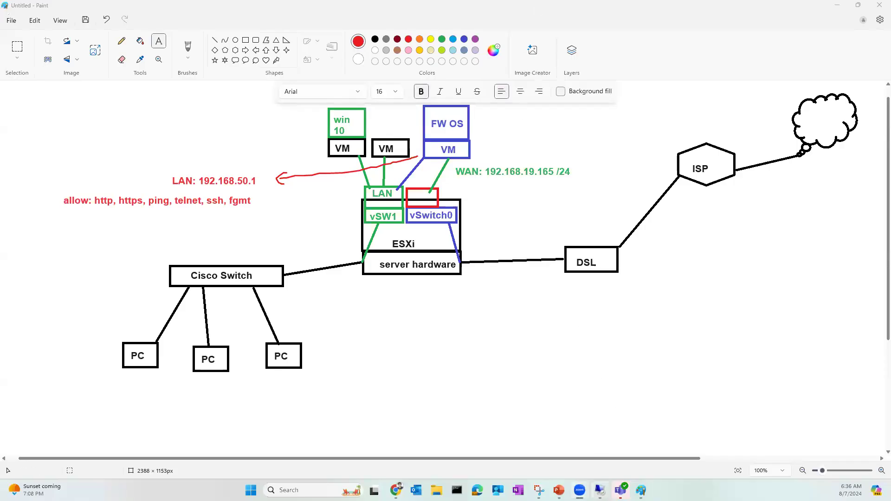
{"action": "key", "text": "alt+Tab"}
{"action": "left_click", "coordinate": [530, 59]}
Step: Exit full screen to the ESXi console, then open and close Network & internet settings
{"action": "mouse_move", "coordinate": [646, 1]}
{"action": "left_click", "coordinate": [444, 32]}
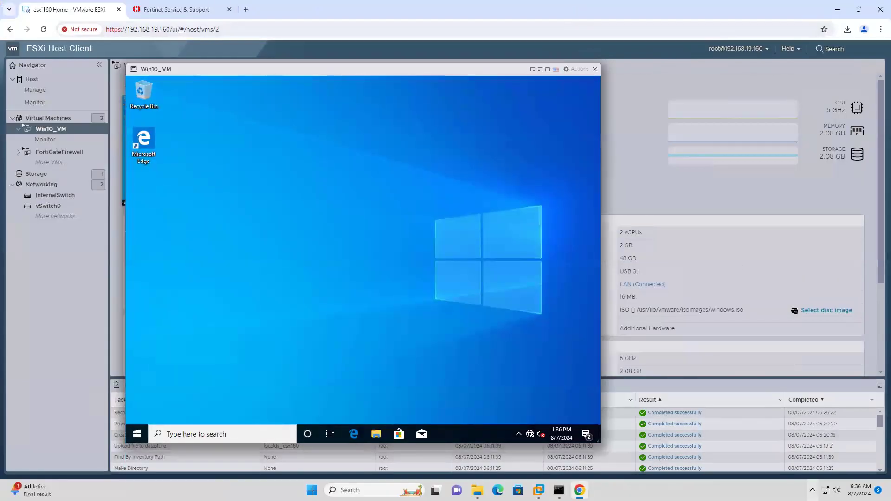
{"action": "left_click", "coordinate": [826, 466]}
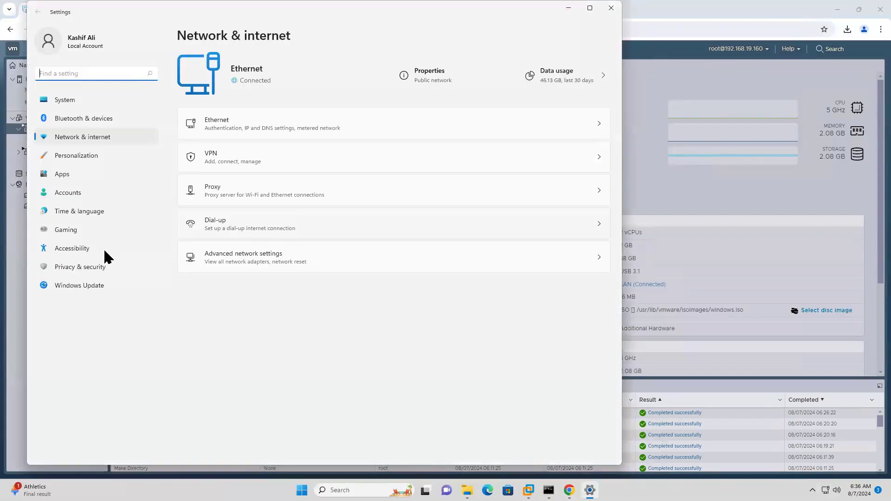
{"action": "left_click", "coordinate": [611, 8]}
Step: Open the VMnet1 adapter's properties from Windows Network Connections
{"action": "left_click", "coordinate": [245, 10]}
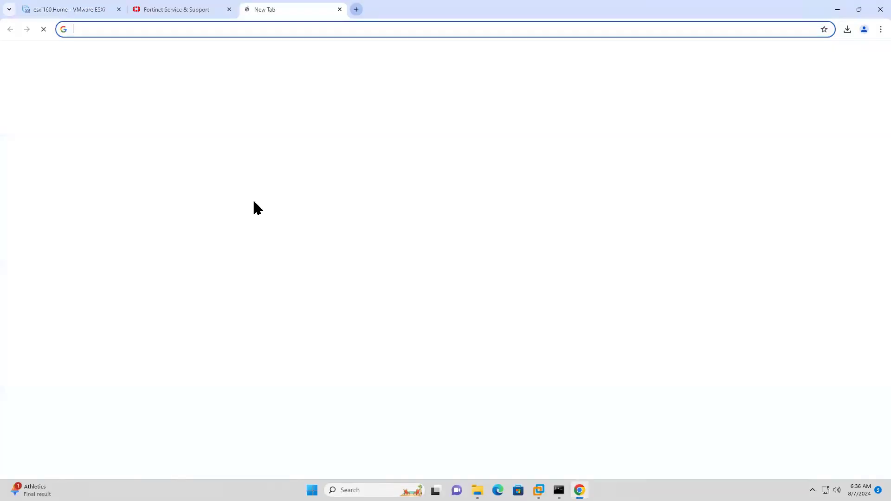
{"action": "left_click", "coordinate": [362, 491]}
{"action": "type", "text": "co"}
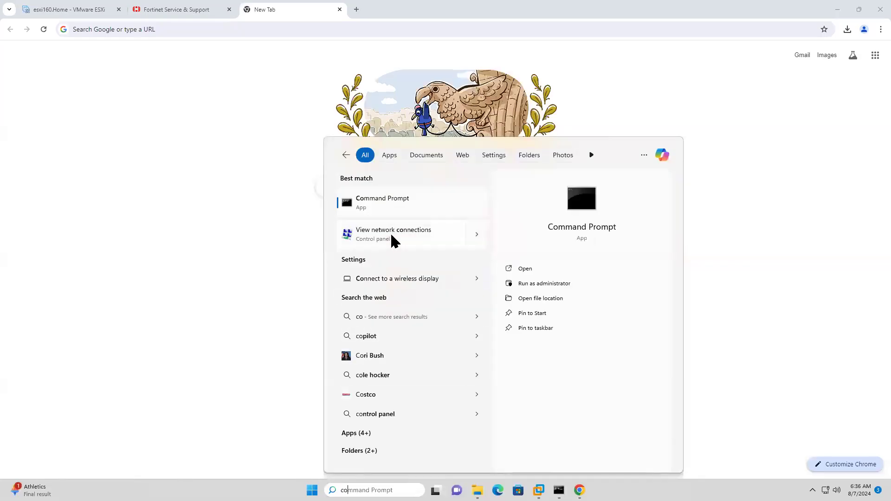
{"action": "left_click", "coordinate": [391, 232]}
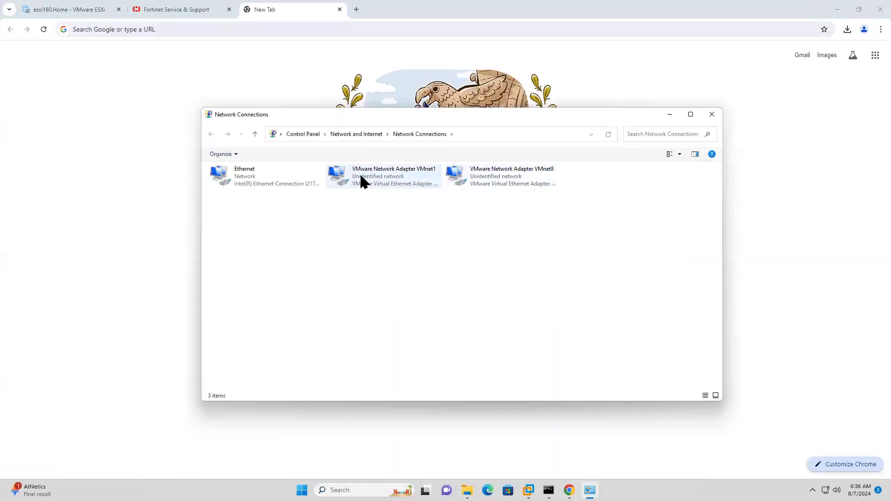
{"action": "right_click", "coordinate": [367, 172]}
{"action": "left_click", "coordinate": [397, 265]}
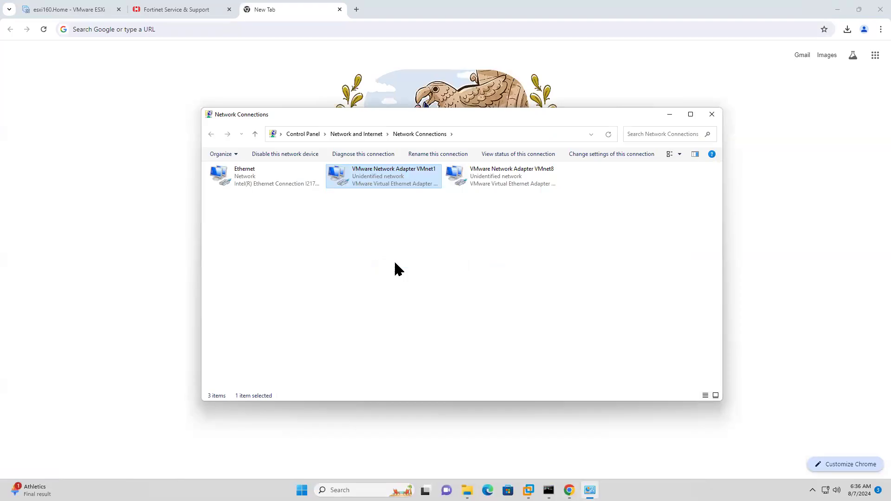
Step: Check VMnet1's IPv4 address 192.168.40.254 with mask 255.255.255.0 and close the dialog
{"action": "double_click", "coordinate": [316, 261]}
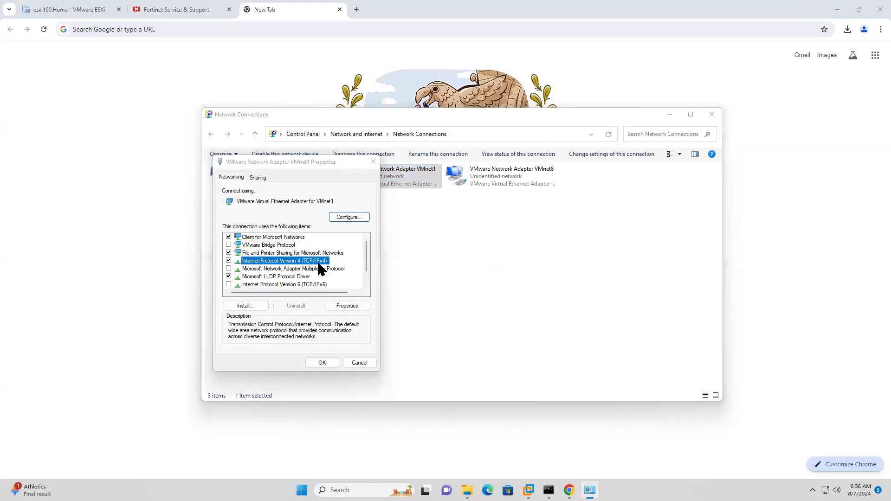
{"action": "left_click", "coordinate": [364, 275]}
{"action": "double_click", "coordinate": [362, 276]}
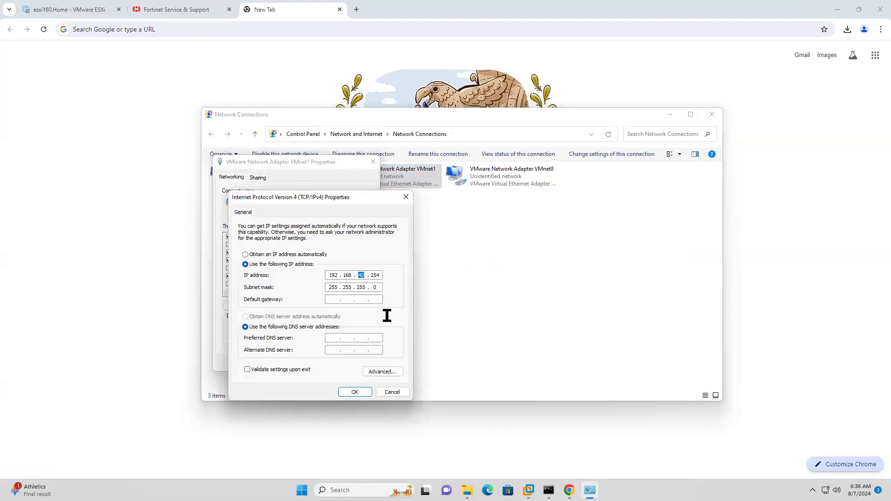
{"action": "left_click", "coordinate": [356, 392]}
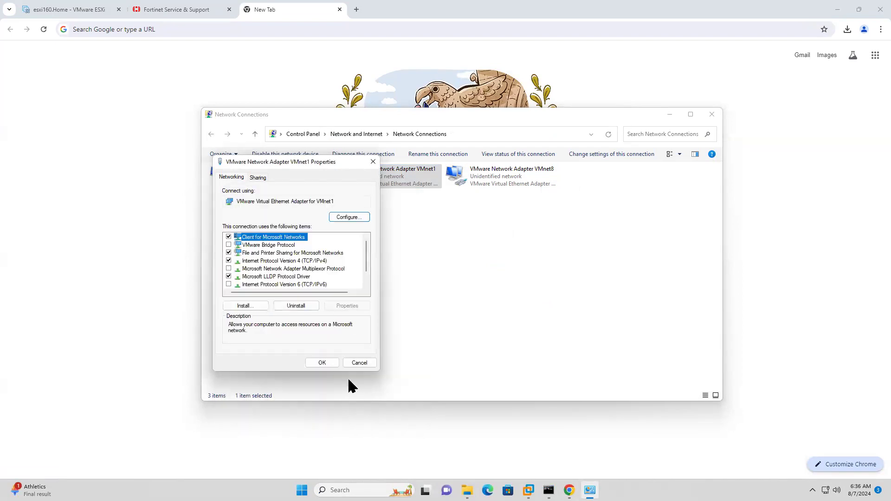
{"action": "left_click", "coordinate": [329, 364]}
Step: Load the FortiGate web GUI at 192.168.50.1 in Chrome
{"action": "left_click", "coordinate": [271, 30]}
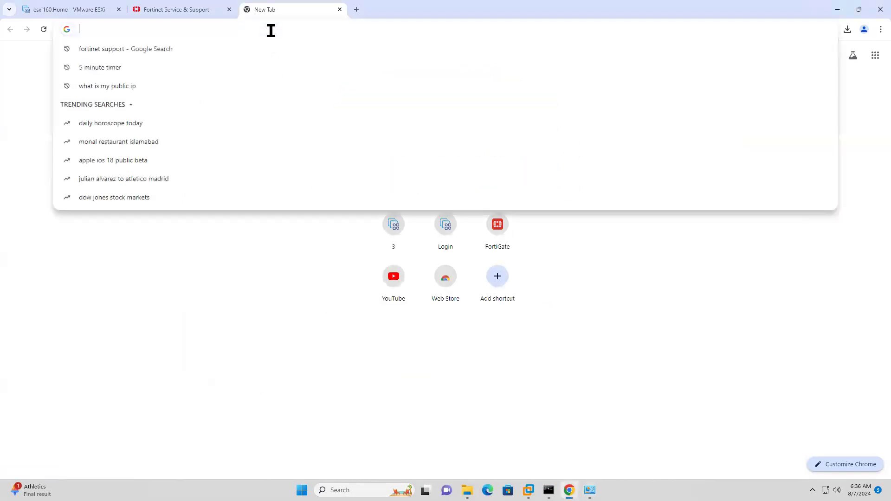
{"action": "type", "text": "192.168."}
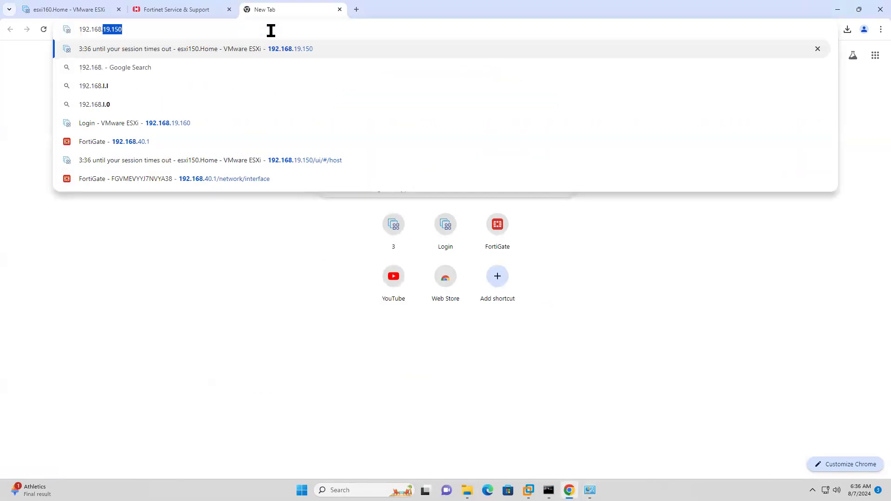
{"action": "type", "text": "50.1"}
{"action": "key", "text": "Return"}
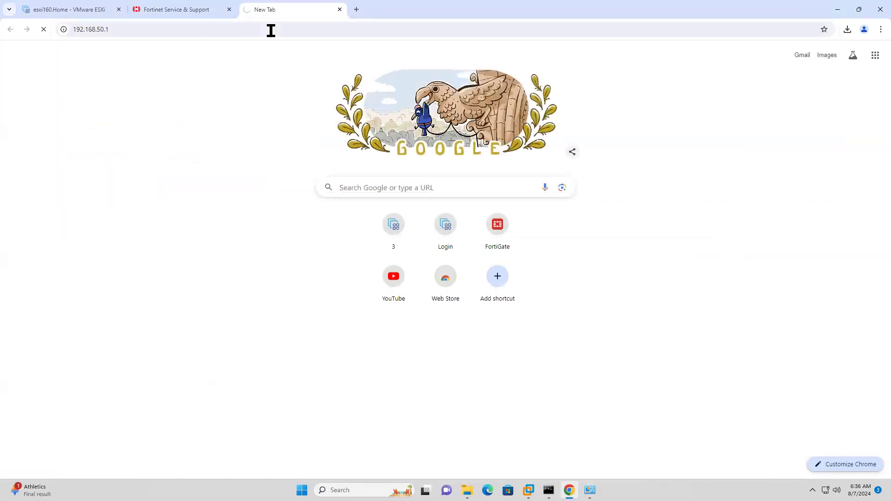
{"action": "left_click", "coordinate": [288, 30]}
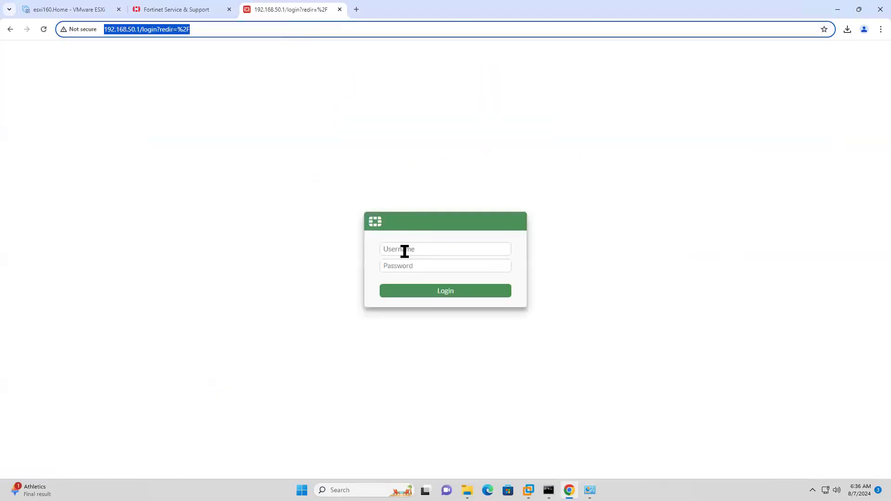
Step: Log in with the admin username and password and save the credentials in Chrome
{"action": "left_click", "coordinate": [404, 251]}
{"action": "key", "text": "Tab"}
{"action": "key", "text": "Return"}
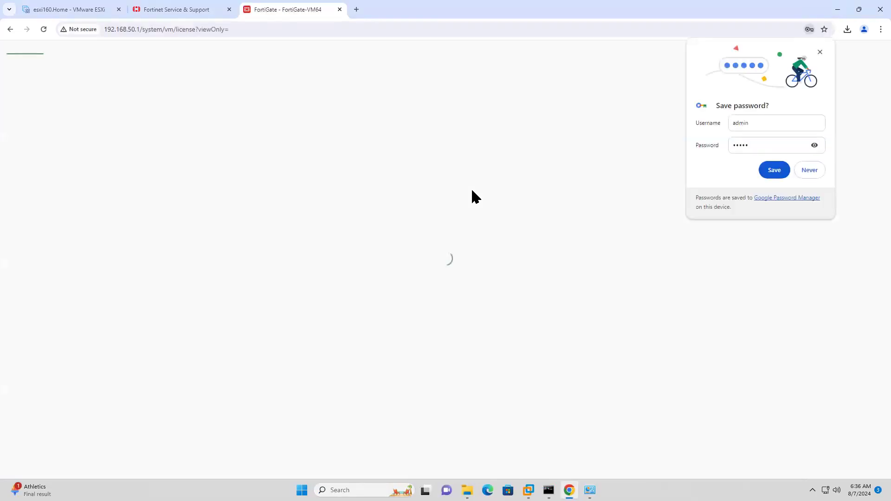
{"action": "left_click", "coordinate": [775, 171]}
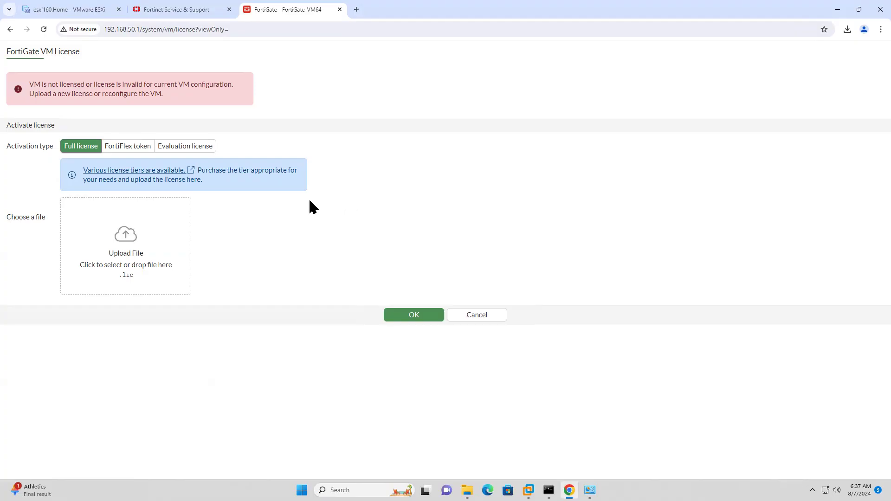
Step: Choose Evaluation license, submit the FortiCare account e-mail and password, and confirm the reboot
{"action": "left_click", "coordinate": [199, 151]}
{"action": "left_click", "coordinate": [170, 291]}
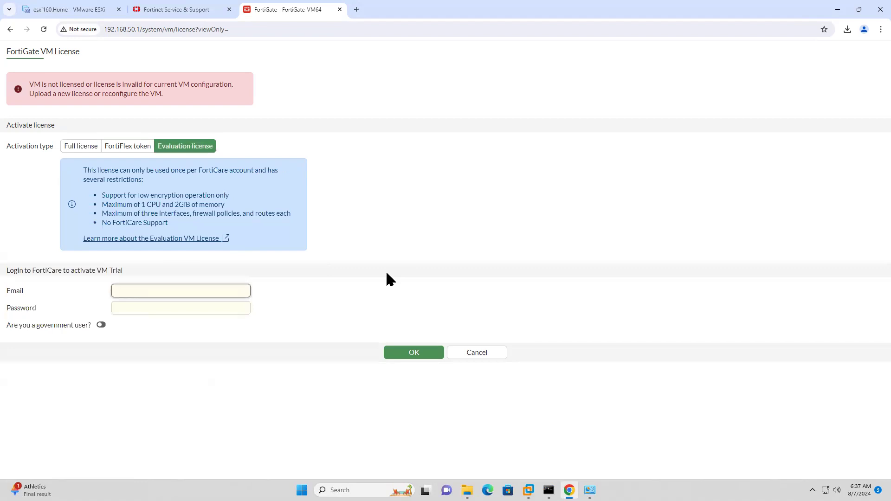
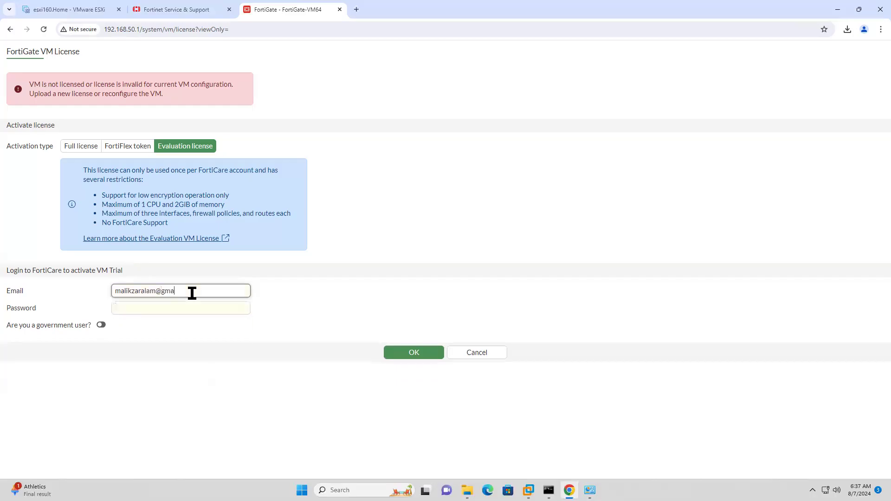
{"action": "left_click", "coordinate": [189, 307]}
{"action": "type", "text": "********"}
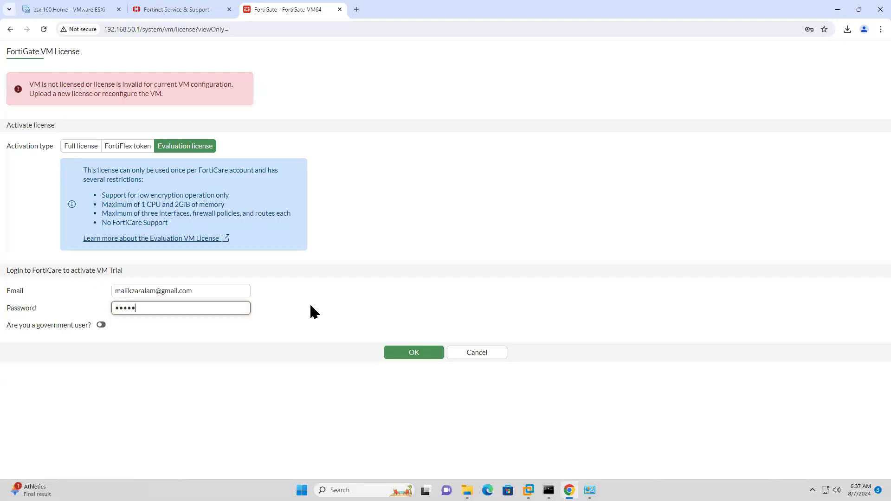
{"action": "type", "text": "**"}
{"action": "key", "text": "Return"}
{"action": "left_click", "coordinate": [428, 288]}
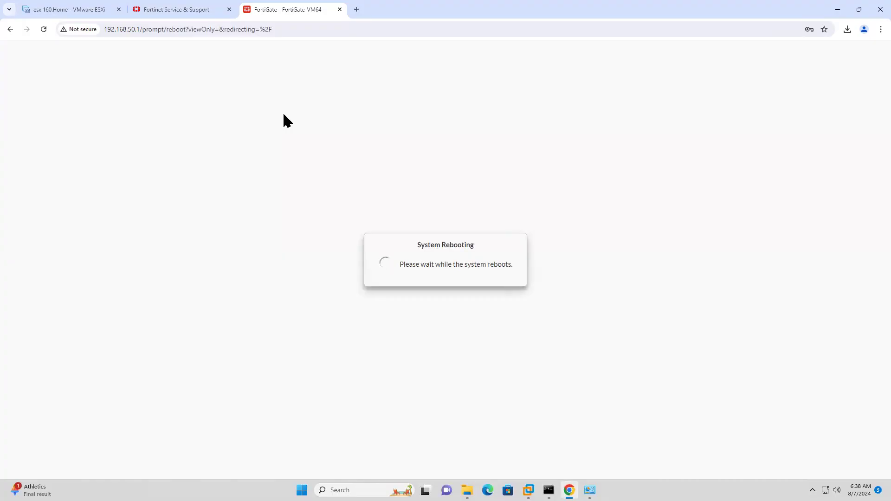
Step: Launch Command Prompt on Win10_VM via the cmd search
{"action": "left_click", "coordinate": [66, 14]}
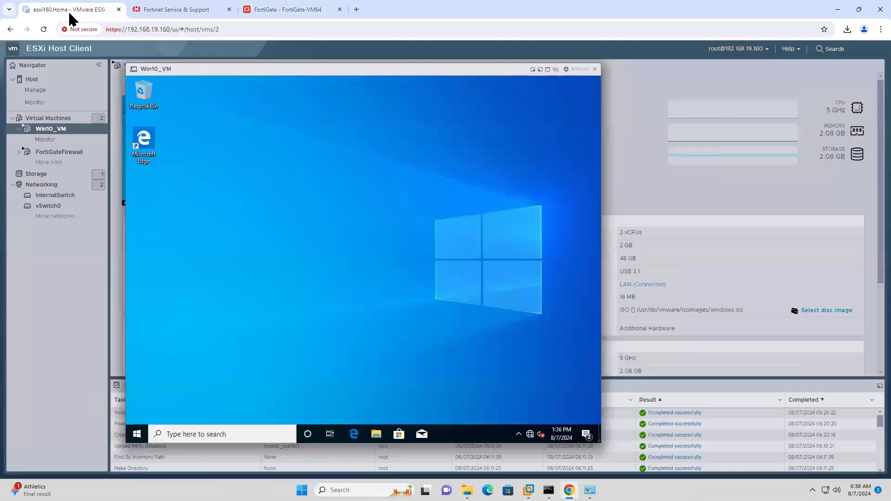
{"action": "left_click", "coordinate": [188, 433]}
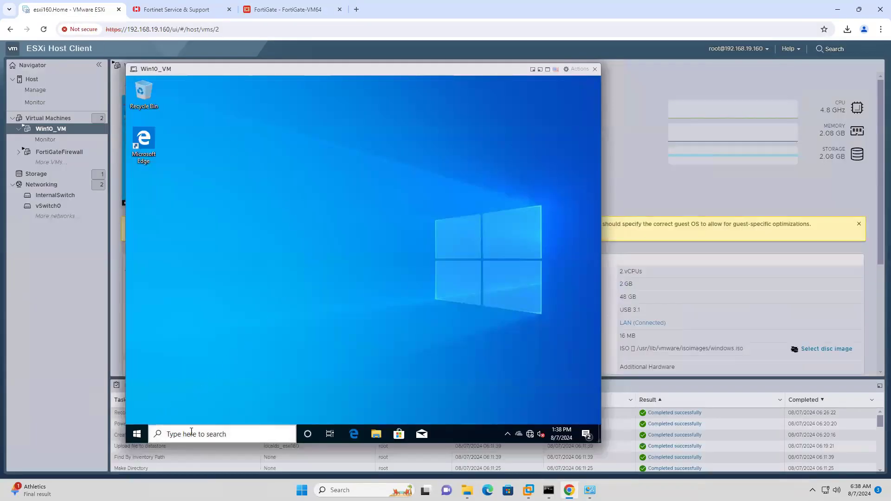
{"action": "type", "text": "cmd"}
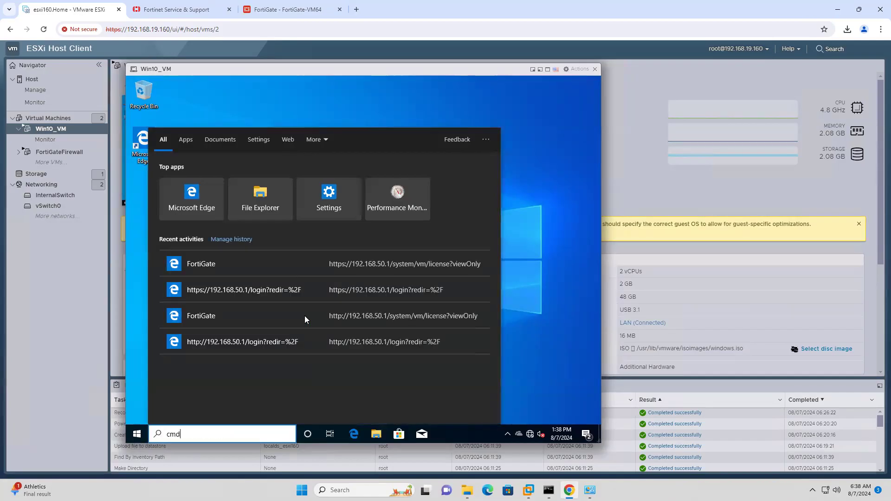
{"action": "key", "text": "Return"}
Step: Ping 192.168.50.1, then start a continuous ping 8.8.8.8 -t
{"action": "type", "text": "ping 192.168.50.1"}
{"action": "key", "text": "Return"}
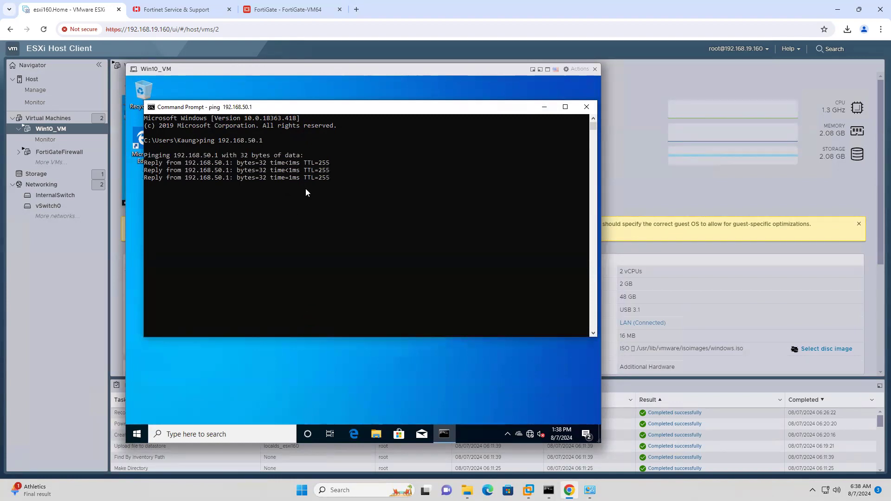
{"action": "key", "text": "Return"}
{"action": "type", "text": "ping 8.8.8.8"}
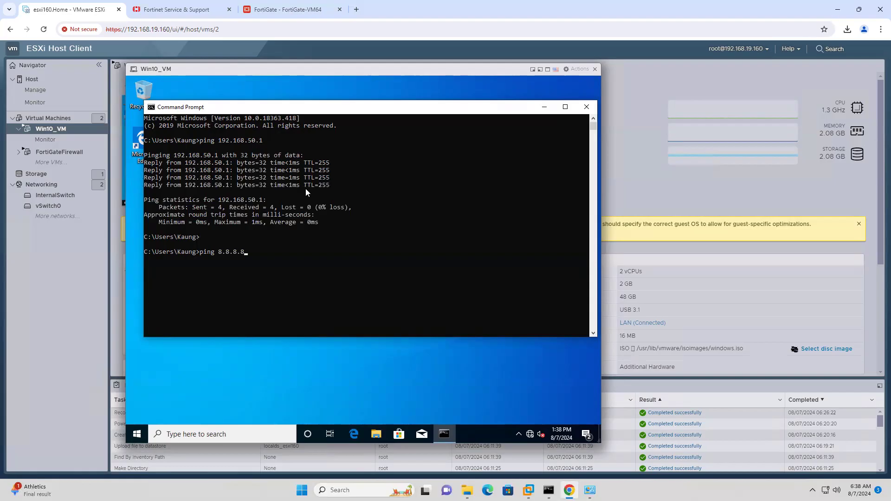
{"action": "type", "text": " -t"}
{"action": "key", "text": "Return"}
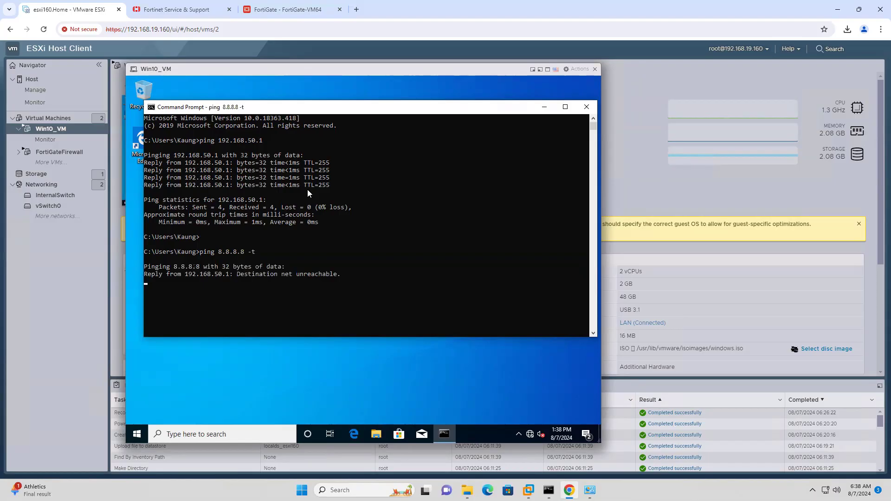
Step: Set the console font to size 24 bold and maximize the Command Prompt window
{"action": "right_click", "coordinate": [282, 110]}
{"action": "left_click", "coordinate": [307, 203]}
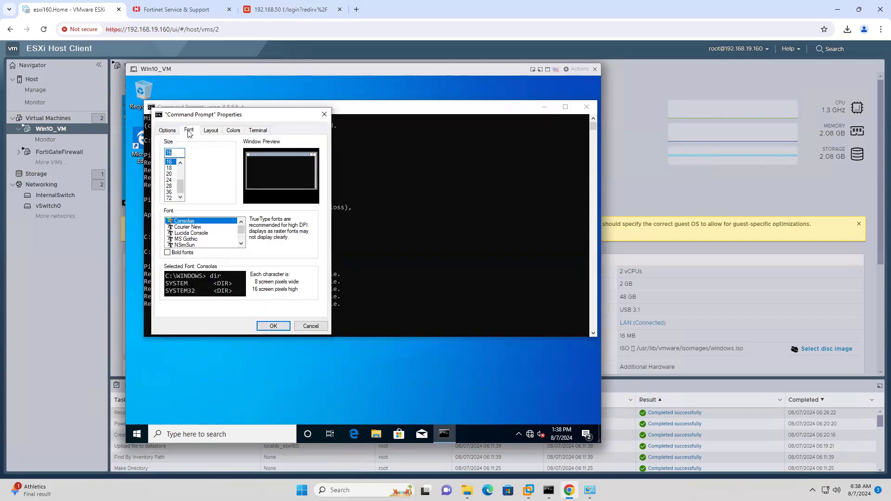
{"action": "left_click", "coordinate": [169, 180]}
{"action": "left_click", "coordinate": [180, 253]}
{"action": "left_click", "coordinate": [273, 326]}
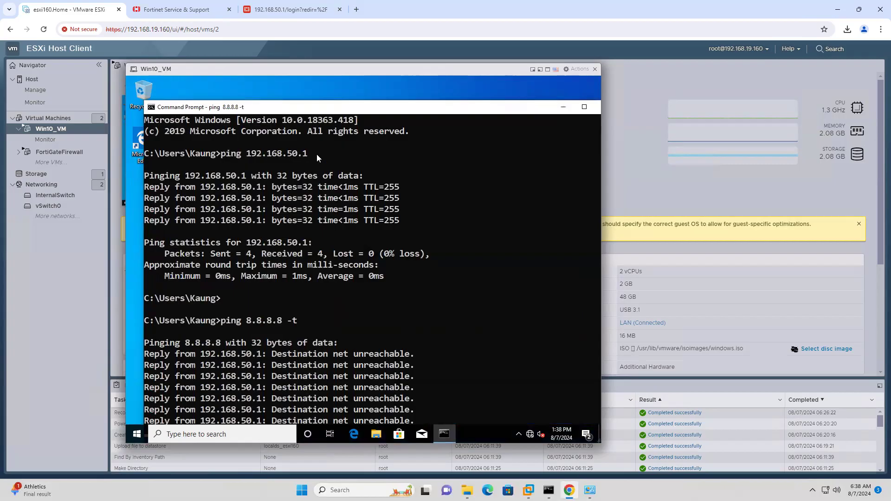
{"action": "double_click", "coordinate": [330, 111]}
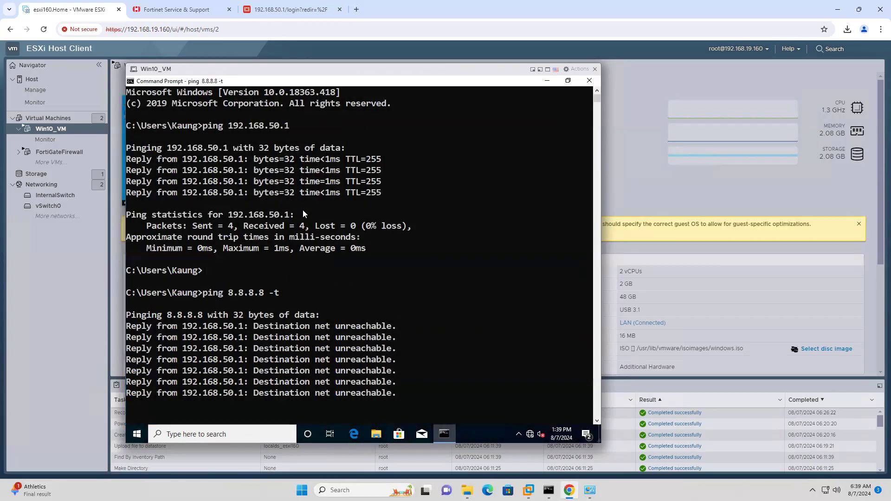
{"action": "scroll", "coordinate": [307, 246], "scroll_direction": "down", "scroll_amount": 2}
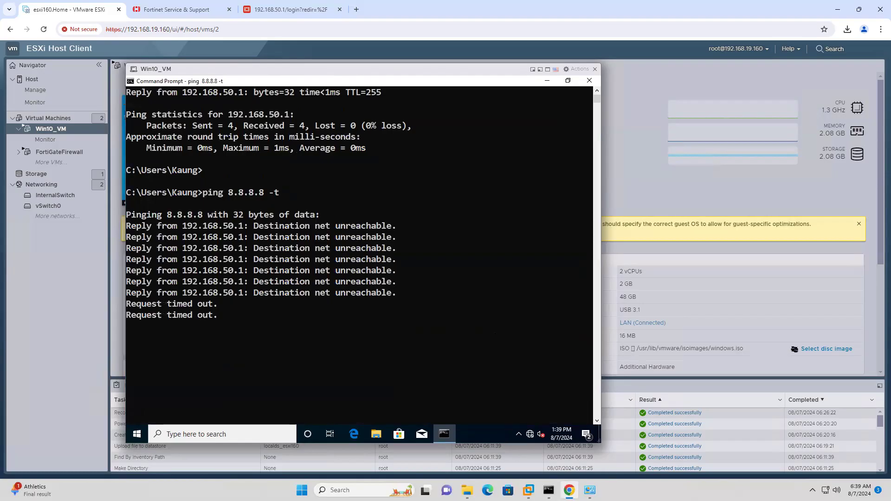
{"action": "left_click", "coordinate": [304, 10]}
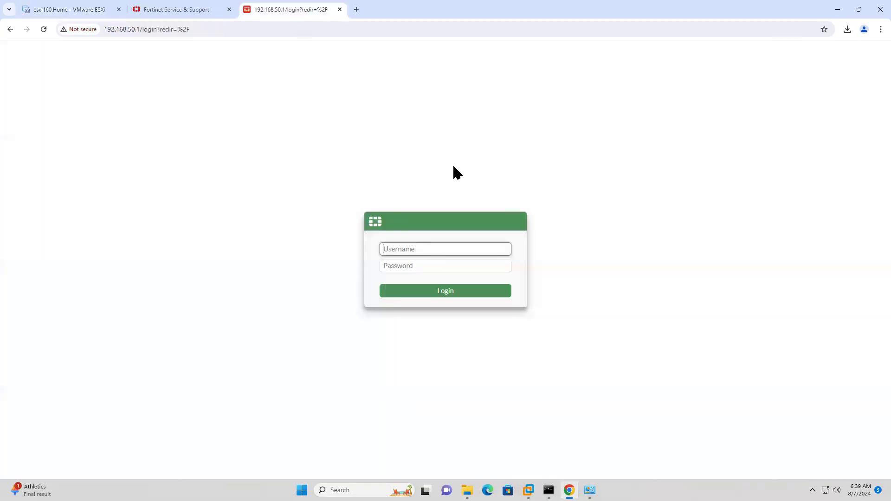
Step: Log back in to the FortiGate with the admin credentials
{"action": "key", "text": "Tab"}
{"action": "key", "text": "Return"}
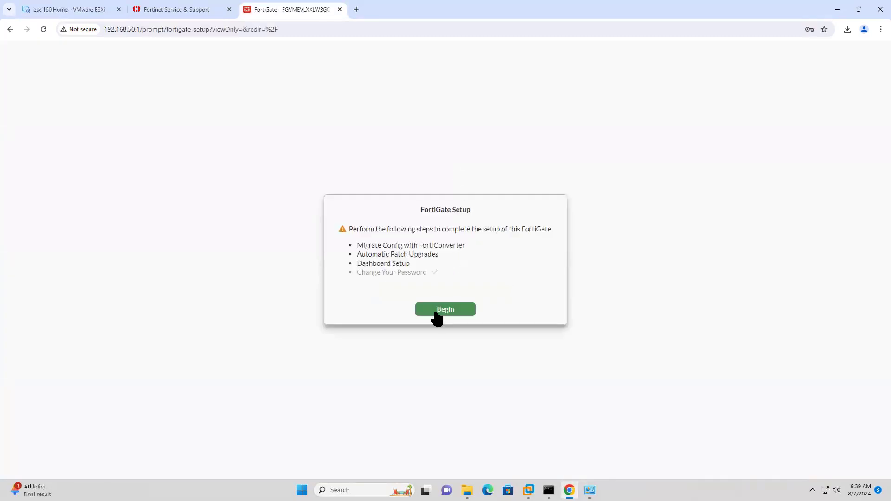
Step: Finish the setup prompts, postponing migration and dashboard setup, with automatic patch upgrades disabled
{"action": "left_click", "coordinate": [441, 316]}
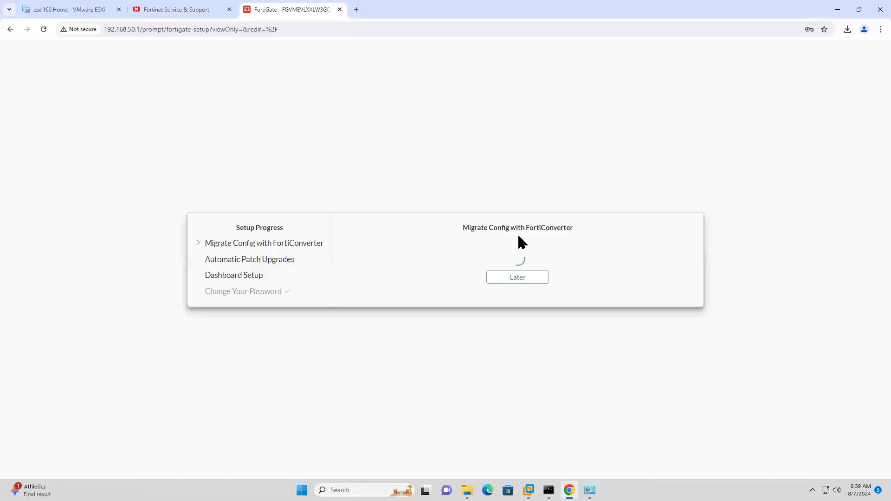
{"action": "left_click", "coordinate": [521, 277]}
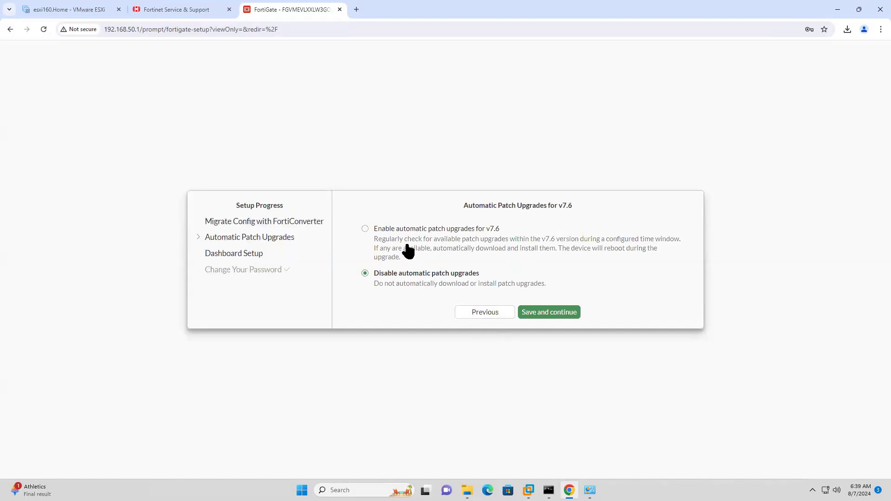
{"action": "left_click", "coordinate": [544, 316]}
{"action": "left_click", "coordinate": [435, 281]}
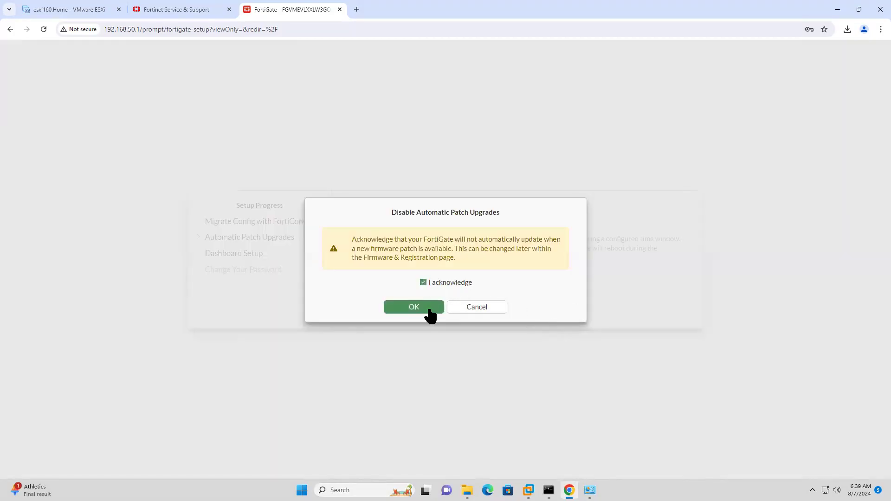
{"action": "left_click", "coordinate": [427, 308]}
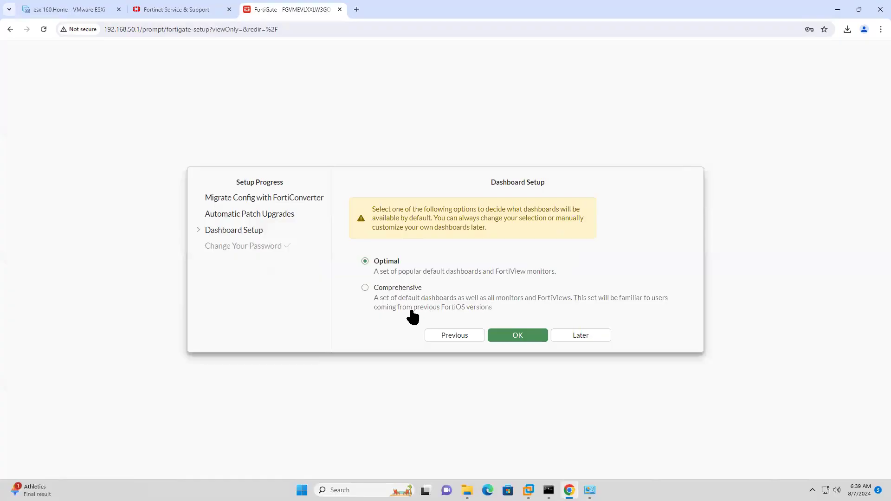
{"action": "left_click", "coordinate": [582, 338]}
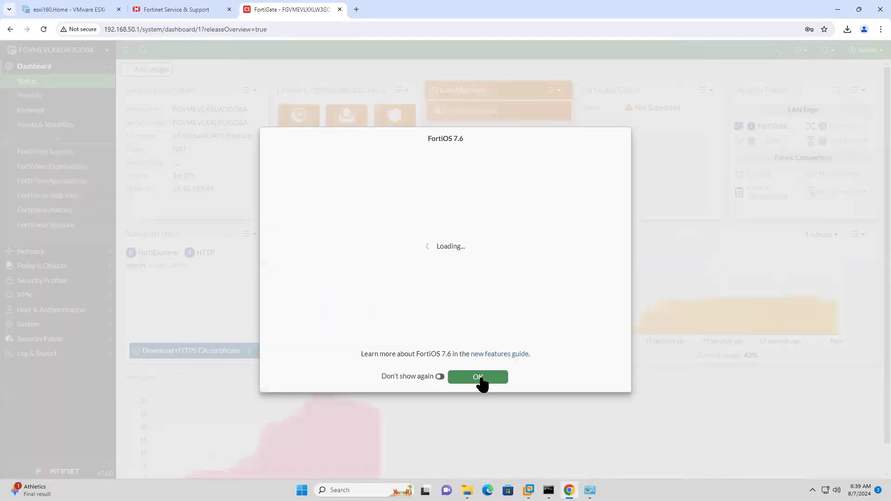
{"action": "left_click", "coordinate": [482, 379]}
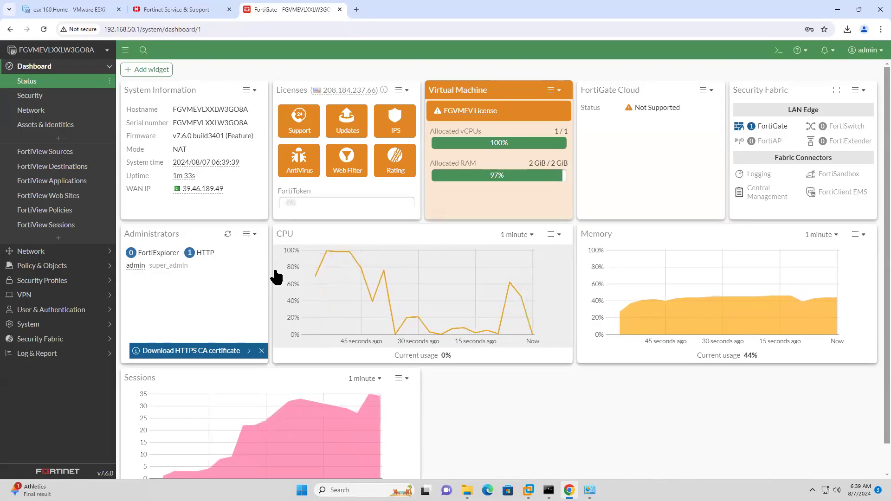
Step: Open Network > Interfaces to see port1 and port2 with their addresses
{"action": "left_click", "coordinate": [37, 111]}
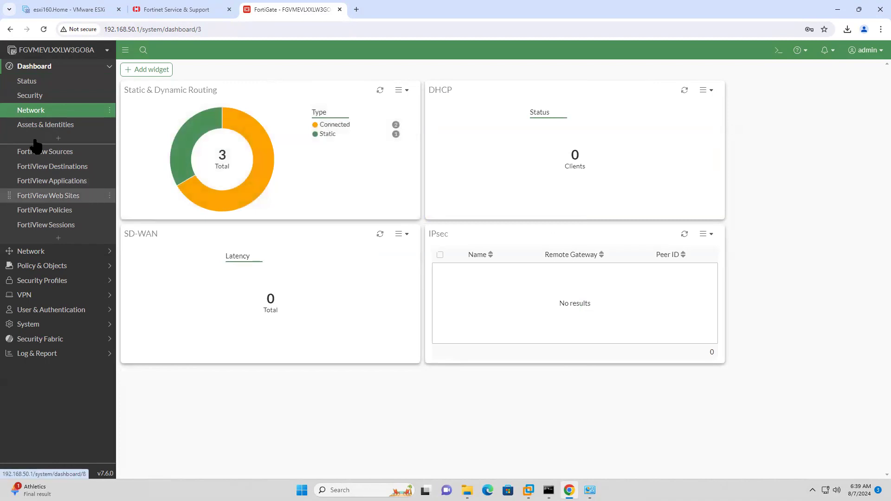
{"action": "left_click", "coordinate": [64, 252]}
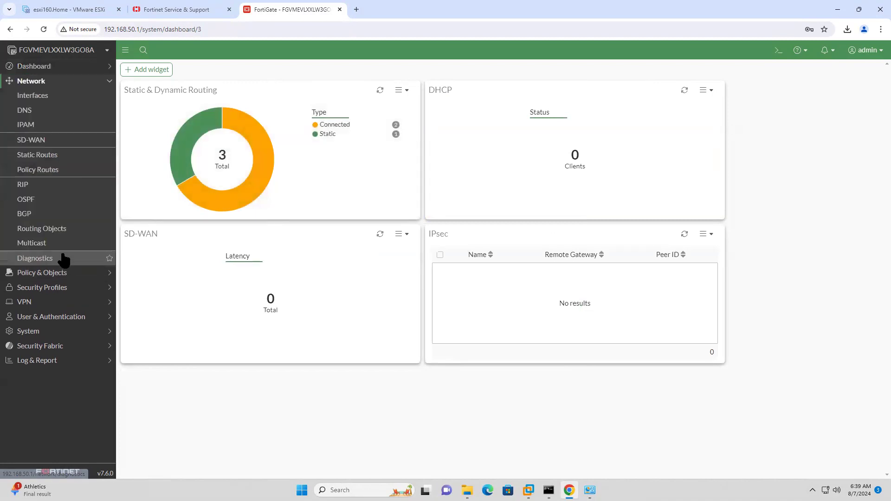
{"action": "left_click", "coordinate": [32, 96]}
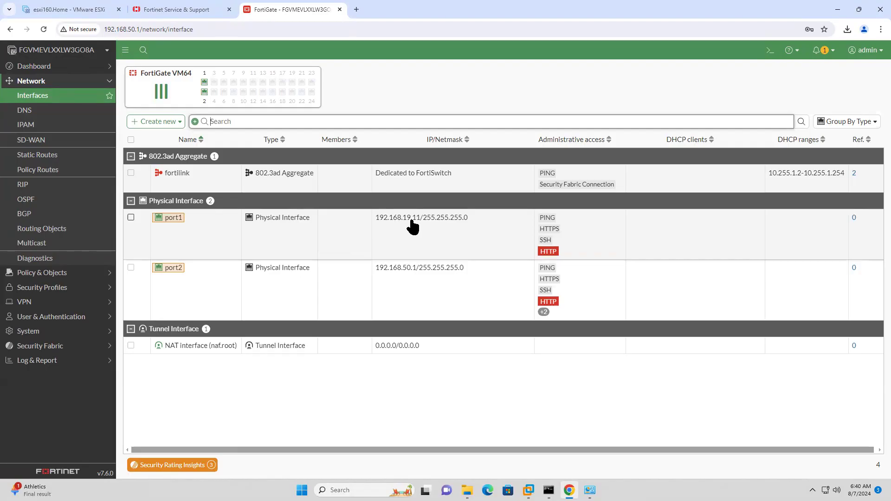
{"action": "mouse_move", "coordinate": [417, 228]}
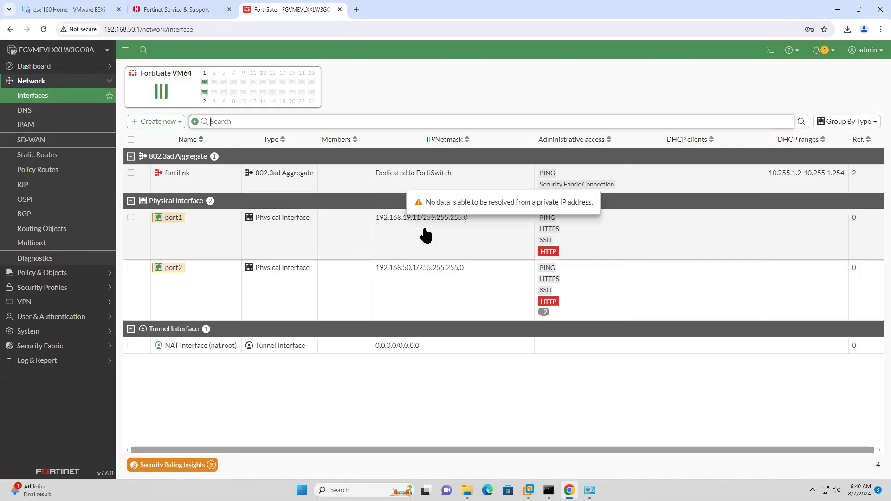
{"action": "left_click", "coordinate": [537, 6]}
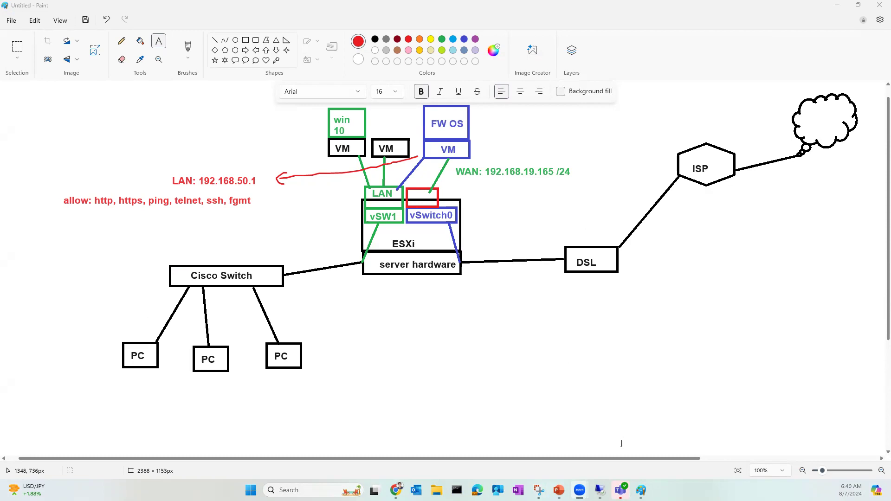
{"action": "left_click", "coordinate": [601, 490]}
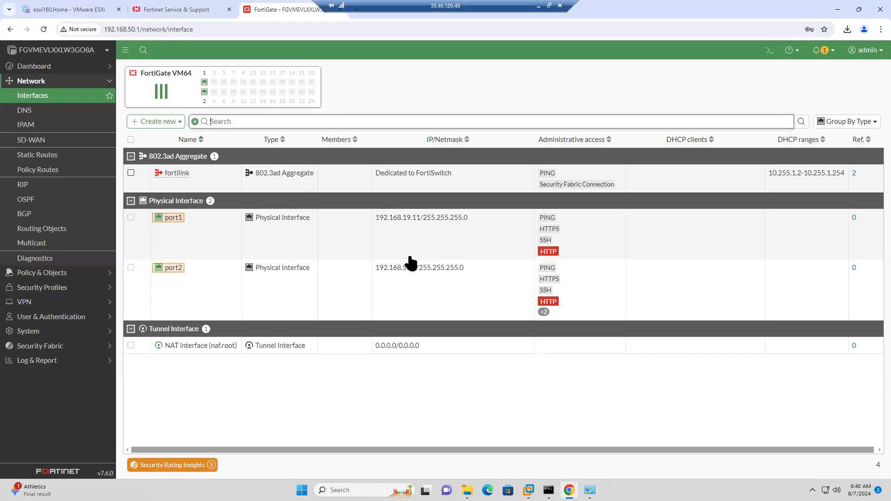
Step: Edit port1 to alias WAN, manual addressing, IP 192.168.19.165/255.255.255.0
{"action": "left_click", "coordinate": [132, 218]}
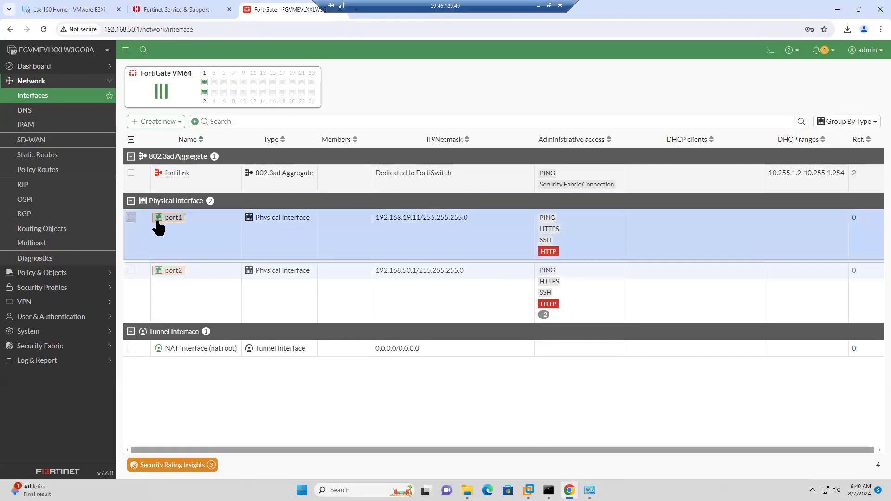
{"action": "left_click", "coordinate": [166, 270]}
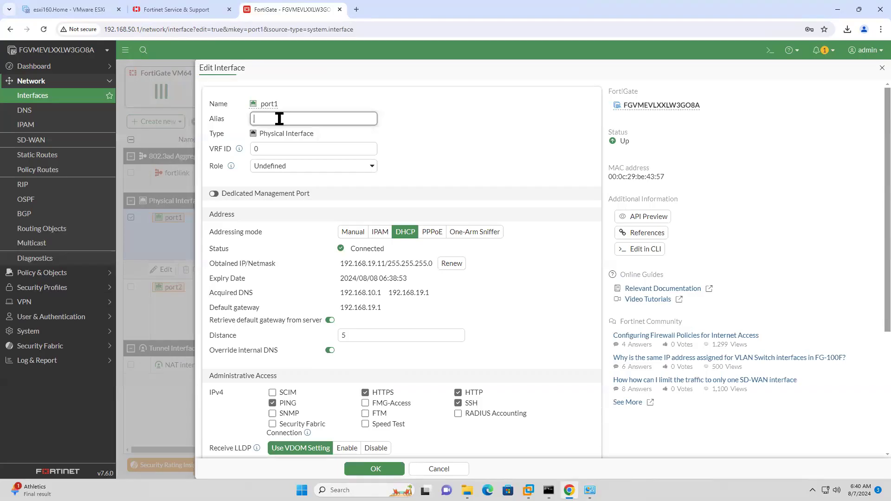
{"action": "left_click", "coordinate": [343, 115]}
{"action": "left_click", "coordinate": [351, 235]}
{"action": "left_click", "coordinate": [339, 249]}
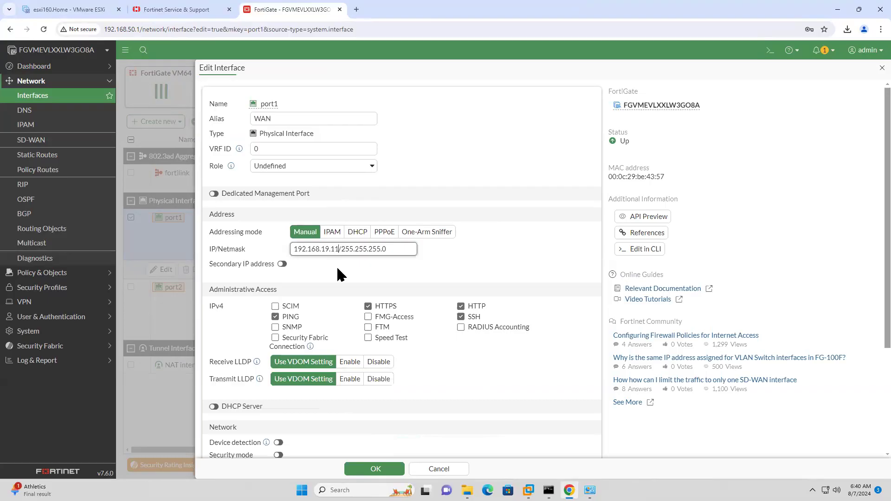
{"action": "key", "text": "BackSpace"}
{"action": "type", "text": "65"}
{"action": "left_click", "coordinate": [388, 471]}
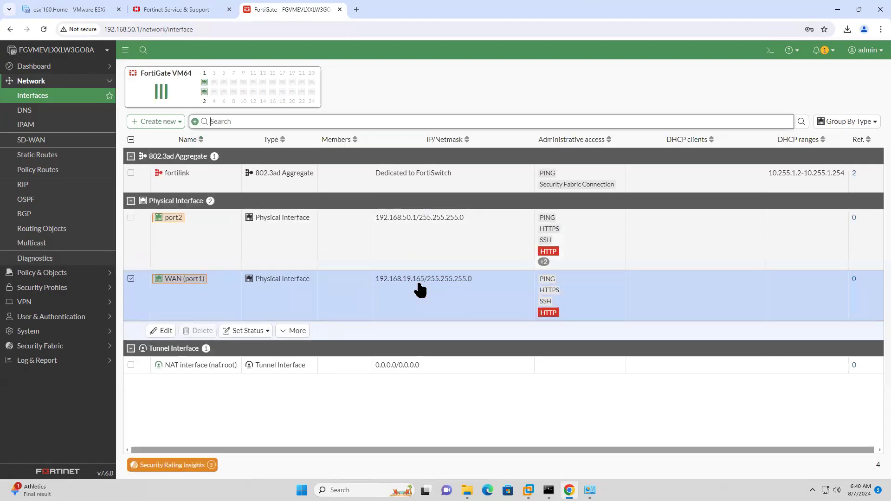
Step: Give port2 the alias LAN and save it
{"action": "left_click", "coordinate": [204, 239]}
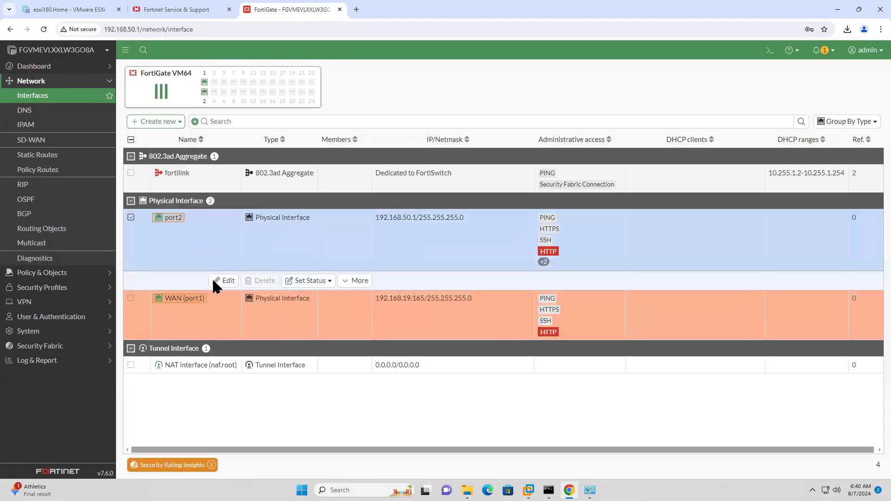
{"action": "left_click", "coordinate": [224, 281]}
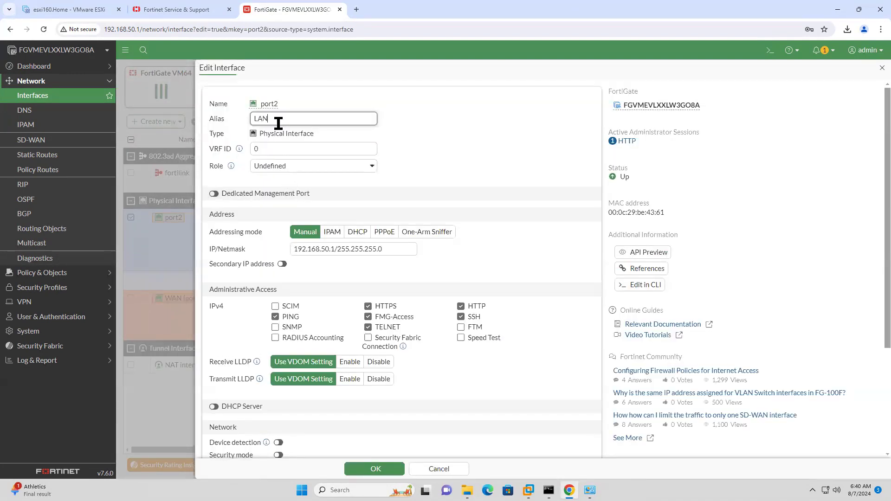
{"action": "left_click", "coordinate": [279, 123]}
{"action": "type", "text": "LAN"}
{"action": "left_click", "coordinate": [372, 470]}
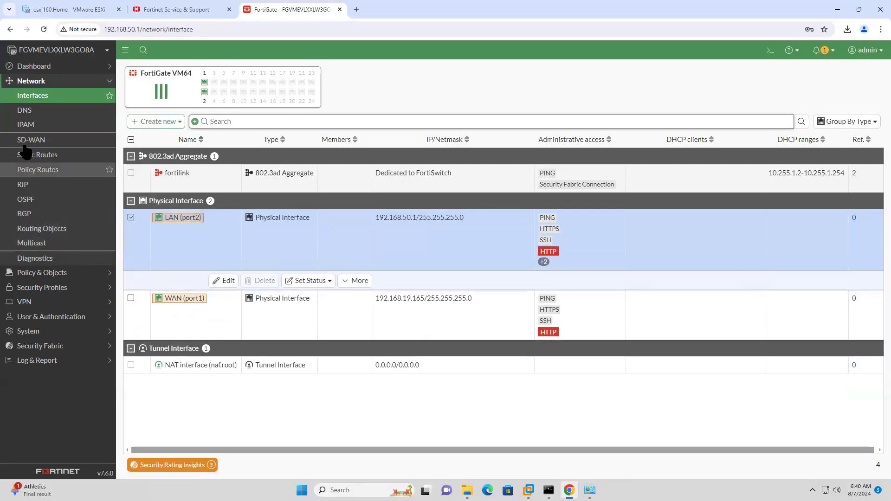
{"action": "left_click", "coordinate": [37, 156]}
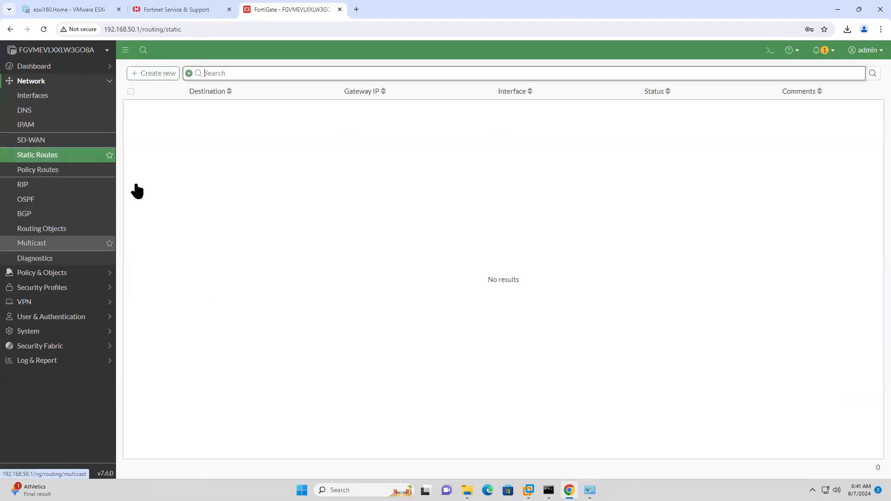
Step: Create a static route 0.0.0.0/0 via gateway 192.168.19.1 on WAN (port1)
{"action": "left_click", "coordinate": [158, 74]}
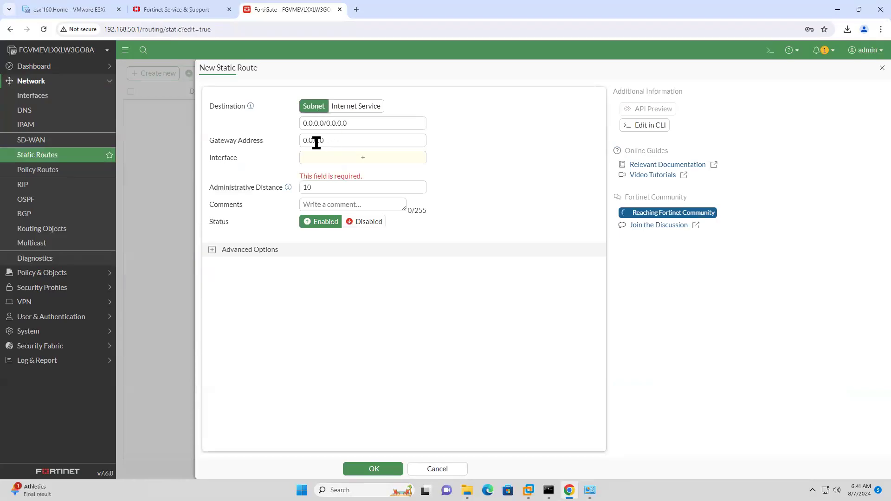
{"action": "double_click", "coordinate": [327, 140]}
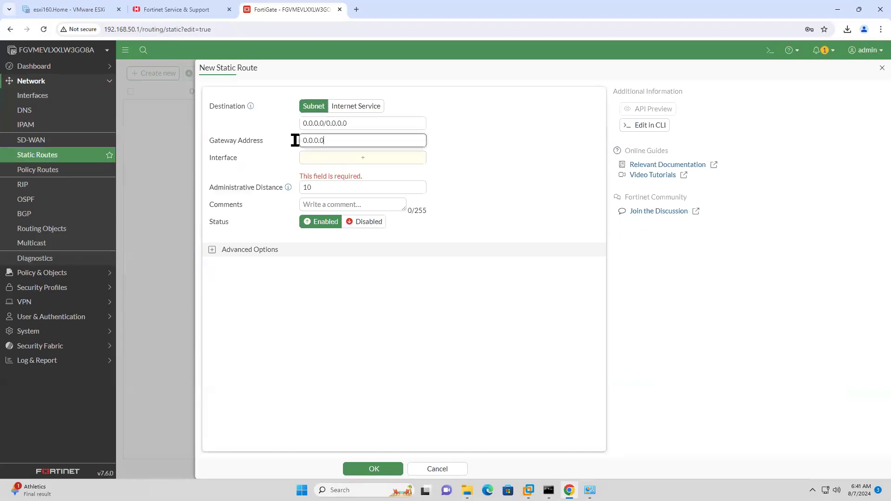
{"action": "type", "text": "192.168.19.1"}
{"action": "left_click", "coordinate": [385, 164]}
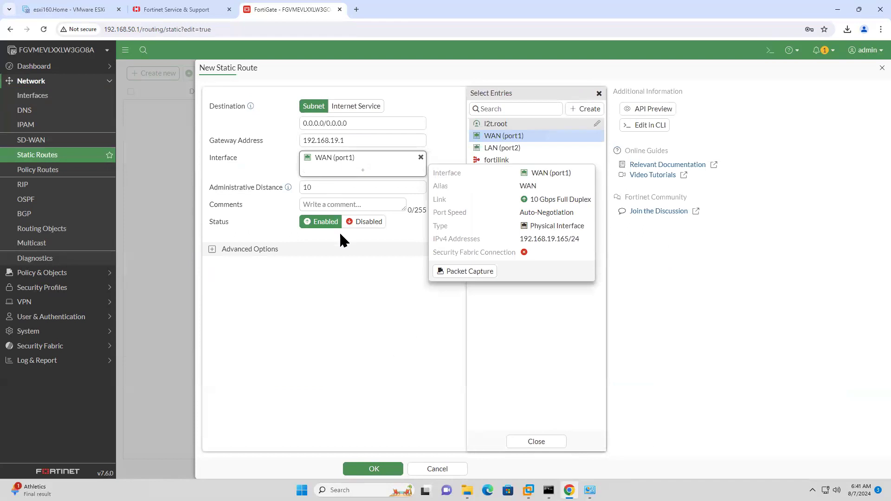
{"action": "left_click", "coordinate": [355, 294]}
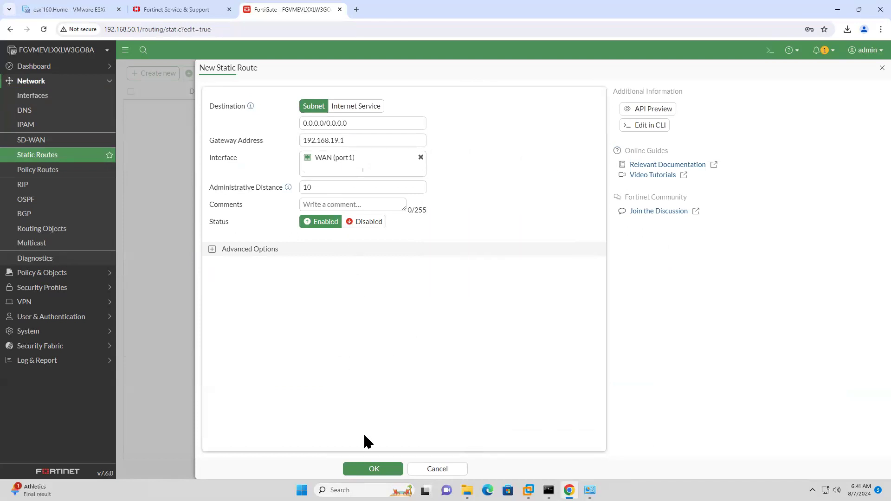
{"action": "left_click", "coordinate": [376, 469]}
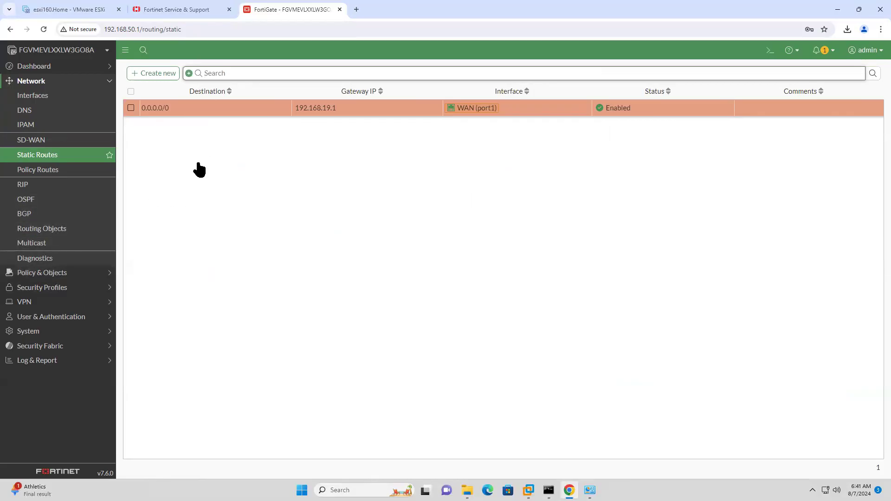
{"action": "left_click", "coordinate": [65, 10]}
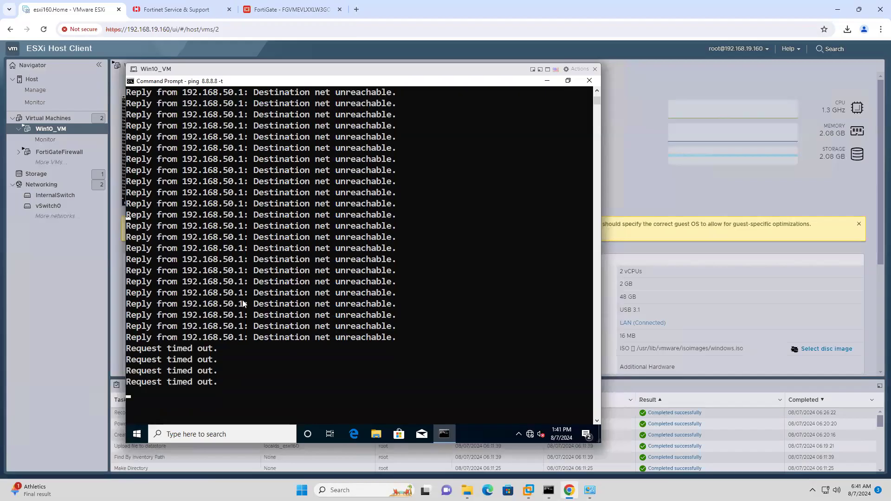
Step: Open Policy & Objects > Firewall Policy and expand Implicit, showing only Implicit Deny
{"action": "left_click", "coordinate": [312, 11]}
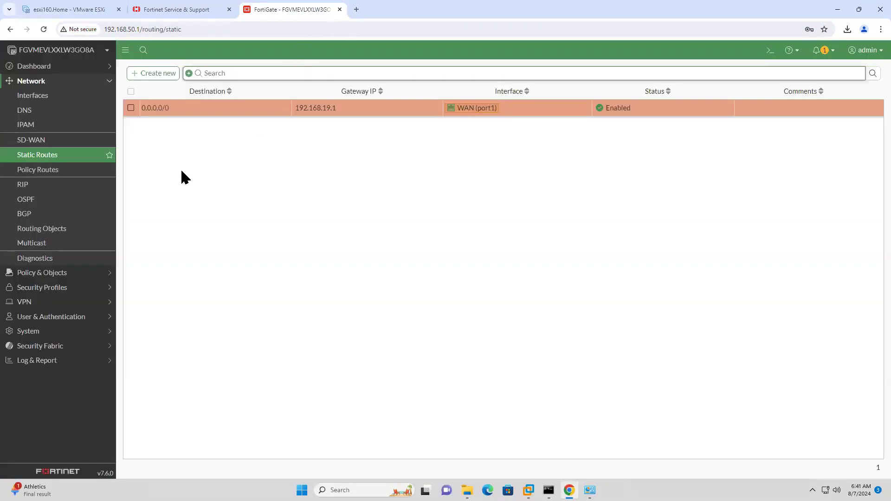
{"action": "left_click", "coordinate": [46, 275]}
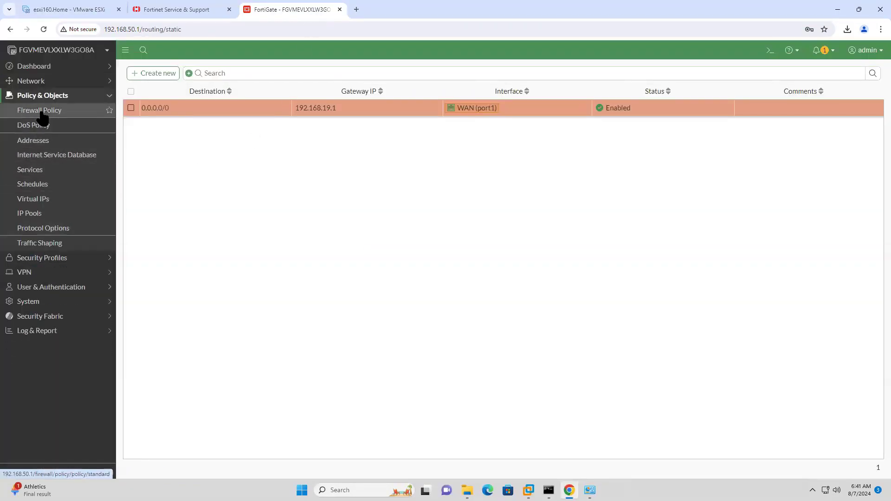
{"action": "left_click", "coordinate": [42, 116]}
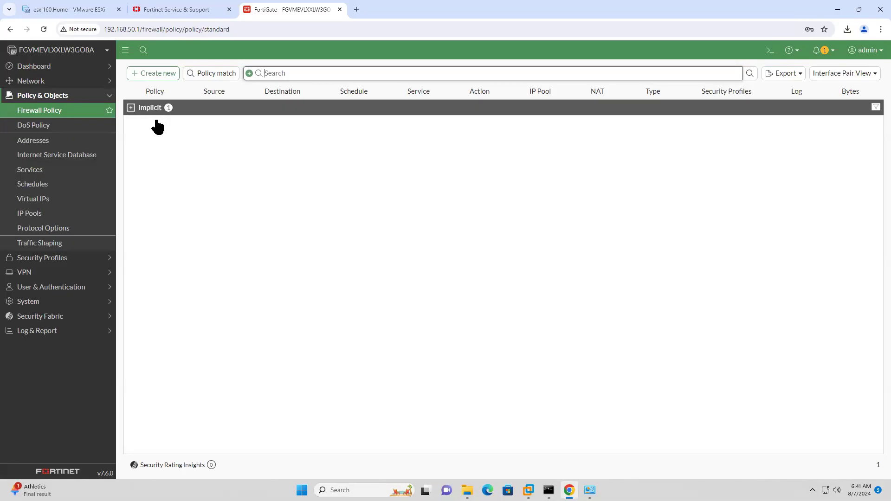
{"action": "left_click", "coordinate": [131, 107]}
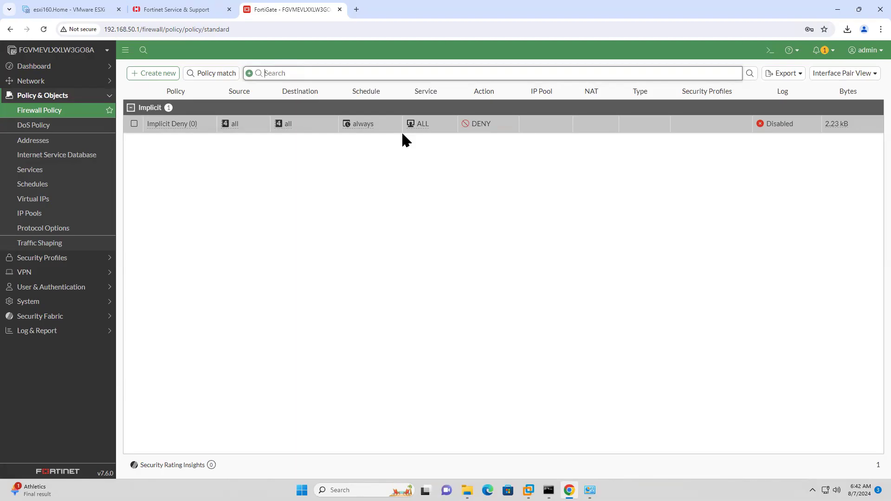
Step: Open the Addresses list with its 11 address objects
{"action": "left_click", "coordinate": [152, 77]}
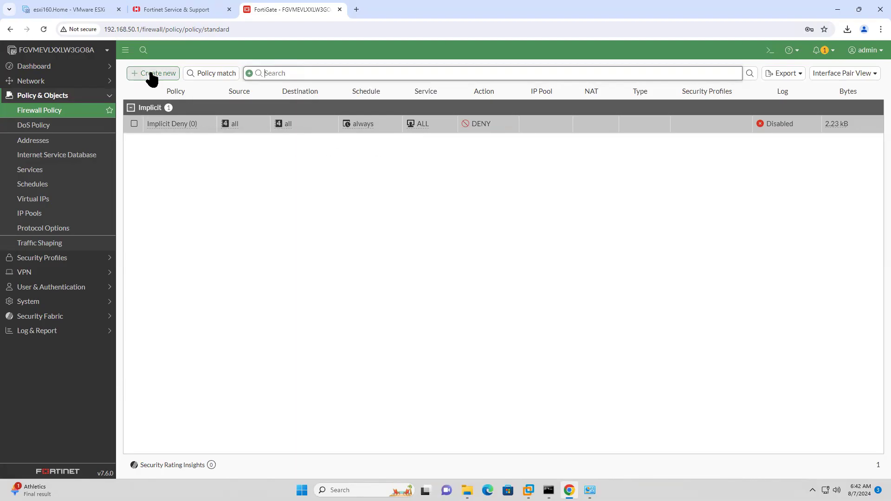
{"action": "left_click", "coordinate": [49, 96]}
{"action": "left_click", "coordinate": [68, 97]}
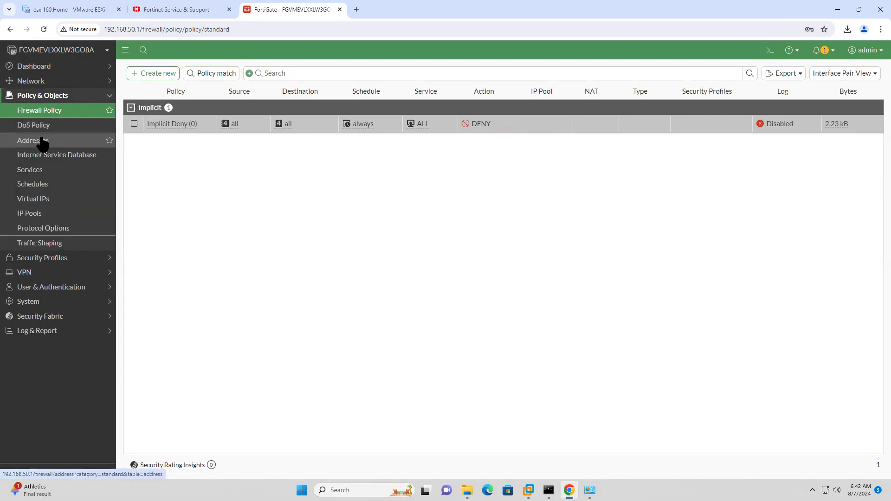
{"action": "left_click", "coordinate": [42, 143]}
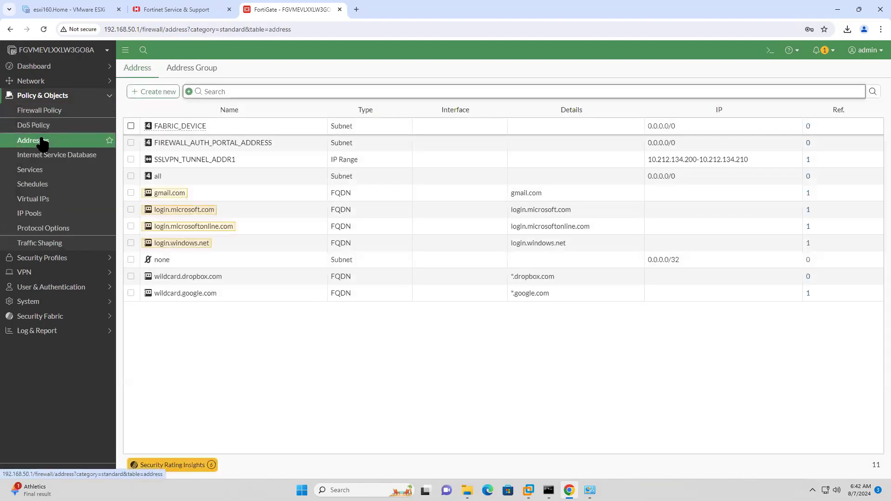
Step: Create address InternalNetwork as subnet 192.168.50.0/255.255.255.0 on LAN (port2)
{"action": "left_click", "coordinate": [173, 92]}
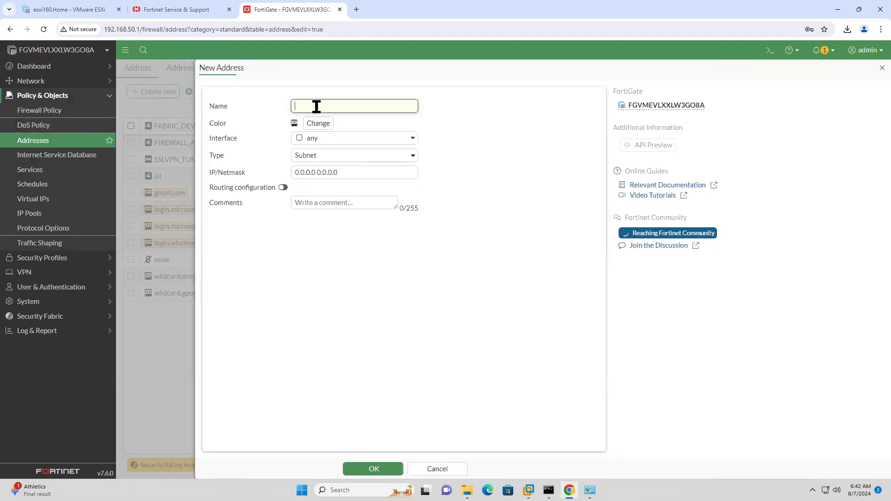
{"action": "type", "text": "InternalNetwork"}
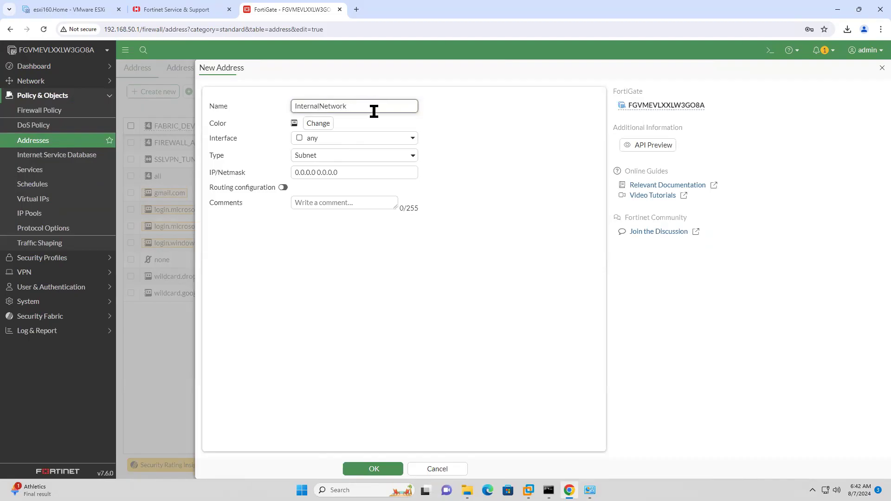
{"action": "left_click", "coordinate": [330, 139]}
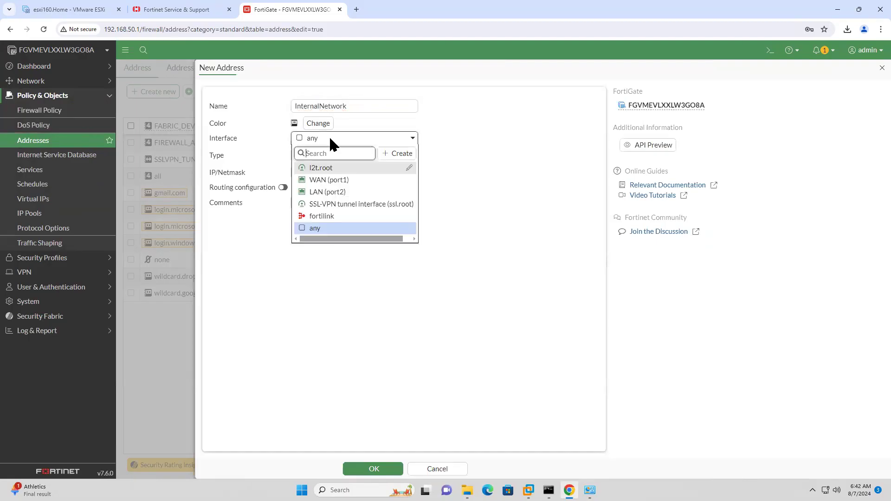
{"action": "left_click", "coordinate": [328, 192]}
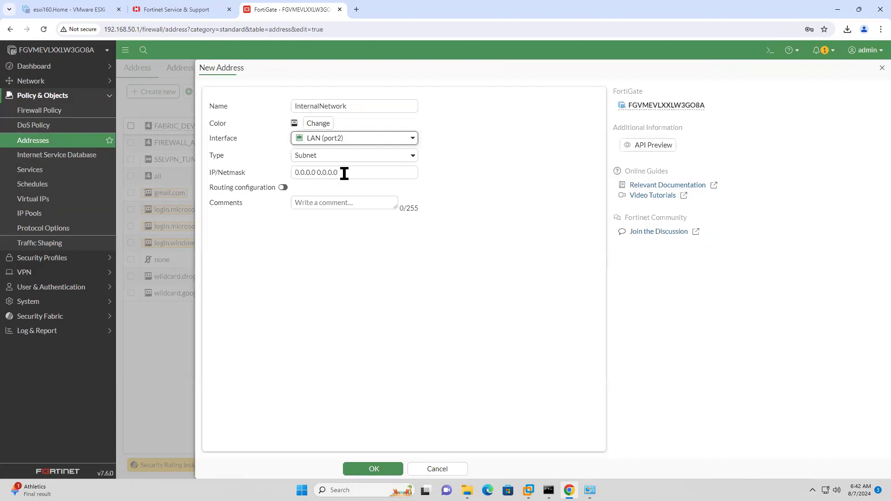
{"action": "left_click_drag", "start_coordinate": [340, 172], "coordinate": [288, 172]}
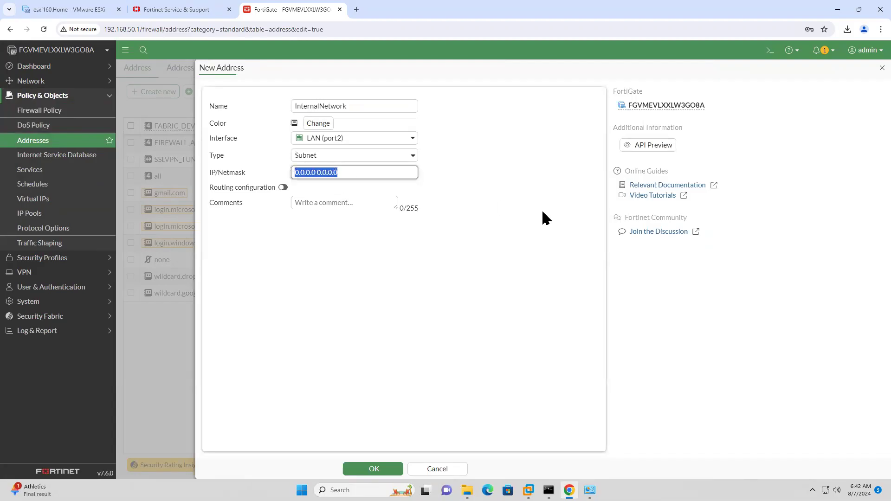
{"action": "type", "text": "192.168.50.0/255.25"}
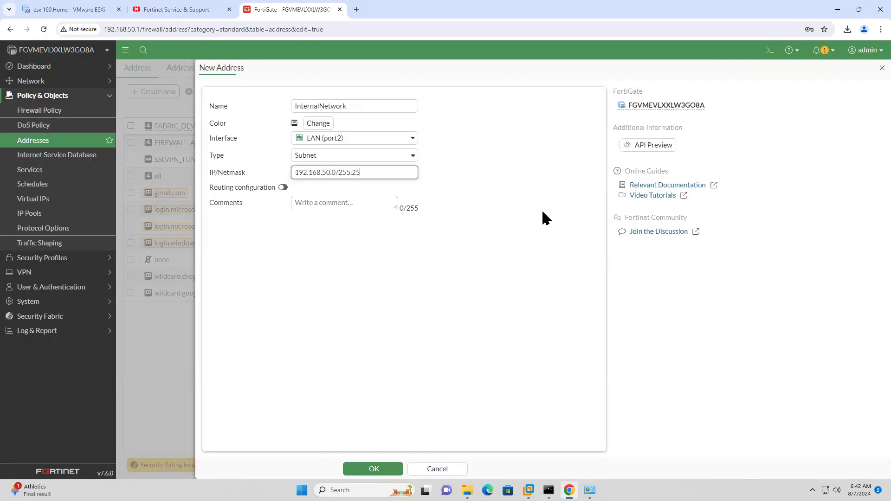
{"action": "left_click", "coordinate": [377, 470]}
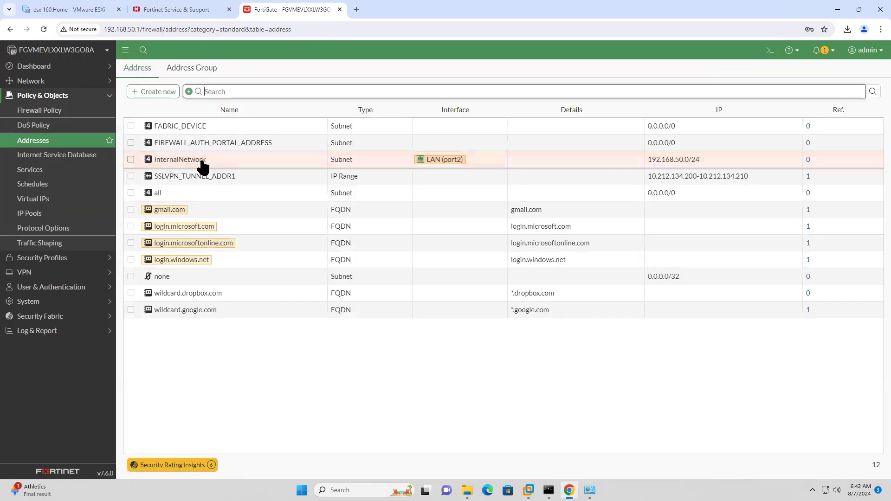
{"action": "mouse_move", "coordinate": [202, 166]}
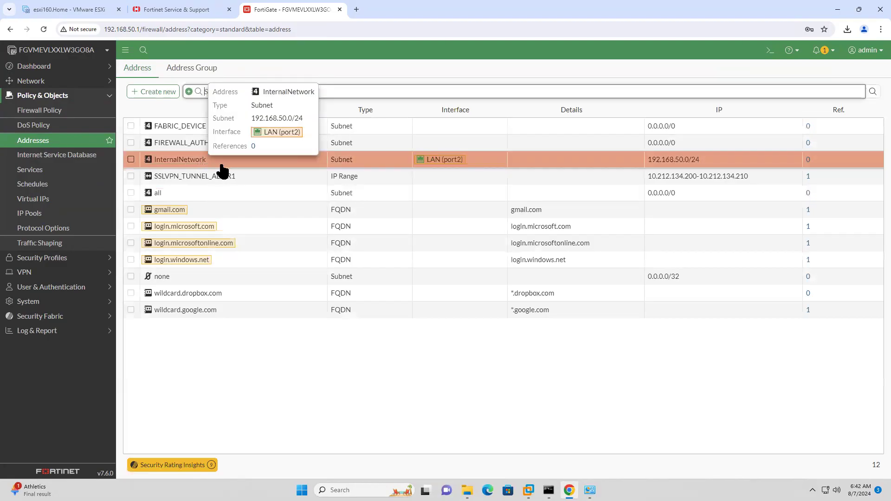
{"action": "left_click", "coordinate": [46, 113]}
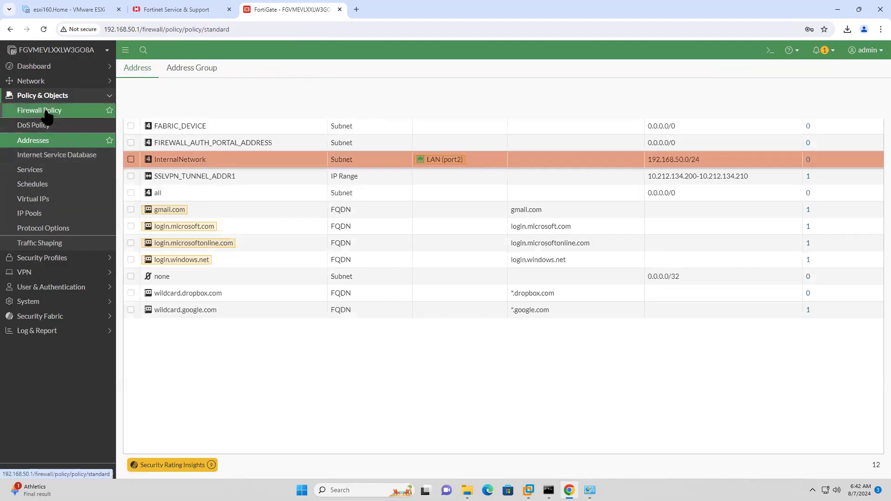
Step: Name a new policy AllowInternet, LAN (port2) to WAN (port1), source InternalNetwork
{"action": "left_click", "coordinate": [156, 76]}
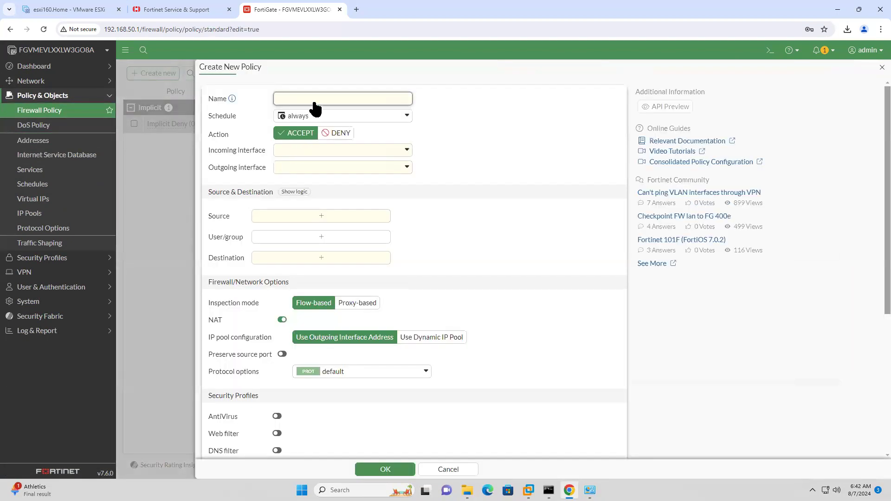
{"action": "type", "text": "AllowInternet"}
{"action": "left_click", "coordinate": [306, 150]}
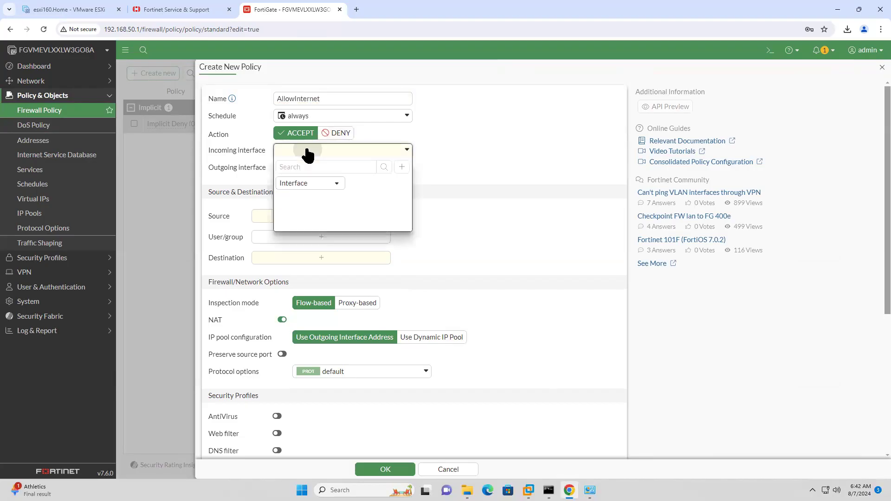
{"action": "left_click", "coordinate": [295, 205]}
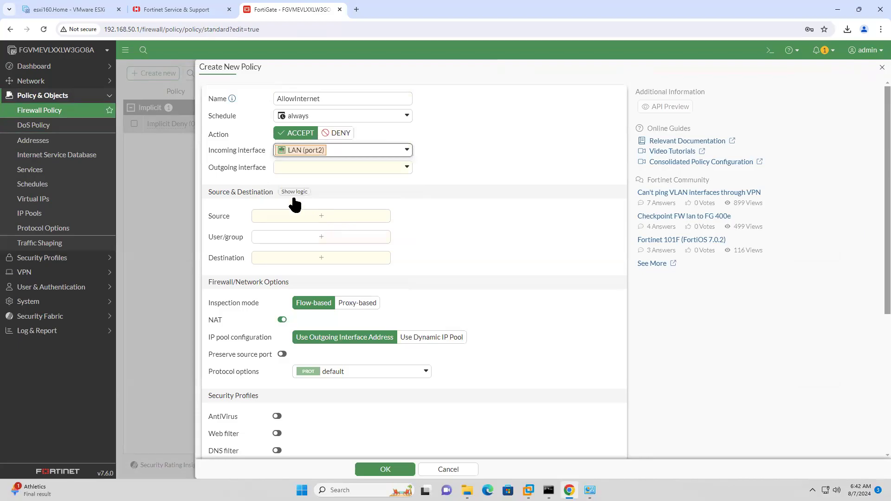
{"action": "left_click", "coordinate": [306, 168]}
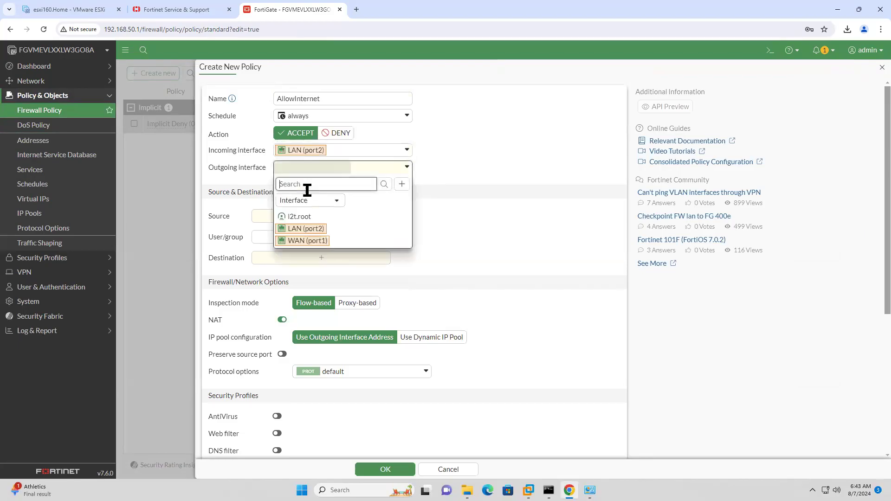
{"action": "left_click", "coordinate": [315, 244]}
{"action": "left_click", "coordinate": [309, 224]}
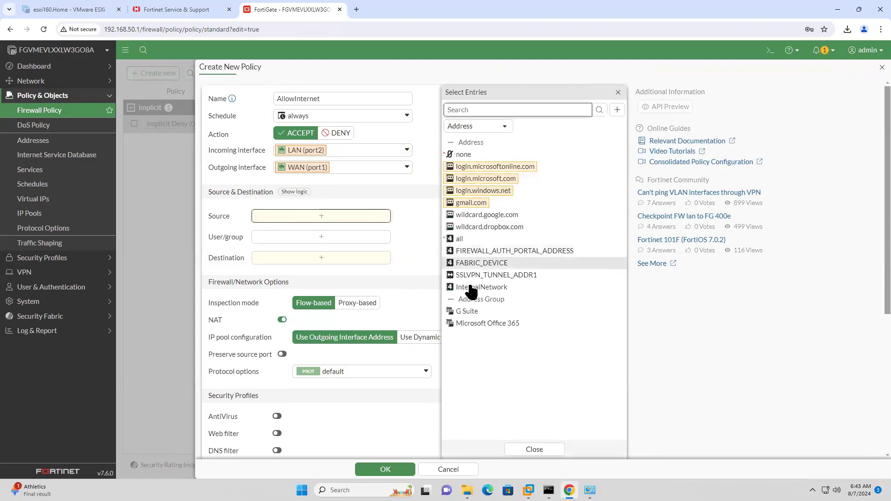
{"action": "left_click", "coordinate": [479, 288]}
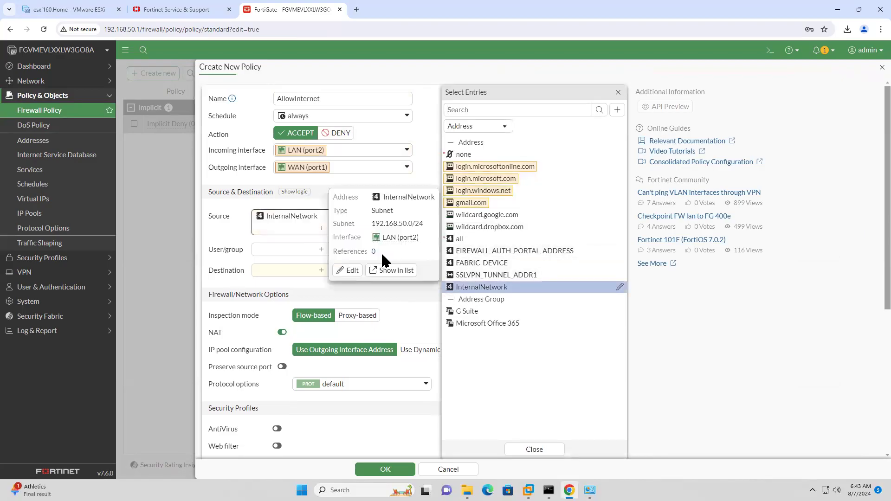
Step: Set destination all and service ALL, then save the AllowInternet policy
{"action": "left_click", "coordinate": [295, 271]}
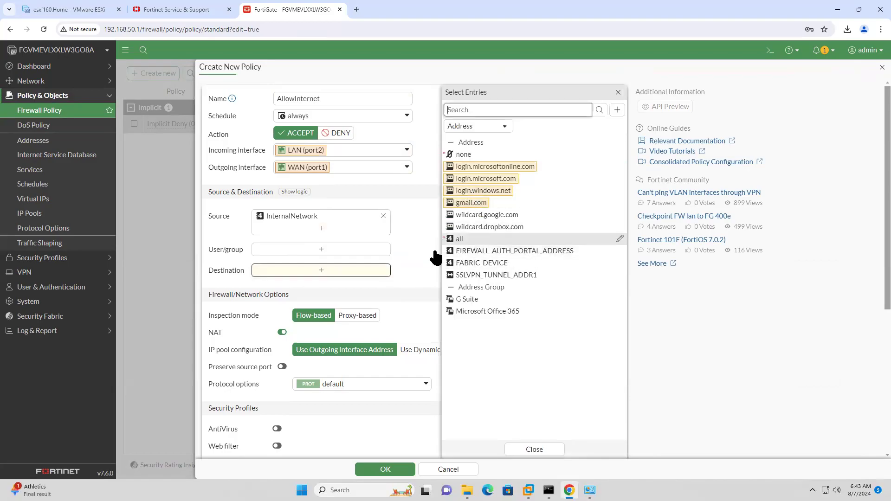
{"action": "left_click", "coordinate": [459, 239]}
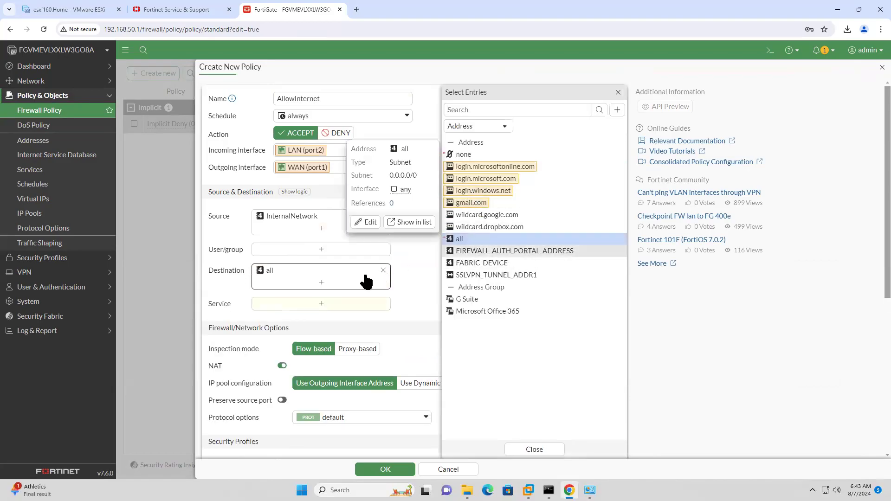
{"action": "left_click", "coordinate": [459, 240]}
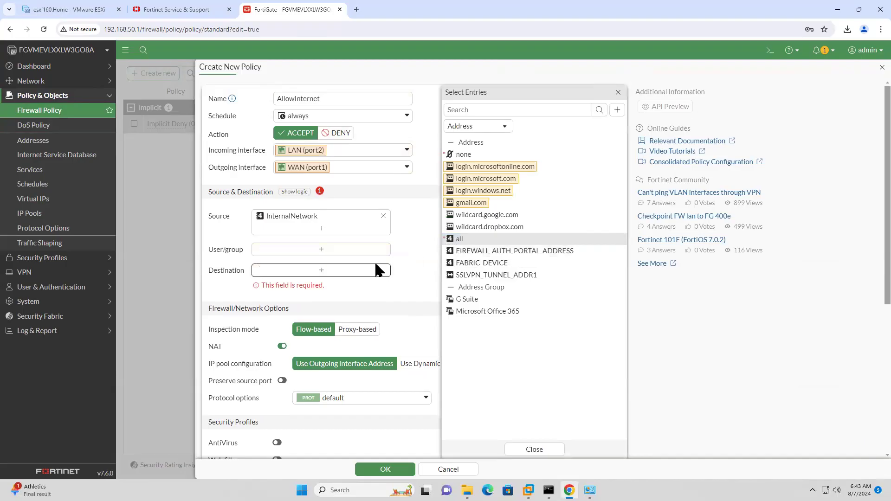
{"action": "left_click", "coordinate": [461, 240]}
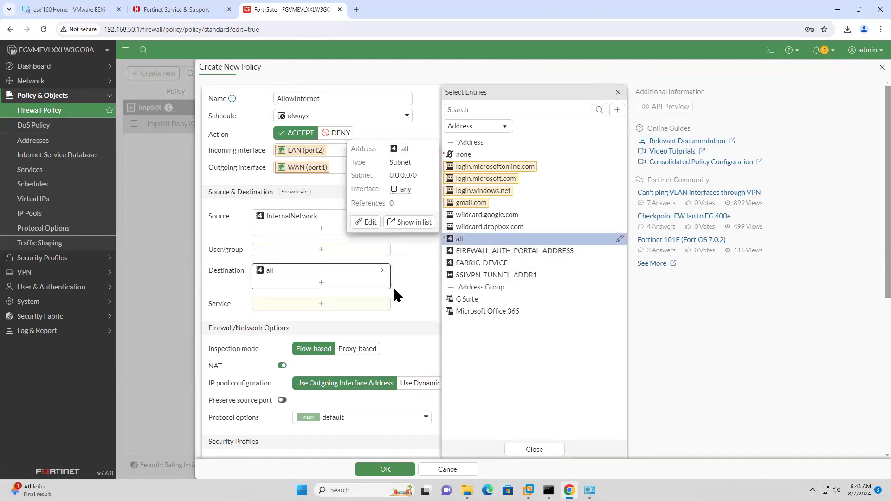
{"action": "left_click", "coordinate": [417, 282]}
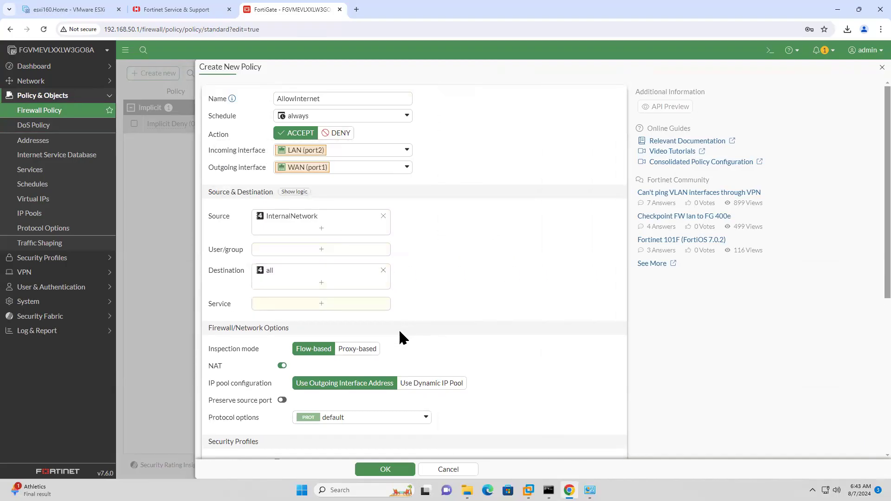
{"action": "scroll", "coordinate": [400, 331], "scroll_direction": "down", "scroll_amount": 4}
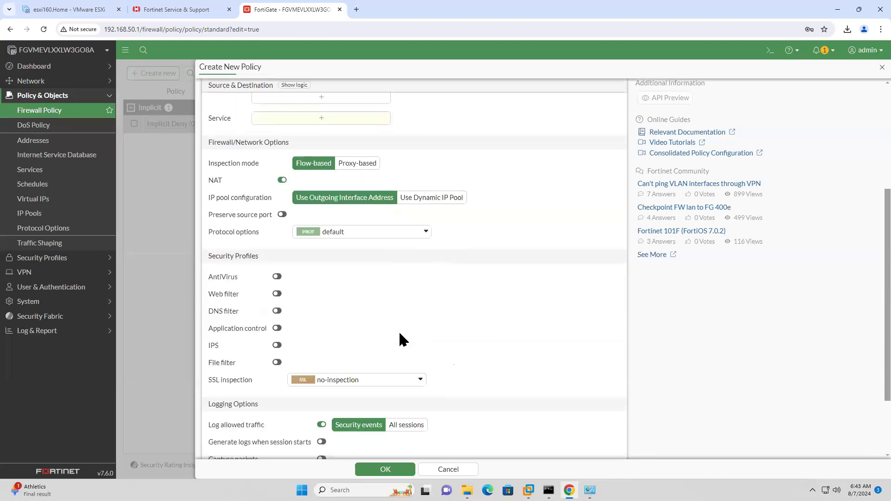
{"action": "scroll", "coordinate": [400, 333], "scroll_direction": "up", "scroll_amount": 2}
{"action": "left_click", "coordinate": [319, 214]}
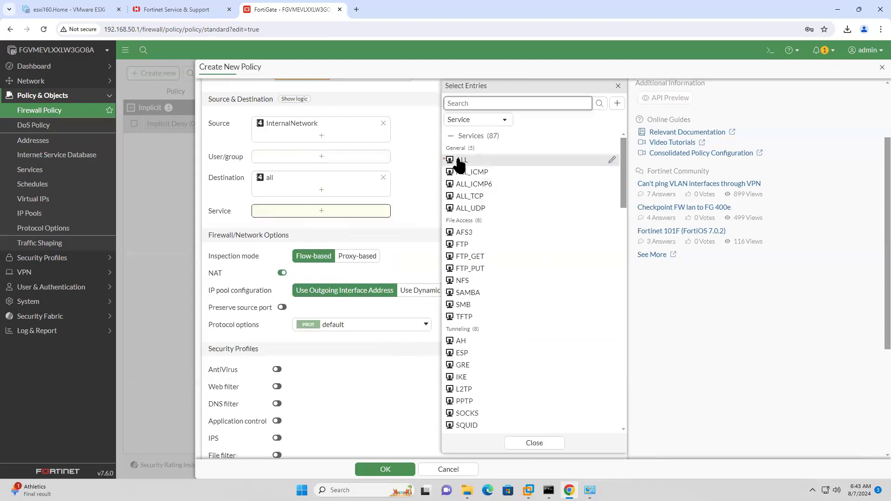
{"action": "left_click", "coordinate": [461, 161]}
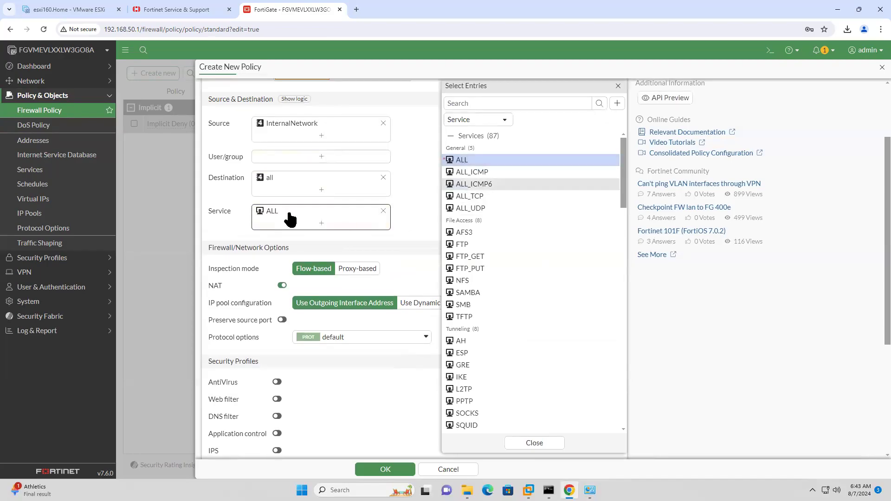
{"action": "left_click", "coordinate": [404, 222]}
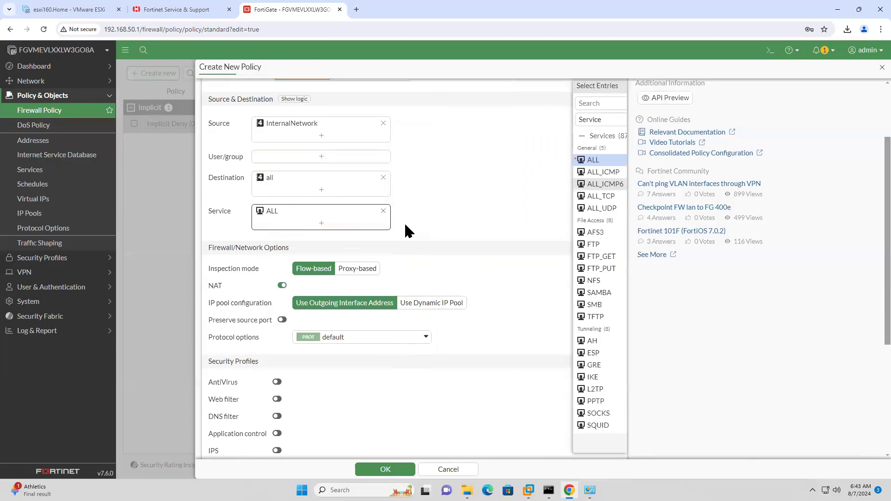
{"action": "left_click", "coordinate": [391, 469]}
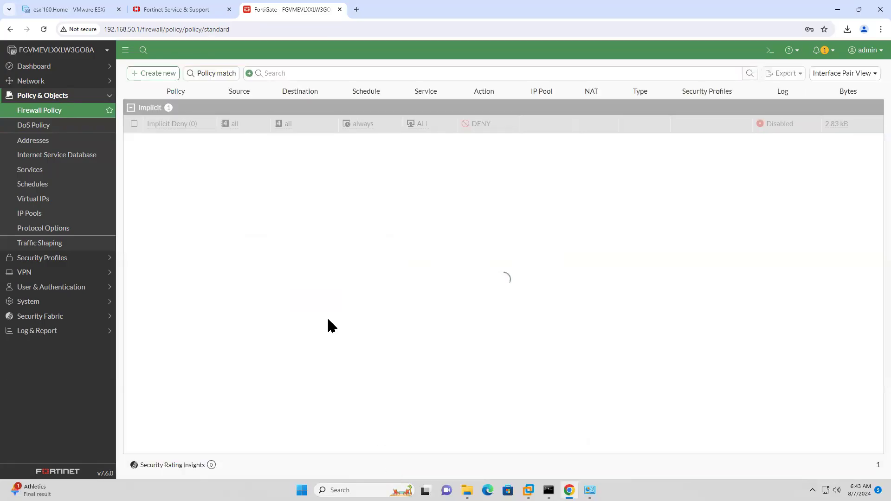
{"action": "left_click", "coordinate": [59, 10]}
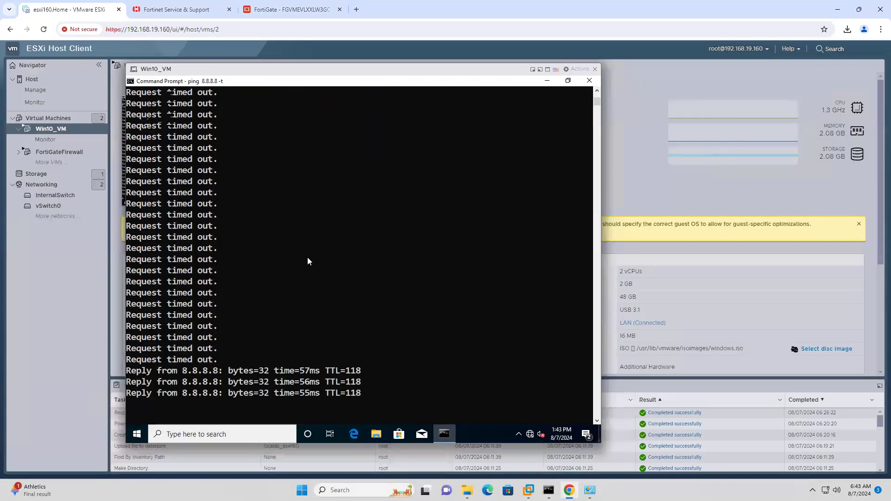
Step: In Win10_VM's Edge, load Google's homepage in a new tab, then minimize the remote session
{"action": "left_click", "coordinate": [355, 436]}
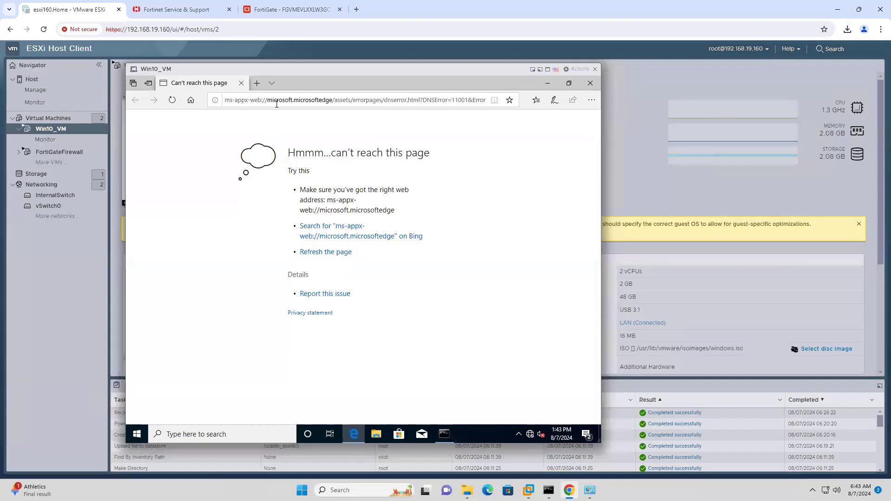
{"action": "left_click", "coordinate": [277, 103]}
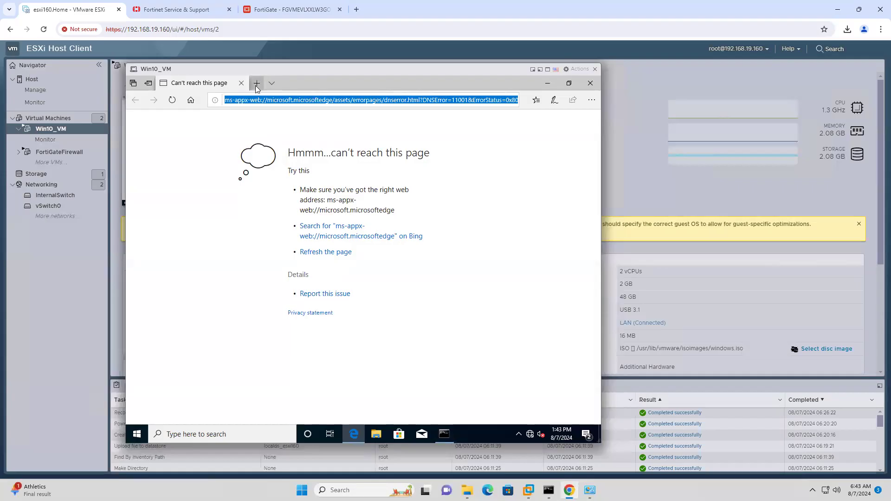
{"action": "key", "text": "ctrl+t"}
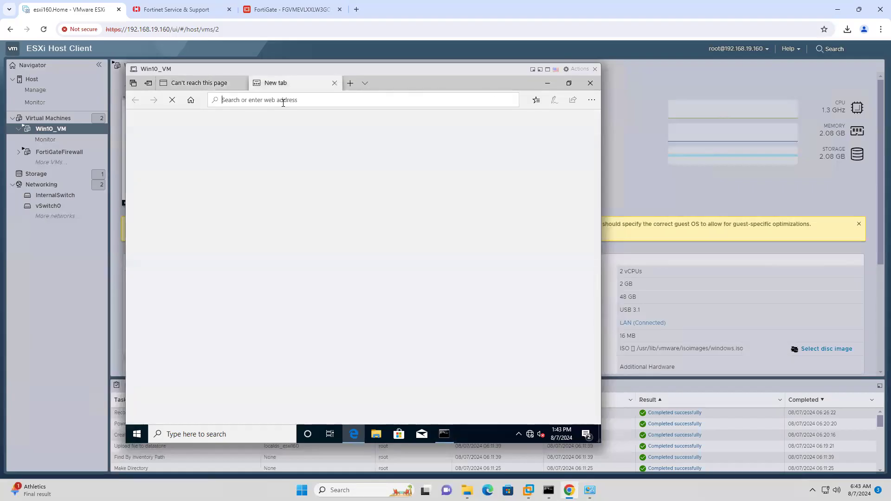
{"action": "type", "text": "www.gogle.com/"}
{"action": "key", "text": "Return"}
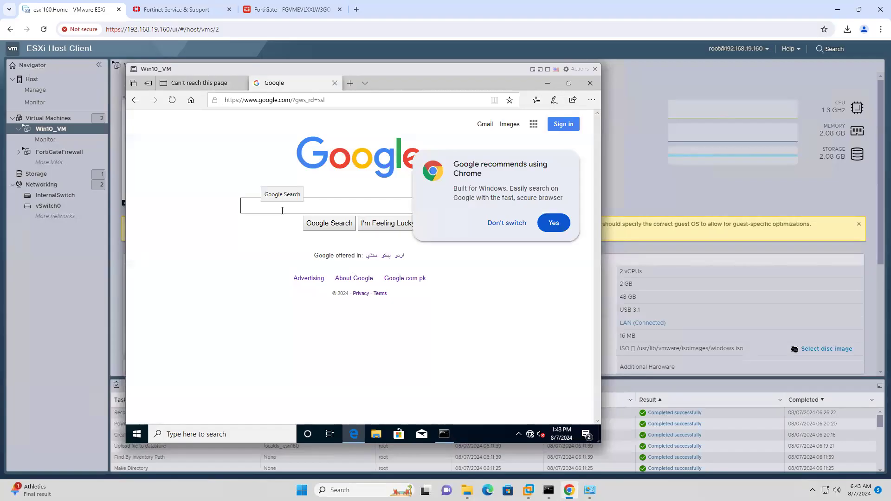
{"action": "mouse_move", "coordinate": [581, 4]}
{"action": "left_click", "coordinate": [539, 6]}
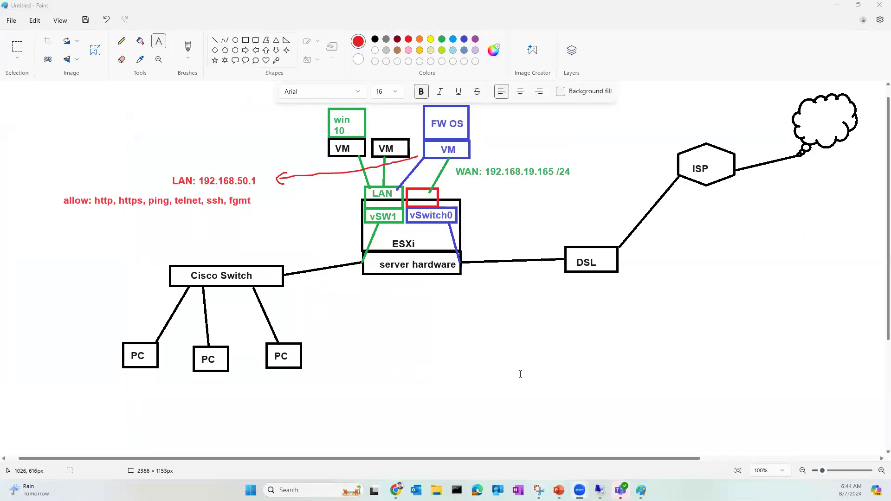
Step: Return to the PowerPoint slide show on slide 11, Q&A and Selfie Time
{"action": "left_click", "coordinate": [559, 491]}
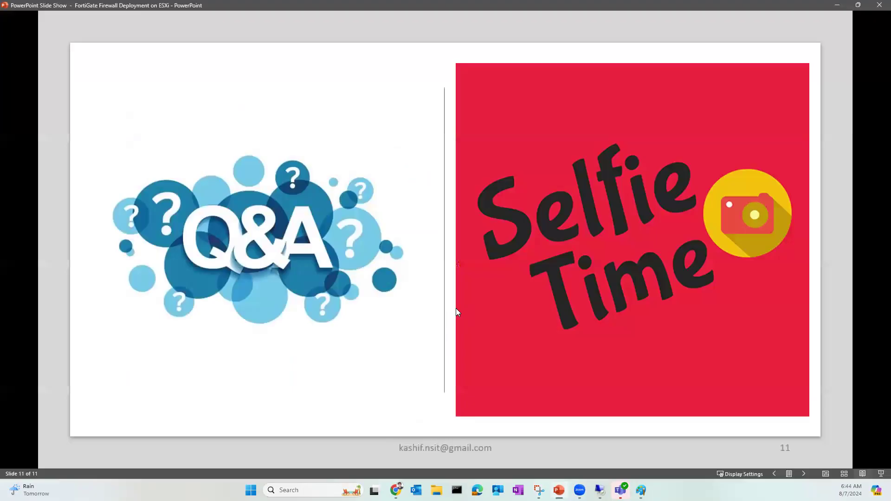